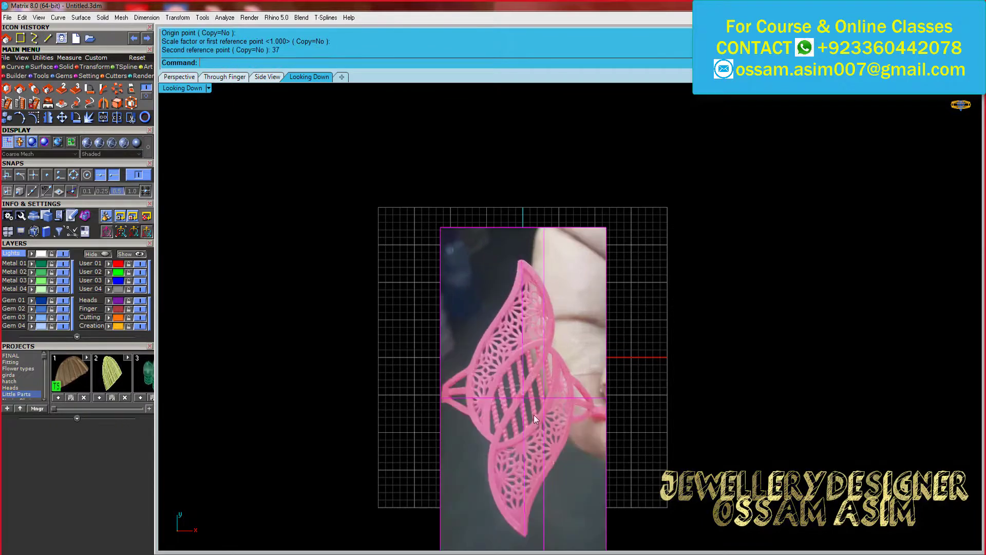
Move the pink leaf reference picture to the origin point 0
{"action": "key", "text": "ctrl+m"}
{"action": "type", "text": "0"}
{"action": "key", "text": "Return"}
{"action": "scroll", "coordinate": [590, 398], "scroll_direction": "down", "scroll_amount": 3}
{"action": "scroll", "coordinate": [590, 398], "scroll_direction": "up", "scroll_amount": 5}
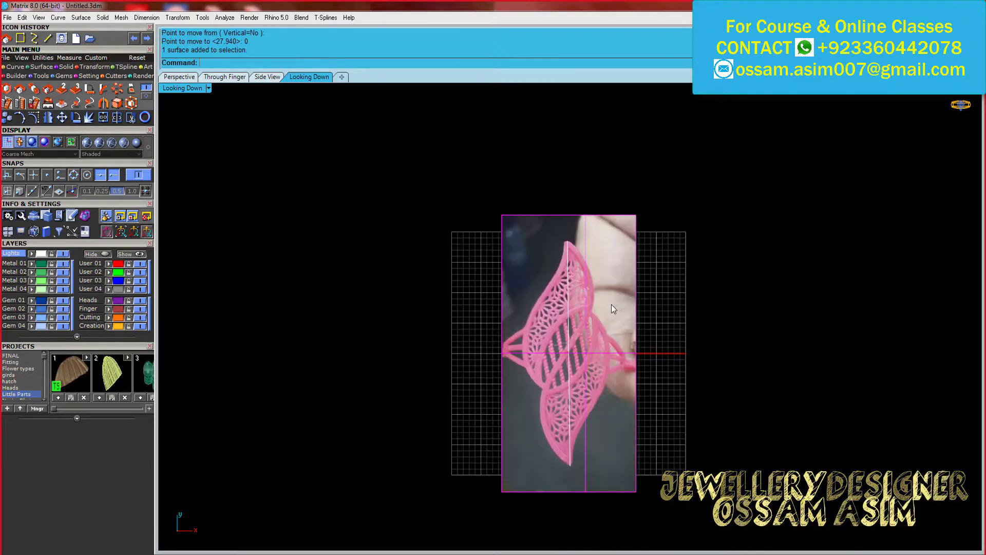
Set the reference picture's transparency to about 50, then deselect it
{"action": "left_click", "coordinate": [590, 359]}
{"action": "key", "text": "F3"}
{"action": "left_click_drag", "start_coordinate": [354, 307], "coordinate": [417, 308]}
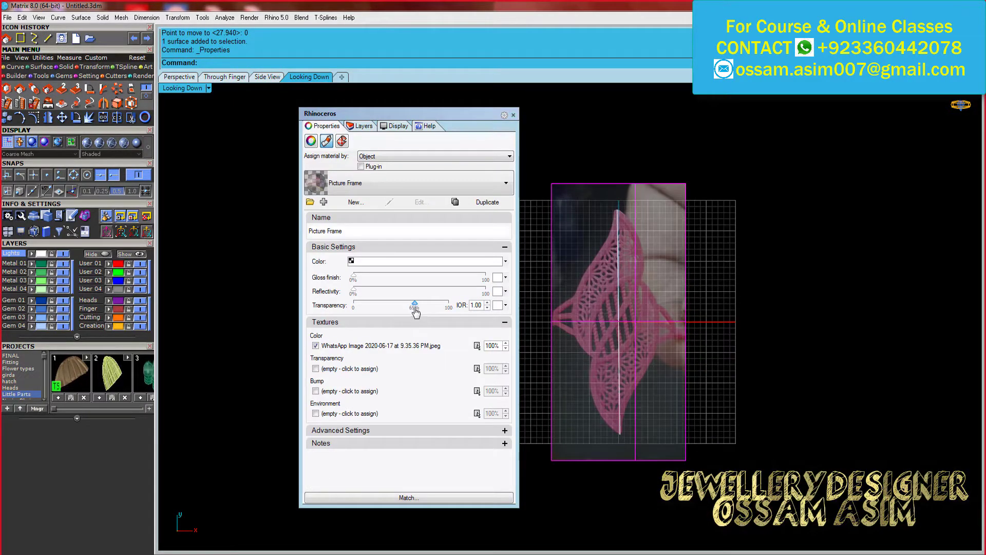
{"action": "left_click", "coordinate": [503, 115]}
{"action": "key", "text": "Escape"}
{"action": "left_click", "coordinate": [513, 115]}
{"action": "right_click_drag", "start_coordinate": [546, 128], "coordinate": [510, 167]}
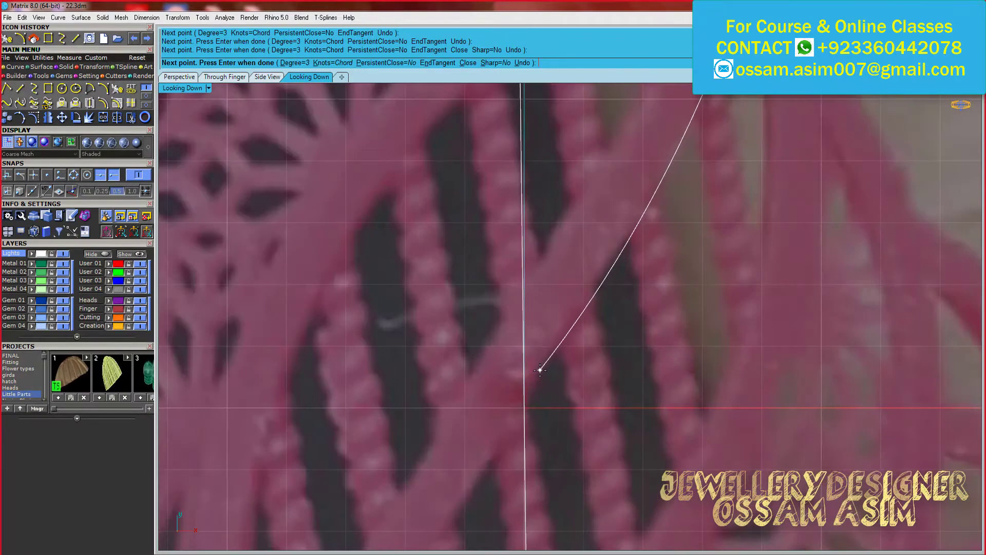
Trace the upper pink leaf's left edge with an interpolated curve
{"action": "left_click", "coordinate": [540, 369]}
{"action": "scroll", "coordinate": [540, 365], "scroll_direction": "down", "scroll_amount": 5}
{"action": "scroll", "coordinate": [488, 286], "scroll_direction": "up", "scroll_amount": 4}
{"action": "scroll", "coordinate": [517, 282], "scroll_direction": "down", "scroll_amount": 4}
{"action": "scroll", "coordinate": [500, 306], "scroll_direction": "up", "scroll_amount": 2}
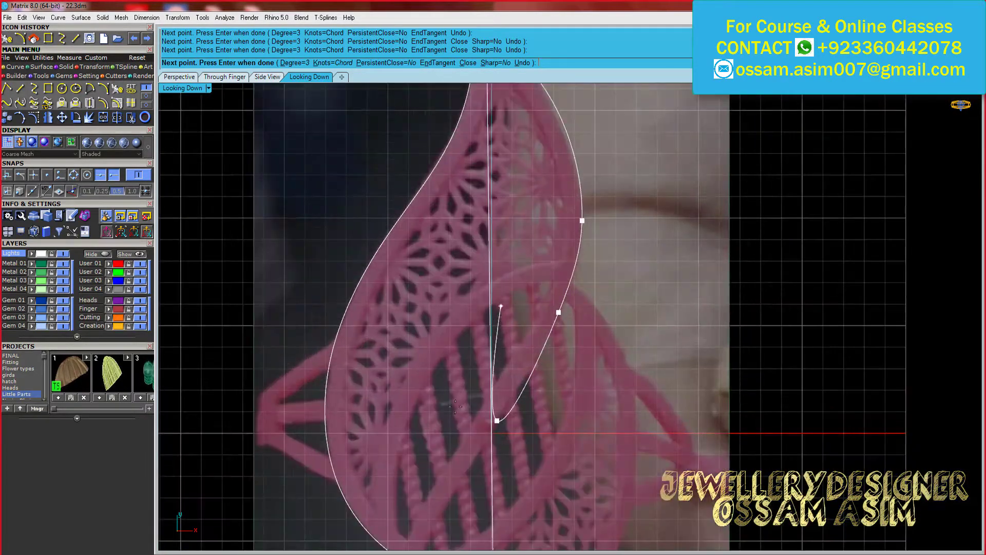
{"action": "scroll", "coordinate": [500, 306], "scroll_direction": "down", "scroll_amount": 2}
{"action": "scroll", "coordinate": [462, 308], "scroll_direction": "up", "scroll_amount": 3}
{"action": "key", "text": "Return"}
{"action": "scroll", "coordinate": [445, 130], "scroll_direction": "down", "scroll_amount": 2}
{"action": "scroll", "coordinate": [558, 202], "scroll_direction": "up", "scroll_amount": 1}
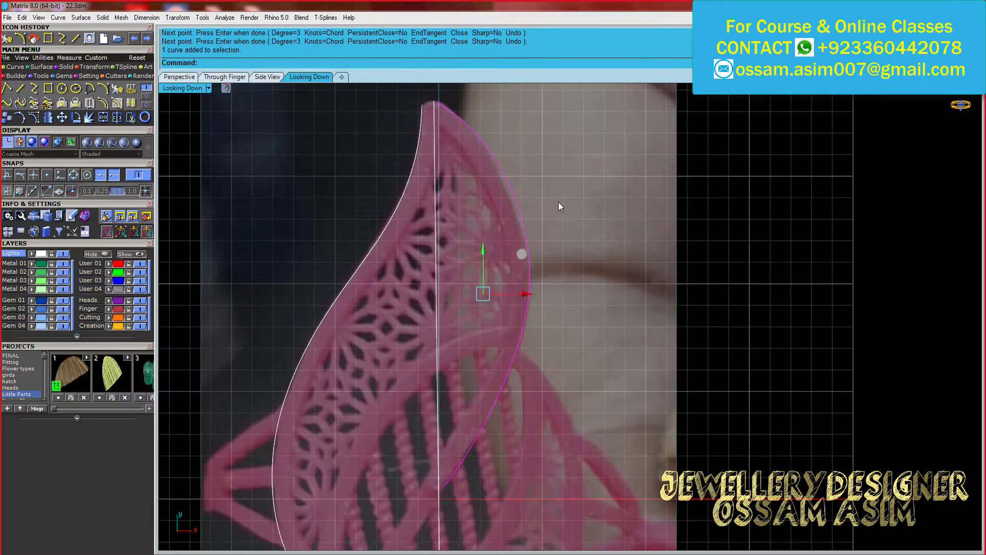
{"action": "scroll", "coordinate": [409, 165], "scroll_direction": "down", "scroll_amount": 1}
Trace the leaf's right edge with a second curve after restoring the deleted one
{"action": "key", "text": "Delete"}
{"action": "scroll", "coordinate": [400, 237], "scroll_direction": "down", "scroll_amount": 2}
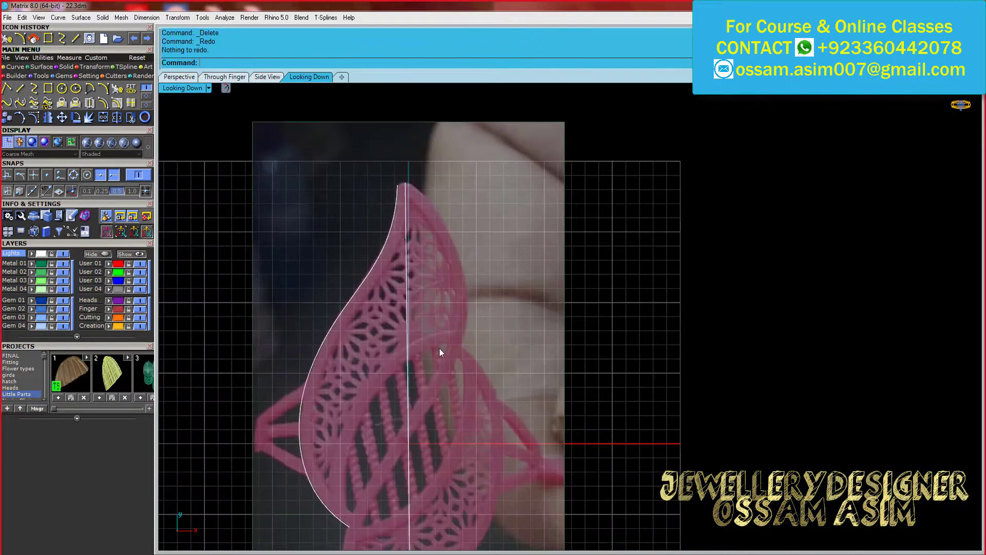
{"action": "key", "text": "ctrl+z"}
{"action": "scroll", "coordinate": [439, 347], "scroll_direction": "up", "scroll_amount": 1}
{"action": "scroll", "coordinate": [432, 359], "scroll_direction": "up", "scroll_amount": 2}
{"action": "scroll", "coordinate": [364, 450], "scroll_direction": "up", "scroll_amount": 1}
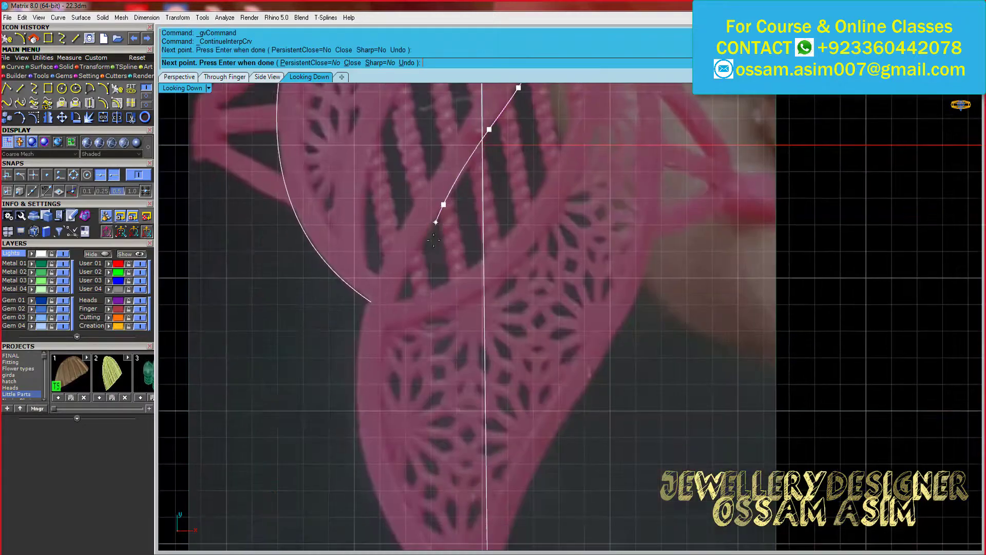
{"action": "scroll", "coordinate": [506, 106], "scroll_direction": "up", "scroll_amount": 2}
{"action": "scroll", "coordinate": [362, 162], "scroll_direction": "up", "scroll_amount": 2}
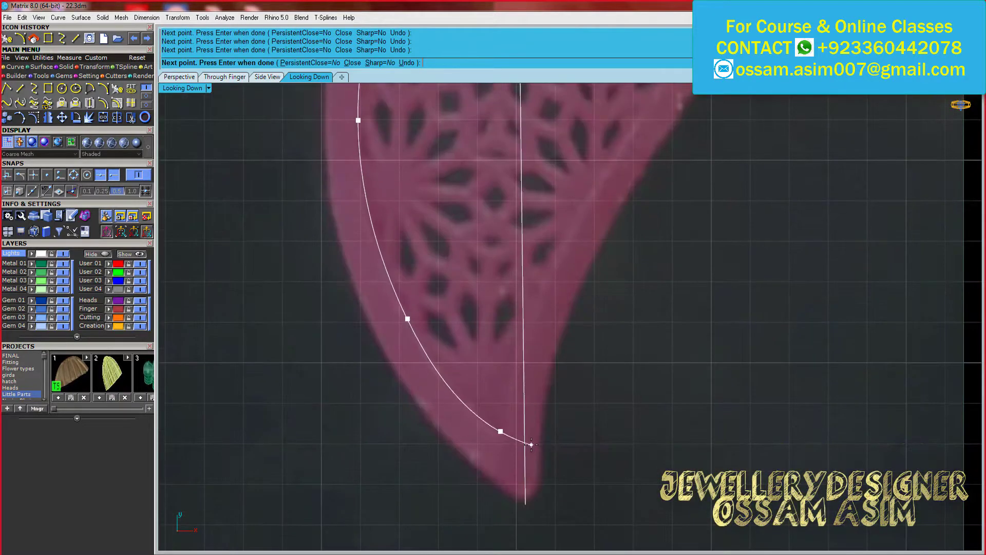
{"action": "scroll", "coordinate": [536, 449], "scroll_direction": "down", "scroll_amount": 2}
{"action": "scroll", "coordinate": [523, 402], "scroll_direction": "down", "scroll_amount": 2}
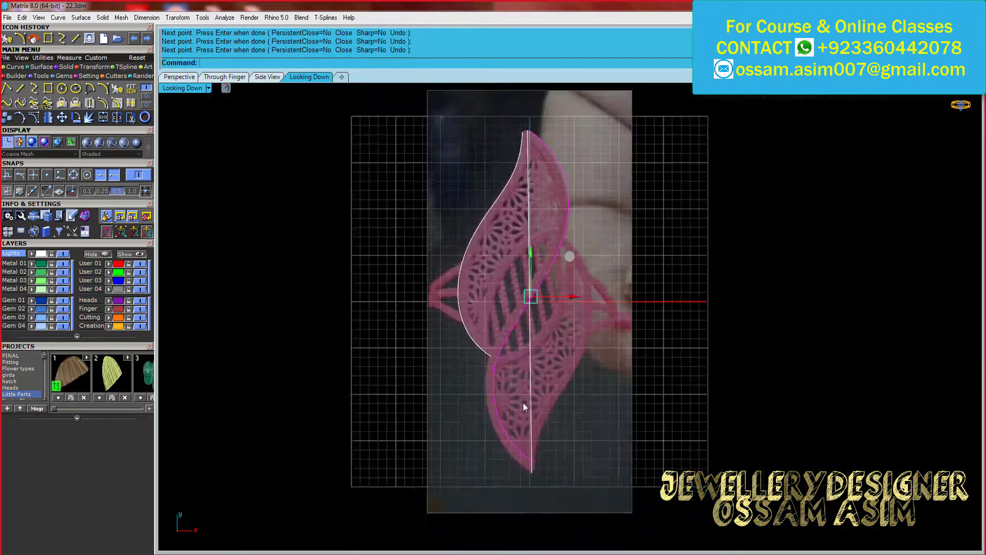
{"action": "key", "text": "Return"}
Split the right curve at the centre line and select the unwanted piece
{"action": "scroll", "coordinate": [519, 269], "scroll_direction": "up", "scroll_amount": 1}
{"action": "scroll", "coordinate": [456, 272], "scroll_direction": "up", "scroll_amount": 2}
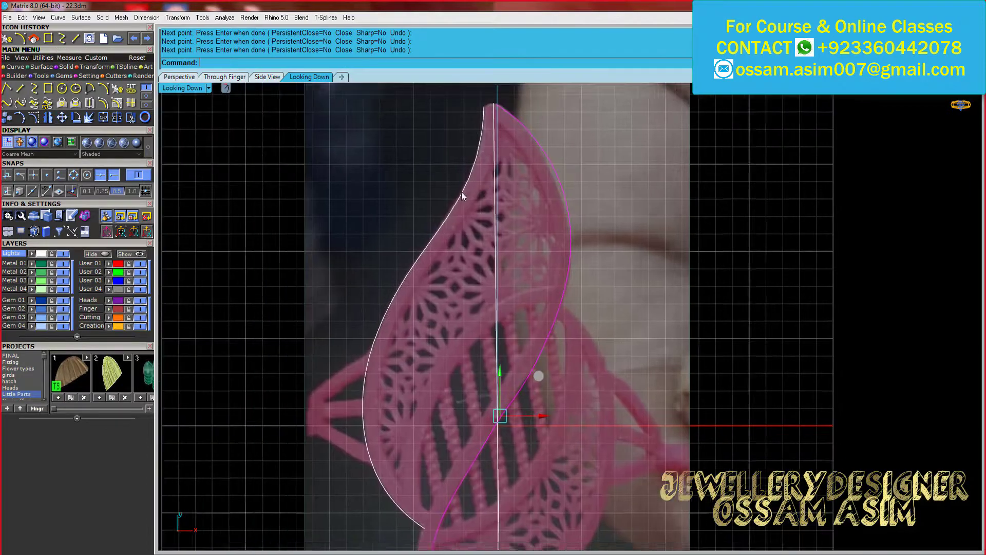
{"action": "scroll", "coordinate": [461, 192], "scroll_direction": "down", "scroll_amount": 3}
{"action": "scroll", "coordinate": [475, 304], "scroll_direction": "up", "scroll_amount": 2}
{"action": "scroll", "coordinate": [507, 260], "scroll_direction": "up", "scroll_amount": 3}
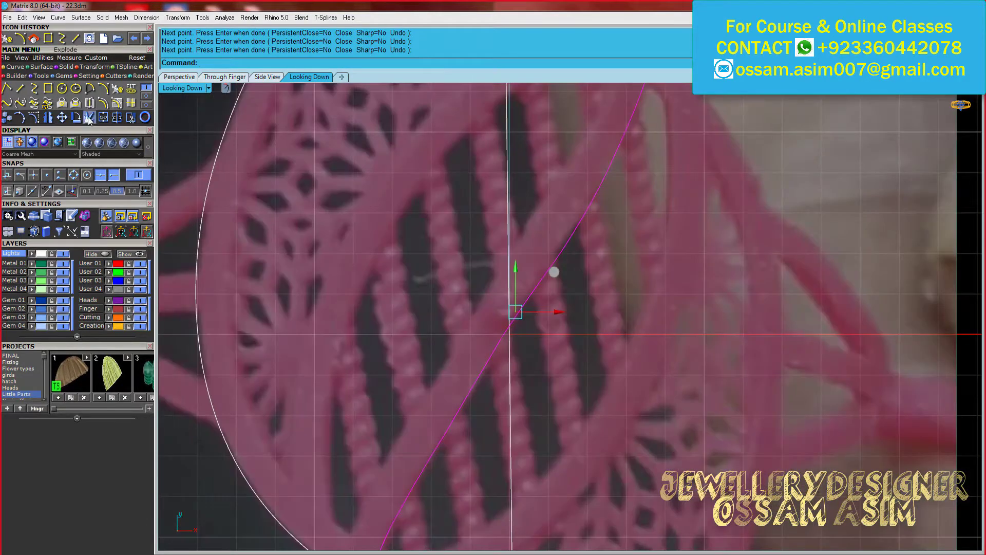
{"action": "scroll", "coordinate": [501, 329], "scroll_direction": "up", "scroll_amount": 2}
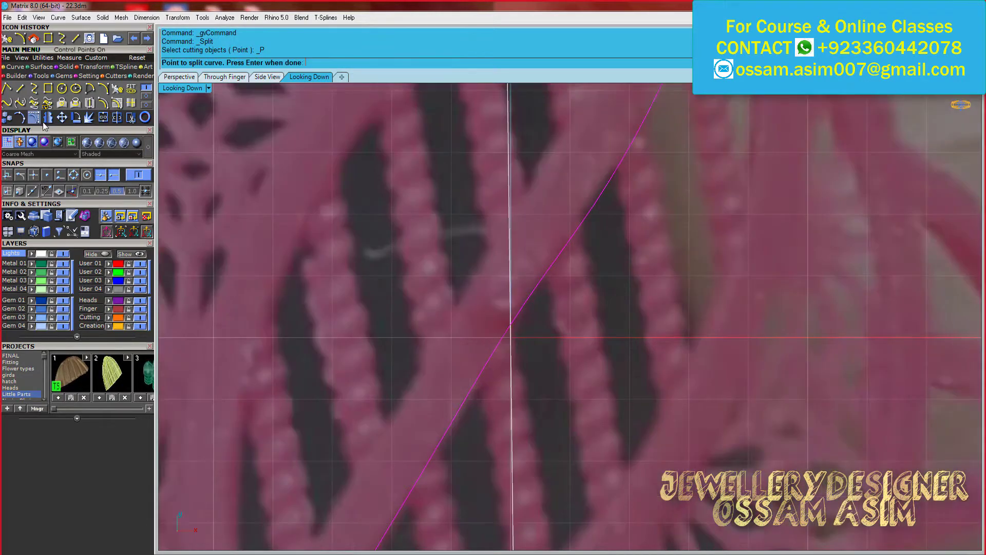
{"action": "left_click", "coordinate": [511, 324]}
{"action": "key", "text": "Return"}
{"action": "scroll", "coordinate": [462, 359], "scroll_direction": "down", "scroll_amount": 5}
{"action": "left_click", "coordinate": [549, 221]}
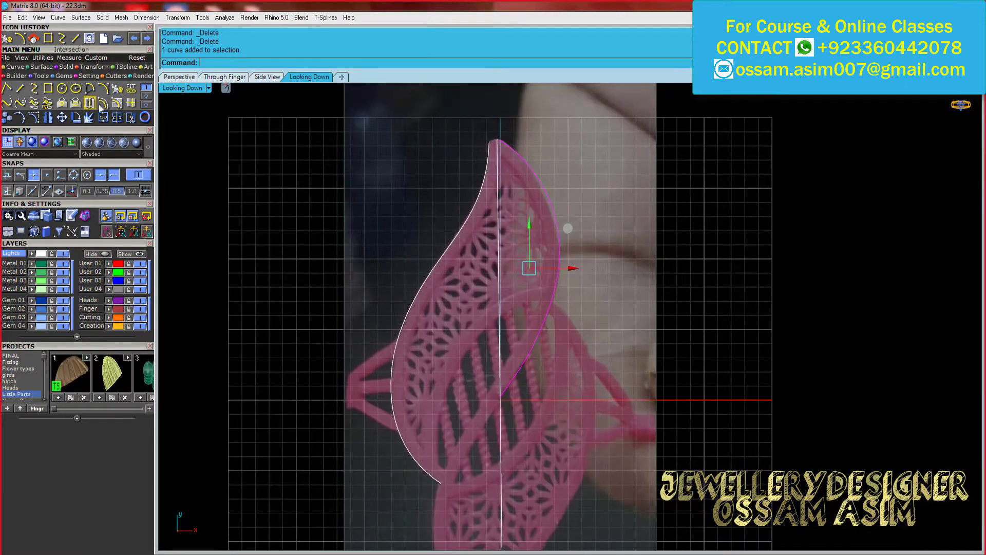
Scale1D the trimmed curve from an origin point to a reference point
{"action": "scroll", "coordinate": [567, 228], "scroll_direction": "up", "scroll_amount": 3}
{"action": "scroll", "coordinate": [514, 334], "scroll_direction": "up", "scroll_amount": 3}
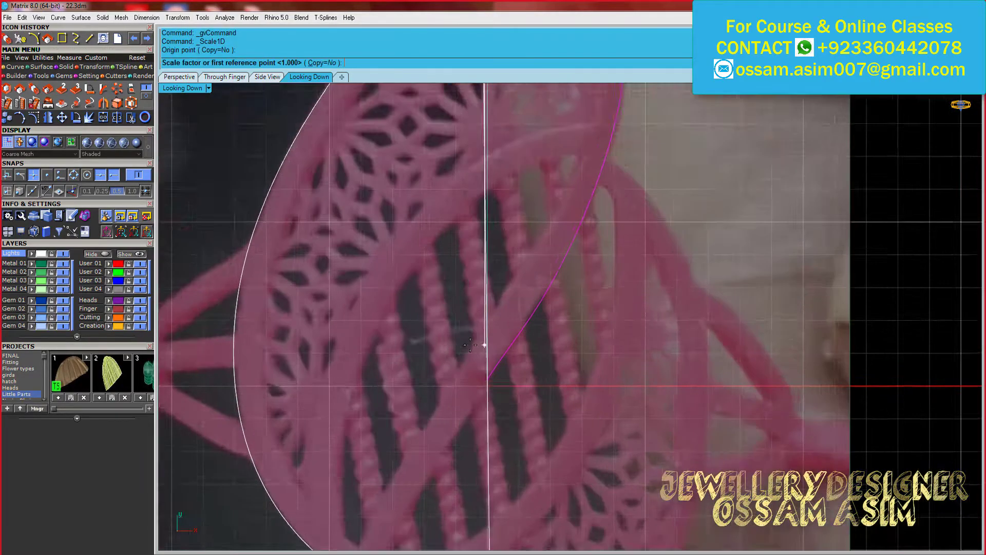
{"action": "scroll", "coordinate": [493, 380], "scroll_direction": "up", "scroll_amount": 2}
{"action": "left_click", "coordinate": [501, 395]}
{"action": "scroll", "coordinate": [511, 350], "scroll_direction": "down", "scroll_amount": 4}
{"action": "key", "text": "Return"}
{"action": "left_click", "coordinate": [514, 355]}
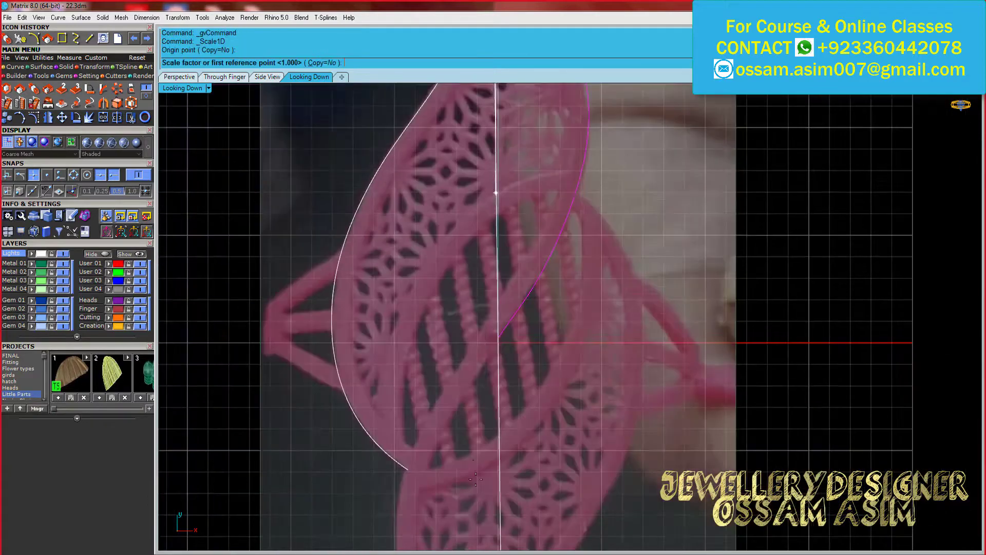
{"action": "scroll", "coordinate": [530, 278], "scroll_direction": "up", "scroll_amount": 5}
{"action": "left_click", "coordinate": [519, 332]}
{"action": "scroll", "coordinate": [524, 257], "scroll_direction": "down", "scroll_amount": 5}
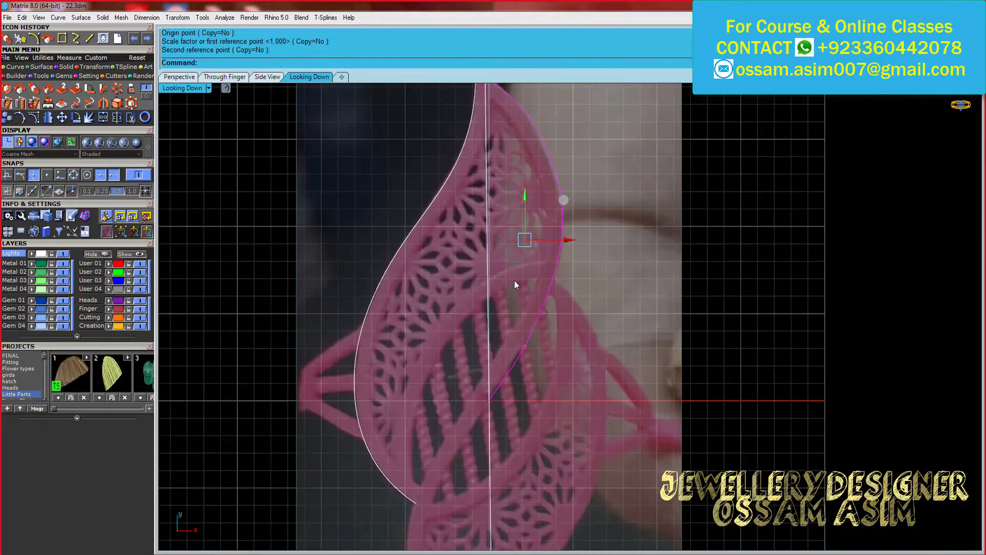
{"action": "scroll", "coordinate": [521, 272], "scroll_direction": "down", "scroll_amount": 3}
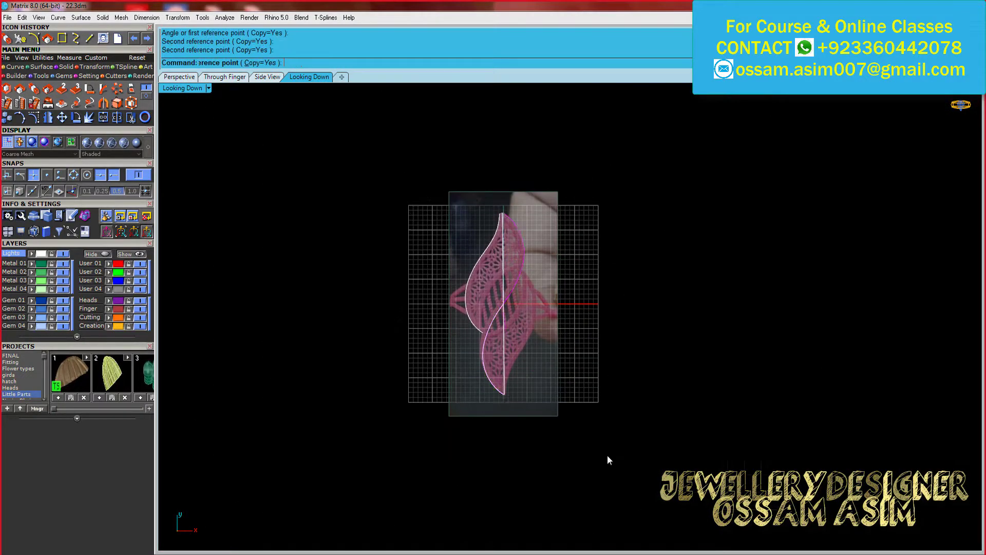
Trim the right-hand leaf curve where it crosses the other curve
{"action": "scroll", "coordinate": [459, 245], "scroll_direction": "up", "scroll_amount": 4}
{"action": "scroll", "coordinate": [547, 133], "scroll_direction": "up", "scroll_amount": 2}
{"action": "left_click", "coordinate": [547, 133]}
{"action": "scroll", "coordinate": [576, 269], "scroll_direction": "down", "scroll_amount": 4}
{"action": "scroll", "coordinate": [569, 310], "scroll_direction": "up", "scroll_amount": 2}
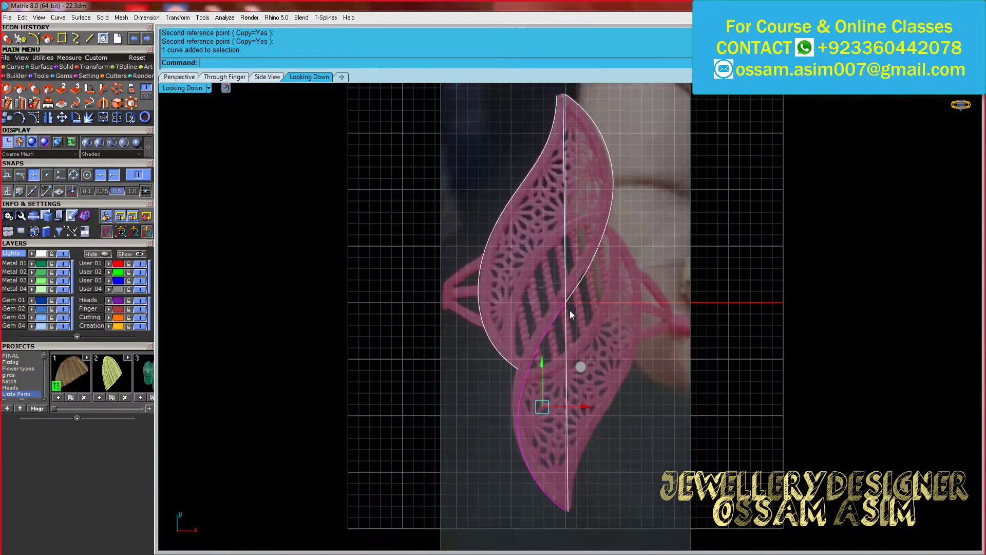
{"action": "scroll", "coordinate": [686, 429], "scroll_direction": "up", "scroll_amount": 3}
{"action": "scroll", "coordinate": [512, 334], "scroll_direction": "up", "scroll_amount": 2}
{"action": "scroll", "coordinate": [507, 302], "scroll_direction": "down", "scroll_amount": 5}
{"action": "scroll", "coordinate": [524, 400], "scroll_direction": "up", "scroll_amount": 3}
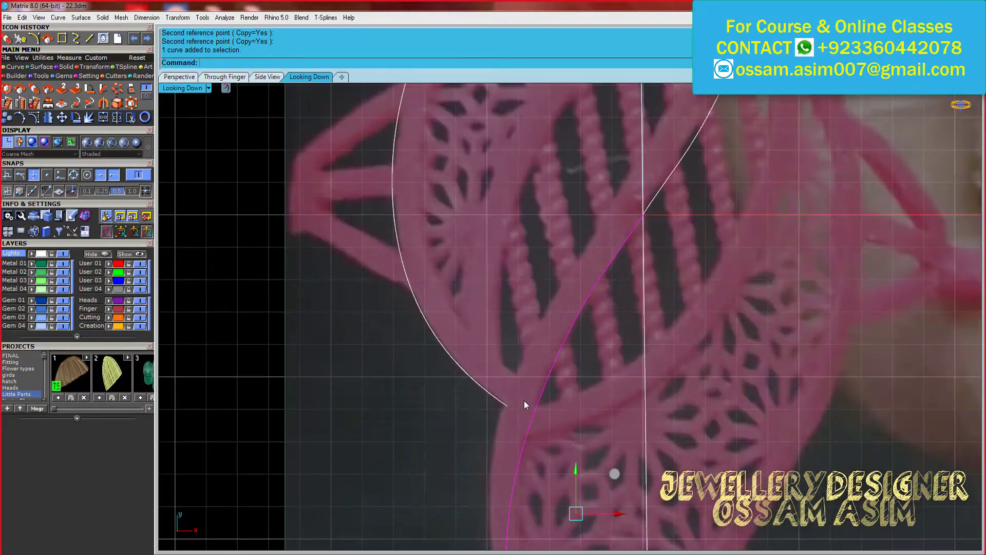
{"action": "scroll", "coordinate": [526, 402], "scroll_direction": "down", "scroll_amount": 3}
{"action": "scroll", "coordinate": [534, 359], "scroll_direction": "down", "scroll_amount": 2}
{"action": "scroll", "coordinate": [556, 394], "scroll_direction": "up", "scroll_amount": 3}
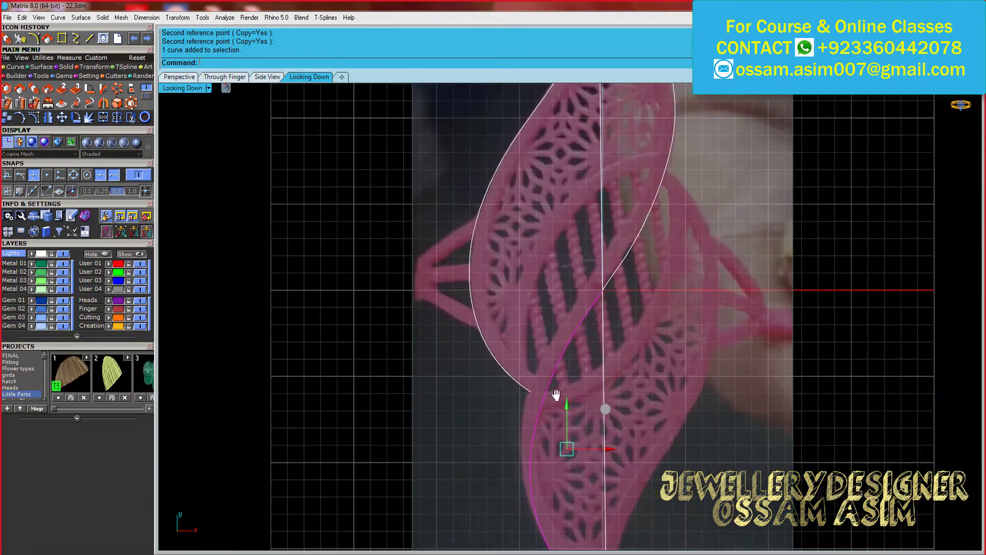
{"action": "scroll", "coordinate": [556, 394], "scroll_direction": "up", "scroll_amount": 4}
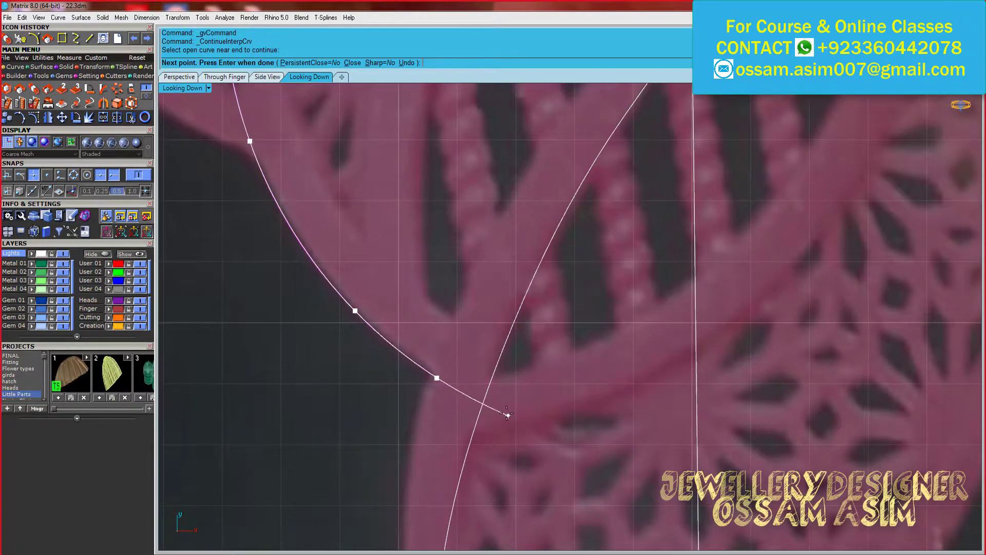
{"action": "scroll", "coordinate": [508, 414], "scroll_direction": "down", "scroll_amount": 2}
{"action": "scroll", "coordinate": [508, 406], "scroll_direction": "down", "scroll_amount": 3}
{"action": "scroll", "coordinate": [506, 374], "scroll_direction": "up", "scroll_amount": 2}
{"action": "key", "text": "Return"}
{"action": "scroll", "coordinate": [441, 418], "scroll_direction": "up", "scroll_amount": 1}
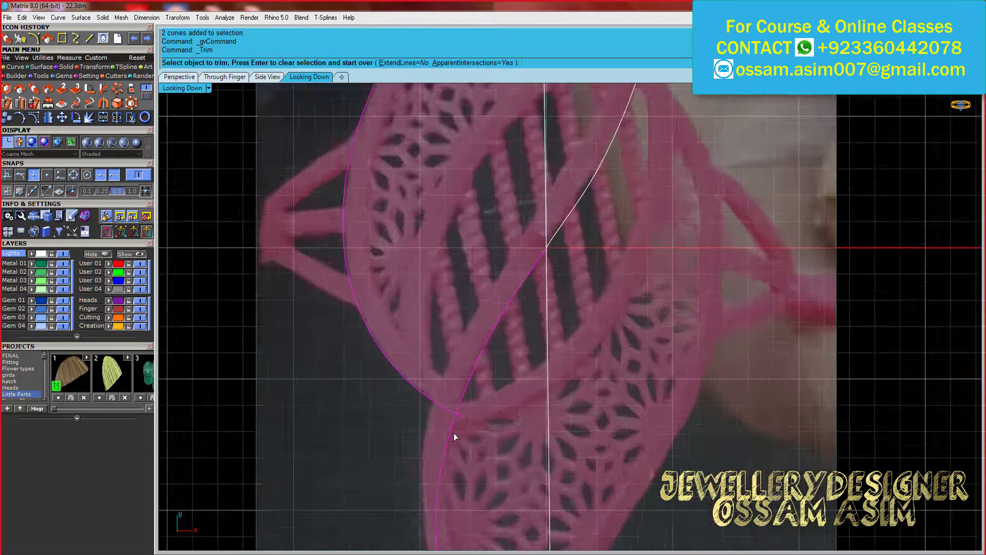
{"action": "left_click", "coordinate": [454, 437]}
{"action": "scroll", "coordinate": [448, 426], "scroll_direction": "down", "scroll_amount": 2}
{"action": "key", "text": "Return"}
{"action": "scroll", "coordinate": [543, 340], "scroll_direction": "down", "scroll_amount": 1}
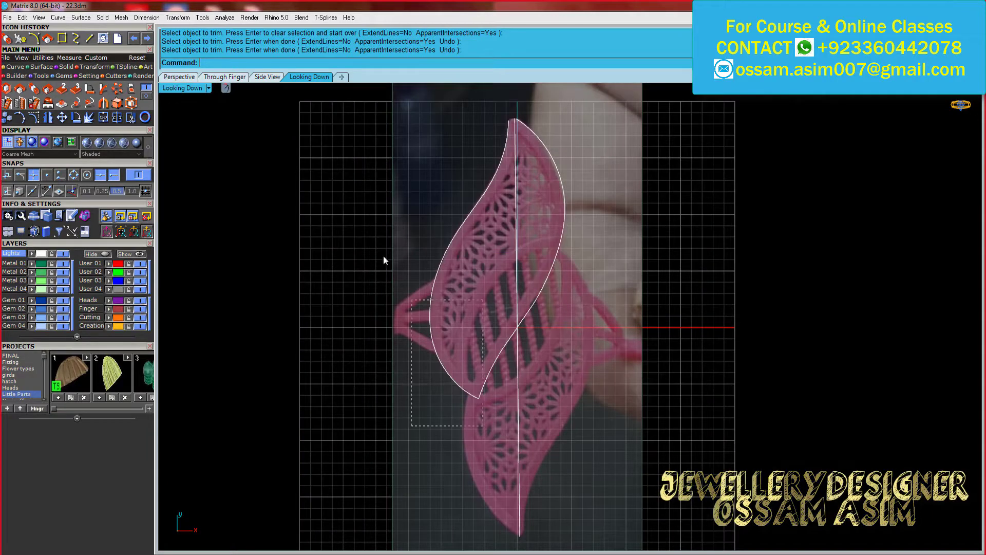
Undo the rotation and the trim to restore both leaf curves
{"action": "left_click_drag", "start_coordinate": [384, 260], "coordinate": [513, 415]}
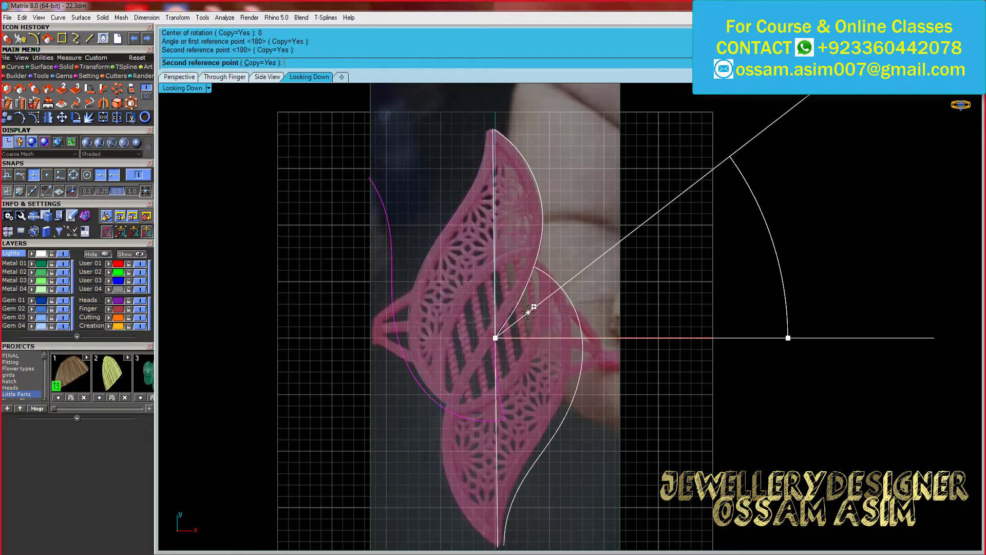
{"action": "key", "text": "ctrl+z"}
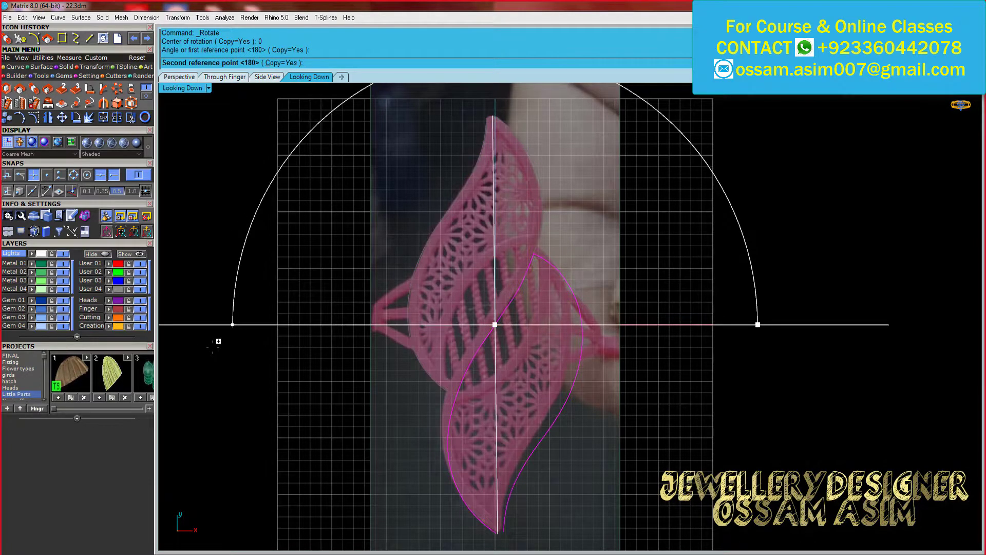
{"action": "scroll", "coordinate": [394, 426], "scroll_direction": "up", "scroll_amount": 2}
{"action": "key", "text": "ctrl+z"}
{"action": "scroll", "coordinate": [460, 358], "scroll_direction": "down", "scroll_amount": 2}
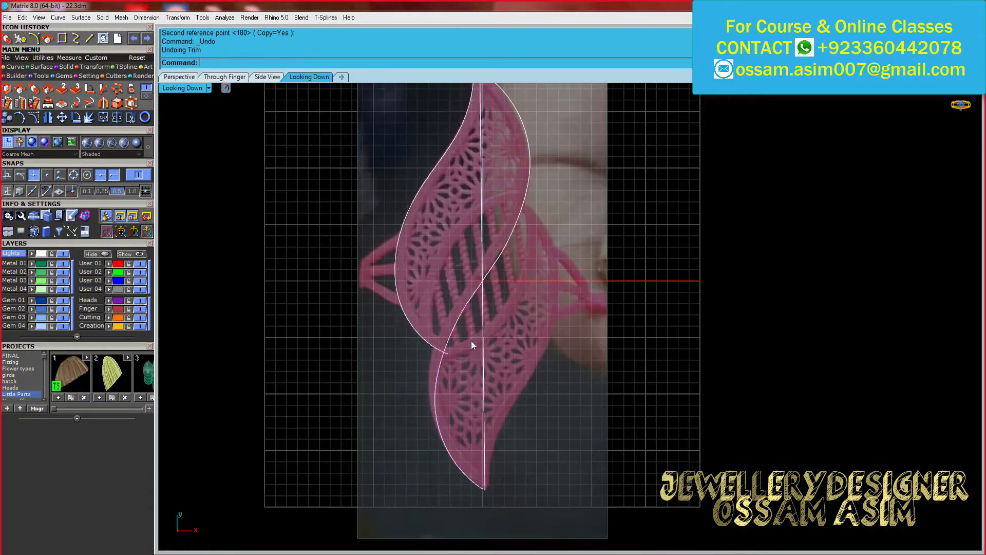
{"action": "scroll", "coordinate": [470, 340], "scroll_direction": "down", "scroll_amount": 1}
{"action": "scroll", "coordinate": [454, 400], "scroll_direction": "up", "scroll_amount": 3}
{"action": "scroll", "coordinate": [465, 334], "scroll_direction": "down", "scroll_amount": 2}
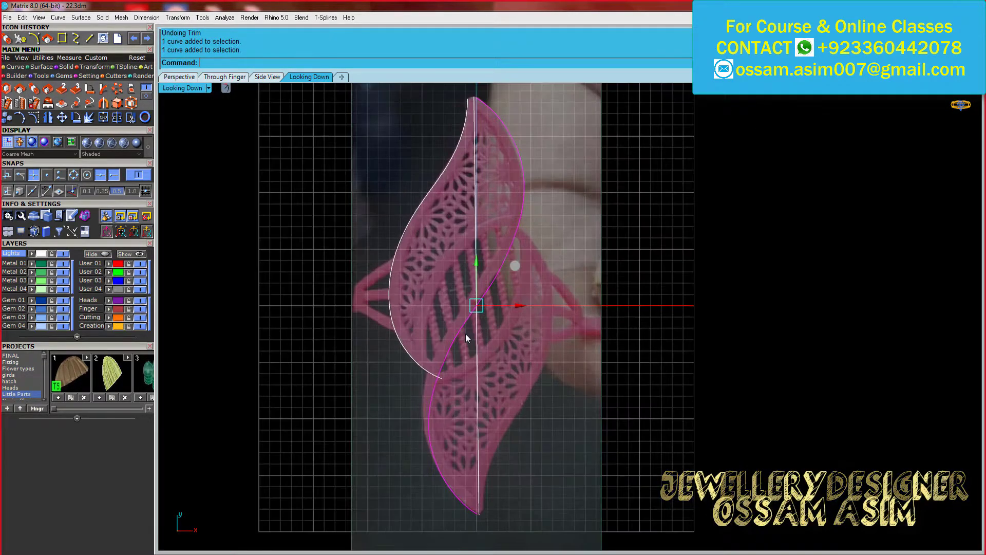
Rotate the upper S-shaped curve about origin 0 and accept the history warning
{"action": "left_click", "coordinate": [505, 286]}
{"action": "scroll", "coordinate": [509, 292], "scroll_direction": "up", "scroll_amount": 1}
{"action": "scroll", "coordinate": [493, 218], "scroll_direction": "up", "scroll_amount": 2}
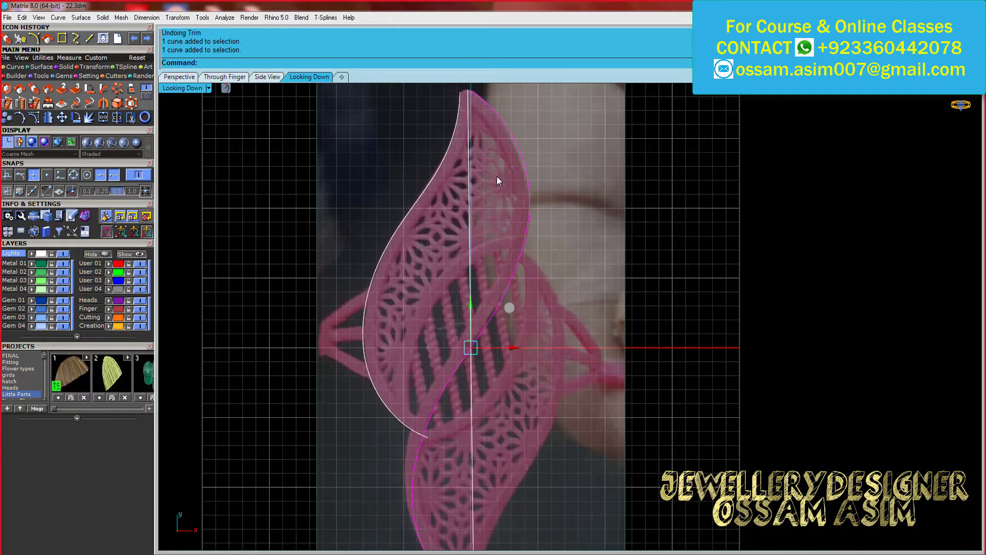
{"action": "scroll", "coordinate": [497, 180], "scroll_direction": "down", "scroll_amount": 4}
{"action": "scroll", "coordinate": [497, 179], "scroll_direction": "up", "scroll_amount": 2}
{"action": "type", "text": "0"}
{"action": "key", "text": "Return"}
{"action": "scroll", "coordinate": [452, 205], "scroll_direction": "up", "scroll_amount": 2}
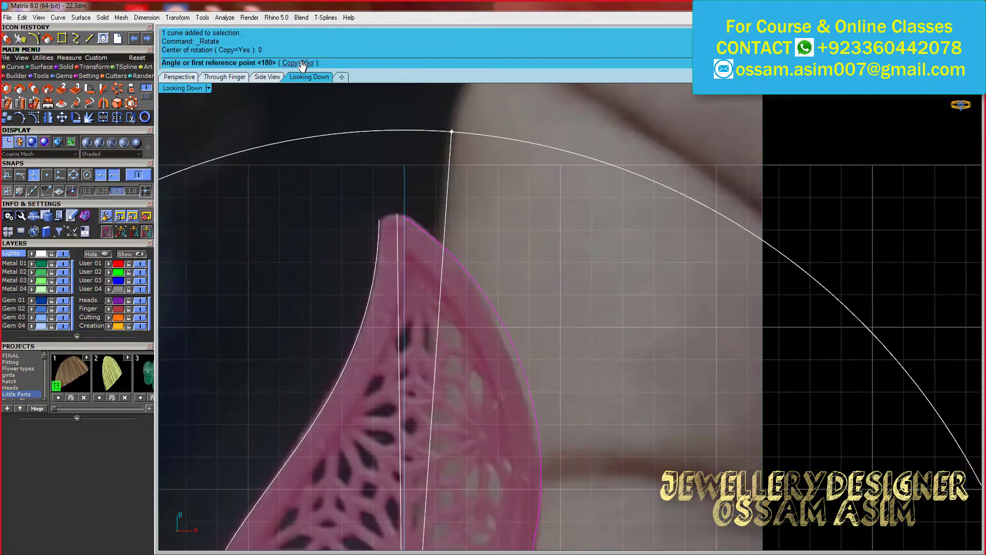
{"action": "left_click", "coordinate": [570, 318]}
{"action": "scroll", "coordinate": [462, 382], "scroll_direction": "down", "scroll_amount": 2}
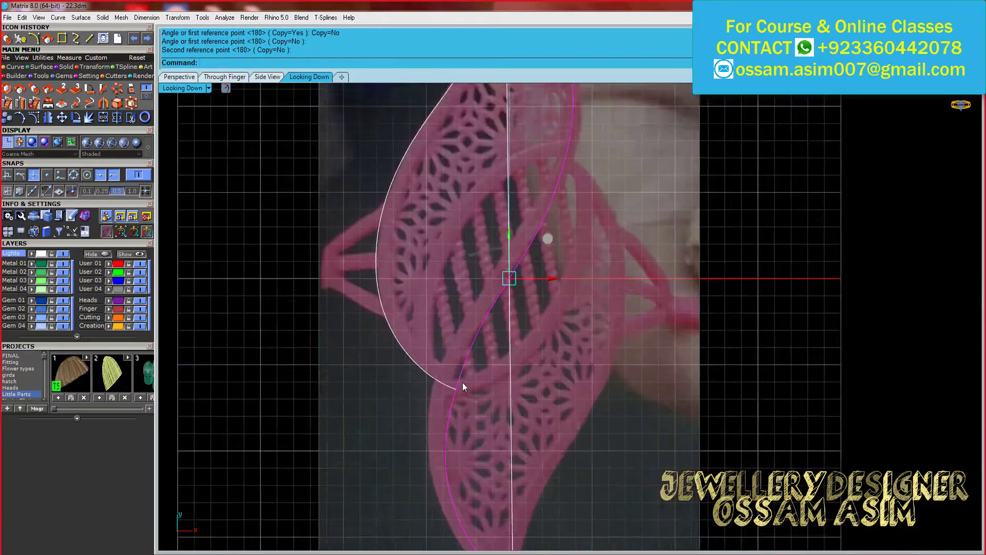
{"action": "scroll", "coordinate": [438, 415], "scroll_direction": "down", "scroll_amount": 1}
{"action": "scroll", "coordinate": [466, 190], "scroll_direction": "up", "scroll_amount": 1}
Try joining the two curve halves together
{"action": "key", "text": "ctrl+j"}
{"action": "left_click", "coordinate": [118, 88]}
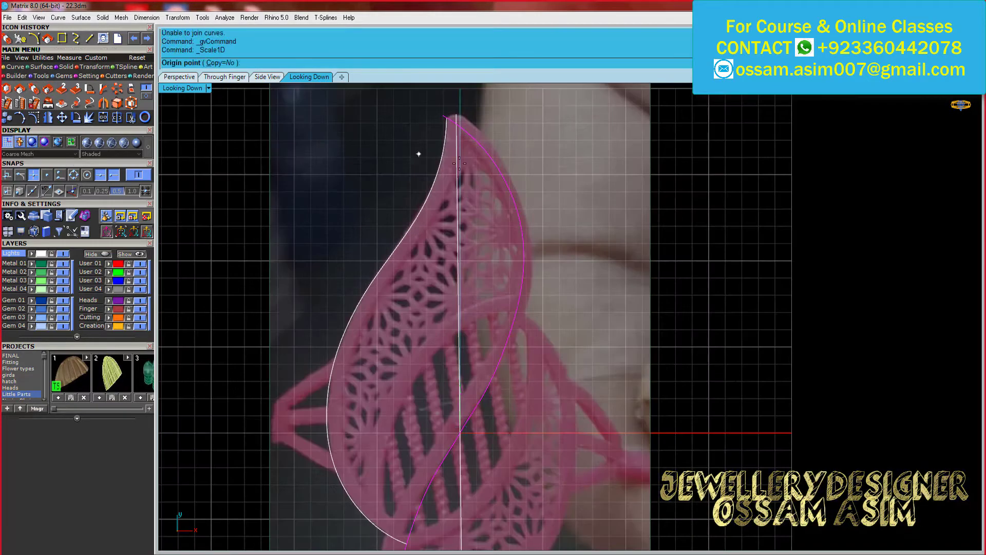
{"action": "scroll", "coordinate": [458, 382], "scroll_direction": "down", "scroll_amount": 1}
{"action": "key", "text": "Escape"}
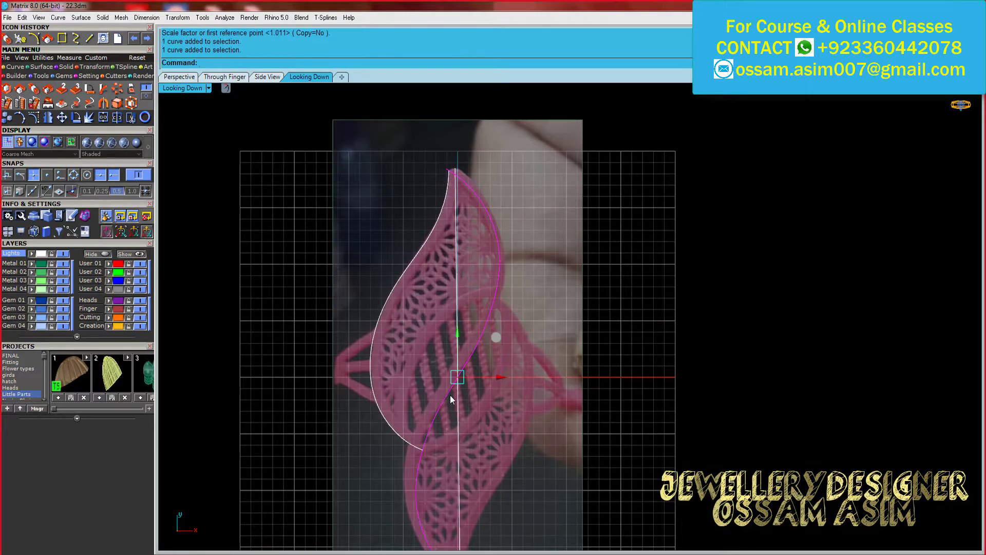
{"action": "key", "text": "ctrl+j"}
{"action": "scroll", "coordinate": [450, 396], "scroll_direction": "up", "scroll_amount": 3}
{"action": "scroll", "coordinate": [436, 406], "scroll_direction": "up", "scroll_amount": 2}
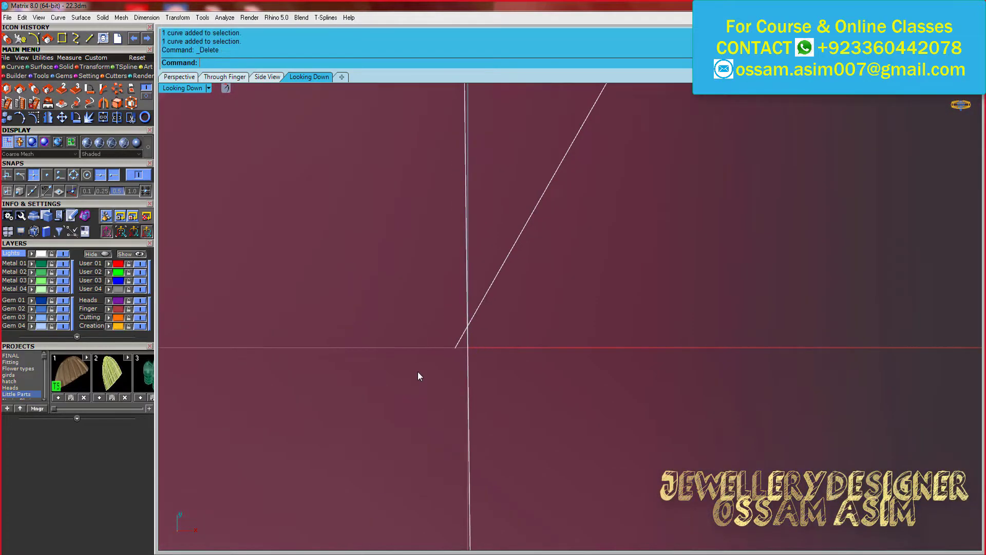
Move the curve to origin 0 and join both halves into one open curve
{"action": "type", "text": "0"}
{"action": "key", "text": "Return"}
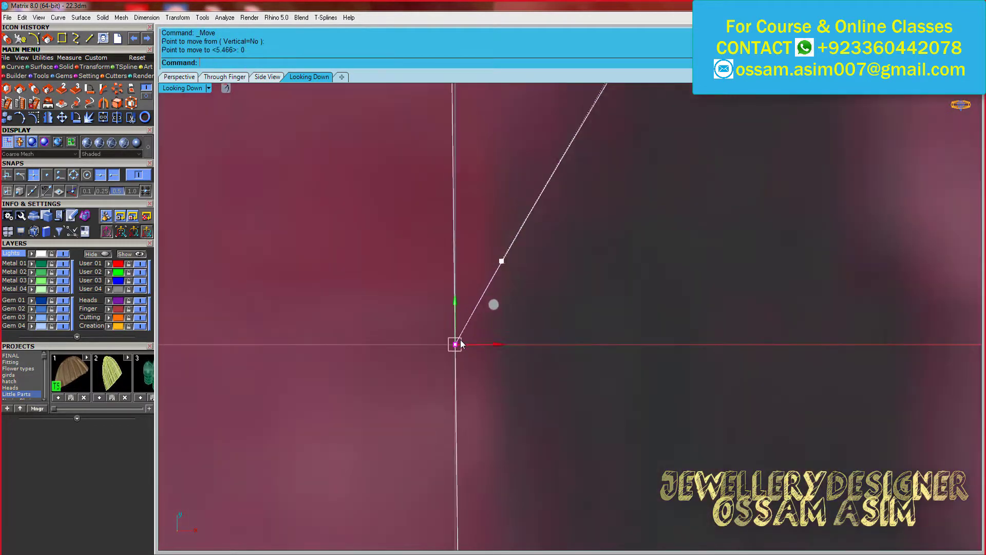
{"action": "left_click", "coordinate": [502, 222]}
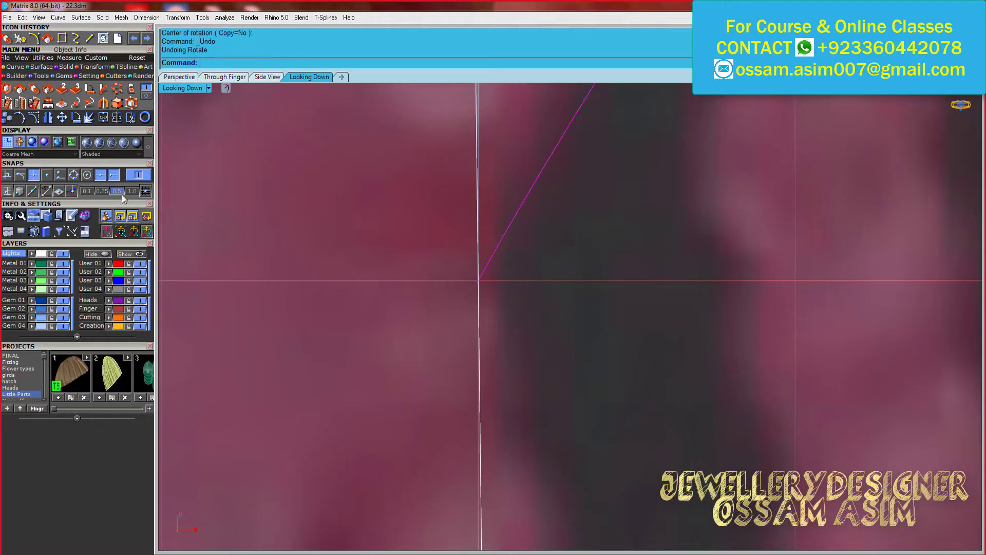
{"action": "key", "text": "ctrl+j"}
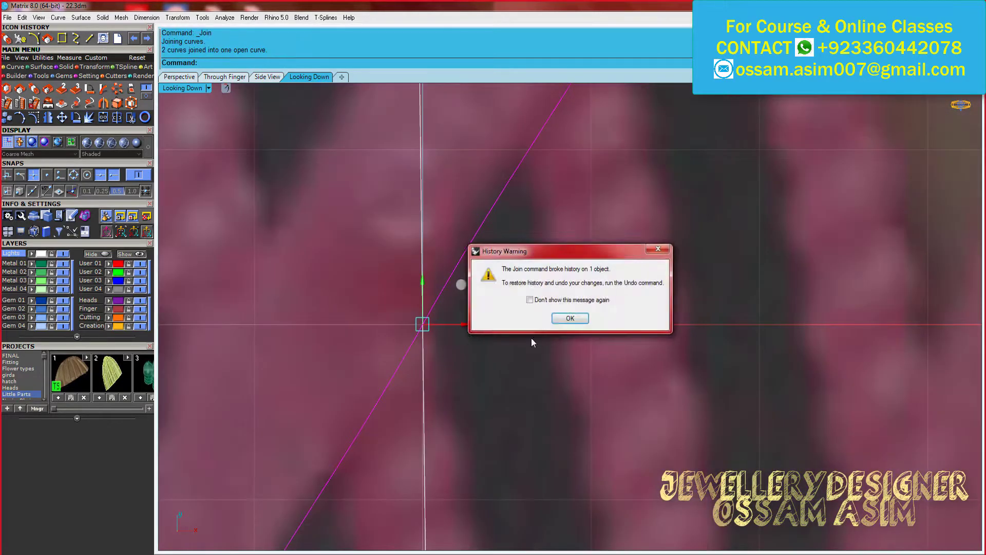
{"action": "left_click", "coordinate": [567, 317]}
{"action": "scroll", "coordinate": [566, 320], "scroll_direction": "down", "scroll_amount": 3}
{"action": "scroll", "coordinate": [520, 233], "scroll_direction": "down", "scroll_amount": 3}
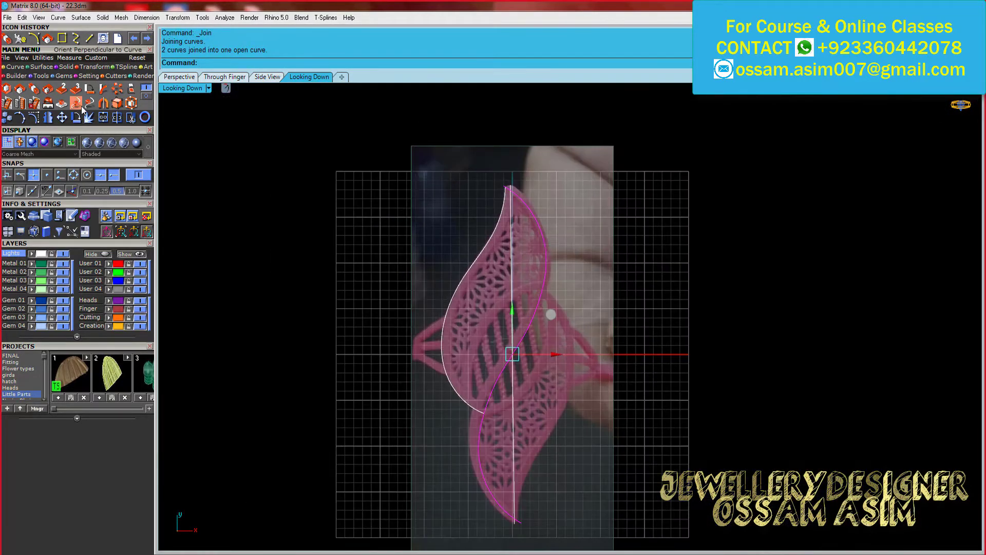
{"action": "left_click", "coordinate": [100, 103]}
{"action": "scroll", "coordinate": [473, 286], "scroll_direction": "up", "scroll_amount": 5}
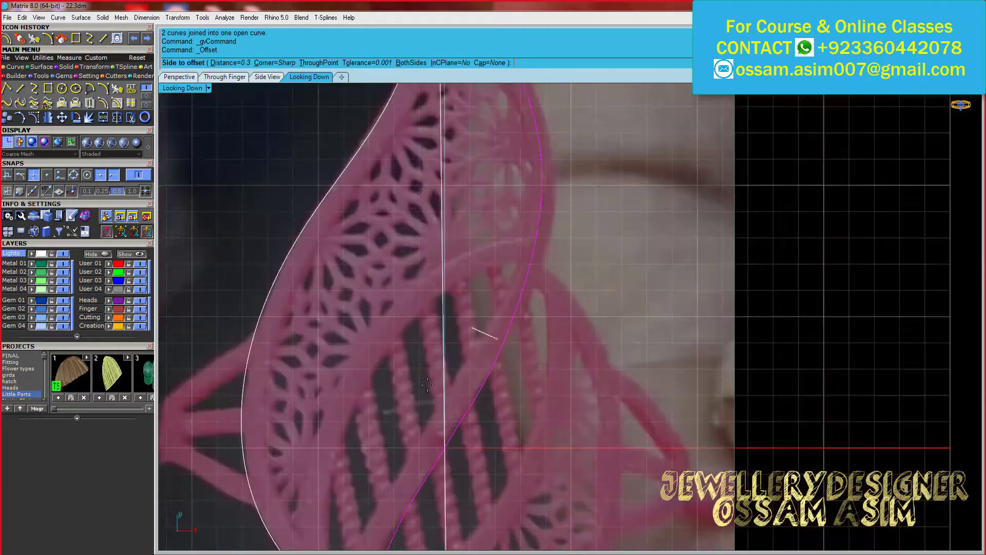
Repeat the offset to add another parallel curve on the right of the S curve
{"action": "scroll", "coordinate": [422, 385], "scroll_direction": "down", "scroll_amount": 4}
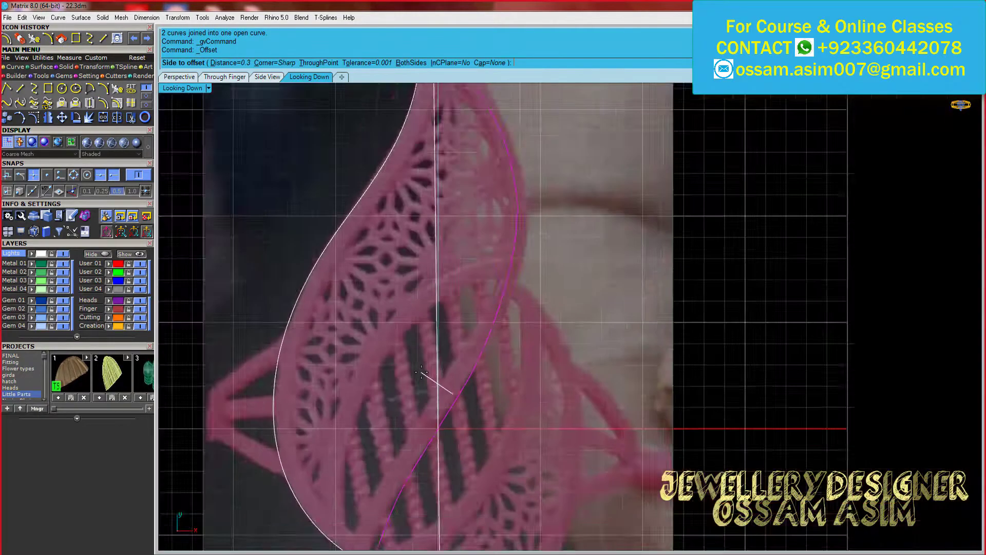
{"action": "right_click_drag", "start_coordinate": [422, 385], "coordinate": [416, 327]}
{"action": "scroll", "coordinate": [390, 311], "scroll_direction": "down", "scroll_amount": 2}
{"action": "scroll", "coordinate": [395, 318], "scroll_direction": "down", "scroll_amount": 1}
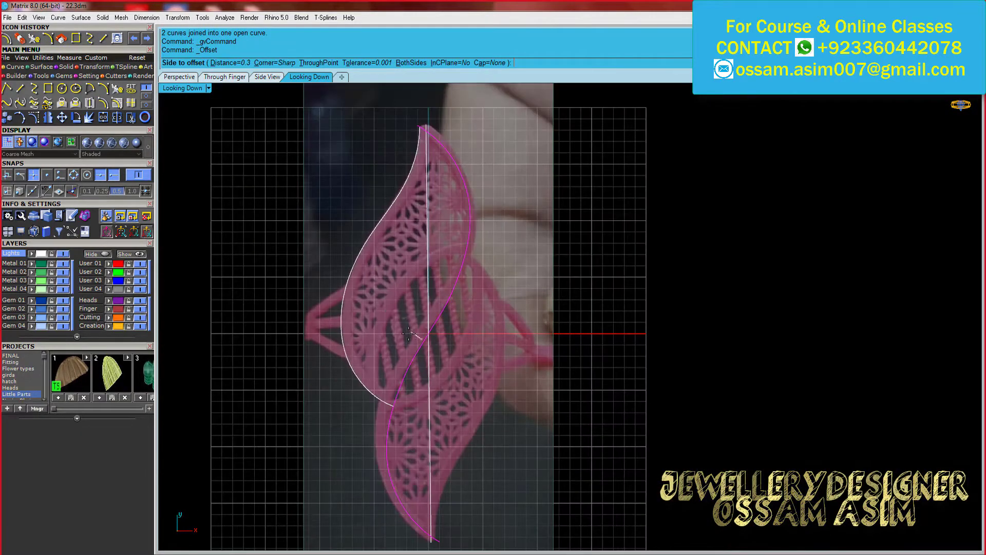
{"action": "scroll", "coordinate": [411, 339], "scroll_direction": "up", "scroll_amount": 3}
{"action": "scroll", "coordinate": [416, 356], "scroll_direction": "up", "scroll_amount": 2}
{"action": "scroll", "coordinate": [418, 361], "scroll_direction": "down", "scroll_amount": 2}
{"action": "key", "text": "Return"}
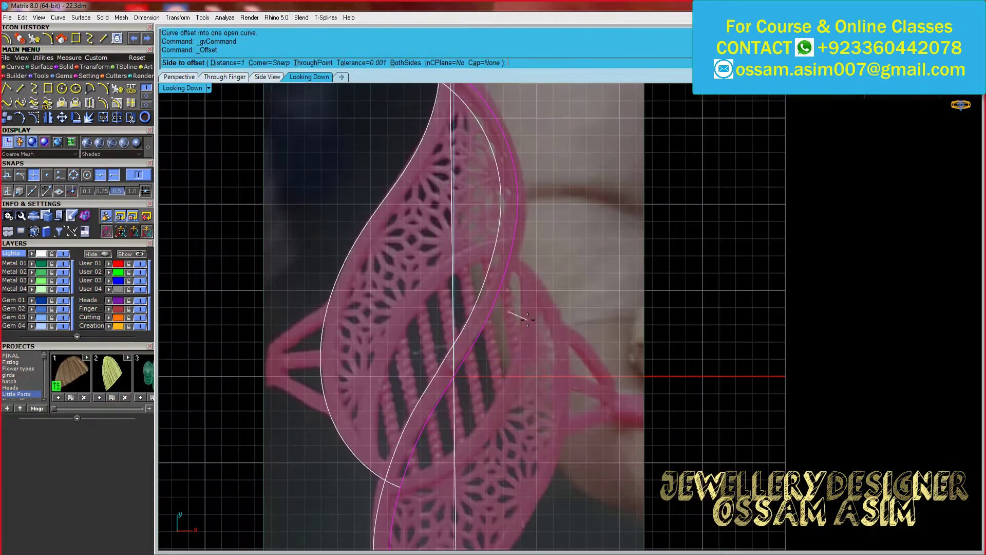
{"action": "scroll", "coordinate": [462, 318], "scroll_direction": "down", "scroll_amount": 2}
{"action": "left_click", "coordinate": [515, 280]}
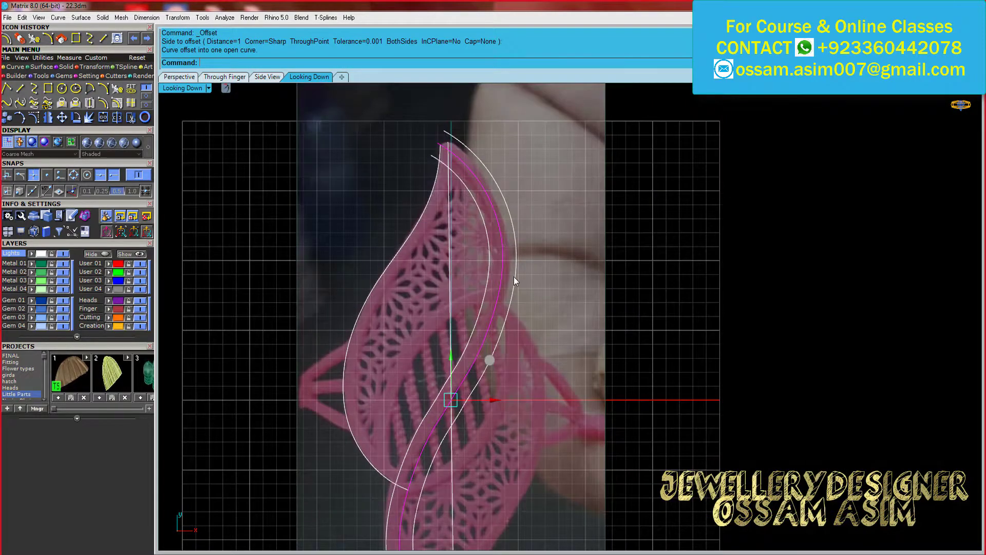
{"action": "scroll", "coordinate": [492, 207], "scroll_direction": "down", "scroll_amount": 2}
{"action": "scroll", "coordinate": [421, 159], "scroll_direction": "up", "scroll_amount": 4}
{"action": "scroll", "coordinate": [450, 181], "scroll_direction": "down", "scroll_amount": 2}
{"action": "scroll", "coordinate": [451, 180], "scroll_direction": "up", "scroll_amount": 2}
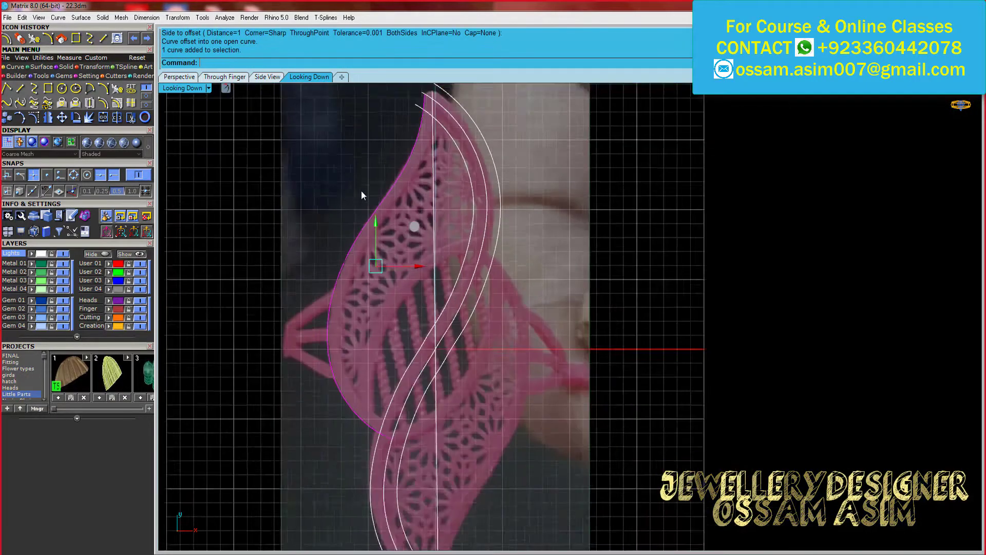
Undo the offset curves and rebuild the S curve with 8 points
{"action": "key", "text": "ctrl+z"}
{"action": "scroll", "coordinate": [396, 233], "scroll_direction": "down", "scroll_amount": 3}
{"action": "left_click", "coordinate": [395, 233]}
{"action": "scroll", "coordinate": [411, 203], "scroll_direction": "down", "scroll_amount": 2}
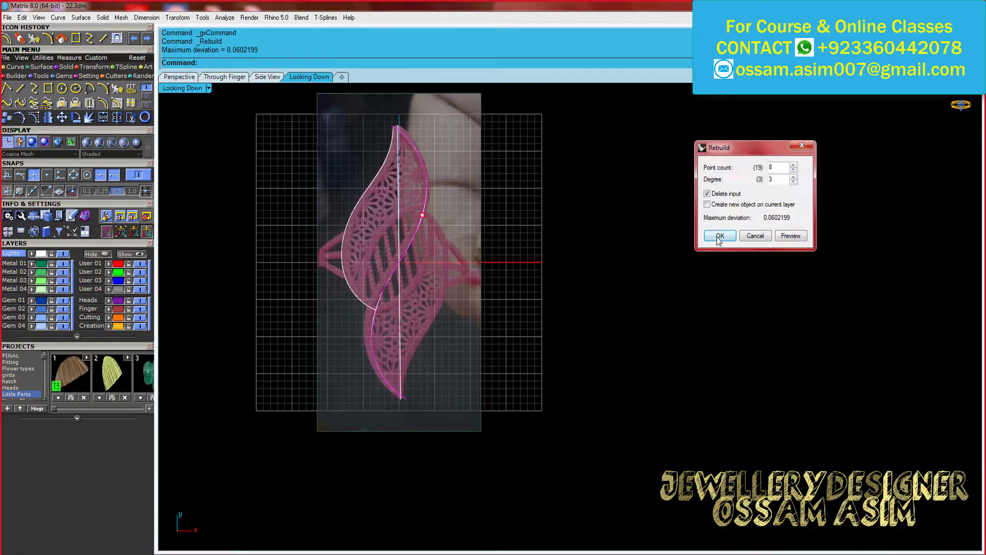
{"action": "left_click", "coordinate": [719, 236]}
{"action": "scroll", "coordinate": [530, 274], "scroll_direction": "up", "scroll_amount": 2}
{"action": "scroll", "coordinate": [530, 218], "scroll_direction": "up", "scroll_amount": 3}
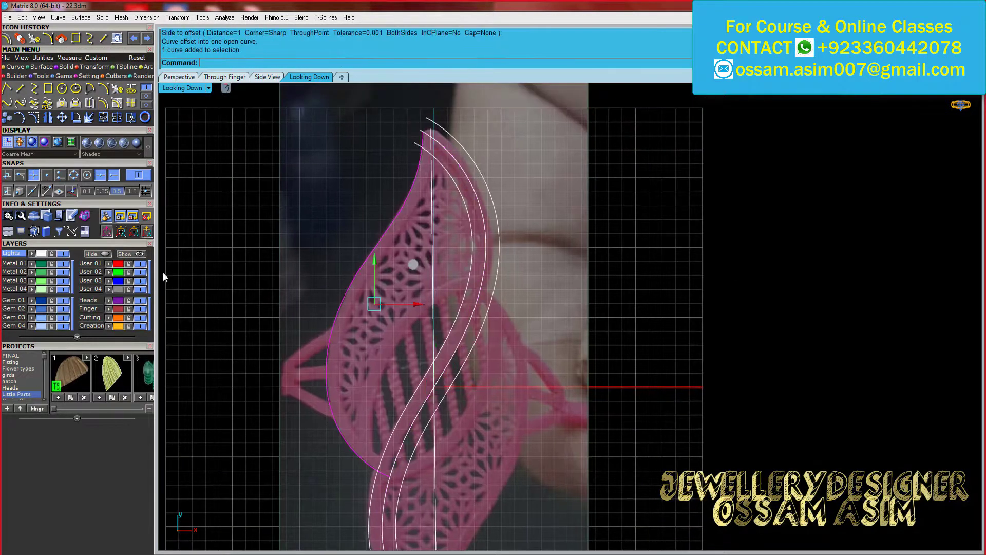
Blend the curve ends together at the leaf tip
{"action": "left_click", "coordinate": [7, 103]}
{"action": "scroll", "coordinate": [417, 165], "scroll_direction": "up", "scroll_amount": 2}
{"action": "left_click", "coordinate": [418, 165]}
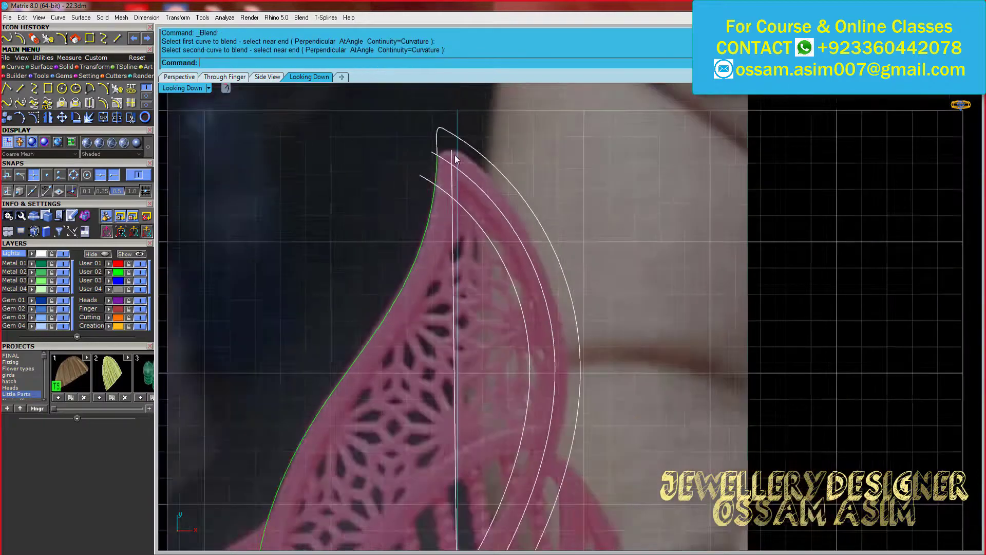
{"action": "scroll", "coordinate": [418, 166], "scroll_direction": "down", "scroll_amount": 3}
{"action": "scroll", "coordinate": [440, 154], "scroll_direction": "up", "scroll_amount": 3}
{"action": "key", "text": "F3"}
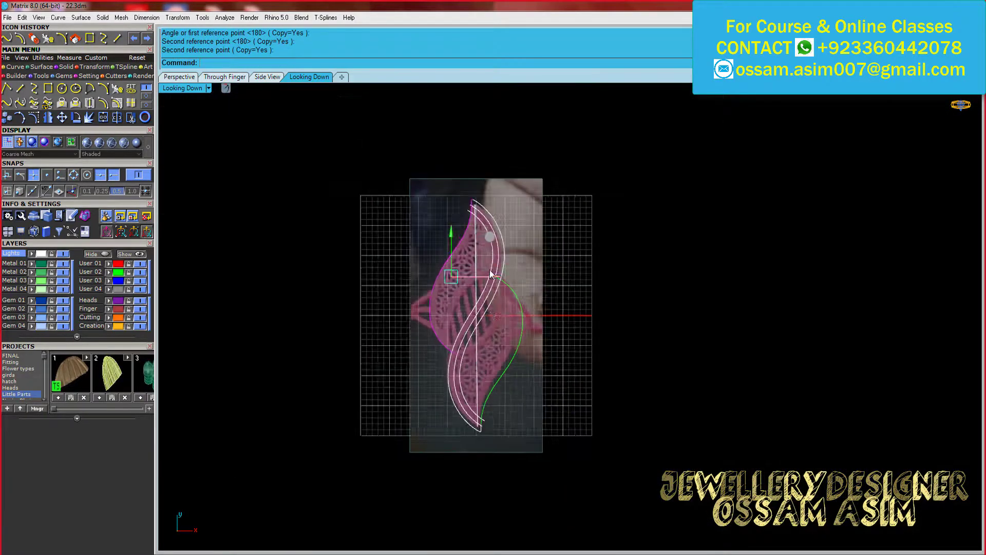
Select the green blend curve and the curve at the leaf tip, dismissing the history warning
{"action": "left_click", "coordinate": [552, 415]}
{"action": "scroll", "coordinate": [507, 396], "scroll_direction": "up", "scroll_amount": 3}
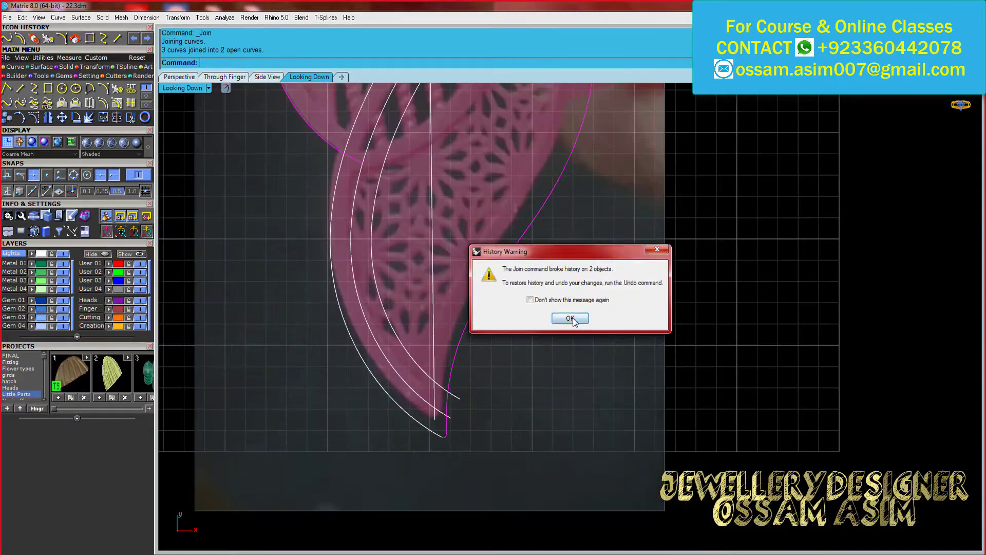
{"action": "left_click", "coordinate": [570, 318]}
{"action": "left_click", "coordinate": [402, 384]}
{"action": "scroll", "coordinate": [403, 383], "scroll_direction": "down", "scroll_amount": 5}
{"action": "scroll", "coordinate": [431, 184], "scroll_direction": "up", "scroll_amount": 3}
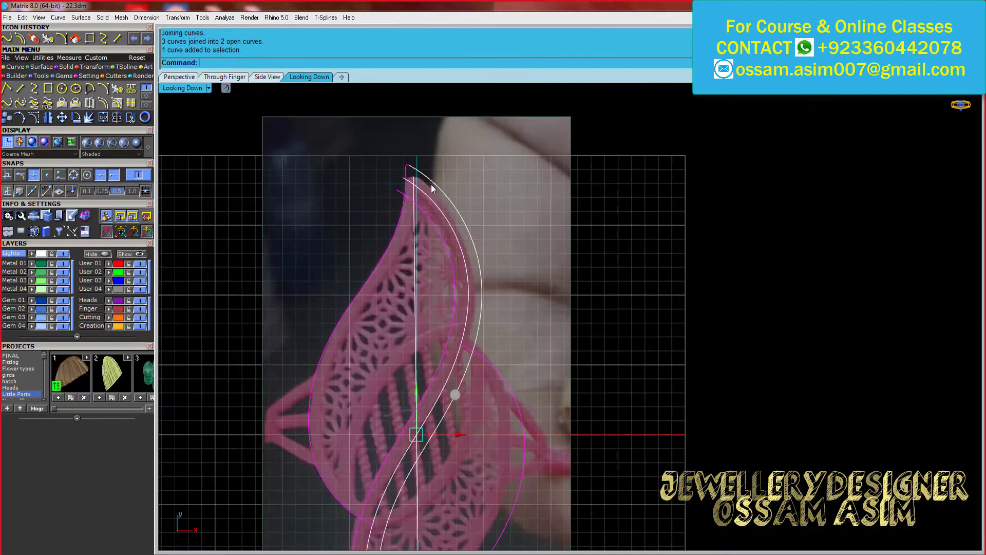
Trim away the overlapping curve piece at the tip
{"action": "left_click", "coordinate": [130, 118]}
{"action": "scroll", "coordinate": [325, 184], "scroll_direction": "up", "scroll_amount": 3}
{"action": "scroll", "coordinate": [437, 270], "scroll_direction": "down", "scroll_amount": 3}
{"action": "scroll", "coordinate": [377, 466], "scroll_direction": "up", "scroll_amount": 3}
{"action": "left_click", "coordinate": [376, 466]}
{"action": "scroll", "coordinate": [377, 466], "scroll_direction": "down", "scroll_amount": 3}
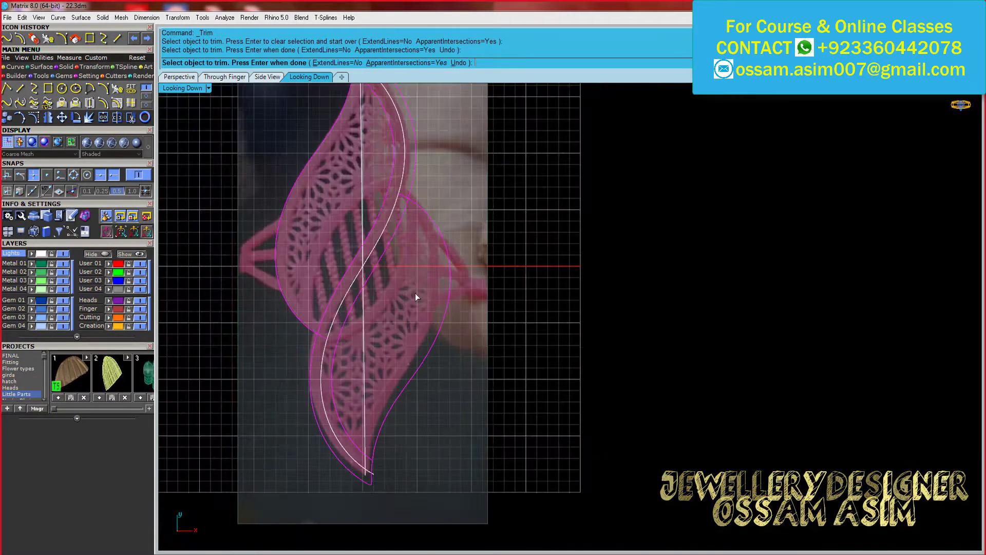
{"action": "scroll", "coordinate": [415, 297], "scroll_direction": "up", "scroll_amount": 3}
{"action": "left_click", "coordinate": [569, 318]}
Save the file as 22.3dm
{"action": "scroll", "coordinate": [480, 234], "scroll_direction": "up", "scroll_amount": 2}
{"action": "key", "text": "ctrl+s"}
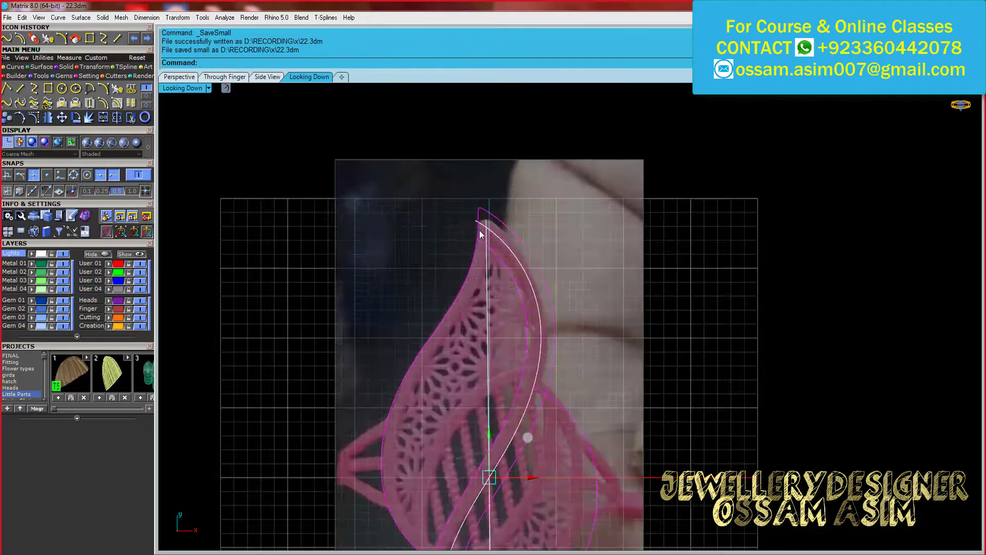
{"action": "scroll", "coordinate": [481, 233], "scroll_direction": "up", "scroll_amount": 2}
{"action": "scroll", "coordinate": [529, 236], "scroll_direction": "down", "scroll_amount": 2}
{"action": "scroll", "coordinate": [502, 282], "scroll_direction": "down", "scroll_amount": 2}
Offset the leaf curve to create a new curve inside the leaf
{"action": "scroll", "coordinate": [502, 282], "scroll_direction": "up", "scroll_amount": 3}
{"action": "left_click", "coordinate": [342, 436]}
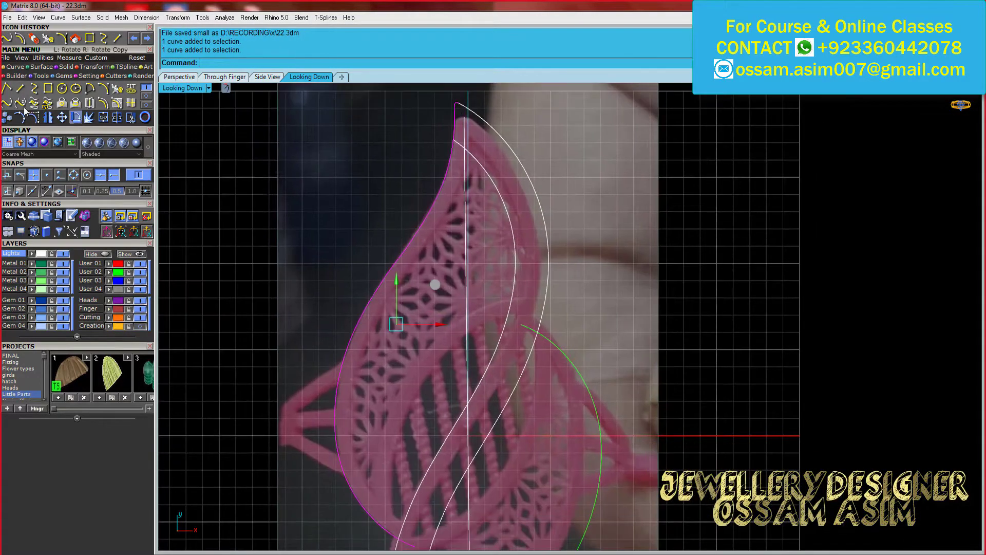
{"action": "type", "text": "2"}
{"action": "scroll", "coordinate": [439, 238], "scroll_direction": "up", "scroll_amount": 2}
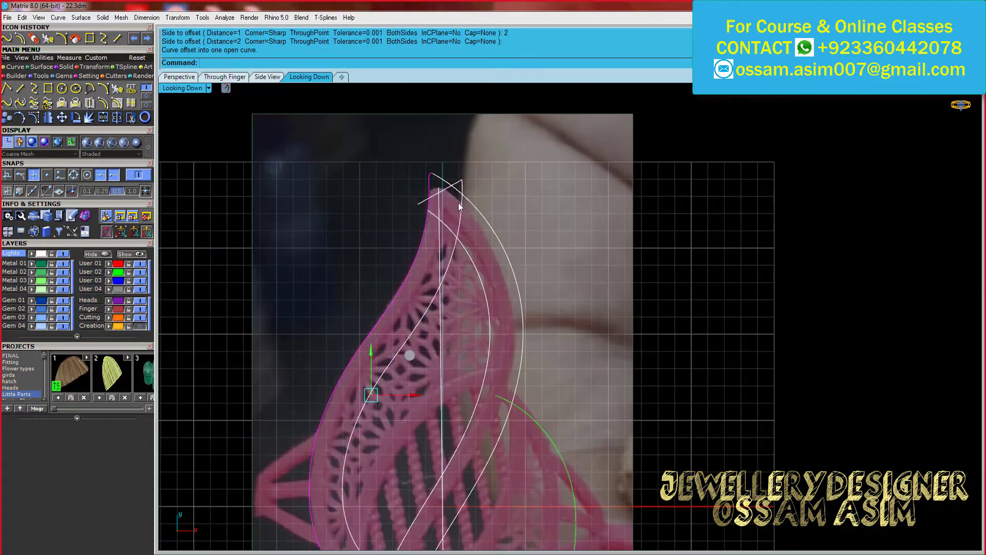
{"action": "left_click", "coordinate": [441, 240]}
{"action": "scroll", "coordinate": [441, 240], "scroll_direction": "down", "scroll_amount": 3}
{"action": "scroll", "coordinate": [455, 208], "scroll_direction": "up", "scroll_amount": 3}
{"action": "scroll", "coordinate": [455, 208], "scroll_direction": "down", "scroll_amount": 2}
{"action": "key", "text": "ctrl+z"}
{"action": "scroll", "coordinate": [435, 282], "scroll_direction": "up", "scroll_amount": 1}
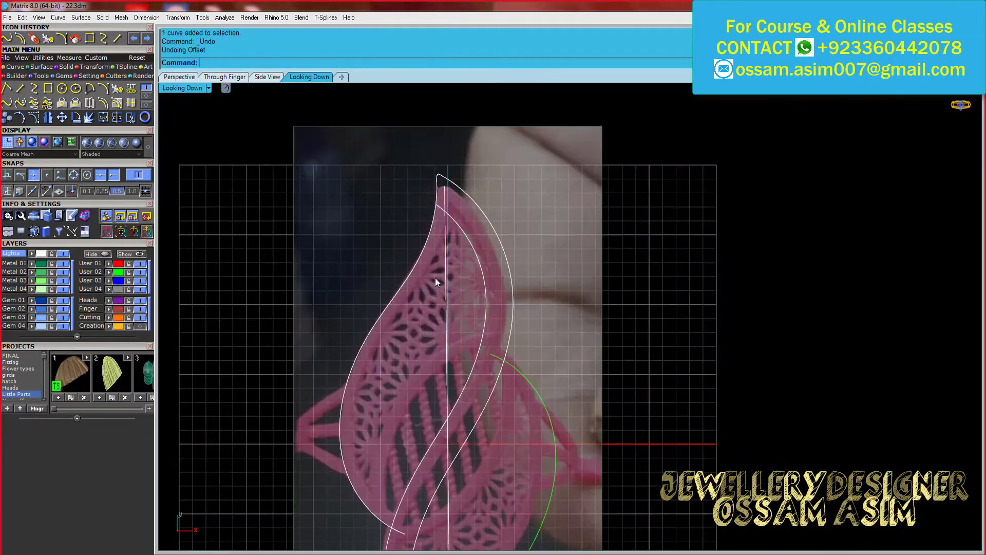
{"action": "left_click", "coordinate": [451, 263]}
{"action": "scroll", "coordinate": [451, 263], "scroll_direction": "up", "scroll_amount": 2}
{"action": "scroll", "coordinate": [442, 208], "scroll_direction": "down", "scroll_amount": 2}
Rotate a copy of the curves 180° about the centre
{"action": "left_click", "coordinate": [436, 220]}
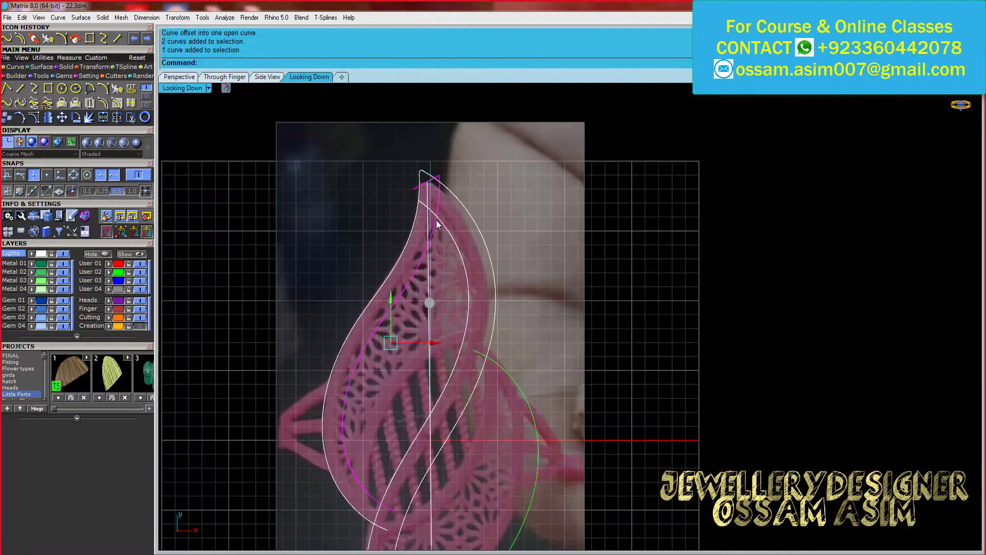
{"action": "left_click", "coordinate": [438, 127]}
{"action": "scroll", "coordinate": [447, 277], "scroll_direction": "down", "scroll_amount": 2}
{"action": "scroll", "coordinate": [396, 422], "scroll_direction": "up", "scroll_amount": 3}
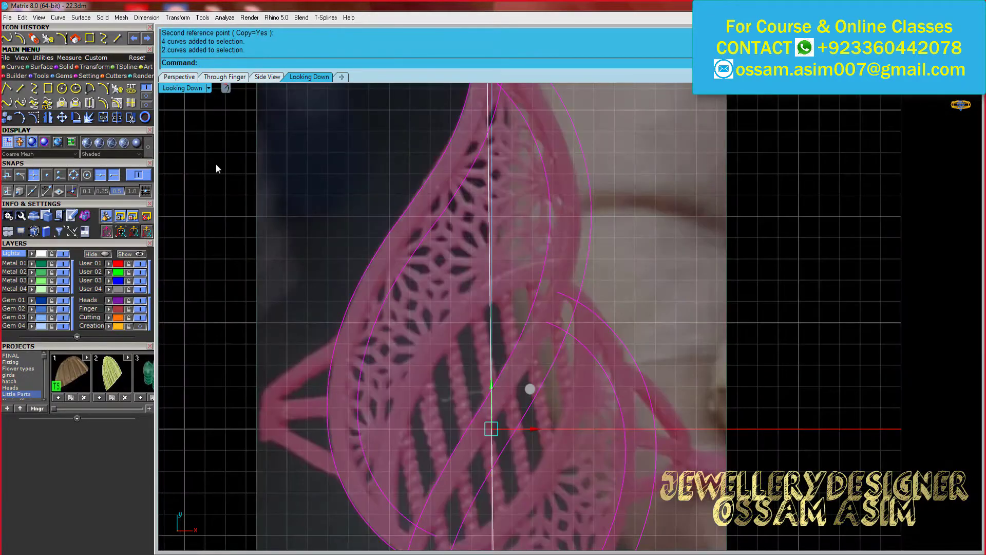
Trim the crossing curve pieces and the leftover piece at the tips
{"action": "left_click", "coordinate": [132, 117]}
{"action": "left_click", "coordinate": [523, 292]}
{"action": "scroll", "coordinate": [462, 341], "scroll_direction": "down", "scroll_amount": 3}
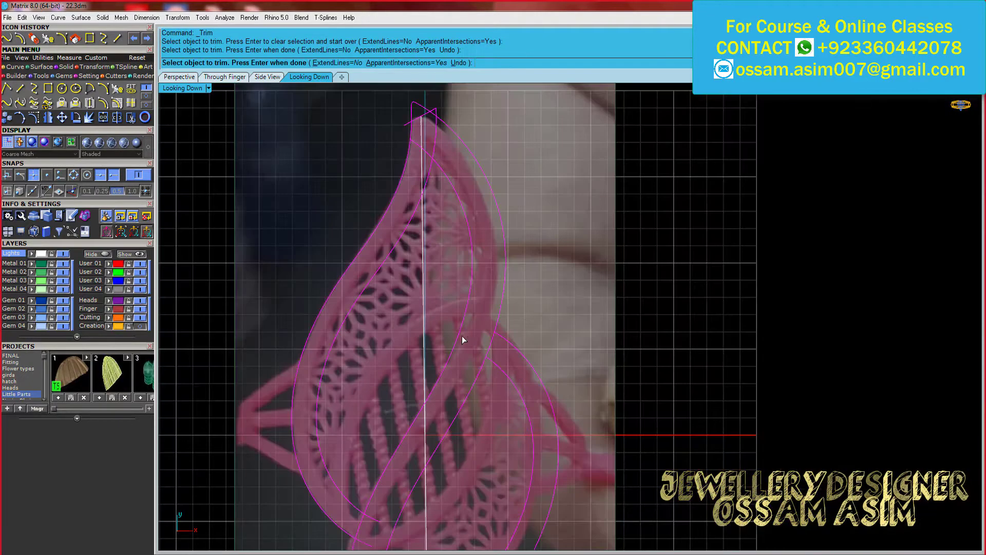
{"action": "scroll", "coordinate": [533, 337], "scroll_direction": "up", "scroll_amount": 3}
{"action": "left_click", "coordinate": [533, 337]}
{"action": "scroll", "coordinate": [449, 471], "scroll_direction": "down", "scroll_amount": 3}
{"action": "scroll", "coordinate": [503, 406], "scroll_direction": "up", "scroll_amount": 3}
{"action": "scroll", "coordinate": [502, 407], "scroll_direction": "down", "scroll_amount": 3}
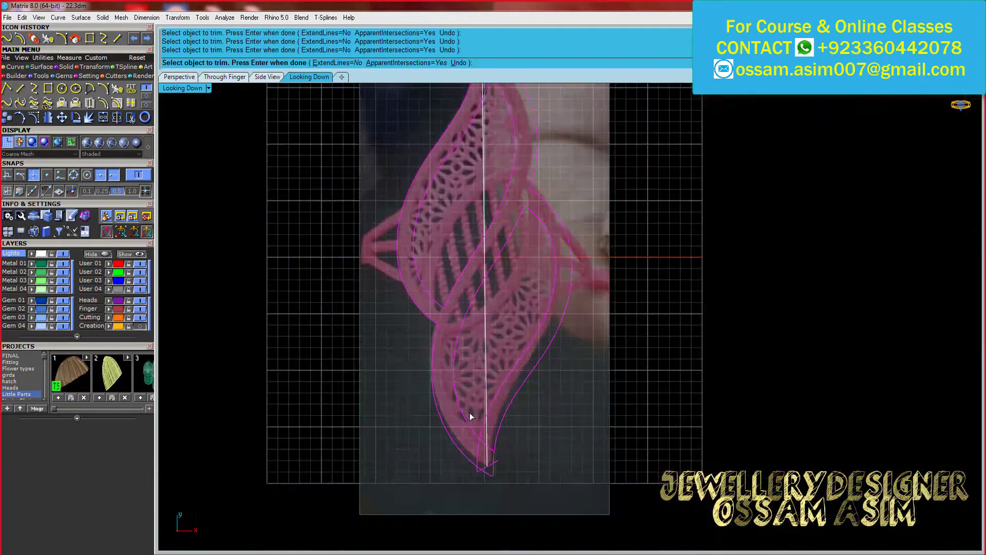
{"action": "scroll", "coordinate": [469, 411], "scroll_direction": "up", "scroll_amount": 3}
{"action": "scroll", "coordinate": [434, 400], "scroll_direction": "up", "scroll_amount": 1}
{"action": "scroll", "coordinate": [441, 452], "scroll_direction": "up", "scroll_amount": 1}
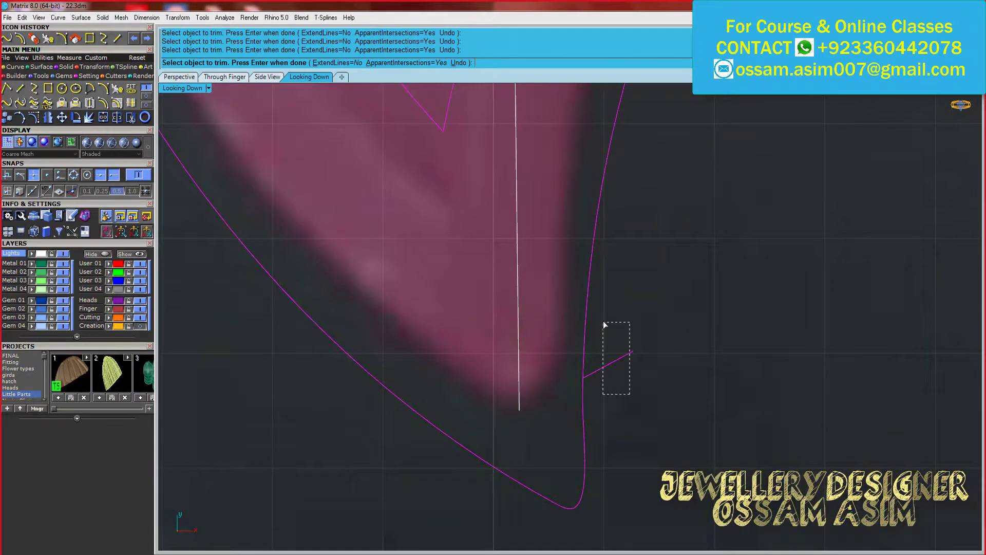
{"action": "scroll", "coordinate": [384, 441], "scroll_direction": "down", "scroll_amount": 3}
{"action": "scroll", "coordinate": [440, 242], "scroll_direction": "up", "scroll_amount": 3}
{"action": "scroll", "coordinate": [325, 372], "scroll_direction": "up", "scroll_amount": 1}
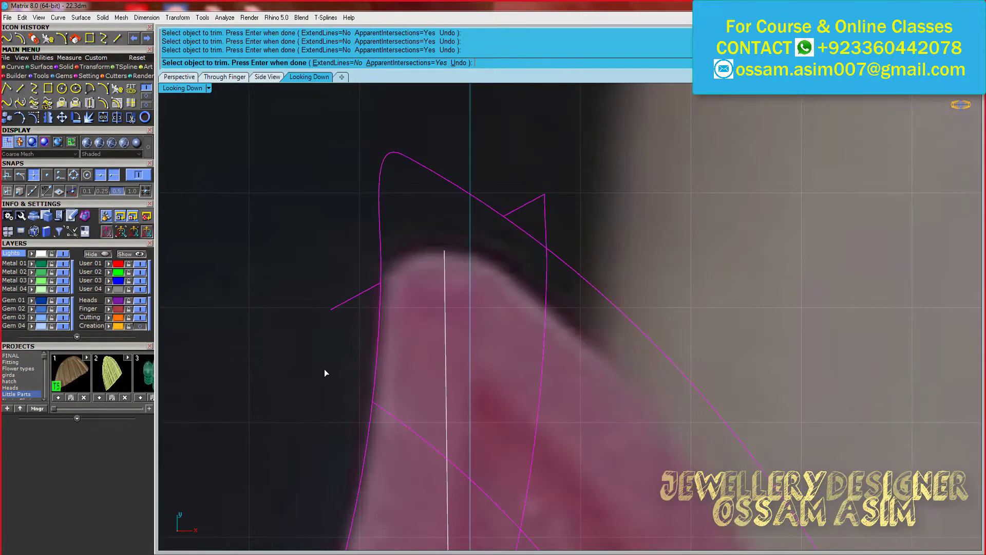
{"action": "left_click", "coordinate": [532, 384]}
{"action": "scroll", "coordinate": [499, 335], "scroll_direction": "down", "scroll_amount": 5}
{"action": "scroll", "coordinate": [606, 285], "scroll_direction": "up", "scroll_amount": 2}
Join the trimmed pieces into three closed leaf outlines and check them
{"action": "key", "text": "ctrl+j"}
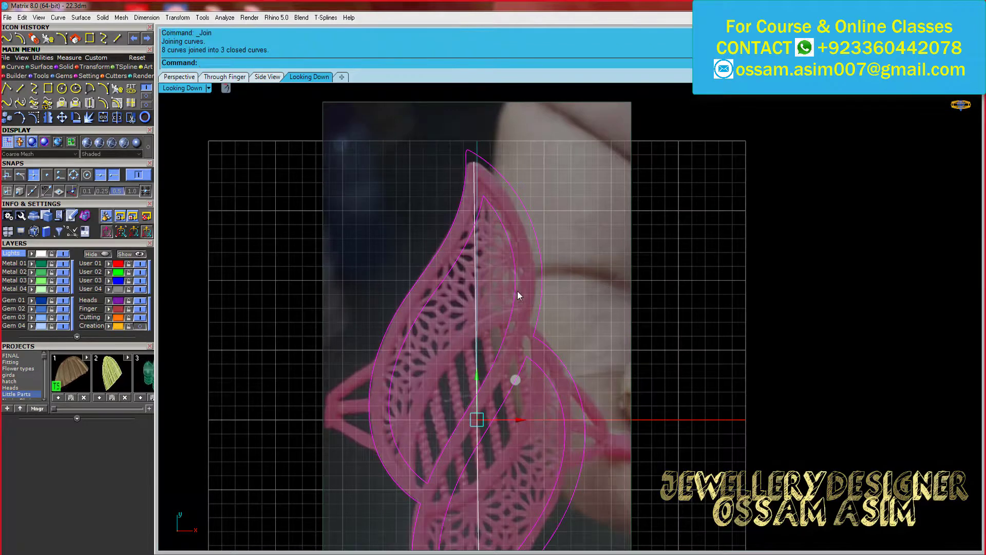
{"action": "left_click", "coordinate": [515, 291]}
{"action": "scroll", "coordinate": [504, 183], "scroll_direction": "down", "scroll_amount": 3}
{"action": "scroll", "coordinate": [506, 310], "scroll_direction": "up", "scroll_amount": 3}
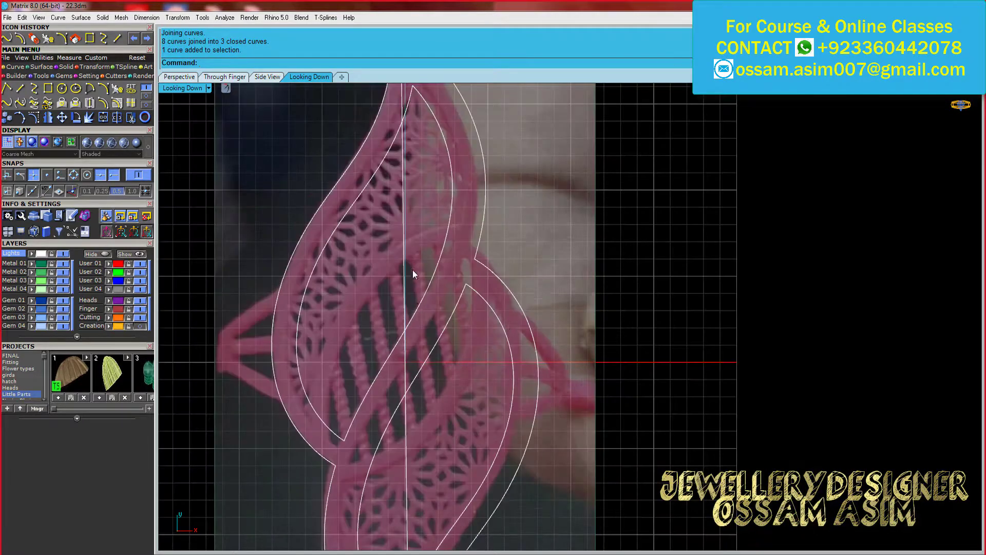
{"action": "scroll", "coordinate": [230, 519], "scroll_direction": "up", "scroll_amount": 3}
{"action": "scroll", "coordinate": [526, 242], "scroll_direction": "down", "scroll_amount": 2}
{"action": "left_click", "coordinate": [429, 191]}
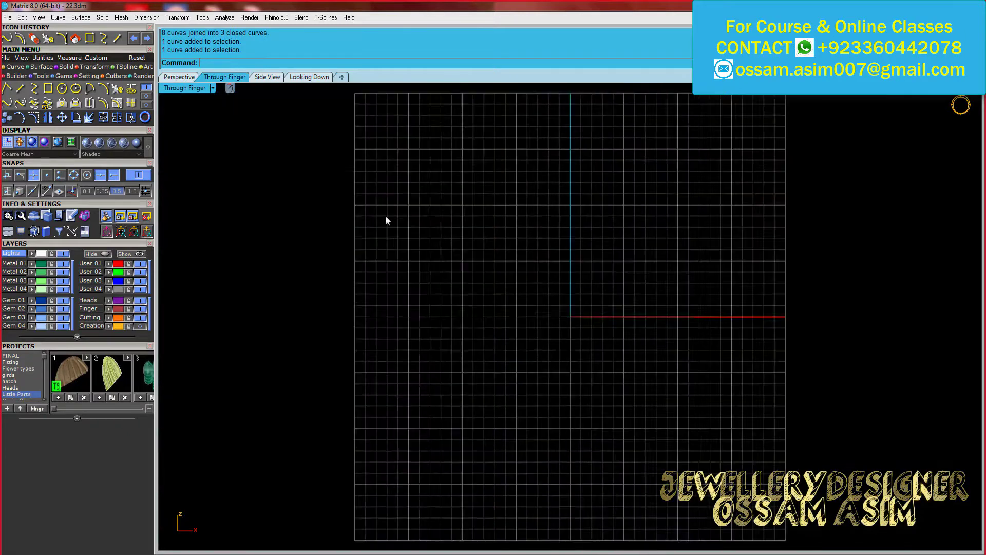
Maximize the Matrix window and view the pink design from the Looking Down viewport
{"action": "left_click", "coordinate": [145, 117]}
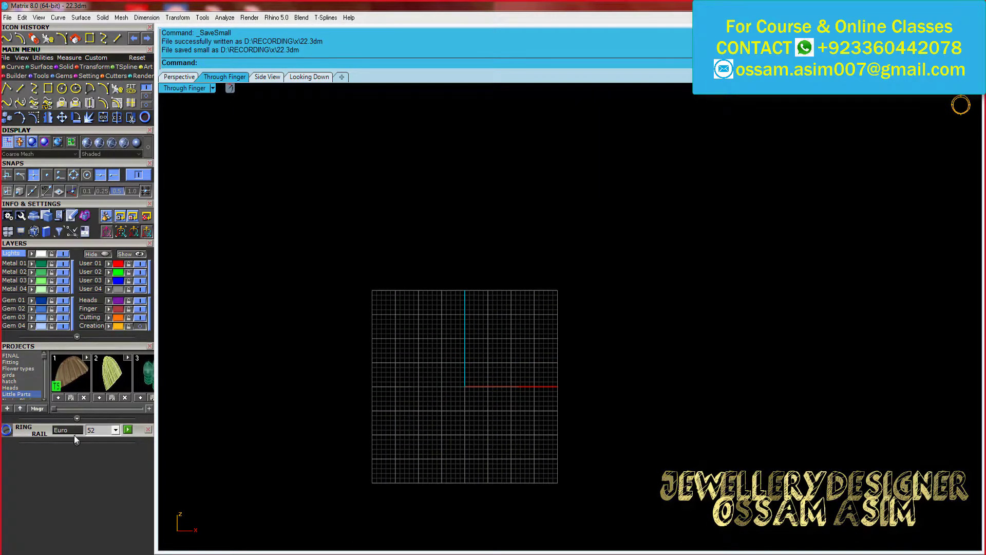
{"action": "key", "text": "super+p"}
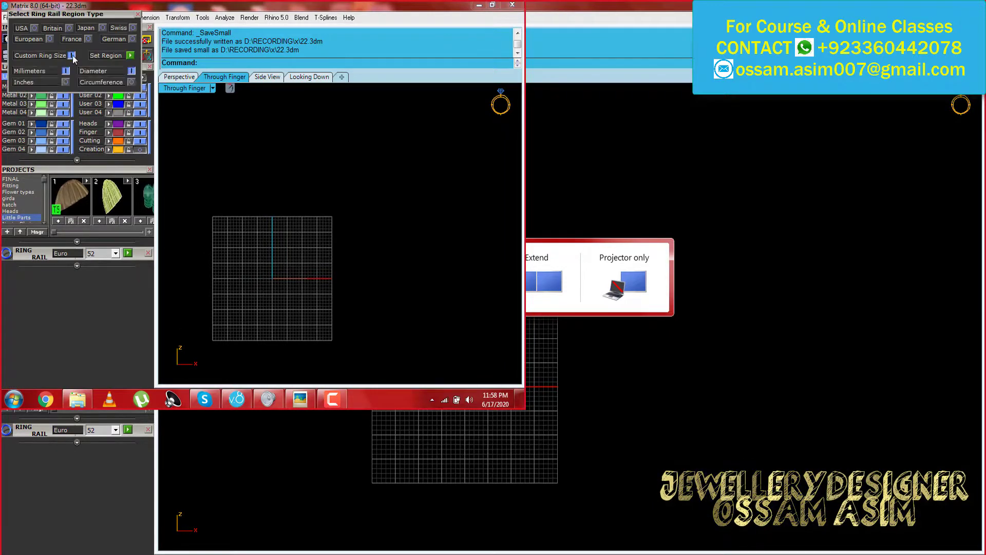
{"action": "key", "text": "super+p"}
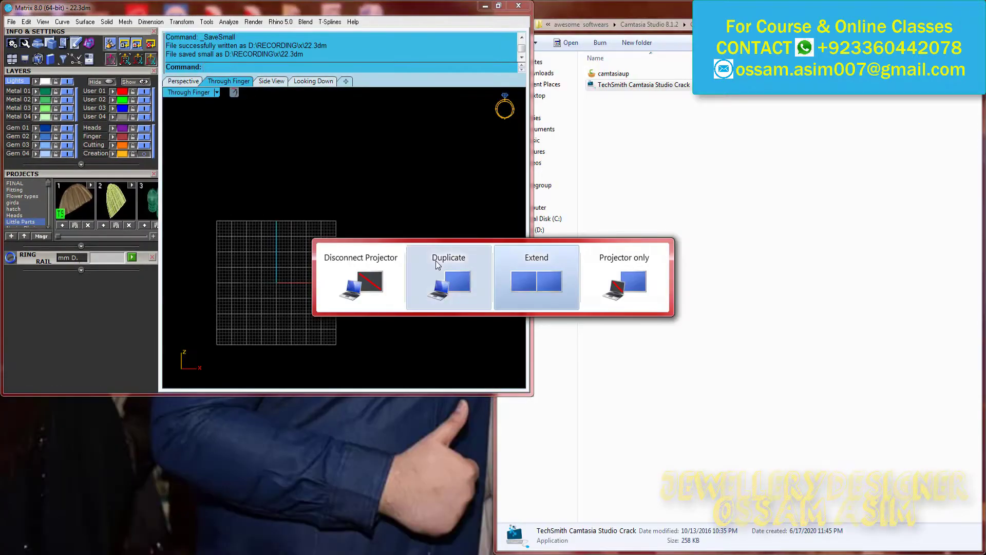
{"action": "key", "text": "super+Up"}
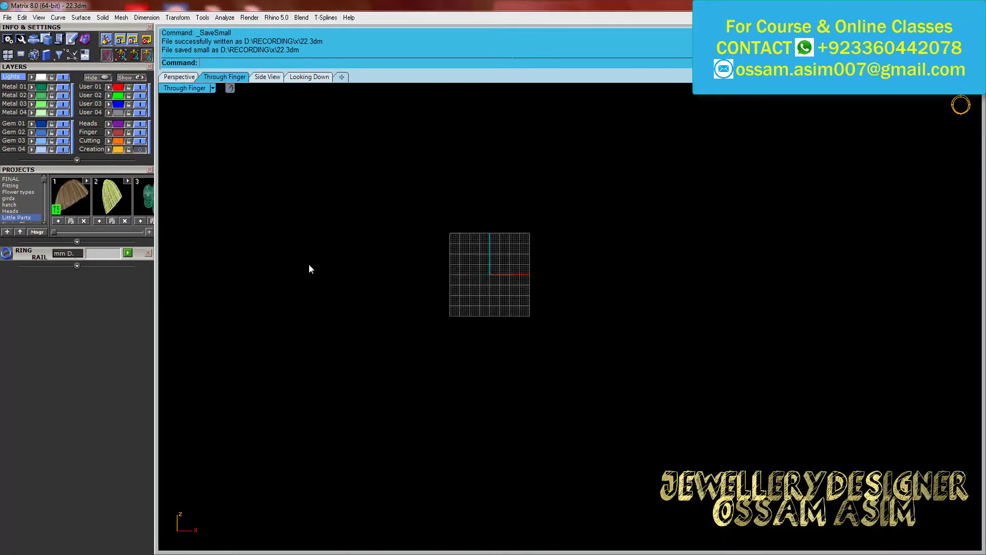
{"action": "left_click", "coordinate": [307, 77]}
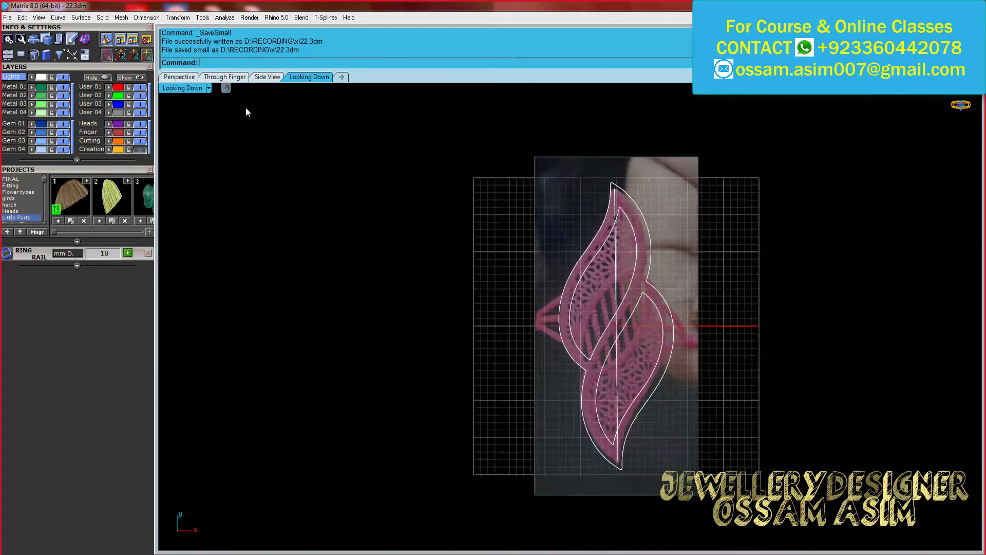
Extrude the ellipse into a straight cylinder in perspective, then undo it
{"action": "left_click", "coordinate": [610, 293]}
{"action": "scroll", "coordinate": [98, 178], "scroll_direction": "down", "scroll_amount": 3}
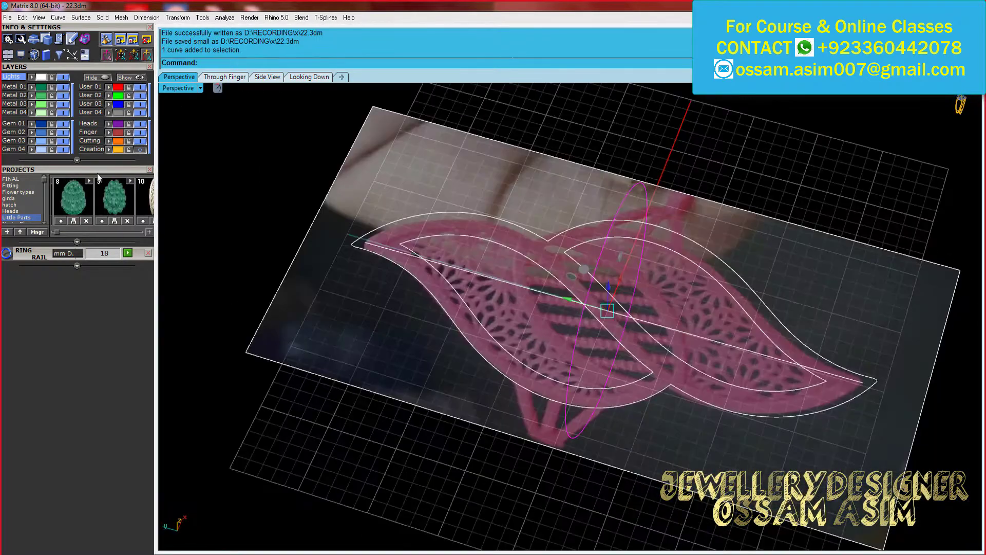
{"action": "left_click", "coordinate": [97, 170]}
{"action": "right_click_drag", "start_coordinate": [474, 192], "coordinate": [55, 90]}
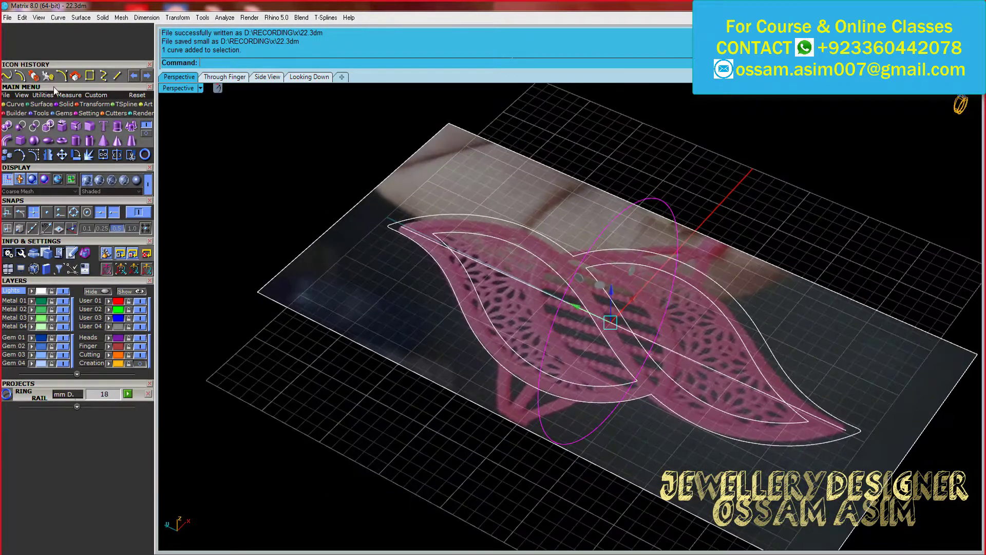
{"action": "left_click", "coordinate": [119, 129]}
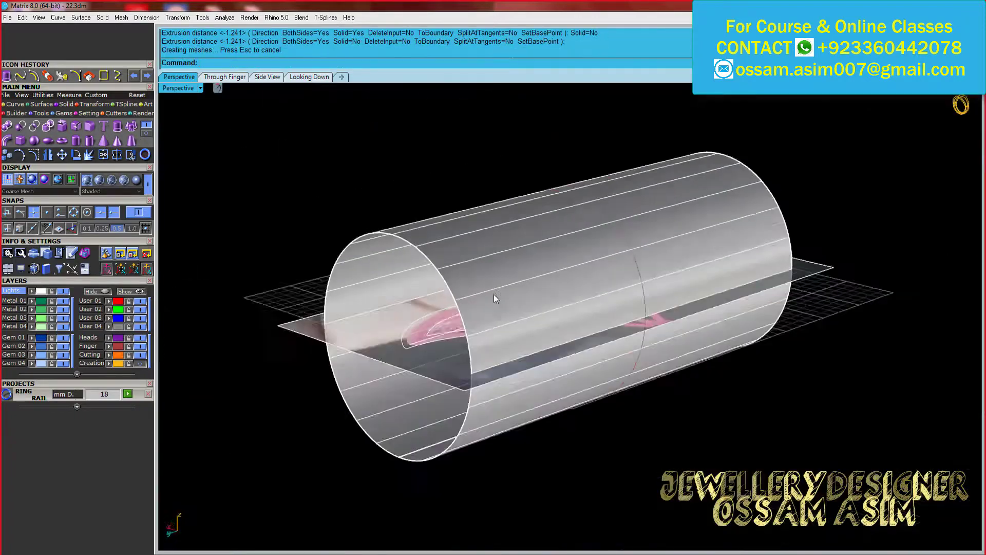
{"action": "left_click", "coordinate": [495, 299]}
{"action": "scroll", "coordinate": [568, 346], "scroll_direction": "up", "scroll_amount": 3}
{"action": "key", "text": "ctrl+z"}
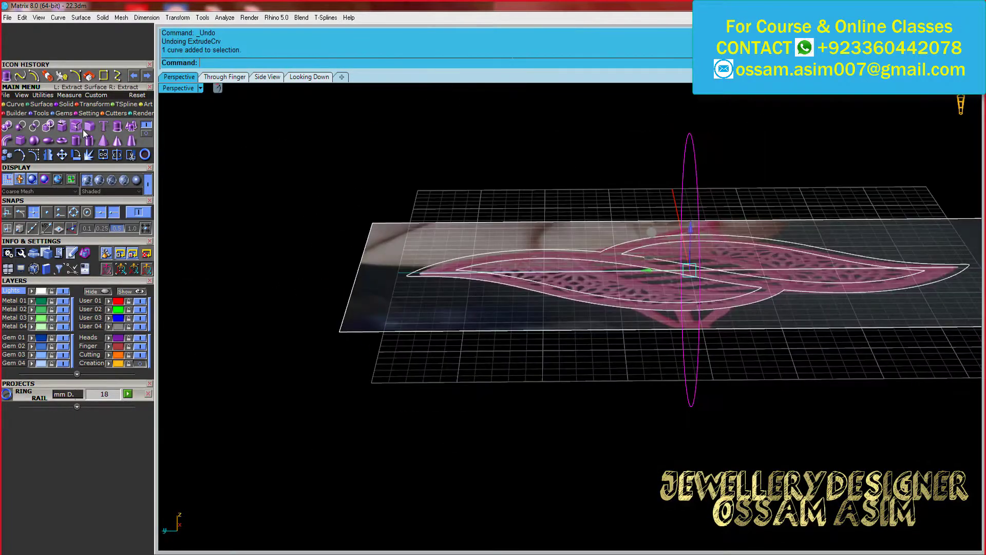
Turn on the ellipse's points, extrude it again into a cylinder, and delete a leftover object
{"action": "left_click", "coordinate": [34, 154]}
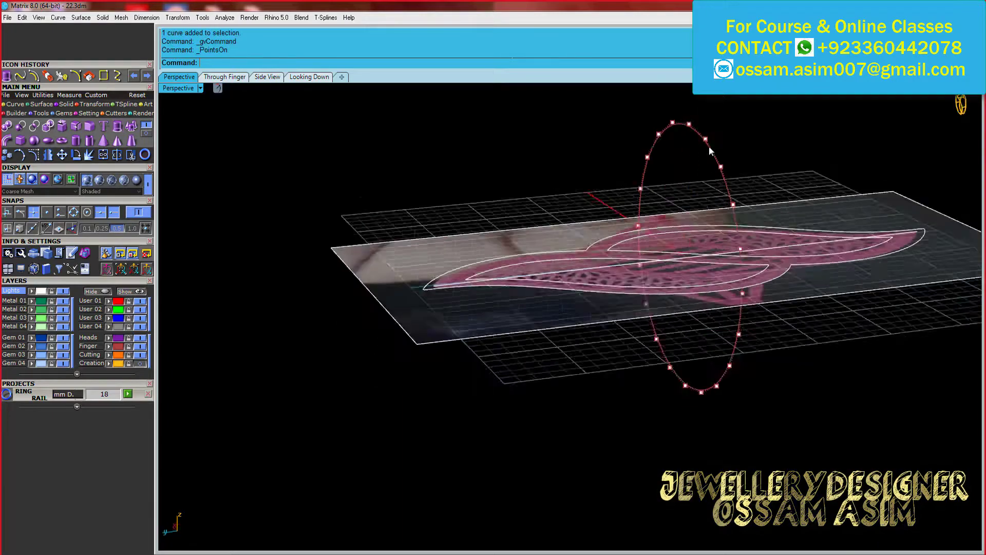
{"action": "right_click_drag", "start_coordinate": [709, 146], "coordinate": [645, 154]}
{"action": "left_click", "coordinate": [117, 126]}
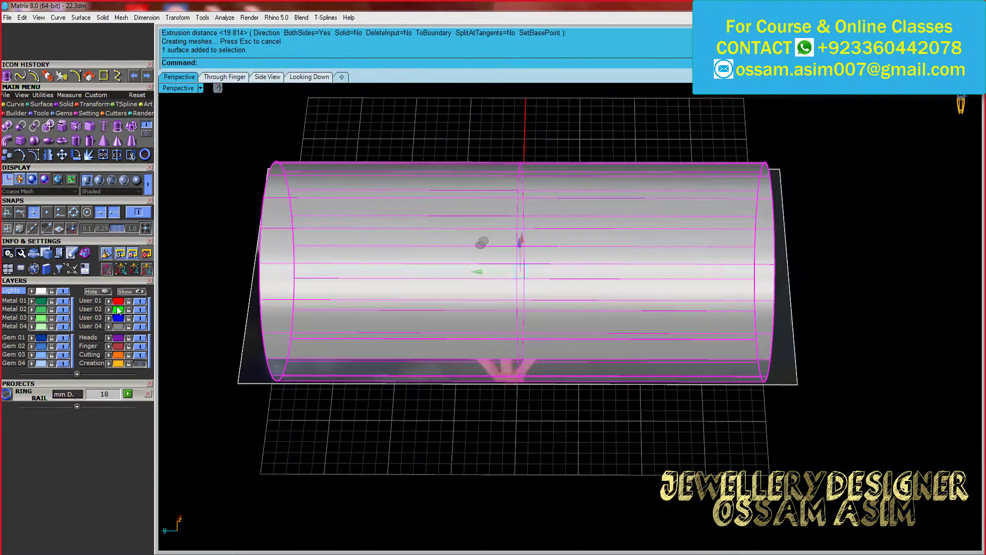
{"action": "key", "text": "Escape"}
{"action": "right_click_drag", "start_coordinate": [636, 208], "coordinate": [593, 161]}
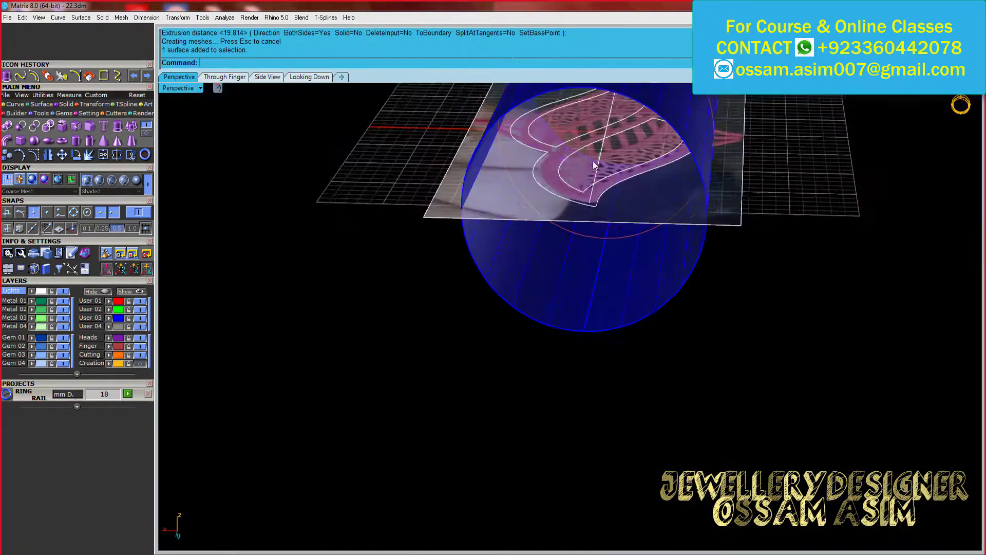
{"action": "scroll", "coordinate": [555, 130], "scroll_direction": "up", "scroll_amount": 3}
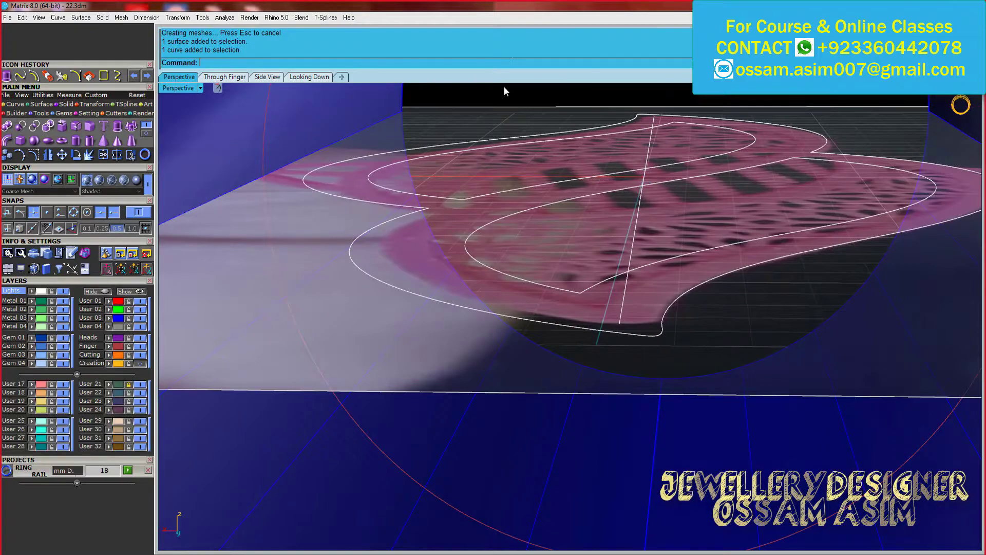
{"action": "key", "text": "Delete"}
{"action": "right_click_drag", "start_coordinate": [571, 146], "coordinate": [691, 235]}
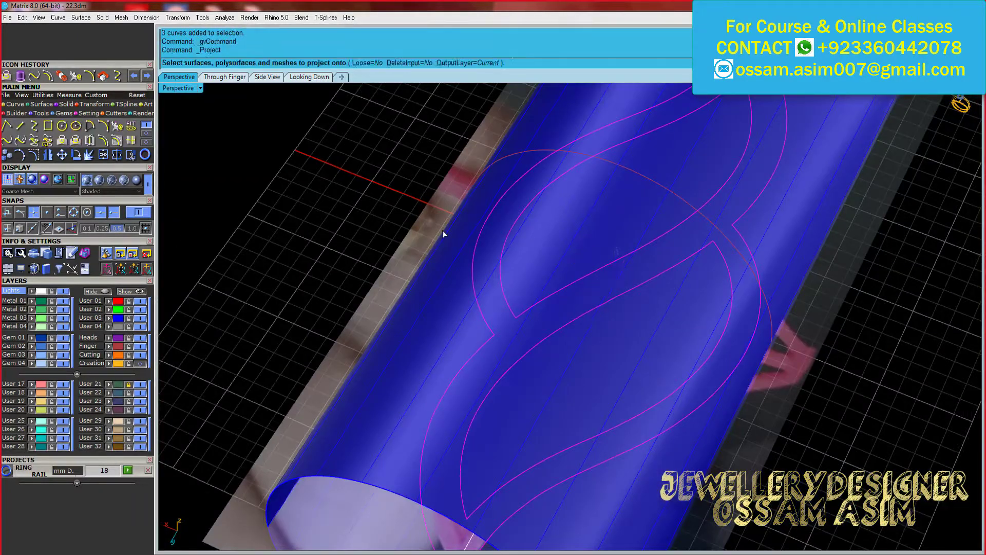
Delete the extra projected curves and select the remaining leaf curves on the cylinder
{"action": "mouse_move", "coordinate": [567, 270]}
{"action": "right_mouse_down"}
{"action": "mouse_move", "coordinate": [419, 407]}
{"action": "mouse_move", "coordinate": [562, 299]}
{"action": "right_mouse_up"}
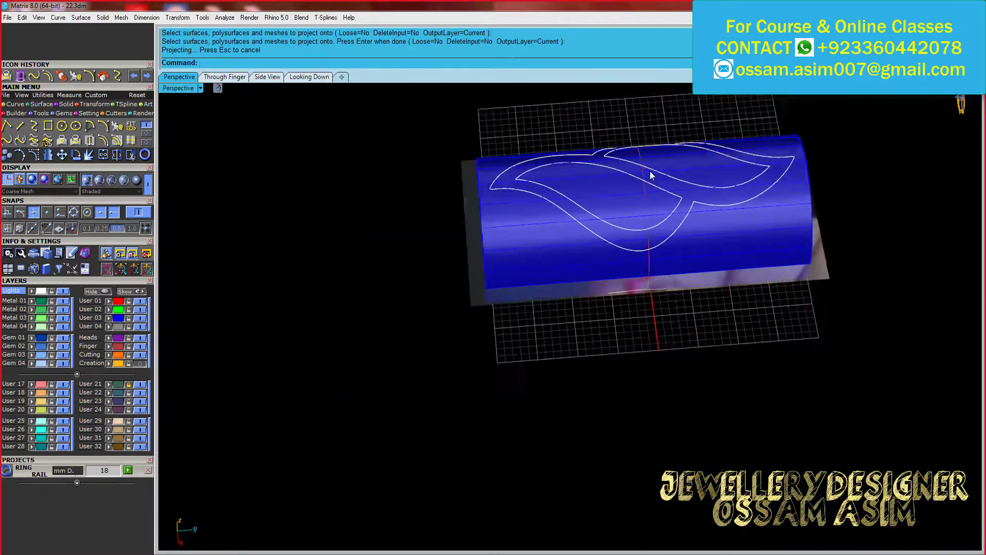
{"action": "mouse_move", "coordinate": [562, 300]}
{"action": "right_mouse_down"}
{"action": "mouse_move", "coordinate": [518, 278]}
{"action": "mouse_move", "coordinate": [713, 330]}
{"action": "mouse_move", "coordinate": [632, 251]}
{"action": "mouse_move", "coordinate": [531, 345]}
{"action": "mouse_move", "coordinate": [566, 304]}
{"action": "mouse_move", "coordinate": [701, 222]}
{"action": "mouse_move", "coordinate": [564, 210]}
{"action": "mouse_move", "coordinate": [744, 226]}
{"action": "mouse_move", "coordinate": [700, 189]}
{"action": "mouse_move", "coordinate": [639, 176]}
{"action": "mouse_move", "coordinate": [637, 215]}
{"action": "mouse_move", "coordinate": [716, 194]}
{"action": "mouse_move", "coordinate": [652, 251]}
{"action": "mouse_move", "coordinate": [574, 397]}
{"action": "right_mouse_up"}
{"action": "key", "text": "Delete"}
{"action": "left_click", "coordinate": [563, 210]}
{"action": "left_click", "coordinate": [573, 397]}
{"action": "left_click", "coordinate": [280, 78]}
Start an arc over the upper leaf while adjusting the view, then cancel it
{"action": "right_click_drag", "start_coordinate": [462, 206], "coordinate": [707, 328]}
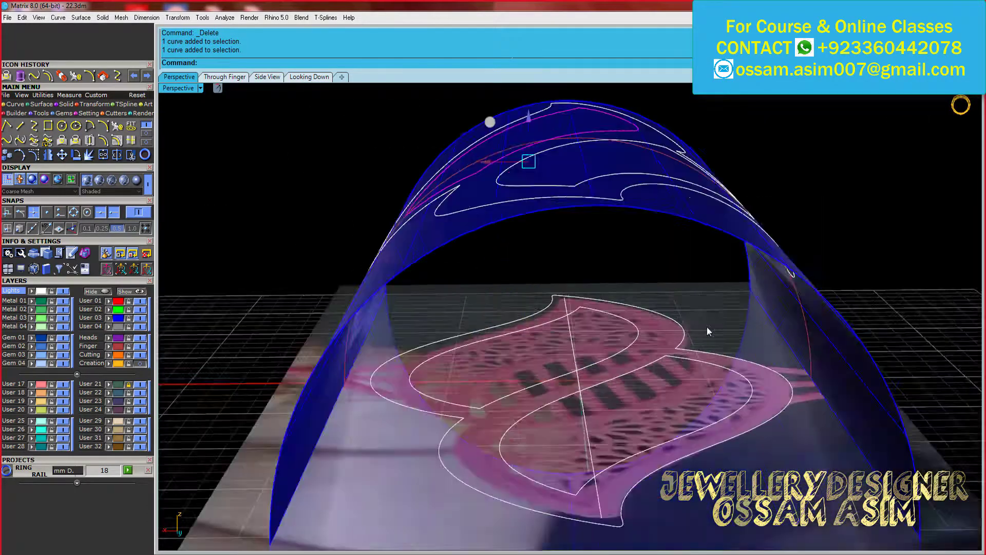
{"action": "scroll", "coordinate": [469, 333], "scroll_direction": "up", "scroll_amount": 5}
{"action": "left_click", "coordinate": [96, 130]}
{"action": "scroll", "coordinate": [474, 356], "scroll_direction": "down", "scroll_amount": 2}
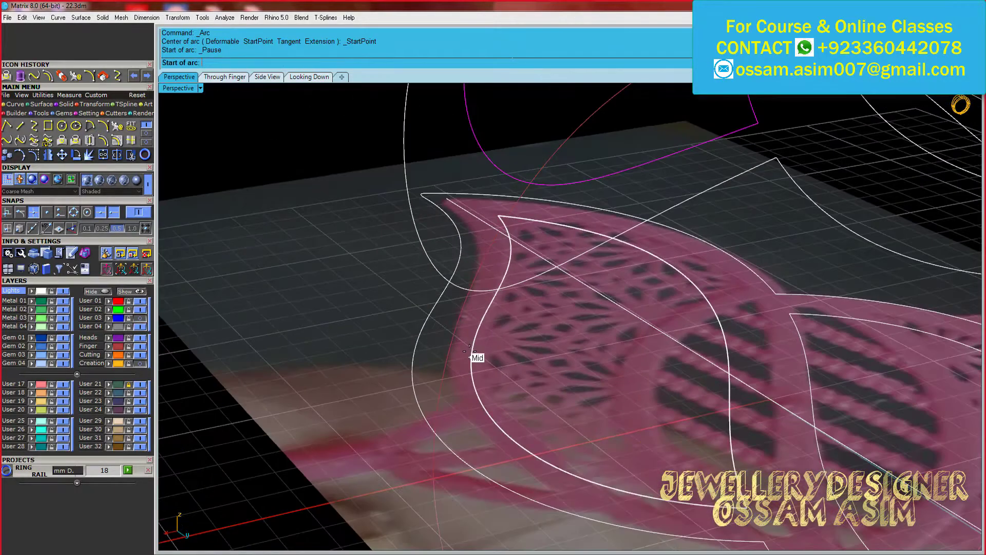
{"action": "scroll", "coordinate": [475, 354], "scroll_direction": "down", "scroll_amount": 2}
{"action": "scroll", "coordinate": [477, 340], "scroll_direction": "down", "scroll_amount": 2}
{"action": "scroll", "coordinate": [494, 333], "scroll_direction": "down", "scroll_amount": 2}
{"action": "scroll", "coordinate": [494, 332], "scroll_direction": "up", "scroll_amount": 2}
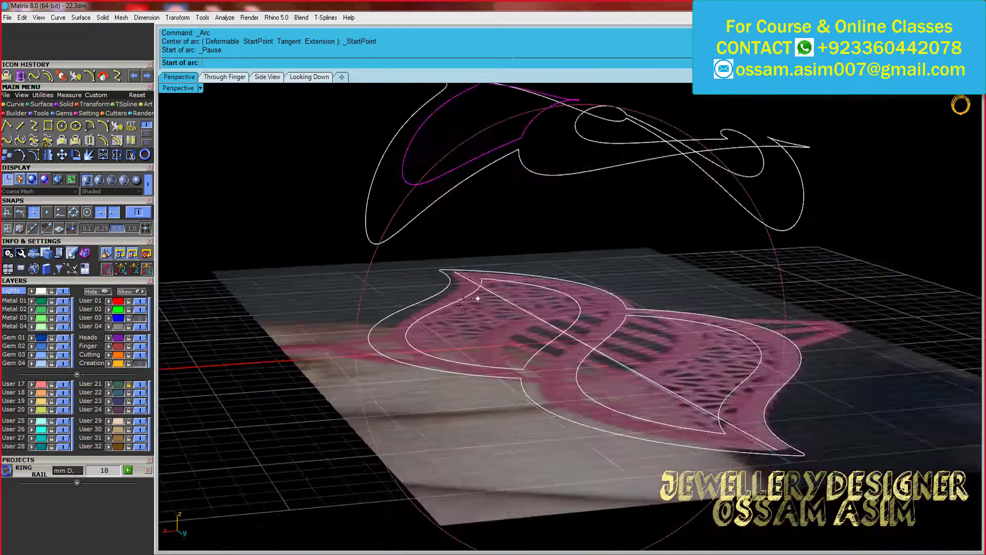
{"action": "scroll", "coordinate": [471, 286], "scroll_direction": "up", "scroll_amount": 3}
{"action": "scroll", "coordinate": [471, 286], "scroll_direction": "down", "scroll_amount": 1}
{"action": "scroll", "coordinate": [470, 279], "scroll_direction": "down", "scroll_amount": 1}
{"action": "right_click_drag", "start_coordinate": [470, 279], "coordinate": [347, 344], "text": "shift"}
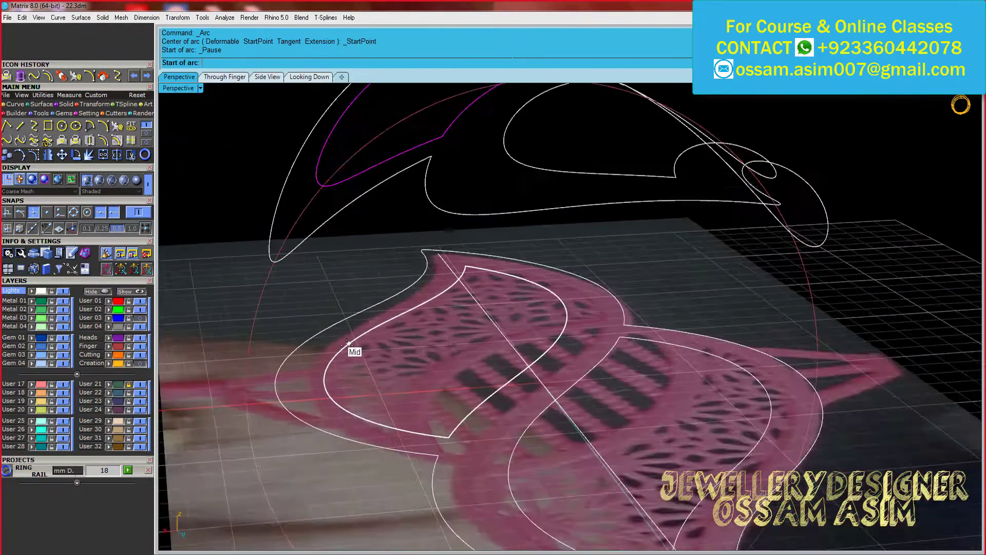
{"action": "right_click_drag", "start_coordinate": [567, 308], "coordinate": [529, 456]}
{"action": "scroll", "coordinate": [529, 457], "scroll_direction": "up", "scroll_amount": 3}
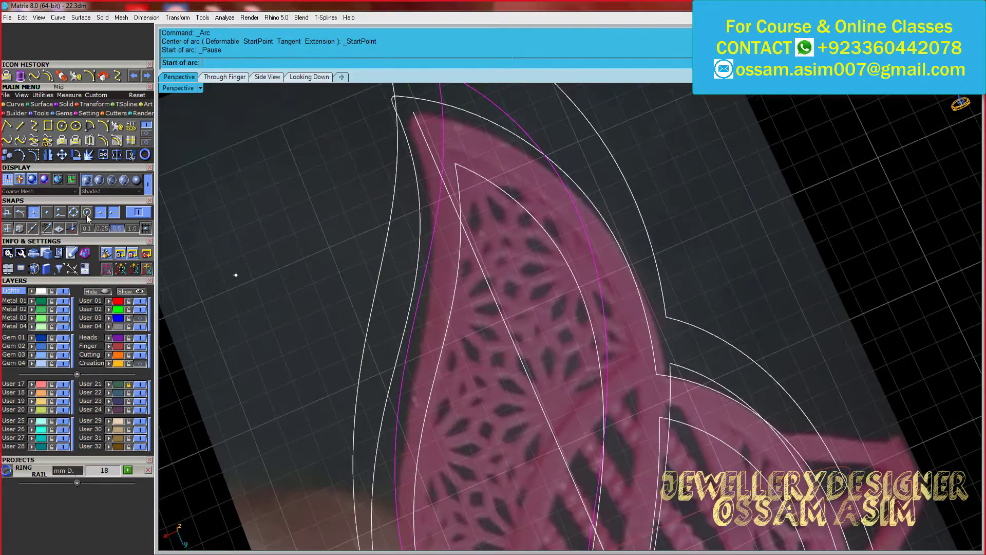
{"action": "key", "text": "Escape"}
Orbit around the selected curves, return to the top-down view, and restart the arc
{"action": "scroll", "coordinate": [390, 287], "scroll_direction": "down", "scroll_amount": 3}
{"action": "right_click_drag", "start_coordinate": [390, 287], "coordinate": [556, 224]}
{"action": "left_click_drag", "start_coordinate": [556, 223], "coordinate": [806, 242]}
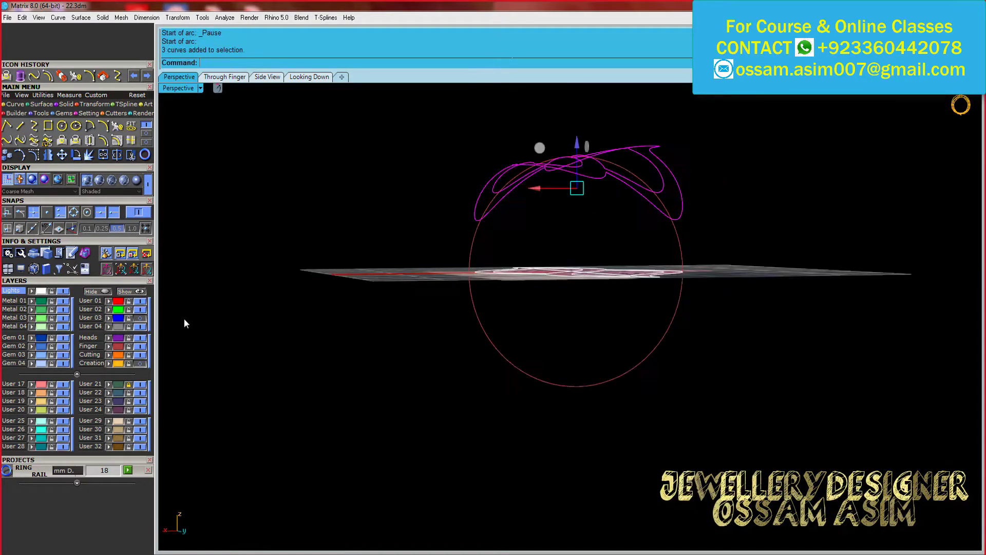
{"action": "key", "text": "Home"}
{"action": "key", "text": "Return"}
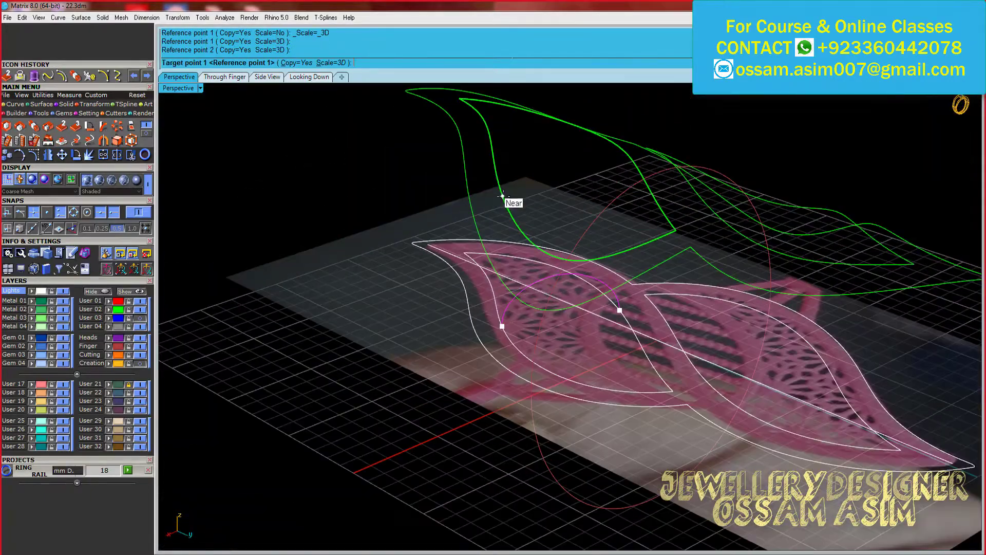
Place an oriented copy of the arc onto the raised leaf curve
{"action": "left_click", "coordinate": [502, 195]}
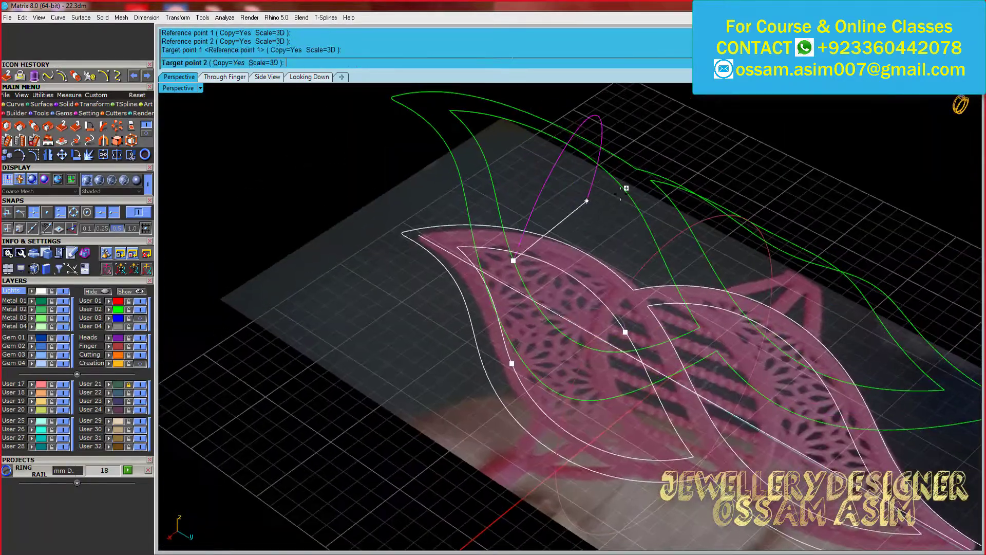
{"action": "left_click", "coordinate": [628, 195]}
{"action": "key", "text": "Return"}
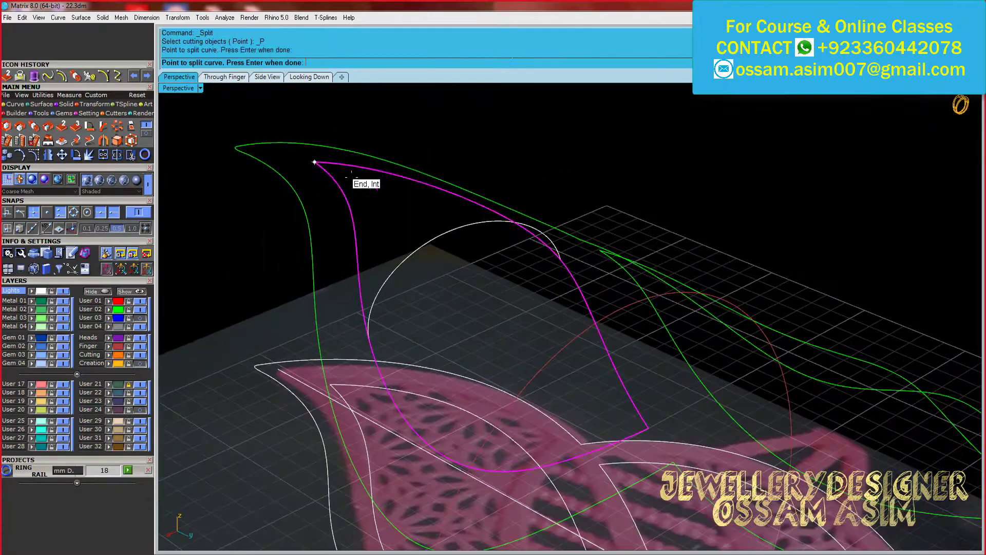
Split the curve at the intersection point and window-select the curves around the arc
{"action": "left_click", "coordinate": [563, 349]}
{"action": "key", "text": "Return"}
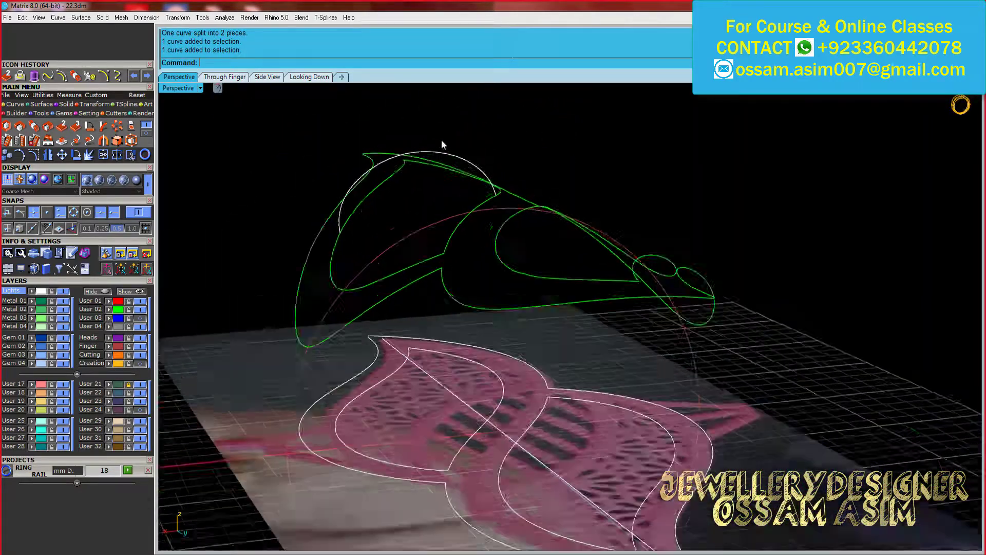
{"action": "left_click_drag", "start_coordinate": [431, 170], "coordinate": [359, 116]}
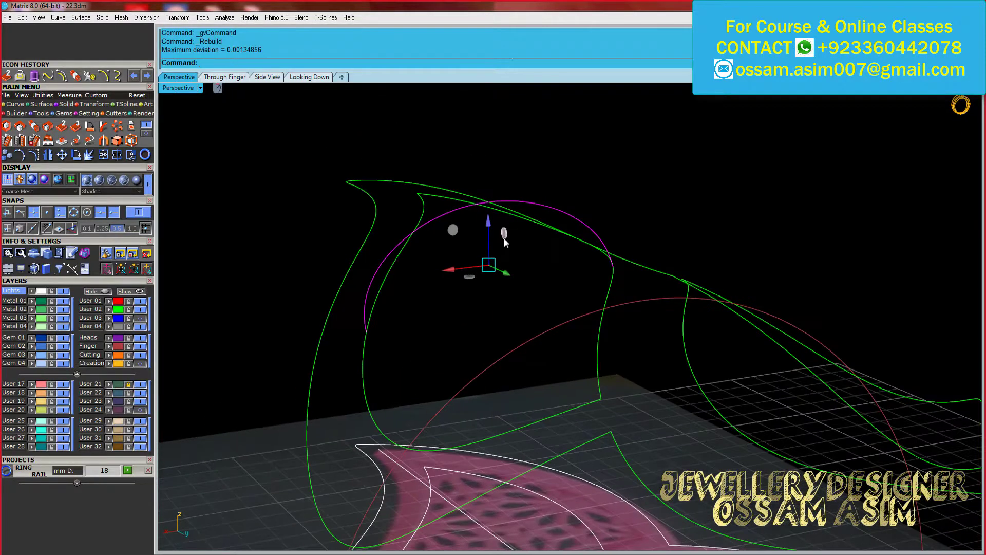
Show the arc's control points and orbit in to inspect the leaf outline curves
{"action": "left_click", "coordinate": [45, 154]}
{"action": "scroll", "coordinate": [359, 197], "scroll_direction": "up", "scroll_amount": 3}
{"action": "scroll", "coordinate": [513, 205], "scroll_direction": "up", "scroll_amount": 3}
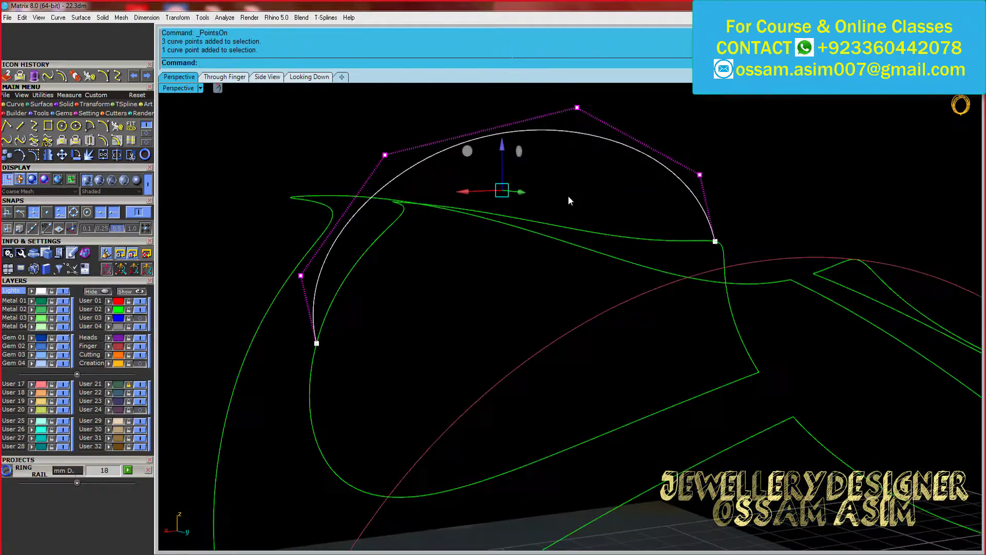
{"action": "mouse_move", "coordinate": [511, 177]}
{"action": "right_mouse_down"}
{"action": "mouse_move", "coordinate": [424, 344]}
{"action": "mouse_move", "coordinate": [426, 299]}
{"action": "mouse_move", "coordinate": [482, 297]}
{"action": "right_mouse_up"}
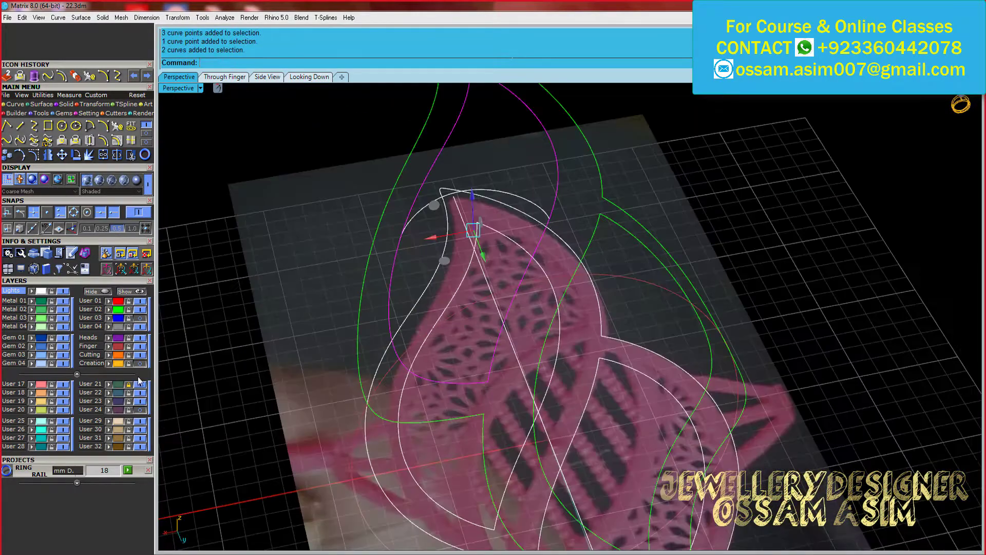
{"action": "right_click_drag", "start_coordinate": [429, 196], "coordinate": [334, 275]}
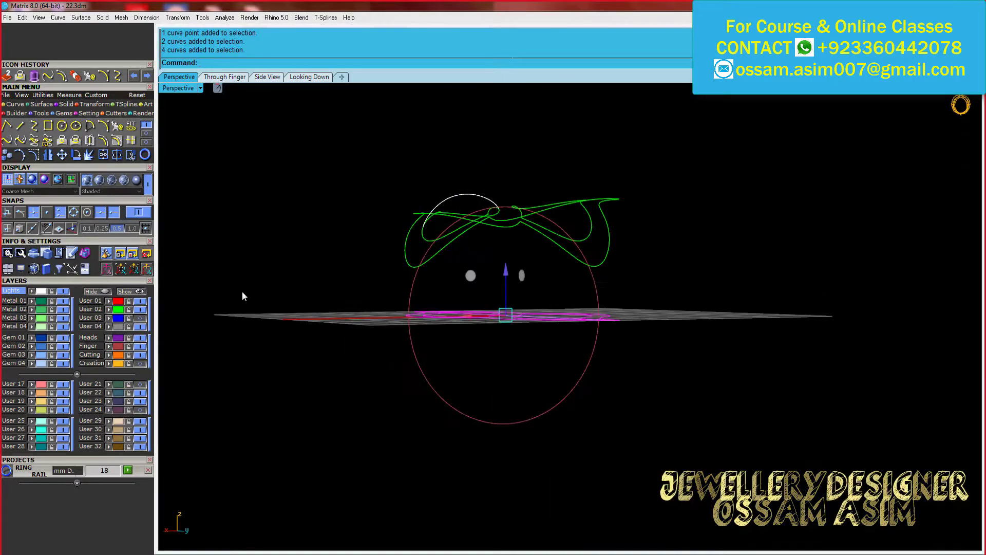
{"action": "right_click_drag", "start_coordinate": [243, 295], "coordinate": [433, 245]}
{"action": "scroll", "coordinate": [429, 247], "scroll_direction": "up", "scroll_amount": 5}
{"action": "scroll", "coordinate": [372, 290], "scroll_direction": "up", "scroll_amount": 2}
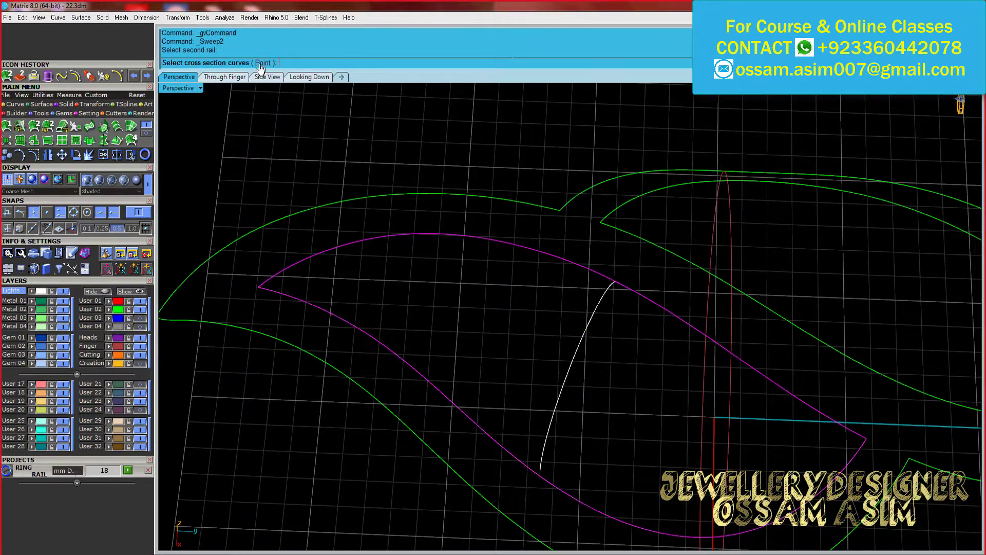
Pick the arc end point as the Sweep2 cross section, accept the options, then select the new leaf surface
{"action": "left_click", "coordinate": [848, 390]}
{"action": "key", "text": "Return"}
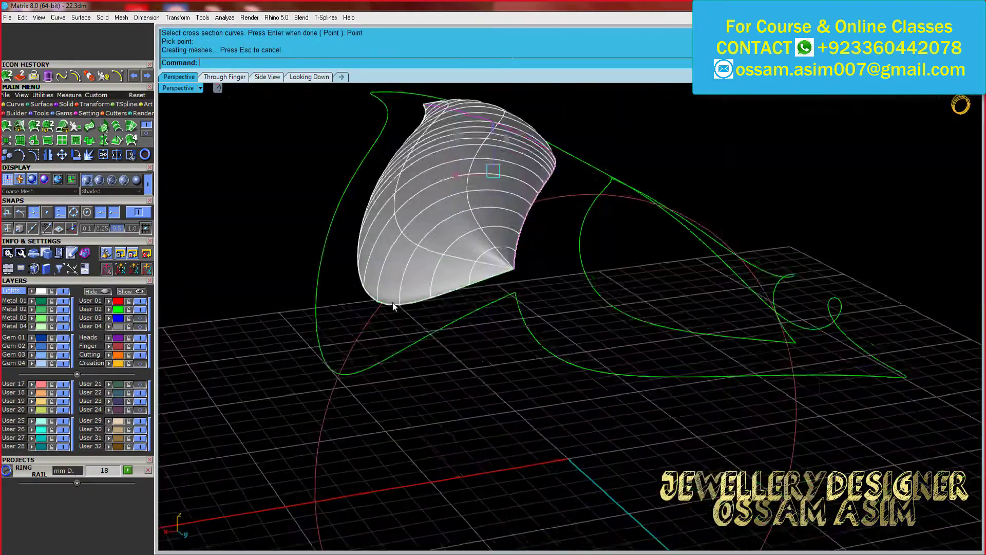
{"action": "mouse_move", "coordinate": [674, 440]}
{"action": "right_mouse_down"}
{"action": "mouse_move", "coordinate": [625, 291]}
{"action": "mouse_move", "coordinate": [617, 382]}
{"action": "mouse_move", "coordinate": [557, 265]}
{"action": "mouse_move", "coordinate": [519, 331]}
{"action": "mouse_move", "coordinate": [599, 282]}
{"action": "mouse_move", "coordinate": [640, 332]}
{"action": "mouse_move", "coordinate": [577, 316]}
{"action": "mouse_move", "coordinate": [428, 308]}
{"action": "right_mouse_up"}
{"action": "left_click", "coordinate": [617, 382]}
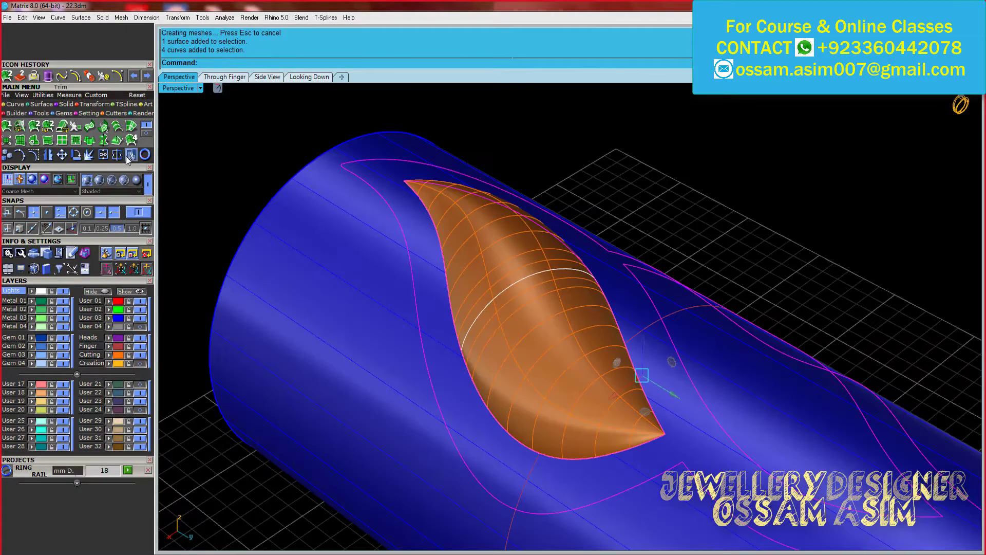
Thicken the selected ring band surface into a 0.7 solid with Offset Surface
{"action": "right_click_drag", "start_coordinate": [639, 370], "coordinate": [452, 286]}
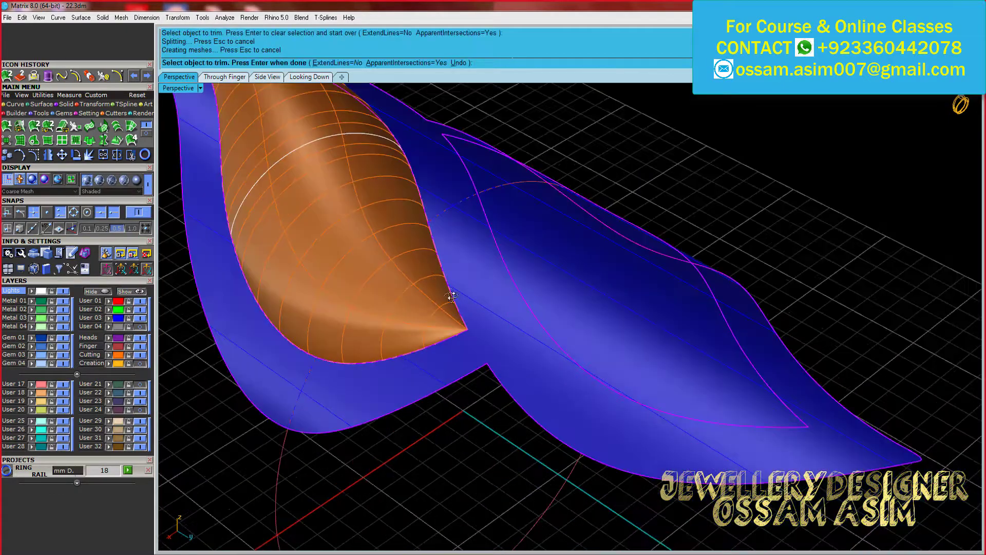
{"action": "left_click", "coordinate": [451, 286]}
{"action": "left_click", "coordinate": [411, 296]}
{"action": "mouse_move", "coordinate": [433, 359]}
{"action": "right_mouse_down"}
{"action": "mouse_move", "coordinate": [542, 293]}
{"action": "mouse_move", "coordinate": [495, 315]}
{"action": "right_mouse_up"}
{"action": "scroll", "coordinate": [495, 315], "scroll_direction": "down", "scroll_amount": 5}
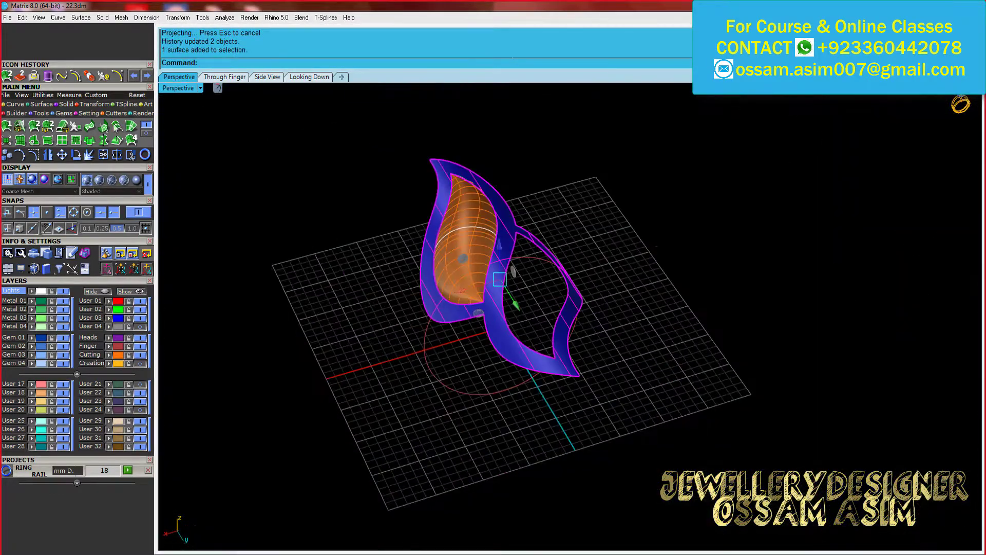
{"action": "left_click", "coordinate": [67, 129]}
{"action": "type", "text": ".7"}
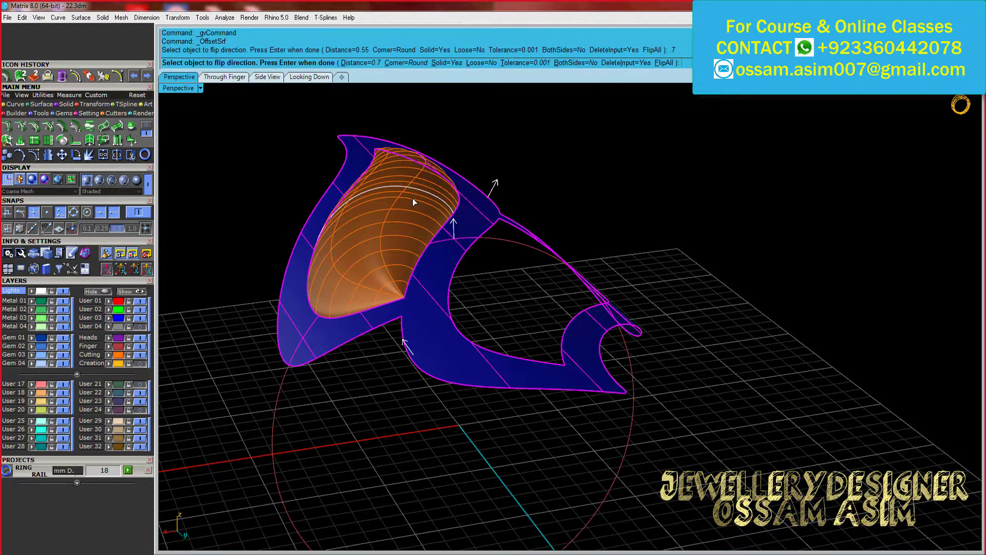
{"action": "key", "text": "Return"}
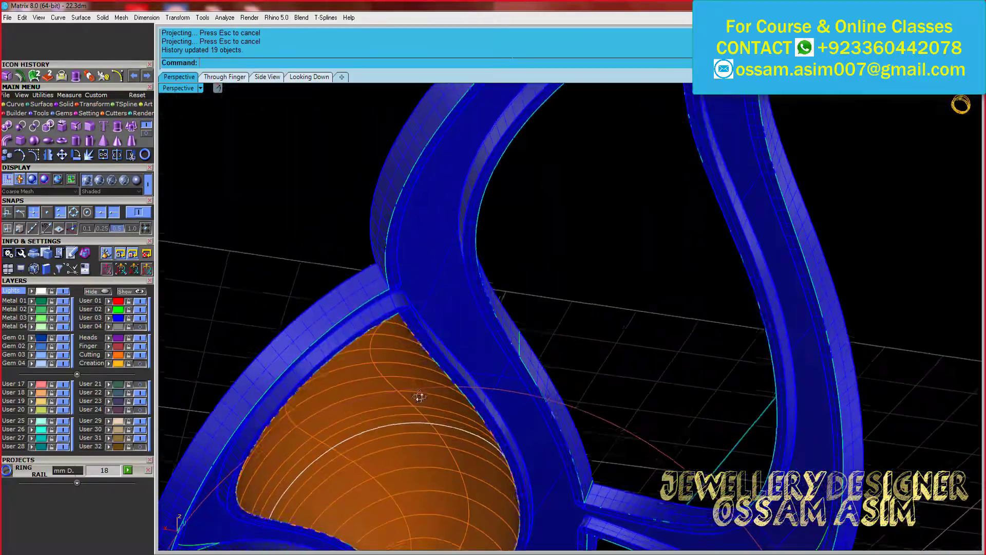
Select the thickened frame parts, orbit around the ring head, then clear the selection
{"action": "left_click", "coordinate": [482, 372]}
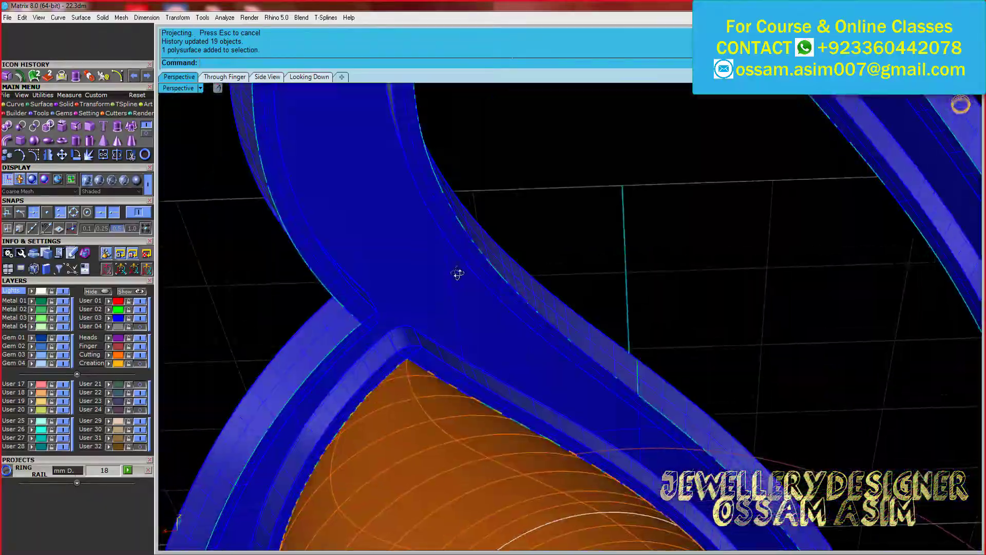
{"action": "left_click", "coordinate": [447, 290]}
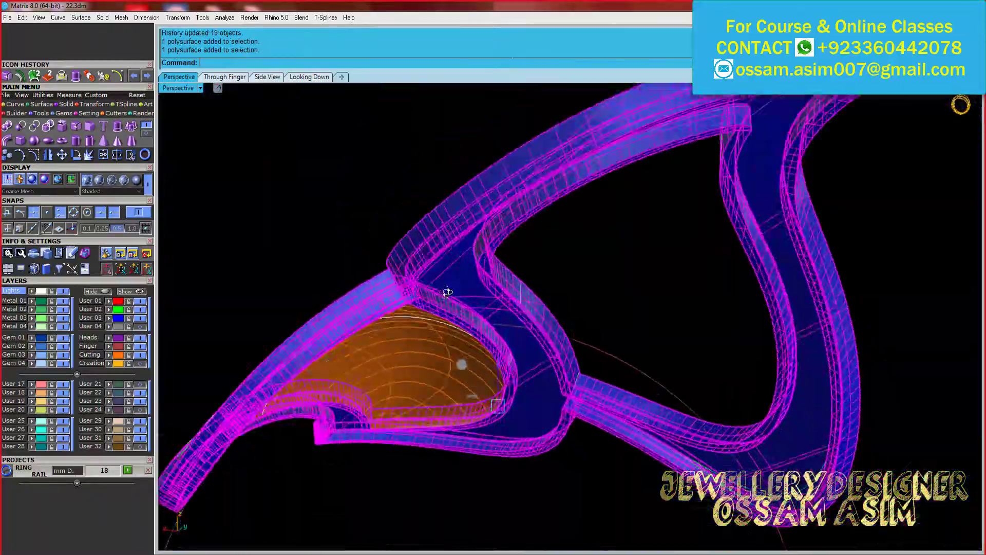
{"action": "mouse_move", "coordinate": [460, 318]}
{"action": "right_mouse_down"}
{"action": "mouse_move", "coordinate": [550, 252]}
{"action": "mouse_move", "coordinate": [572, 413]}
{"action": "mouse_move", "coordinate": [550, 321]}
{"action": "mouse_move", "coordinate": [589, 299]}
{"action": "mouse_move", "coordinate": [627, 353]}
{"action": "mouse_move", "coordinate": [517, 230]}
{"action": "mouse_move", "coordinate": [531, 332]}
{"action": "mouse_move", "coordinate": [585, 217]}
{"action": "mouse_move", "coordinate": [605, 289]}
{"action": "mouse_move", "coordinate": [534, 192]}
{"action": "mouse_move", "coordinate": [472, 137]}
{"action": "mouse_move", "coordinate": [439, 249]}
{"action": "mouse_move", "coordinate": [671, 263]}
{"action": "right_mouse_up"}
{"action": "key", "text": "Escape"}
Select the orange gem seat surface and switch to the top view
{"action": "left_click", "coordinate": [626, 353]}
{"action": "scroll", "coordinate": [605, 288], "scroll_direction": "up", "scroll_amount": 3}
{"action": "scroll", "coordinate": [671, 262], "scroll_direction": "down", "scroll_amount": 5}
{"action": "right_click_drag", "start_coordinate": [647, 359], "coordinate": [564, 327]}
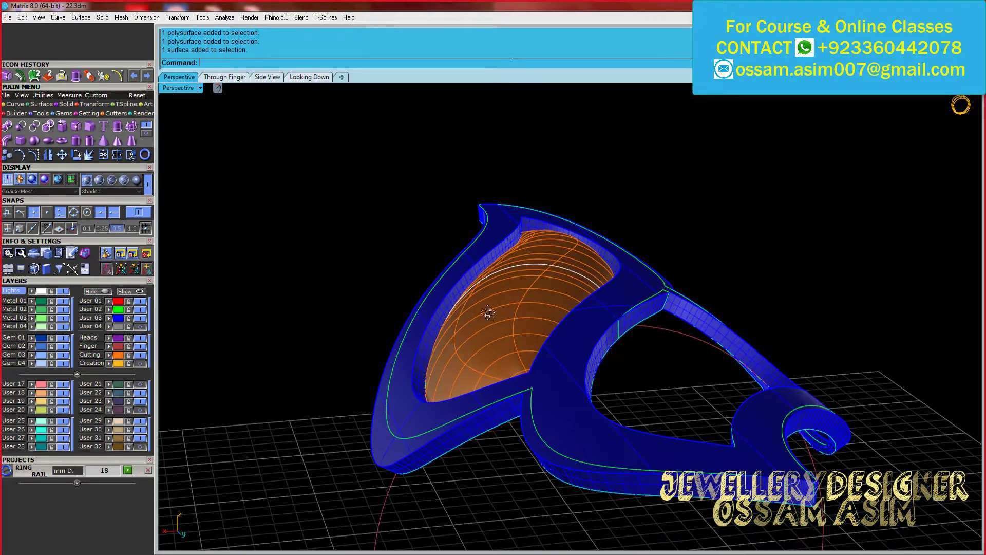
{"action": "scroll", "coordinate": [516, 315], "scroll_direction": "up", "scroll_amount": 3}
{"action": "key", "text": "ctrl+F1"}
{"action": "scroll", "coordinate": [667, 326], "scroll_direction": "up", "scroll_amount": 3}
Undo the gem surface rotation and the earlier 0.7 frame offset
{"action": "left_click", "coordinate": [579, 334]}
{"action": "scroll", "coordinate": [586, 324], "scroll_direction": "down", "scroll_amount": 3}
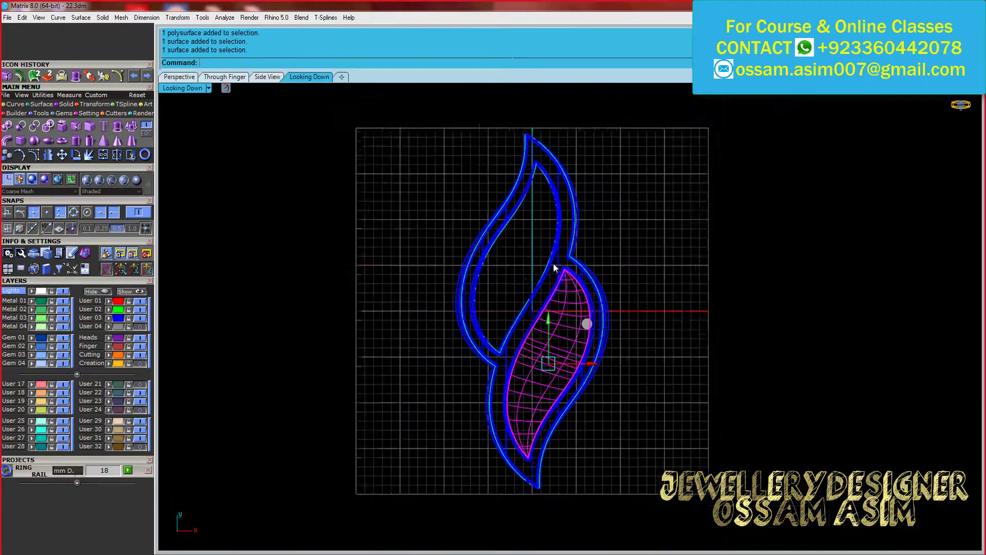
{"action": "key", "text": "r"}
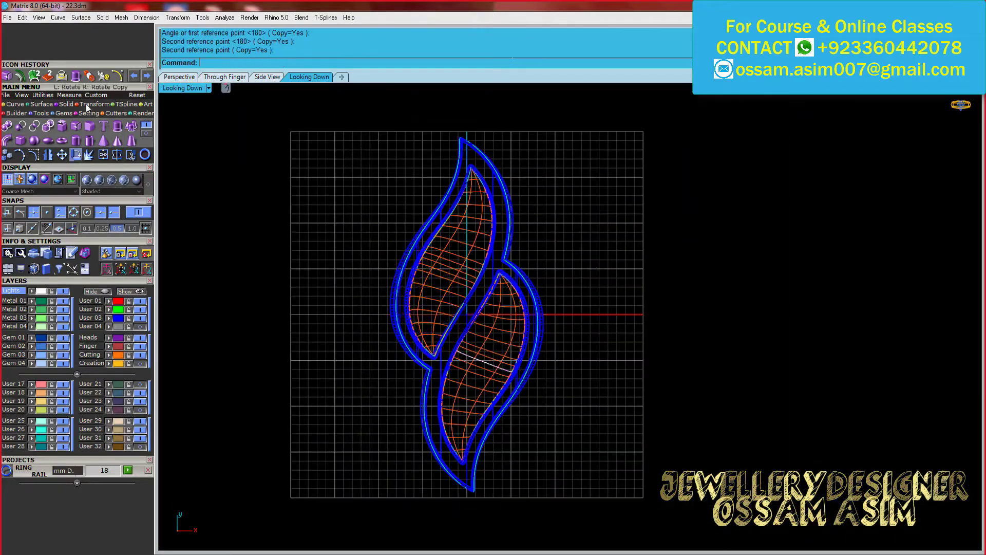
{"action": "left_click", "coordinate": [180, 76]}
{"action": "right_click_drag", "start_coordinate": [308, 256], "coordinate": [456, 382]}
{"action": "scroll", "coordinate": [450, 322], "scroll_direction": "up", "scroll_amount": 3}
{"action": "key", "text": "ctrl+z"}
{"action": "key", "text": "ctrl+z"}
Zoom in on the gem seat and select the frame's brown top face
{"action": "mouse_move", "coordinate": [449, 322]}
{"action": "right_mouse_down"}
{"action": "mouse_move", "coordinate": [389, 368]}
{"action": "mouse_move", "coordinate": [333, 256]}
{"action": "mouse_move", "coordinate": [285, 262]}
{"action": "mouse_move", "coordinate": [296, 263]}
{"action": "right_mouse_up"}
{"action": "scroll", "coordinate": [333, 256], "scroll_direction": "up", "scroll_amount": 3}
{"action": "scroll", "coordinate": [332, 256], "scroll_direction": "down", "scroll_amount": 3}
{"action": "scroll", "coordinate": [285, 262], "scroll_direction": "up", "scroll_amount": 2}
{"action": "scroll", "coordinate": [296, 262], "scroll_direction": "up", "scroll_amount": 1}
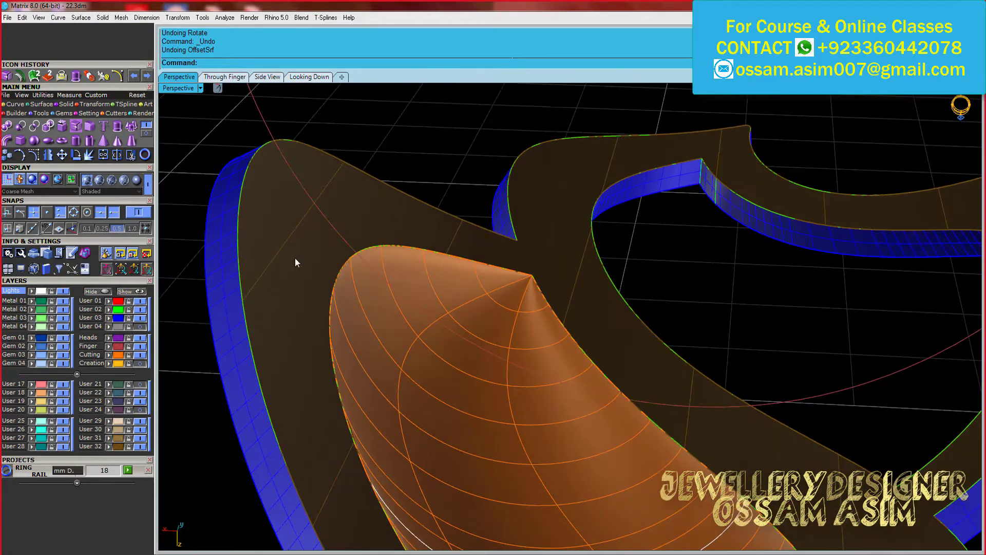
{"action": "left_click", "coordinate": [276, 229]}
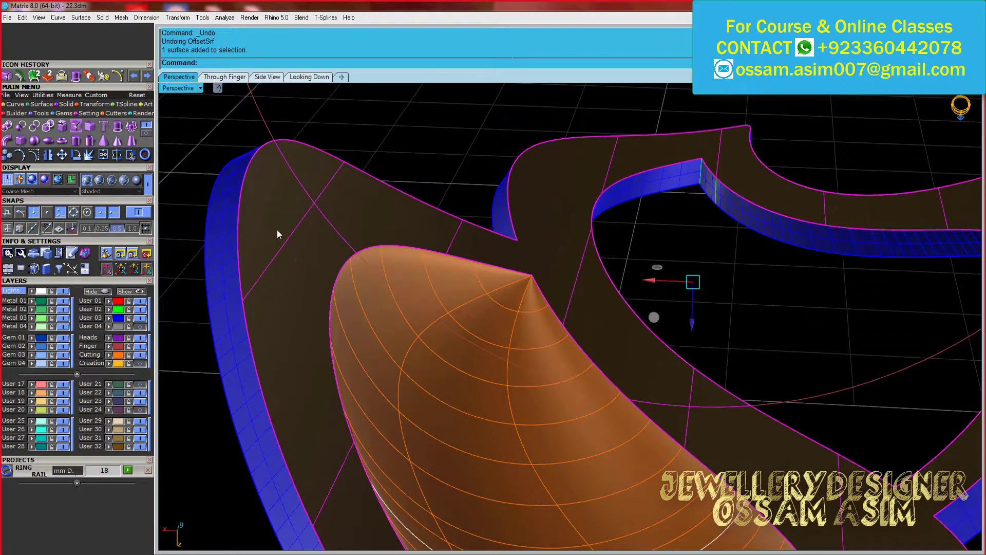
{"action": "scroll", "coordinate": [213, 182], "scroll_direction": "up", "scroll_amount": 2}
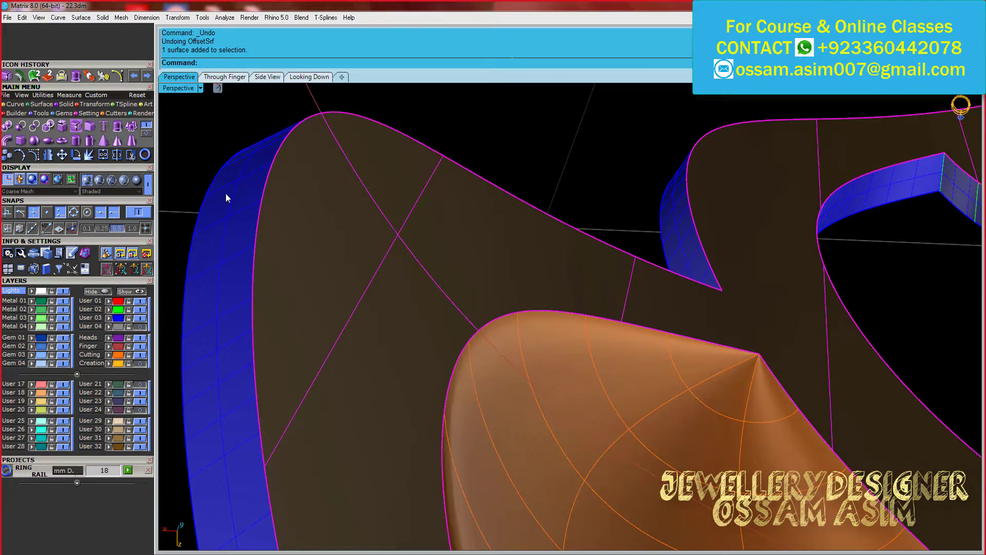
{"action": "scroll", "coordinate": [352, 290], "scroll_direction": "down", "scroll_amount": 2}
Offset the blue band by 0.3 with its direction flipped
{"action": "right_click_drag", "start_coordinate": [352, 290], "coordinate": [575, 256], "text": "shift"}
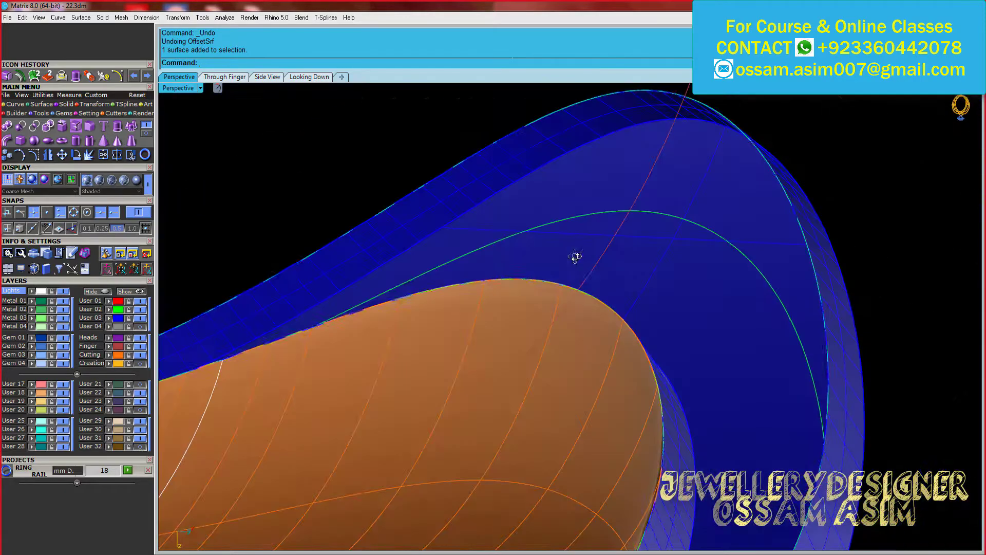
{"action": "scroll", "coordinate": [692, 247], "scroll_direction": "up", "scroll_amount": 2}
{"action": "scroll", "coordinate": [654, 323], "scroll_direction": "down", "scroll_amount": 2}
{"action": "scroll", "coordinate": [590, 209], "scroll_direction": "down", "scroll_amount": 1}
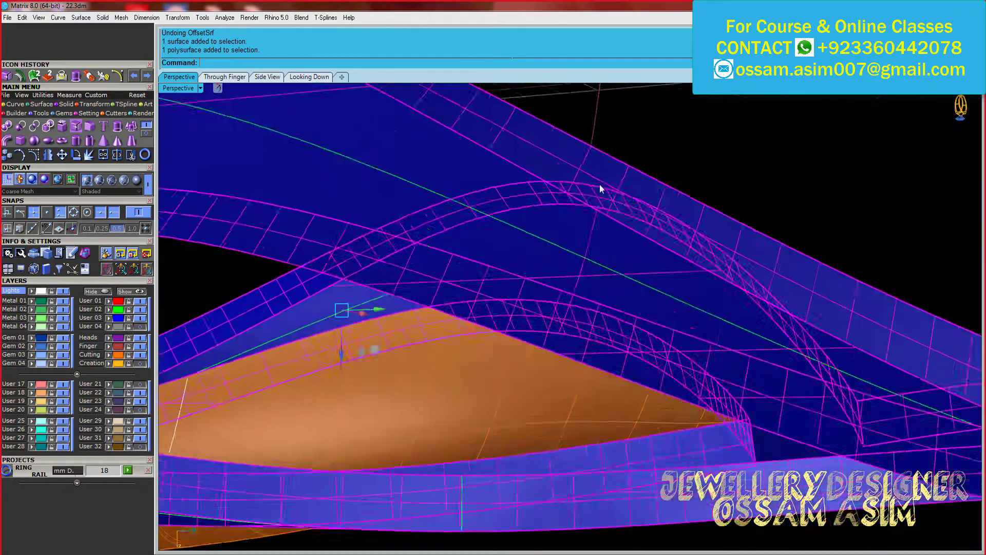
{"action": "scroll", "coordinate": [601, 187], "scroll_direction": "up", "scroll_amount": 1}
{"action": "scroll", "coordinate": [583, 244], "scroll_direction": "down", "scroll_amount": 3}
{"action": "scroll", "coordinate": [462, 246], "scroll_direction": "up", "scroll_amount": 2}
{"action": "scroll", "coordinate": [462, 247], "scroll_direction": "up", "scroll_amount": 1}
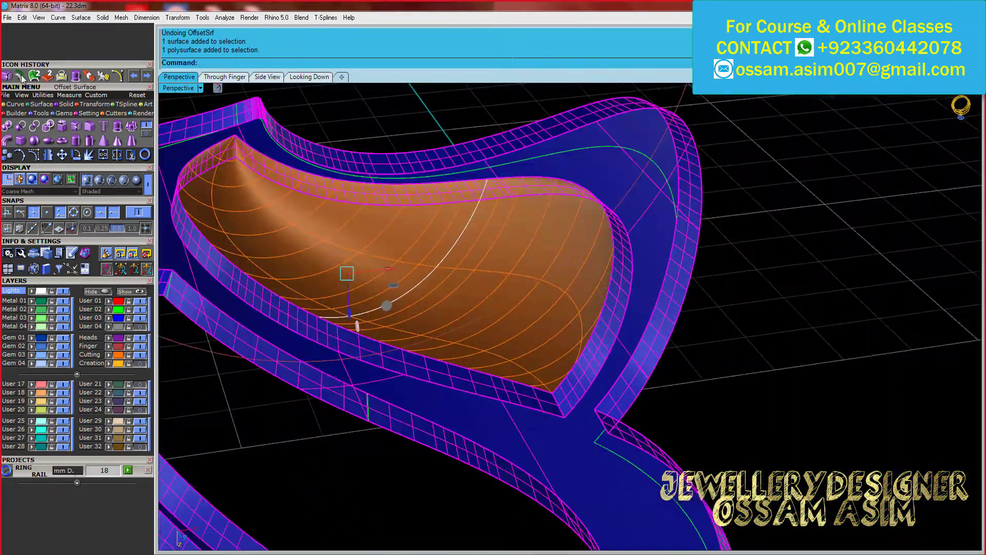
{"action": "scroll", "coordinate": [465, 135], "scroll_direction": "up", "scroll_amount": 3}
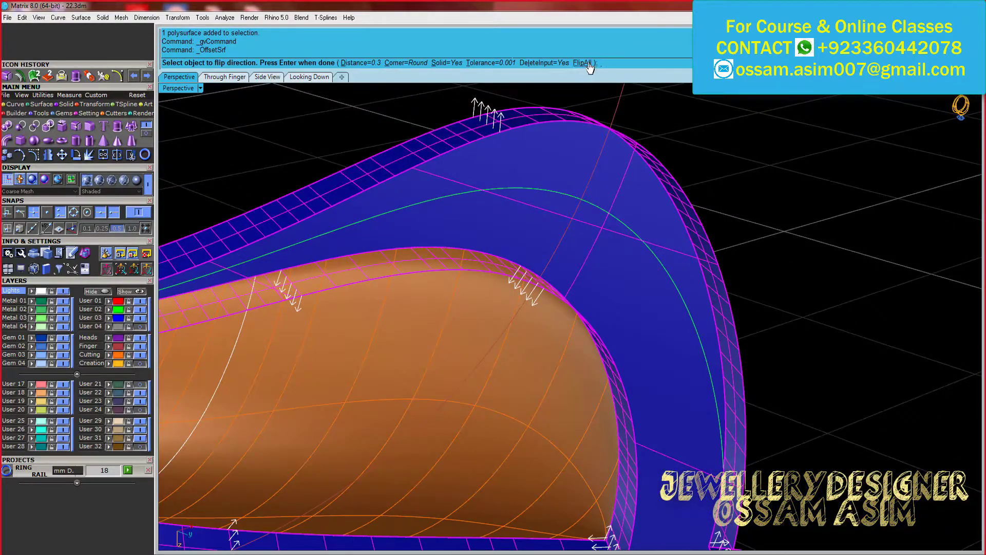
{"action": "scroll", "coordinate": [469, 128], "scroll_direction": "up", "scroll_amount": 2}
{"action": "left_click", "coordinate": [470, 135]}
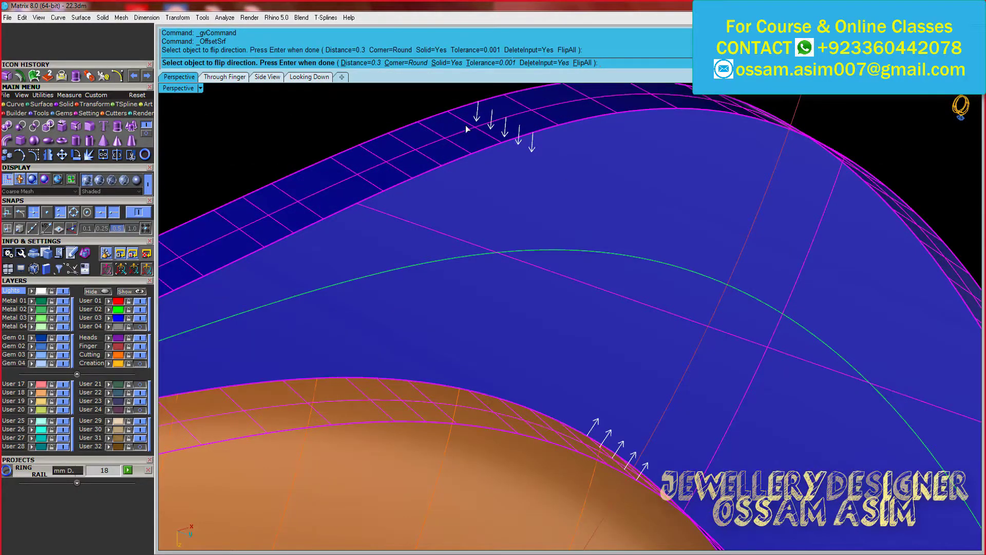
{"action": "scroll", "coordinate": [452, 144], "scroll_direction": "down", "scroll_amount": 2}
{"action": "scroll", "coordinate": [429, 148], "scroll_direction": "up", "scroll_amount": 1}
{"action": "key", "text": "Return"}
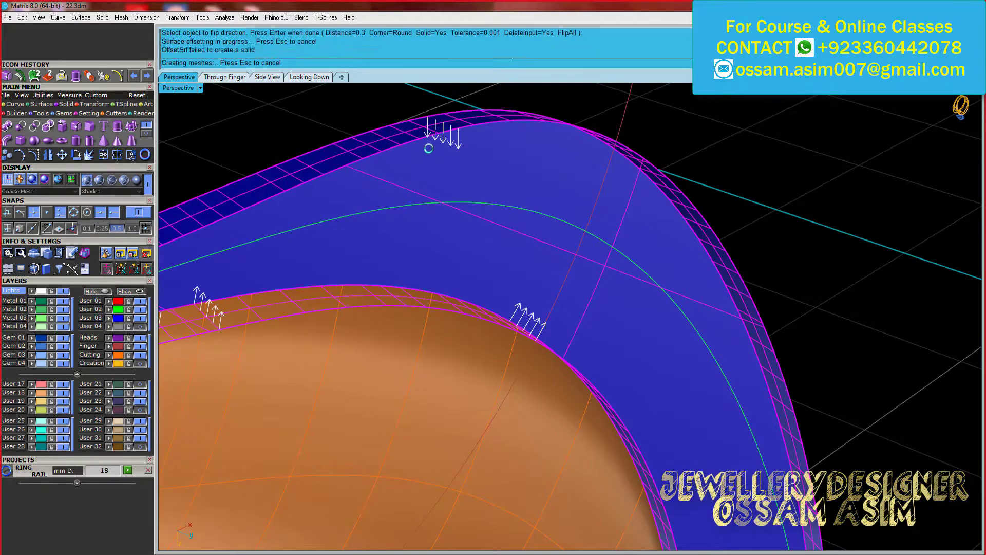
Undo and redo the 0.3 offset to compare the results
{"action": "scroll", "coordinate": [508, 221], "scroll_direction": "up", "scroll_amount": 2}
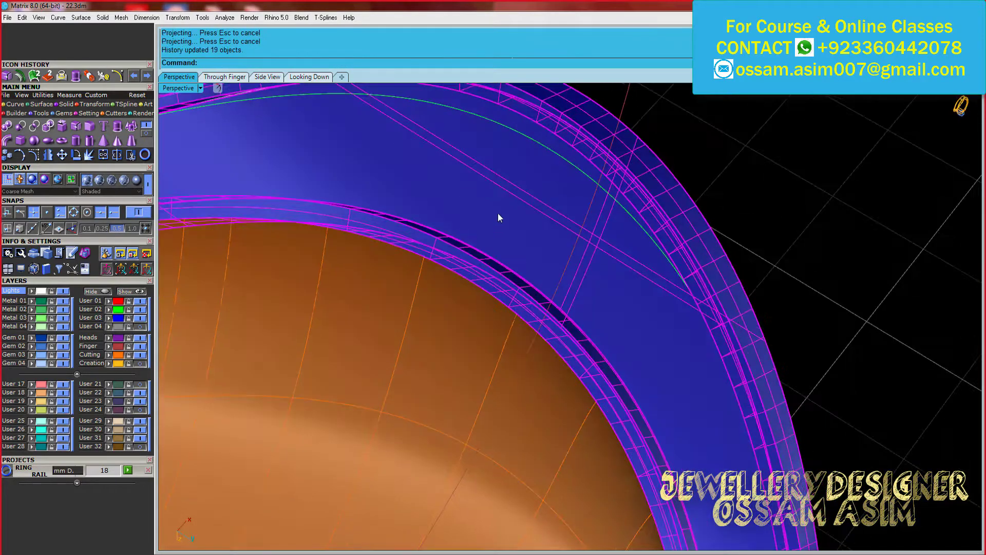
{"action": "scroll", "coordinate": [700, 365], "scroll_direction": "up", "scroll_amount": 2}
{"action": "scroll", "coordinate": [641, 321], "scroll_direction": "up", "scroll_amount": 1}
{"action": "key", "text": "ctrl+z"}
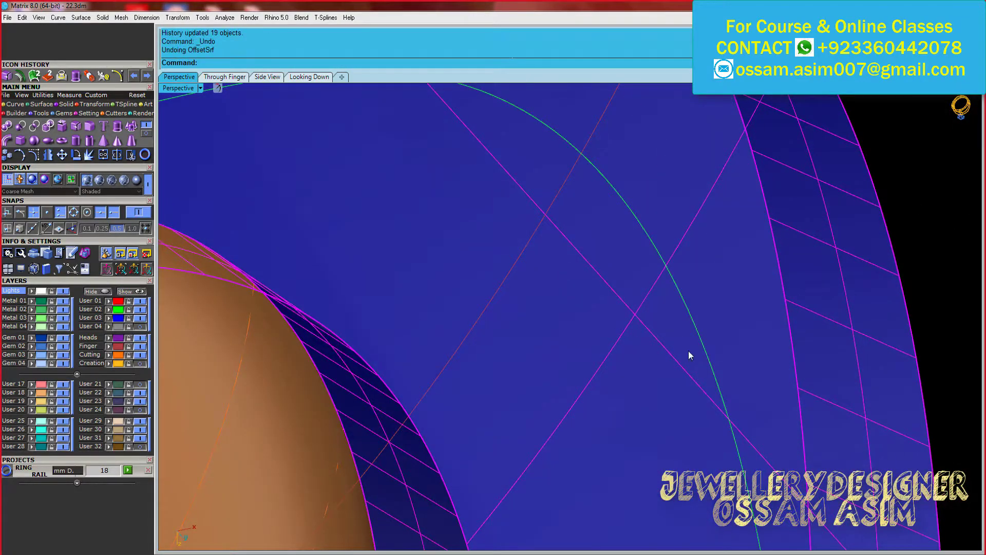
{"action": "key", "text": "ctrl+y"}
{"action": "scroll", "coordinate": [608, 371], "scroll_direction": "down", "scroll_amount": 1}
{"action": "scroll", "coordinate": [614, 327], "scroll_direction": "down", "scroll_amount": 1}
{"action": "scroll", "coordinate": [605, 318], "scroll_direction": "down", "scroll_amount": 2}
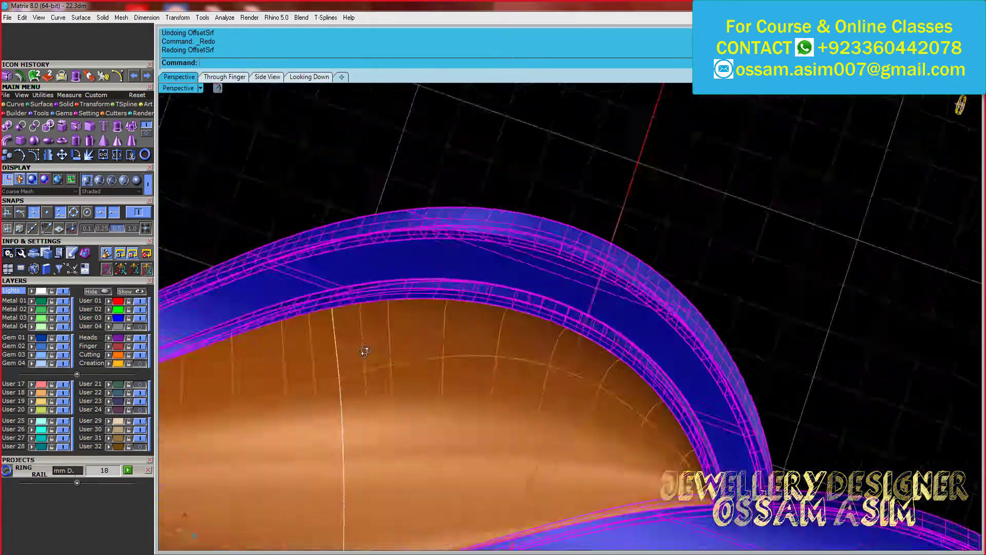
{"action": "scroll", "coordinate": [603, 297], "scroll_direction": "down", "scroll_amount": 1}
Deselect the band, switch to ghosted shading, review the piece and select the orange gem surface
{"action": "right_click_drag", "start_coordinate": [602, 297], "coordinate": [474, 170]}
{"action": "left_click", "coordinate": [473, 170]}
{"action": "scroll", "coordinate": [428, 381], "scroll_direction": "up", "scroll_amount": 4}
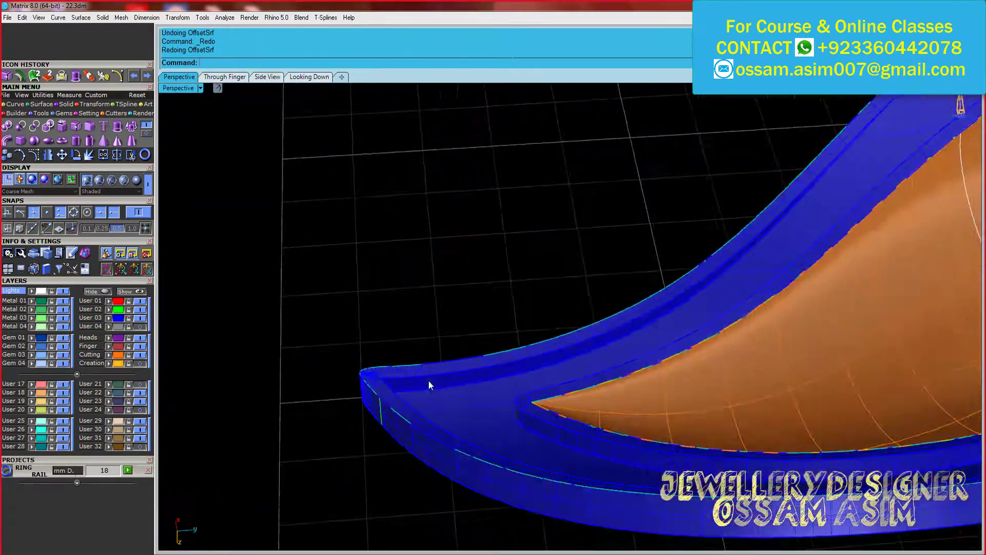
{"action": "scroll", "coordinate": [417, 384], "scroll_direction": "up", "scroll_amount": 1}
{"action": "right_click_drag", "start_coordinate": [417, 384], "coordinate": [340, 412]}
{"action": "right_click_drag", "start_coordinate": [416, 387], "coordinate": [392, 541]}
{"action": "left_click", "coordinate": [112, 180]}
{"action": "mouse_move", "coordinate": [442, 242]}
{"action": "right_mouse_down"}
{"action": "mouse_move", "coordinate": [424, 271]}
{"action": "mouse_move", "coordinate": [458, 154]}
{"action": "mouse_move", "coordinate": [547, 104]}
{"action": "mouse_move", "coordinate": [383, 147]}
{"action": "mouse_move", "coordinate": [480, 377]}
{"action": "right_mouse_up"}
{"action": "scroll", "coordinate": [410, 323], "scroll_direction": "down", "scroll_amount": 5}
{"action": "mouse_move", "coordinate": [409, 324]}
{"action": "right_mouse_down"}
{"action": "mouse_move", "coordinate": [805, 343]}
{"action": "mouse_move", "coordinate": [482, 358]}
{"action": "mouse_move", "coordinate": [639, 308]}
{"action": "right_mouse_up"}
{"action": "left_click", "coordinate": [483, 357]}
Rotate the selection about the origin (0)
{"action": "scroll", "coordinate": [450, 343], "scroll_direction": "up", "scroll_amount": 3}
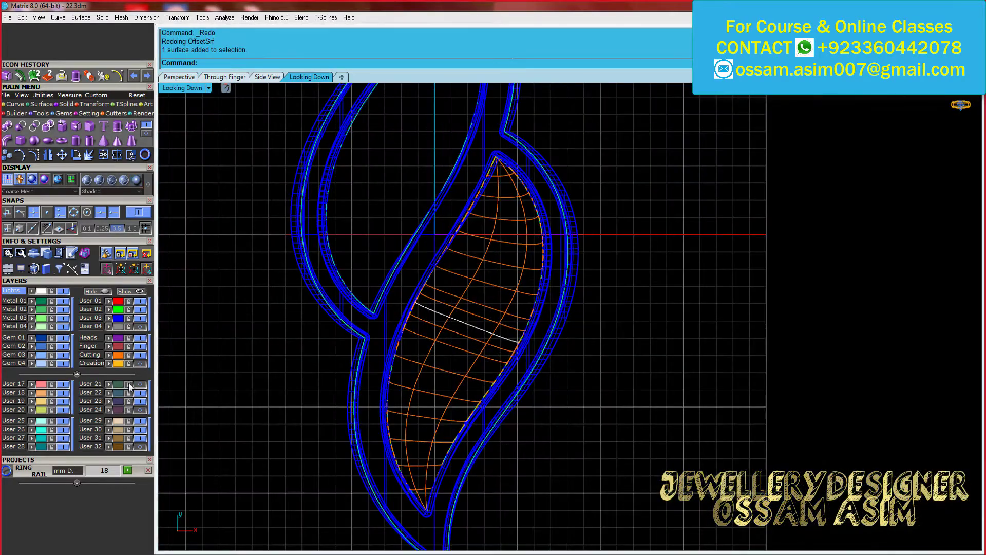
{"action": "scroll", "coordinate": [486, 276], "scroll_direction": "up", "scroll_amount": 3}
{"action": "scroll", "coordinate": [433, 324], "scroll_direction": "down", "scroll_amount": 3}
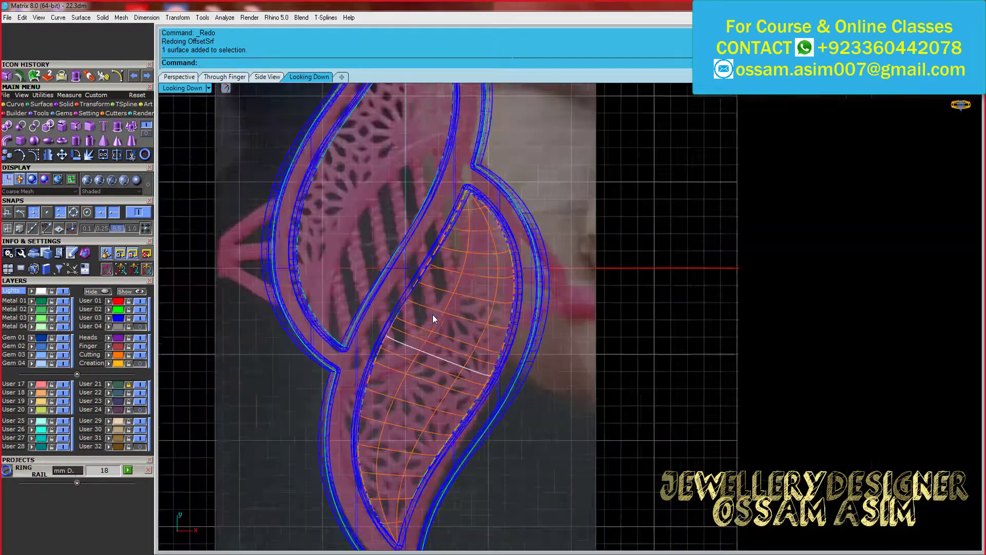
{"action": "scroll", "coordinate": [456, 326], "scroll_direction": "down", "scroll_amount": 2}
{"action": "scroll", "coordinate": [444, 319], "scroll_direction": "down", "scroll_amount": 2}
{"action": "type", "text": "0"}
{"action": "key", "text": "Return"}
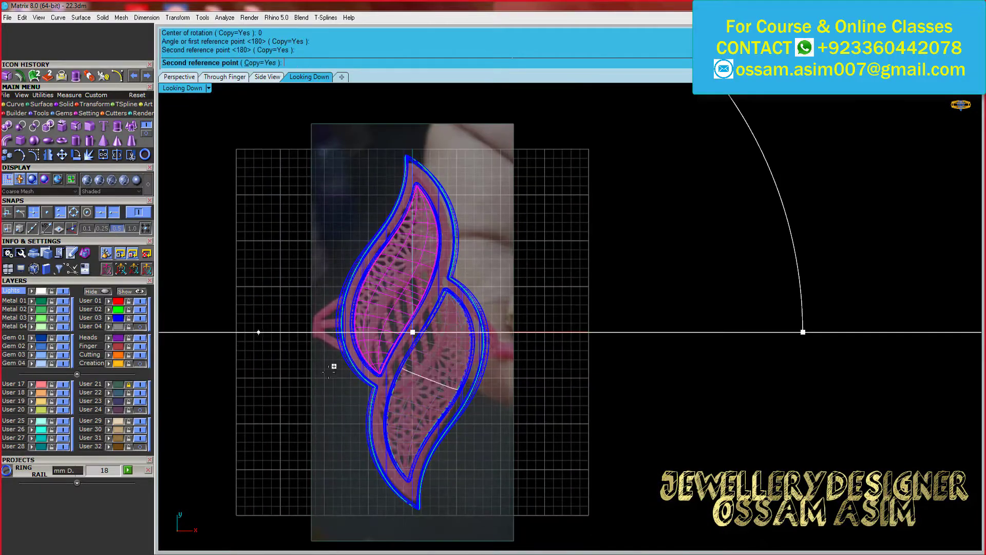
Draw a new arc by setting its end point and next point
{"action": "scroll", "coordinate": [463, 282], "scroll_direction": "up", "scroll_amount": 3}
{"action": "scroll", "coordinate": [561, 209], "scroll_direction": "up", "scroll_amount": 3}
{"action": "scroll", "coordinate": [385, 431], "scroll_direction": "up", "scroll_amount": 2}
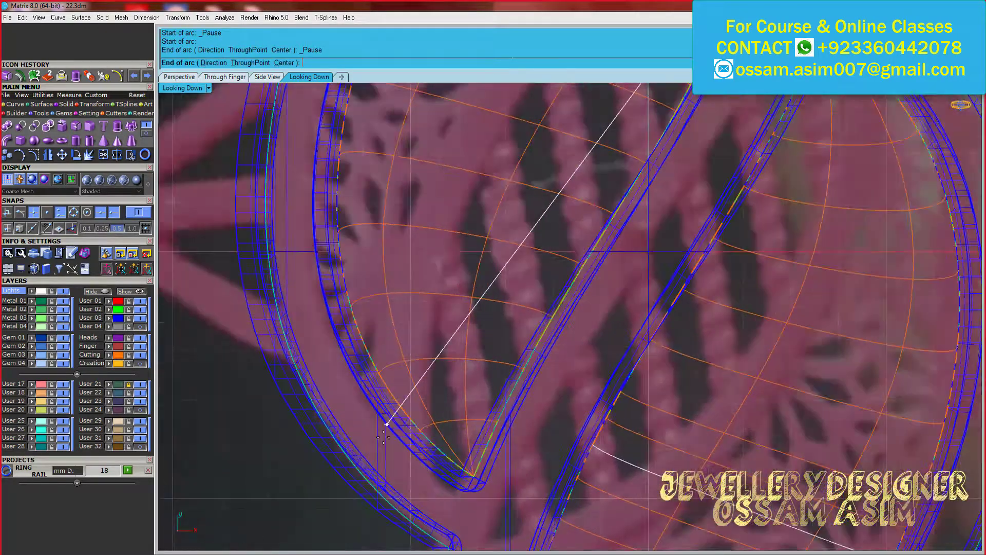
{"action": "left_click", "coordinate": [386, 424]}
{"action": "scroll", "coordinate": [386, 425], "scroll_direction": "down", "scroll_amount": 1}
{"action": "scroll", "coordinate": [337, 199], "scroll_direction": "up", "scroll_amount": 2}
{"action": "scroll", "coordinate": [362, 204], "scroll_direction": "down", "scroll_amount": 2}
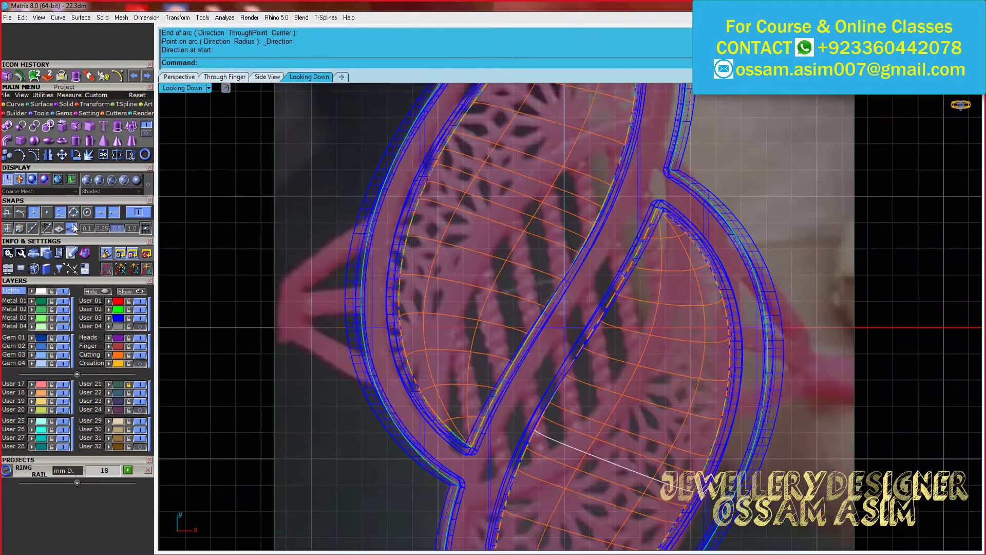
{"action": "scroll", "coordinate": [655, 154], "scroll_direction": "up", "scroll_amount": 1}
{"action": "left_click", "coordinate": [671, 106]}
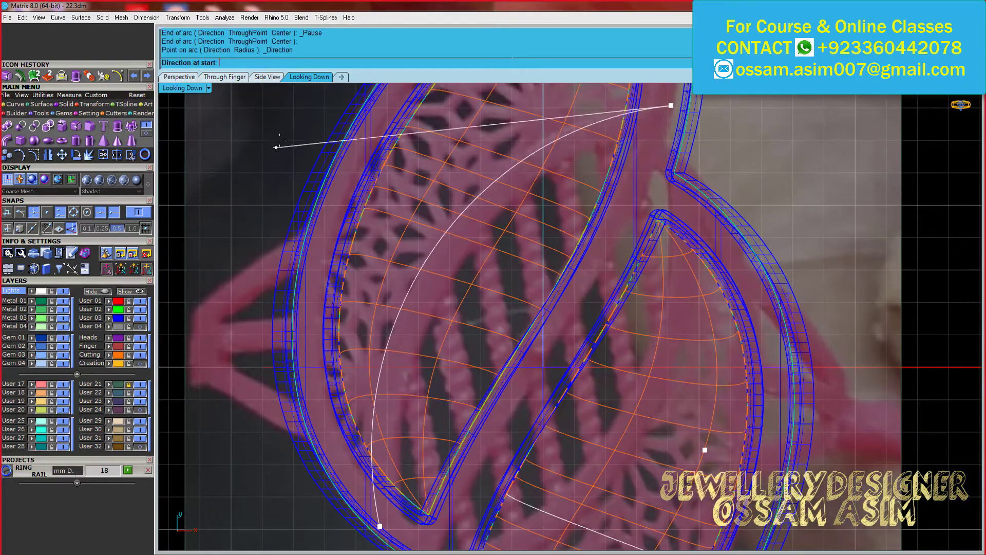
{"action": "scroll", "coordinate": [567, 276], "scroll_direction": "down", "scroll_amount": 2}
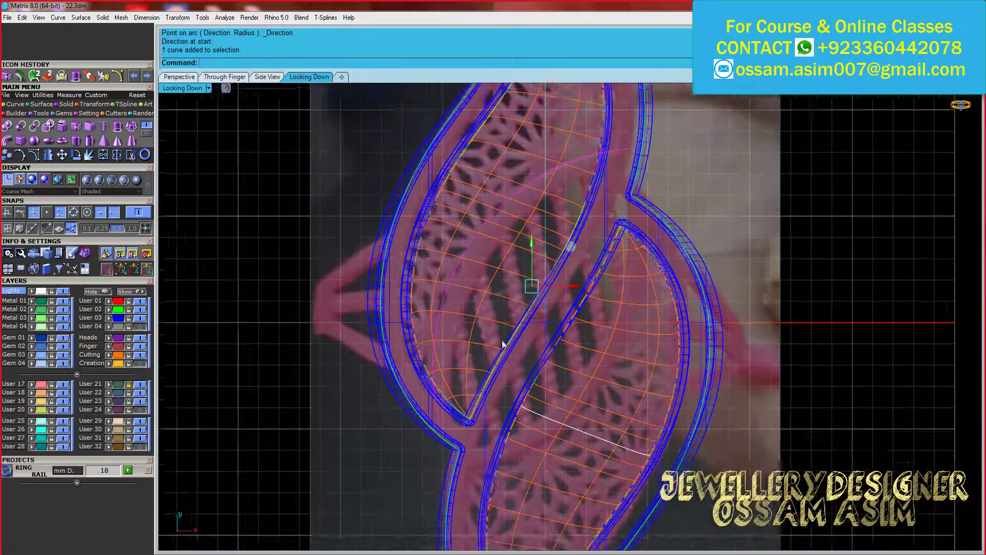
{"action": "scroll", "coordinate": [437, 337], "scroll_direction": "up", "scroll_amount": 1}
Stretch the arc from an origin using two reference points
{"action": "left_click", "coordinate": [615, 168]}
{"action": "scroll", "coordinate": [614, 168], "scroll_direction": "up", "scroll_amount": 2}
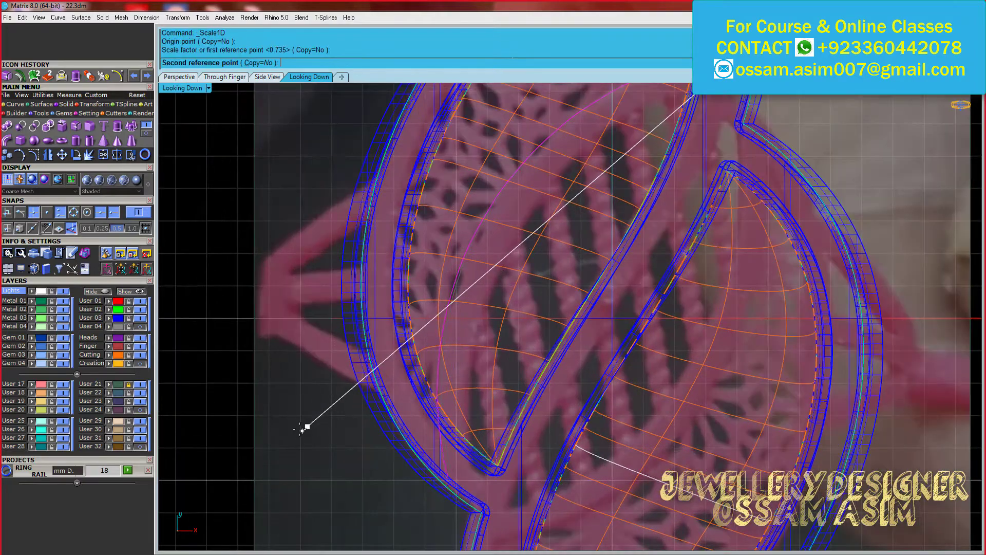
{"action": "left_click", "coordinate": [308, 429]}
{"action": "scroll", "coordinate": [557, 326], "scroll_direction": "down", "scroll_amount": 2}
{"action": "left_click", "coordinate": [557, 325]}
{"action": "scroll", "coordinate": [570, 323], "scroll_direction": "down", "scroll_amount": 1}
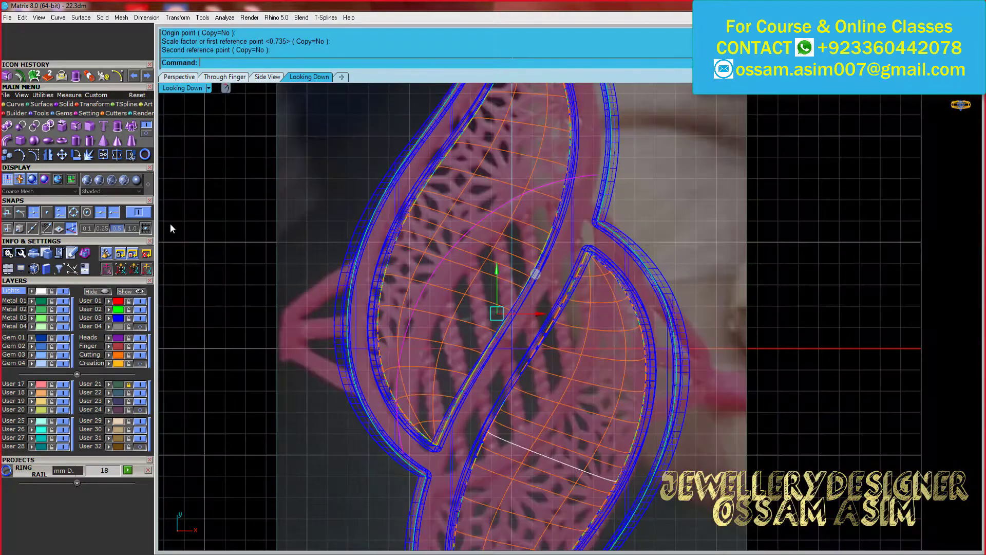
Offset the arc curve 1.2 to both sides
{"action": "left_click", "coordinate": [15, 103]}
{"action": "left_click", "coordinate": [34, 139]}
{"action": "scroll", "coordinate": [446, 289], "scroll_direction": "up", "scroll_amount": 3}
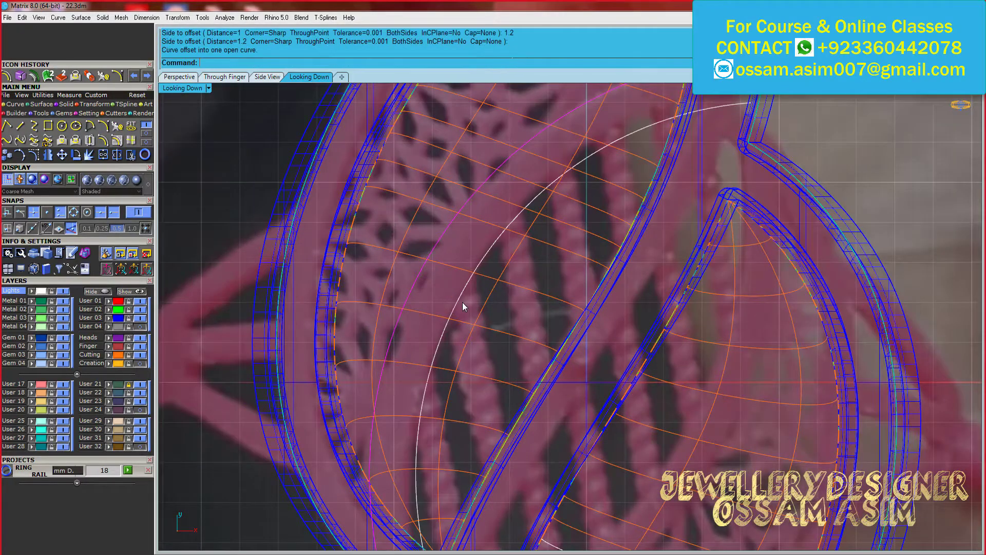
{"action": "scroll", "coordinate": [462, 307], "scroll_direction": "down", "scroll_amount": 2}
{"action": "scroll", "coordinate": [476, 356], "scroll_direction": "up", "scroll_amount": 5}
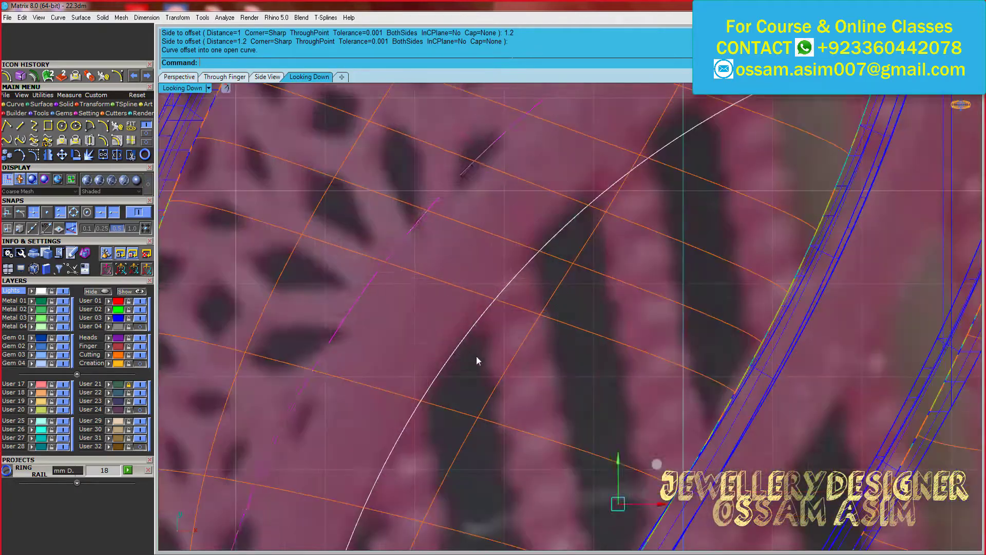
{"action": "scroll", "coordinate": [373, 253], "scroll_direction": "down", "scroll_amount": 3}
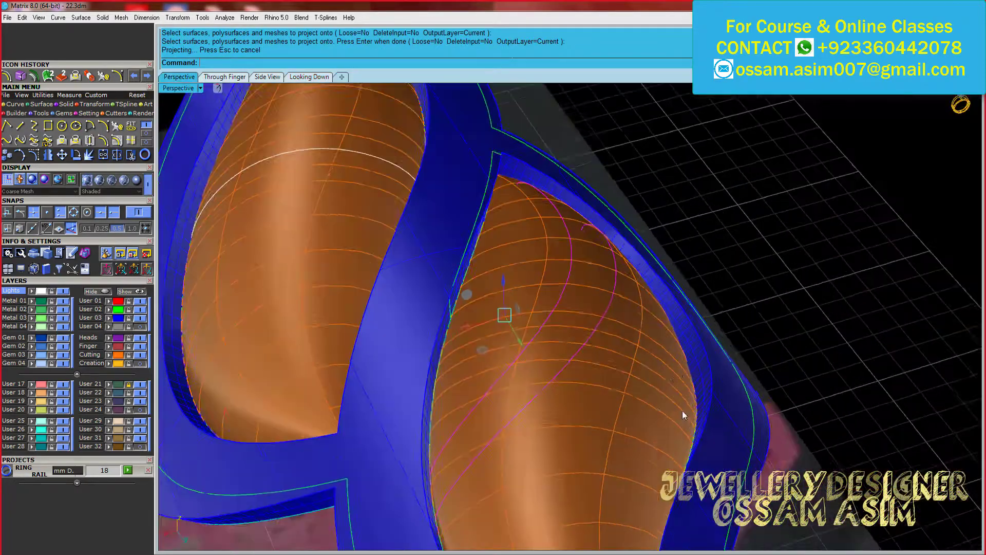
Split the orange leaf surface with the projected curves and select the cut strip
{"action": "mouse_move", "coordinate": [682, 411]}
{"action": "right_mouse_down"}
{"action": "mouse_move", "coordinate": [542, 477]}
{"action": "mouse_move", "coordinate": [514, 250]}
{"action": "right_mouse_up"}
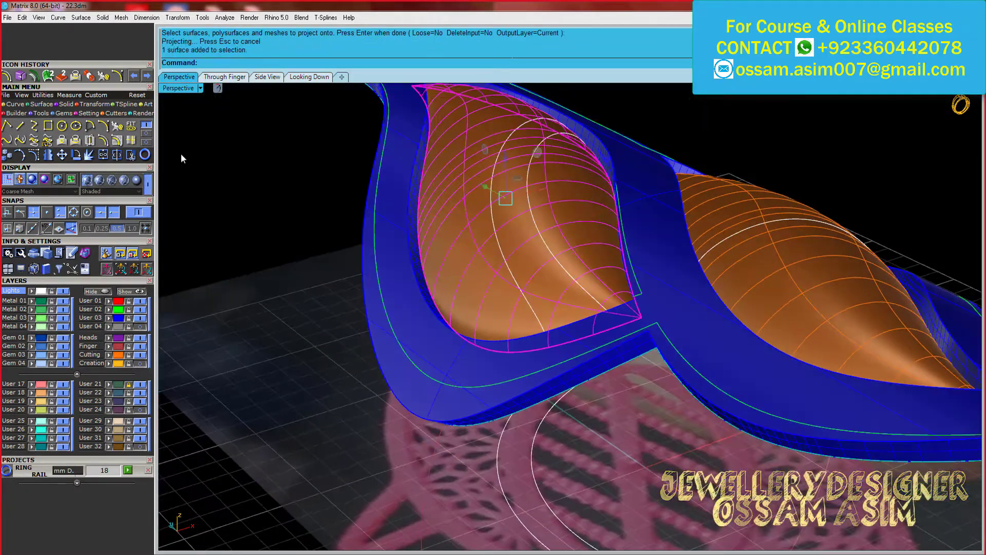
{"action": "left_click", "coordinate": [491, 177]}
{"action": "key", "text": "Return"}
{"action": "left_click", "coordinate": [580, 216]}
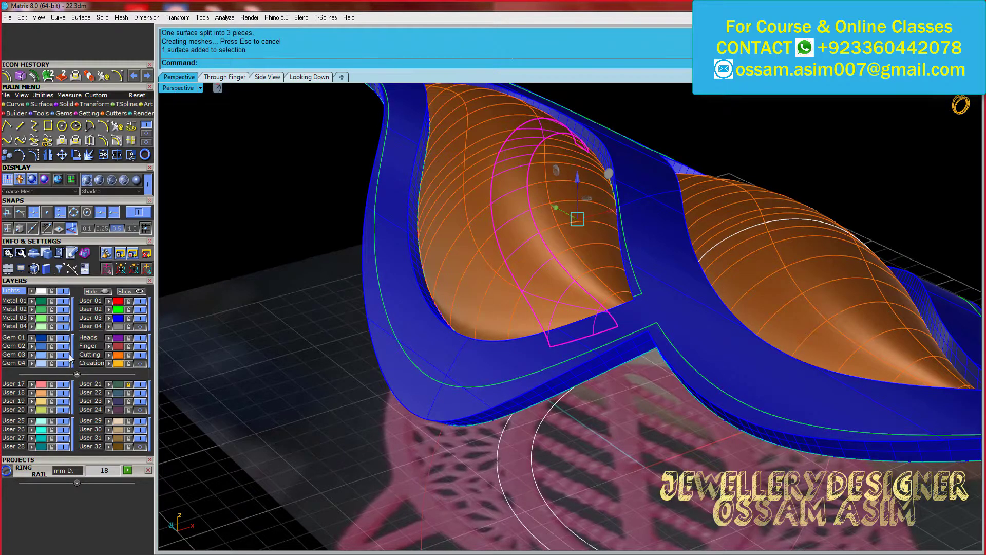
{"action": "left_click", "coordinate": [560, 263]}
Offset the strip into a 0.75-thick solid
{"action": "right_click_drag", "start_coordinate": [366, 454], "coordinate": [418, 392]}
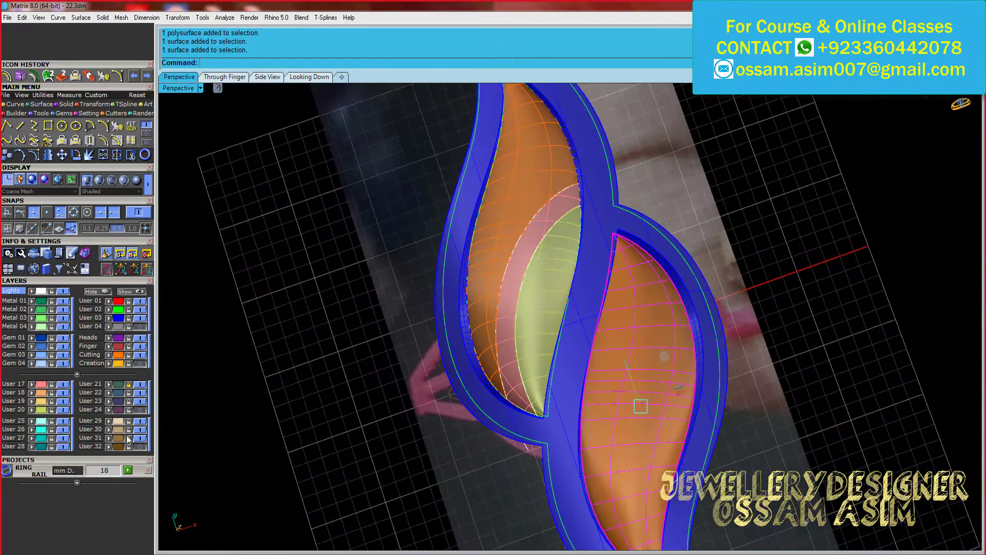
{"action": "scroll", "coordinate": [393, 291], "scroll_direction": "up", "scroll_amount": 3}
{"action": "mouse_move", "coordinate": [394, 291]}
{"action": "right_mouse_down"}
{"action": "mouse_move", "coordinate": [585, 261]}
{"action": "mouse_move", "coordinate": [441, 303]}
{"action": "right_mouse_up"}
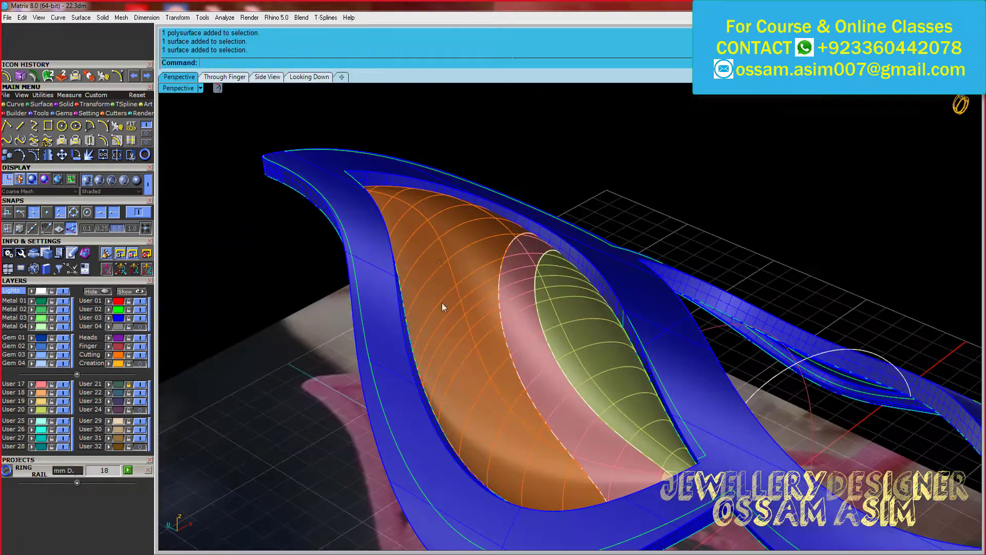
{"action": "scroll", "coordinate": [516, 278], "scroll_direction": "up", "scroll_amount": 3}
{"action": "mouse_move", "coordinate": [517, 278]}
{"action": "right_mouse_down"}
{"action": "mouse_move", "coordinate": [737, 337]}
{"action": "mouse_move", "coordinate": [70, 75]}
{"action": "right_mouse_up"}
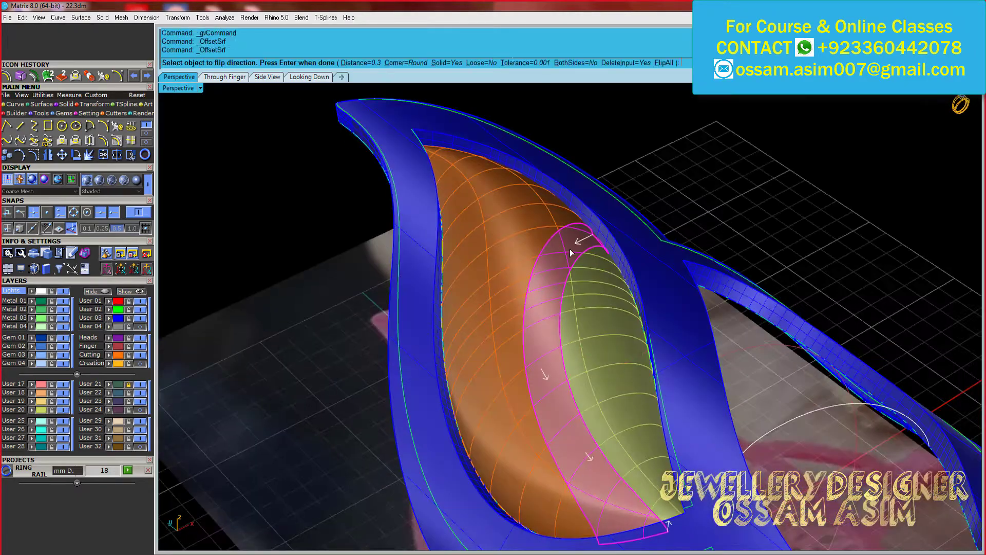
{"action": "type", "text": "0.75"}
{"action": "key", "text": "Return"}
{"action": "key", "text": "Return"}
Extract the pink strip surface from the split leaf
{"action": "right_click_drag", "start_coordinate": [558, 233], "coordinate": [765, 306]}
{"action": "scroll", "coordinate": [690, 196], "scroll_direction": "up", "scroll_amount": 3}
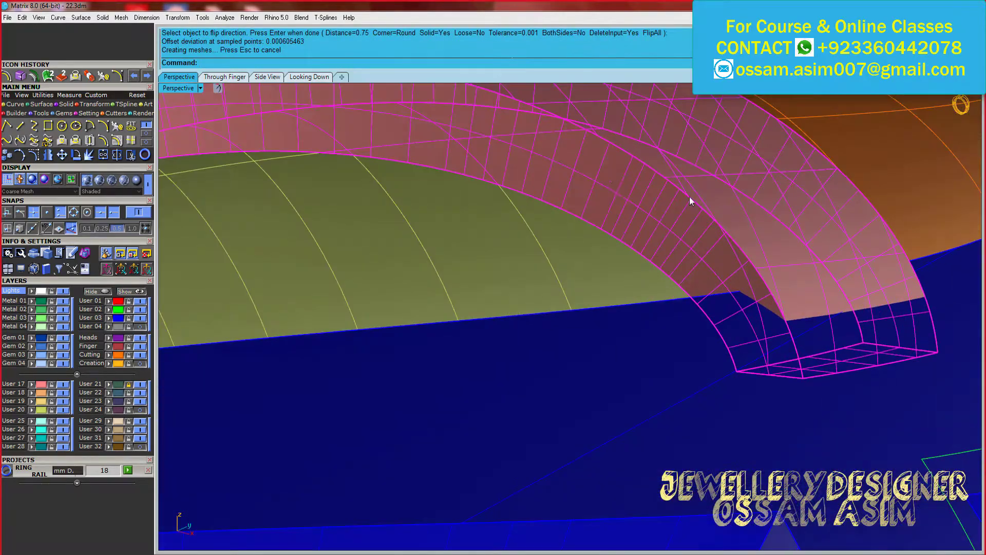
{"action": "mouse_move", "coordinate": [689, 196]}
{"action": "right_mouse_down"}
{"action": "mouse_move", "coordinate": [572, 203]}
{"action": "mouse_move", "coordinate": [548, 315]}
{"action": "mouse_move", "coordinate": [3, 102]}
{"action": "right_mouse_up"}
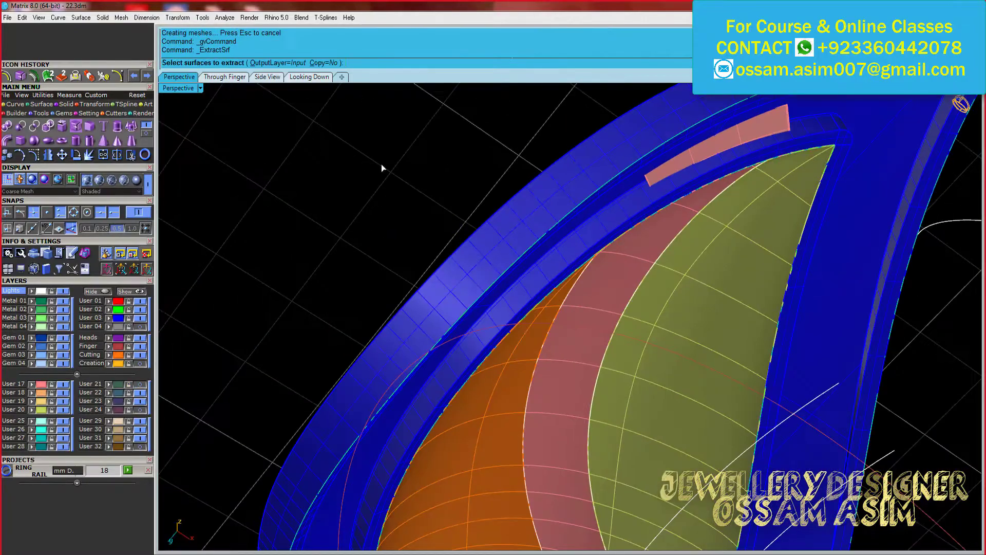
{"action": "right_click_drag", "start_coordinate": [382, 168], "coordinate": [561, 285]}
{"action": "left_click", "coordinate": [561, 284]}
{"action": "key", "text": "Return"}
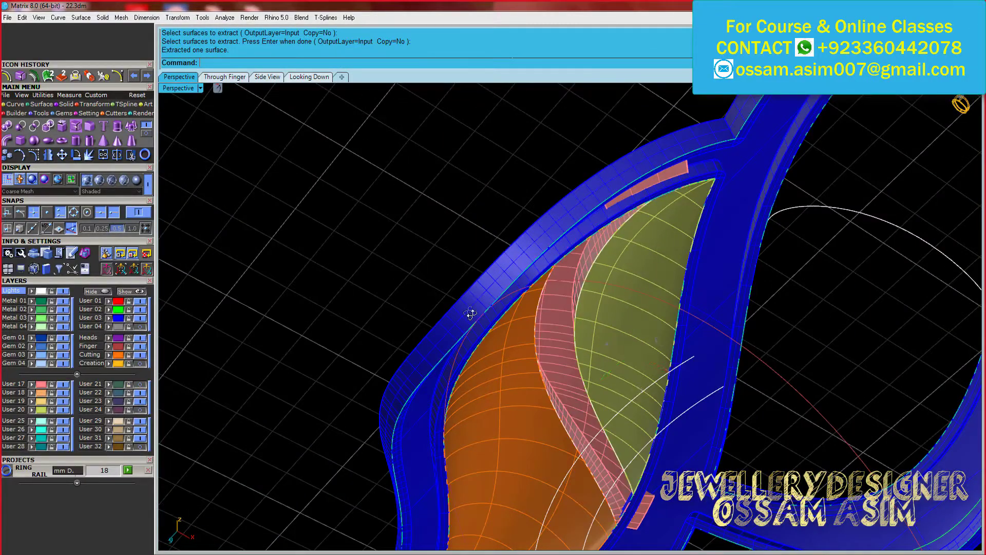
Offset the extracted strip at the default distance
{"action": "right_click_drag", "start_coordinate": [470, 313], "coordinate": [559, 203]}
{"action": "left_click", "coordinate": [559, 203]}
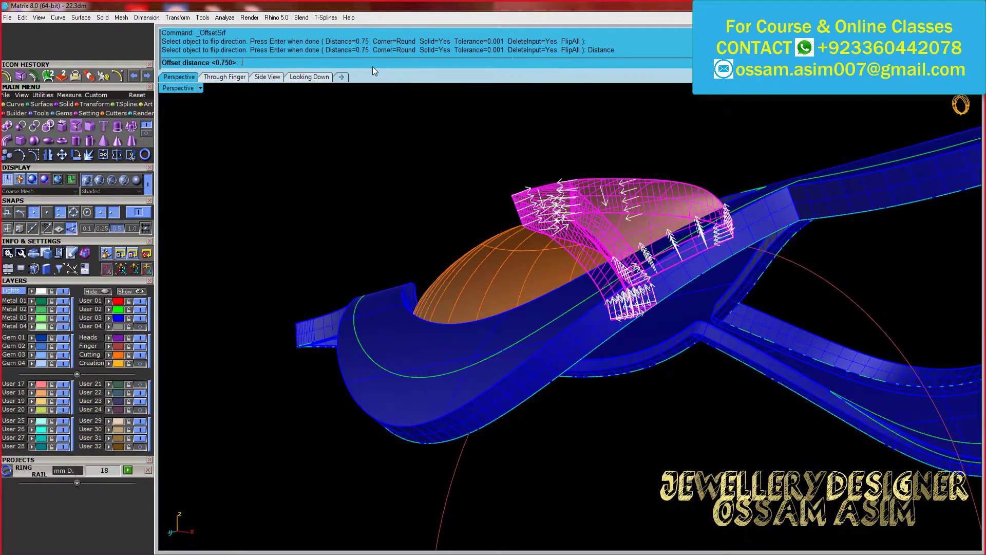
{"action": "key", "text": "Return"}
{"action": "mouse_move", "coordinate": [406, 143]}
{"action": "right_mouse_down"}
{"action": "mouse_move", "coordinate": [452, 232]}
{"action": "mouse_move", "coordinate": [631, 288]}
{"action": "mouse_move", "coordinate": [596, 252]}
{"action": "mouse_move", "coordinate": [640, 253]}
{"action": "mouse_move", "coordinate": [586, 379]}
{"action": "mouse_move", "coordinate": [538, 220]}
{"action": "right_mouse_up"}
Select the new strip solid and pick its centre for a copied rotation
{"action": "left_click", "coordinate": [537, 220]}
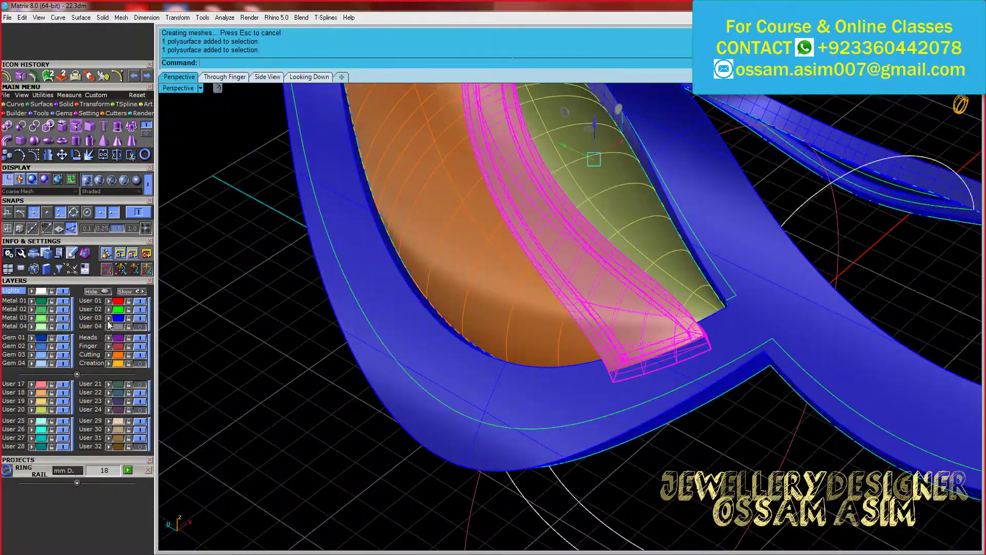
{"action": "scroll", "coordinate": [564, 308], "scroll_direction": "down", "scroll_amount": 5}
{"action": "left_click", "coordinate": [537, 220]}
{"action": "right_click_drag", "start_coordinate": [565, 308], "coordinate": [473, 247]}
Finish the 180° rotated copy, then select a leaf surface in a close-up of the leaf band
{"action": "left_click", "coordinate": [474, 246]}
{"action": "key", "text": "Return"}
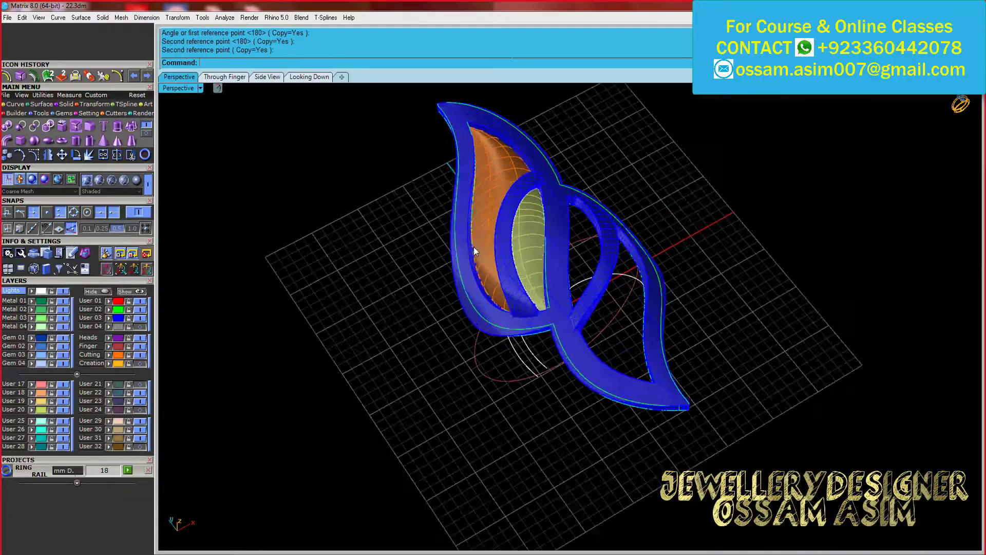
{"action": "scroll", "coordinate": [474, 246], "scroll_direction": "up", "scroll_amount": 5}
{"action": "mouse_move", "coordinate": [449, 313]}
{"action": "right_mouse_down"}
{"action": "mouse_move", "coordinate": [602, 412]}
{"action": "mouse_move", "coordinate": [341, 363]}
{"action": "mouse_move", "coordinate": [513, 339]}
{"action": "mouse_move", "coordinate": [514, 308]}
{"action": "mouse_move", "coordinate": [438, 330]}
{"action": "mouse_move", "coordinate": [492, 332]}
{"action": "mouse_move", "coordinate": [516, 312]}
{"action": "mouse_move", "coordinate": [617, 335]}
{"action": "mouse_move", "coordinate": [396, 281]}
{"action": "mouse_move", "coordinate": [403, 345]}
{"action": "mouse_move", "coordinate": [445, 318]}
{"action": "mouse_move", "coordinate": [491, 420]}
{"action": "mouse_move", "coordinate": [541, 411]}
{"action": "right_mouse_up"}
{"action": "left_click", "coordinate": [516, 313]}
{"action": "scroll", "coordinate": [517, 312], "scroll_direction": "up", "scroll_amount": 3}
{"action": "scroll", "coordinate": [618, 335], "scroll_direction": "up", "scroll_amount": 3}
{"action": "scroll", "coordinate": [590, 327], "scroll_direction": "down", "scroll_amount": 5}
{"action": "scroll", "coordinate": [491, 420], "scroll_direction": "down", "scroll_amount": 3}
{"action": "scroll", "coordinate": [541, 411], "scroll_direction": "up", "scroll_amount": 5}
Undo the rotated copy, select the lower leaf surface and return to a frontal view
{"action": "key", "text": "ctrl+z"}
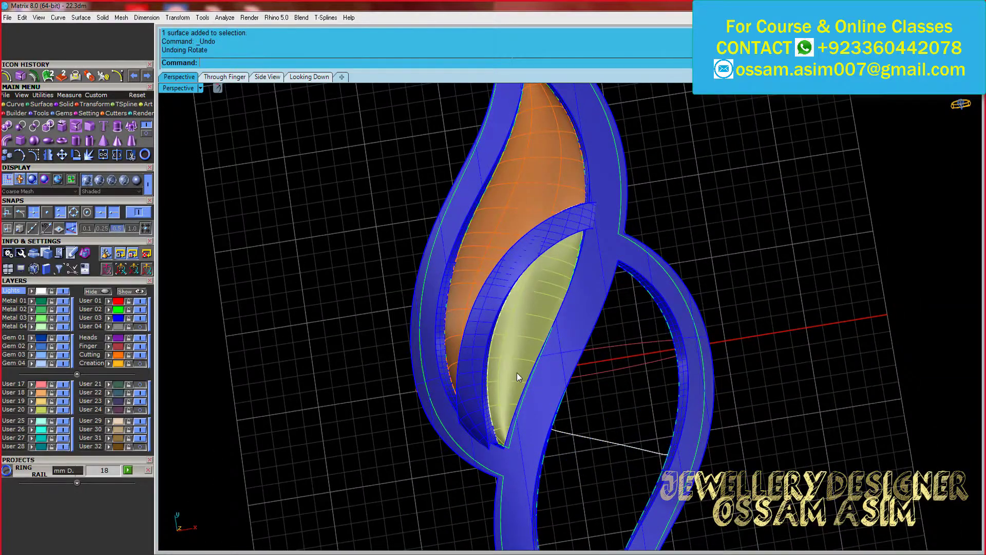
{"action": "scroll", "coordinate": [516, 372], "scroll_direction": "down", "scroll_amount": 5}
{"action": "left_click", "coordinate": [563, 344]}
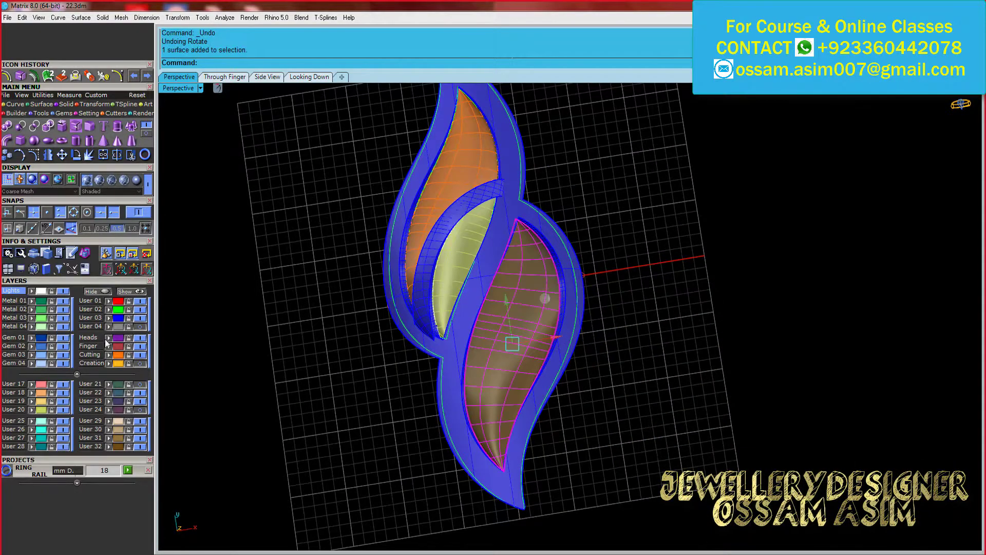
{"action": "mouse_move", "coordinate": [415, 286]}
{"action": "right_mouse_down"}
{"action": "mouse_move", "coordinate": [469, 324]}
{"action": "mouse_move", "coordinate": [461, 417]}
{"action": "mouse_move", "coordinate": [500, 438]}
{"action": "mouse_move", "coordinate": [468, 279]}
{"action": "right_mouse_up"}
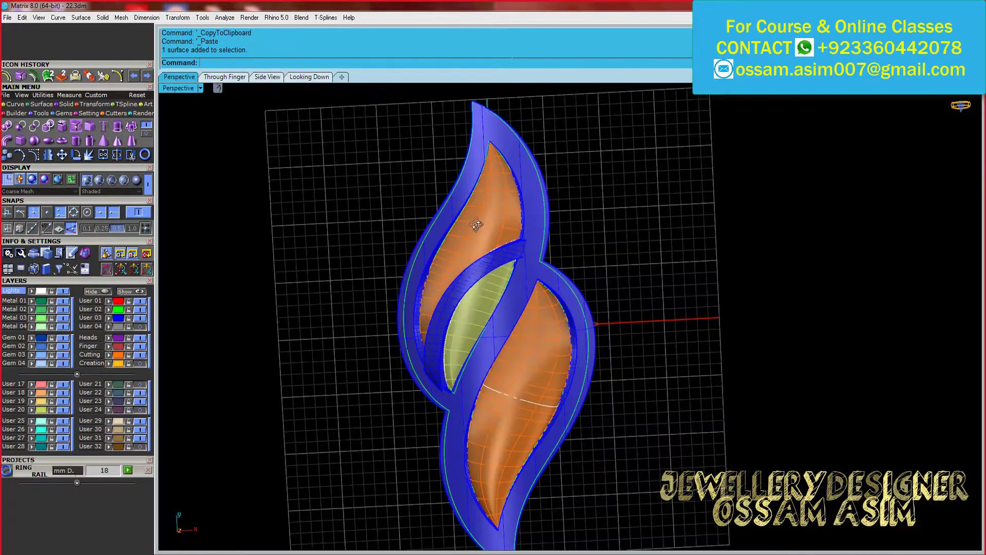
{"action": "right_click_drag", "start_coordinate": [452, 263], "coordinate": [454, 248]}
{"action": "scroll", "coordinate": [454, 248], "scroll_direction": "up", "scroll_amount": 5}
{"action": "key", "text": "Home"}
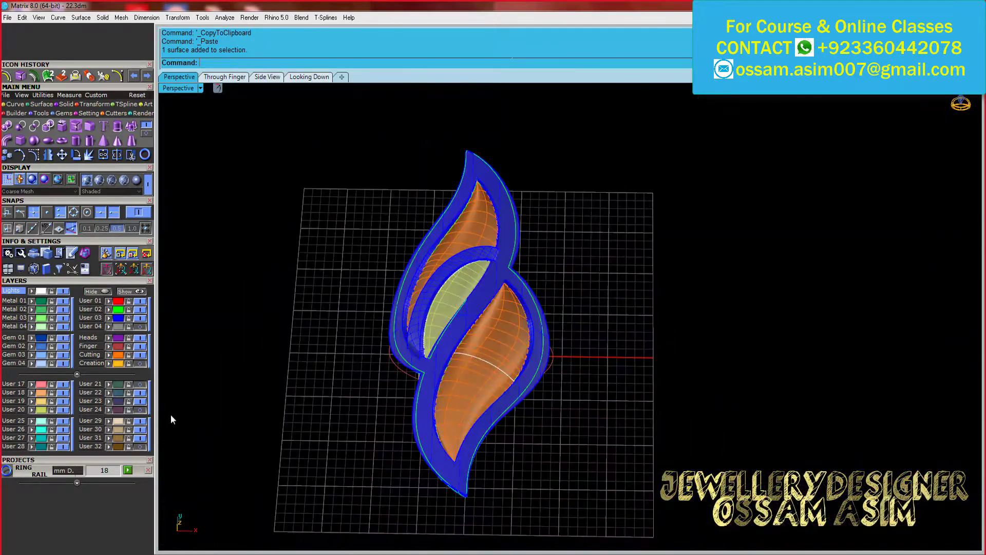
Import the feather hatch motif hatch_47 from the Projects library's hatch folder
{"action": "left_click", "coordinate": [77, 483]}
{"action": "scroll", "coordinate": [188, 476], "scroll_direction": "down", "scroll_amount": 5}
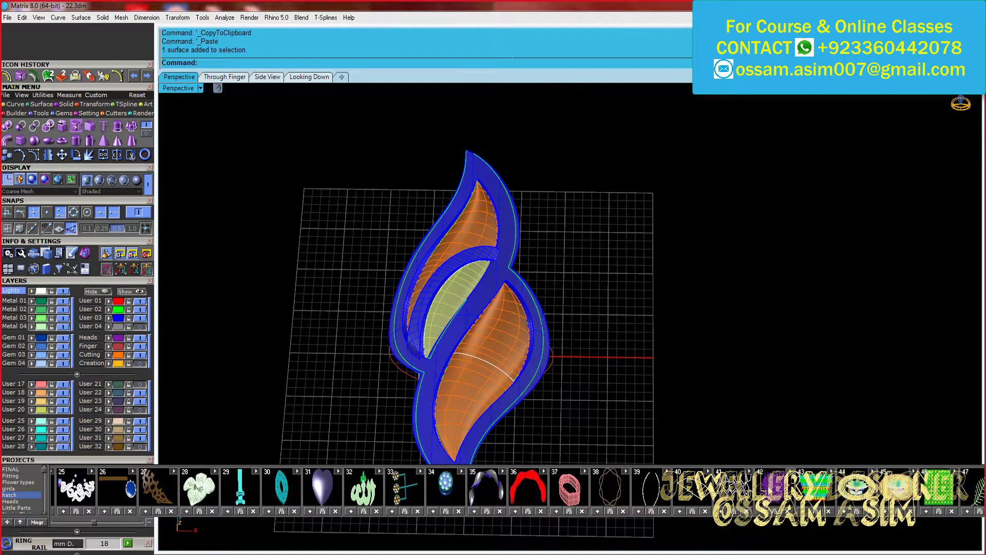
{"action": "scroll", "coordinate": [646, 500], "scroll_direction": "down", "scroll_amount": 4}
{"action": "left_click", "coordinate": [814, 486]}
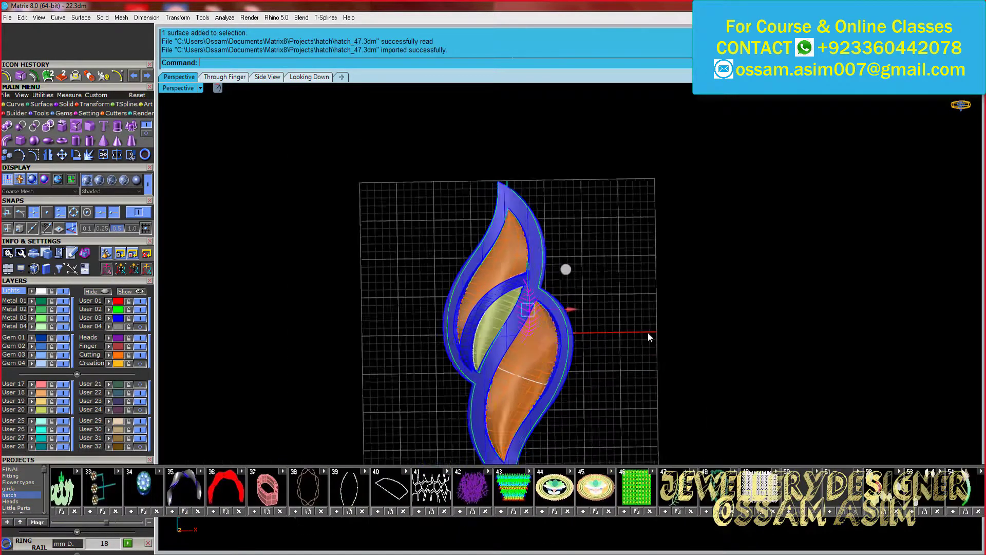
Delete the second imported oval pattern, hatch_19
{"action": "scroll", "coordinate": [514, 488], "scroll_direction": "up", "scroll_amount": 6}
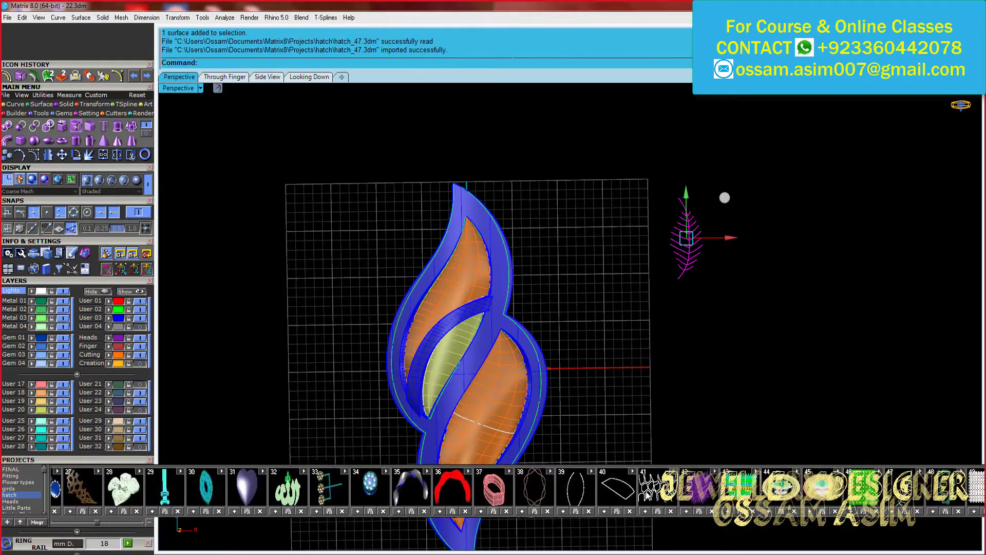
{"action": "scroll", "coordinate": [513, 488], "scroll_direction": "up", "scroll_amount": 7}
{"action": "scroll", "coordinate": [513, 488], "scroll_direction": "up", "scroll_amount": 7}
{"action": "scroll", "coordinate": [513, 488], "scroll_direction": "up", "scroll_amount": 6}
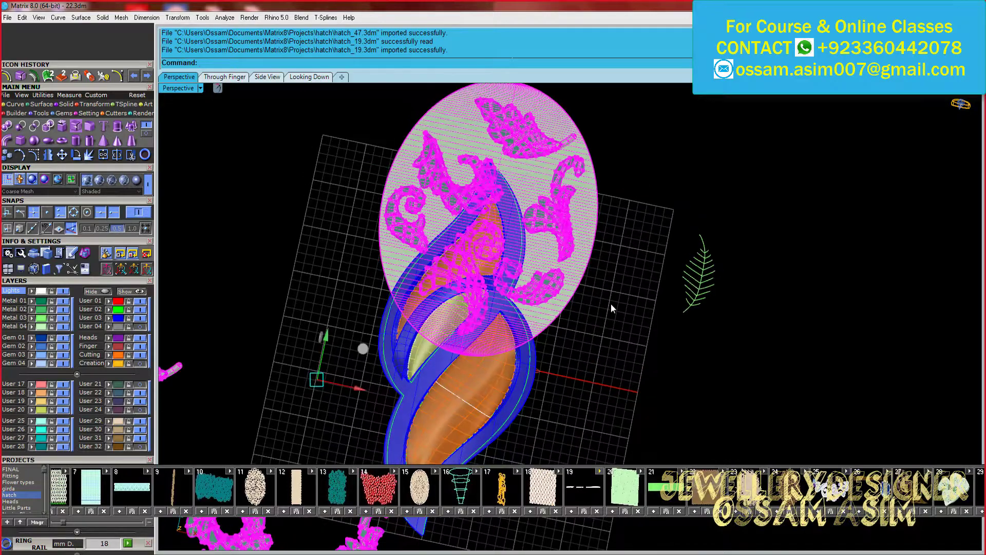
{"action": "key", "text": "Delete"}
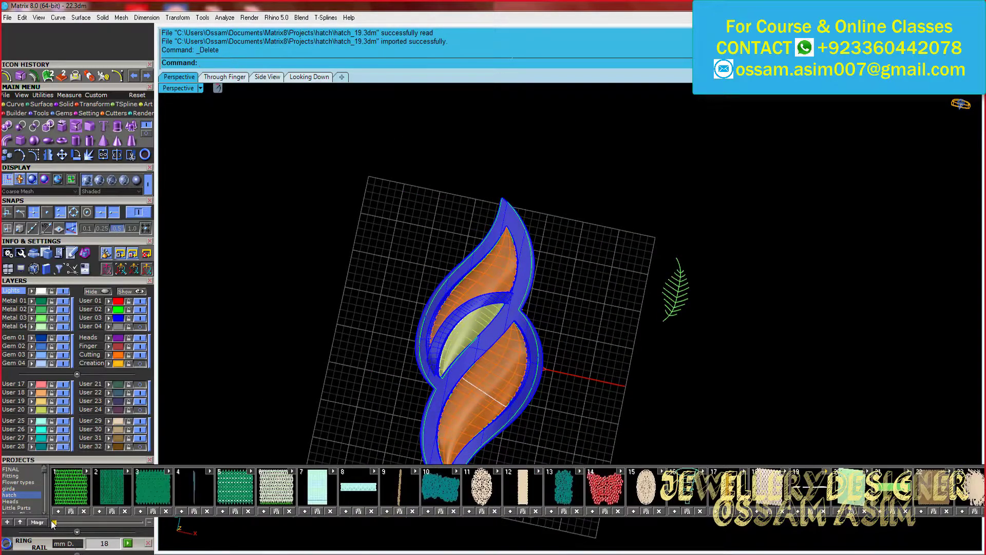
{"action": "left_click_drag", "start_coordinate": [64, 519], "coordinate": [105, 522]}
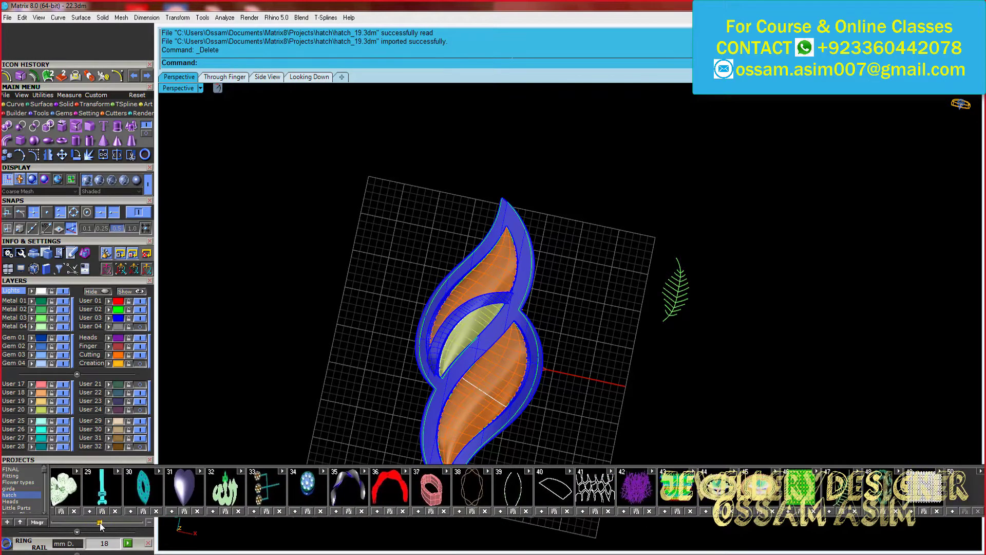
{"action": "right_click_drag", "start_coordinate": [174, 422], "coordinate": [162, 433]}
Hide the blue User 03 curves and select the three orange surfaces
{"action": "scroll", "coordinate": [455, 319], "scroll_direction": "up", "scroll_amount": 4}
{"action": "scroll", "coordinate": [477, 252], "scroll_direction": "up", "scroll_amount": 2}
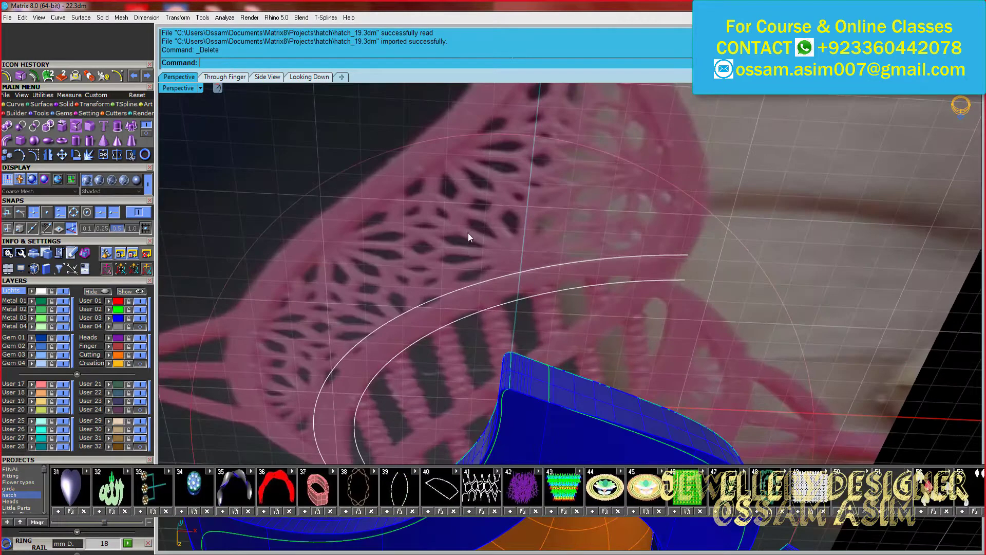
{"action": "scroll", "coordinate": [467, 232], "scroll_direction": "up", "scroll_amount": 3}
{"action": "scroll", "coordinate": [508, 225], "scroll_direction": "down", "scroll_amount": 5}
{"action": "left_click", "coordinate": [309, 77]}
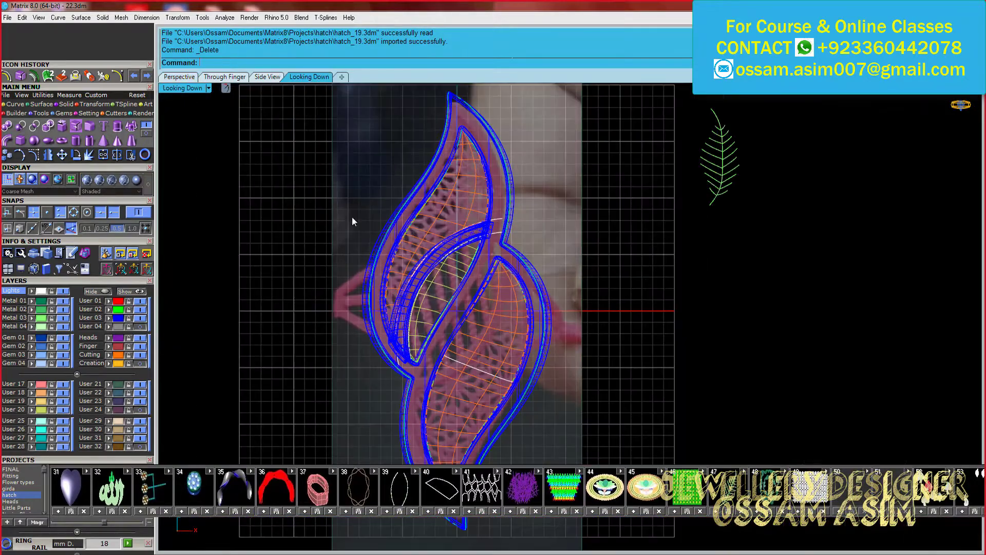
{"action": "left_click", "coordinate": [140, 318]}
{"action": "left_click", "coordinate": [179, 76]}
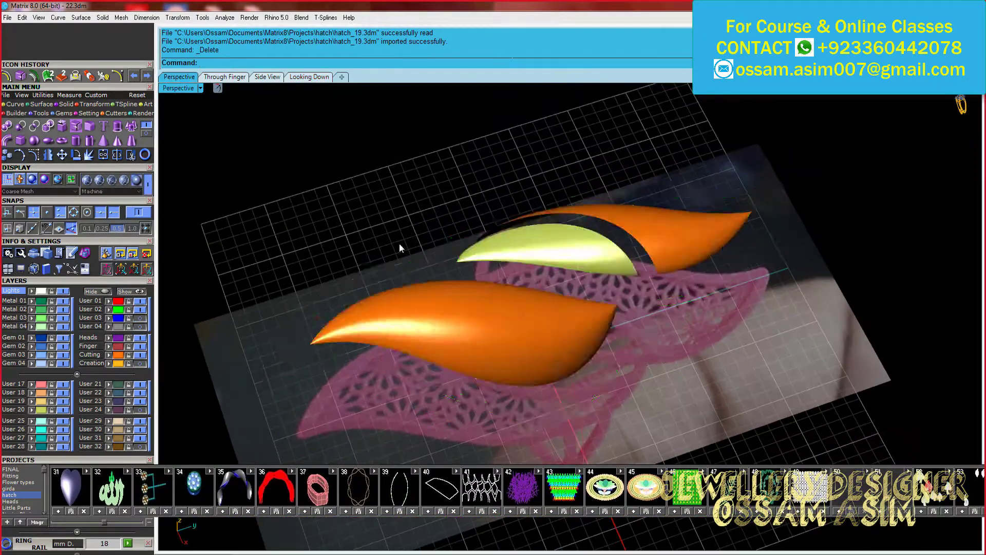
{"action": "left_click_drag", "start_coordinate": [638, 169], "coordinate": [324, 418]}
{"action": "right_click_drag", "start_coordinate": [323, 418], "coordinate": [574, 300]}
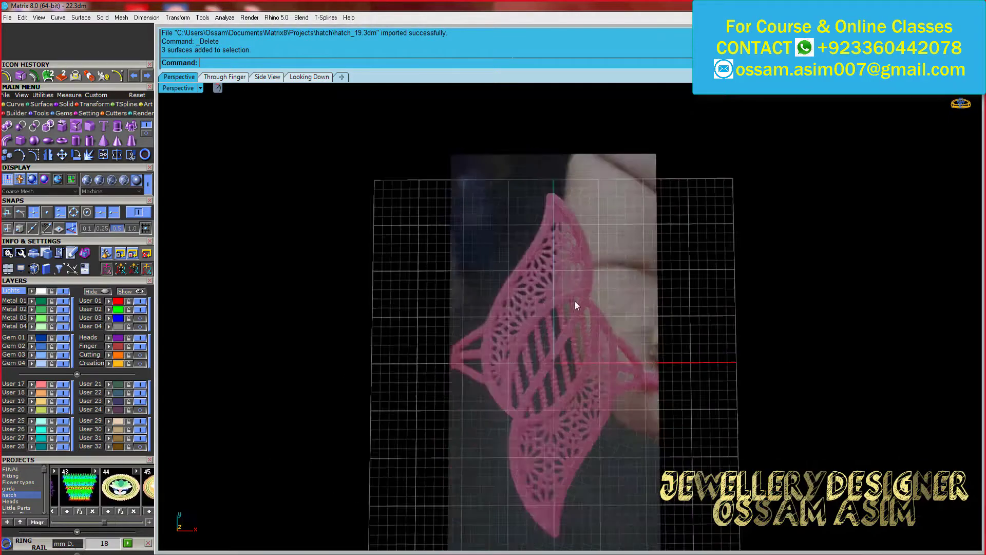
Select all the design curves from the top view and begin a line over the pink openwork pattern
{"action": "scroll", "coordinate": [574, 301], "scroll_direction": "up", "scroll_amount": 4}
{"action": "left_click", "coordinate": [308, 77]}
{"action": "left_click_drag", "start_coordinate": [518, 477], "coordinate": [329, 138]}
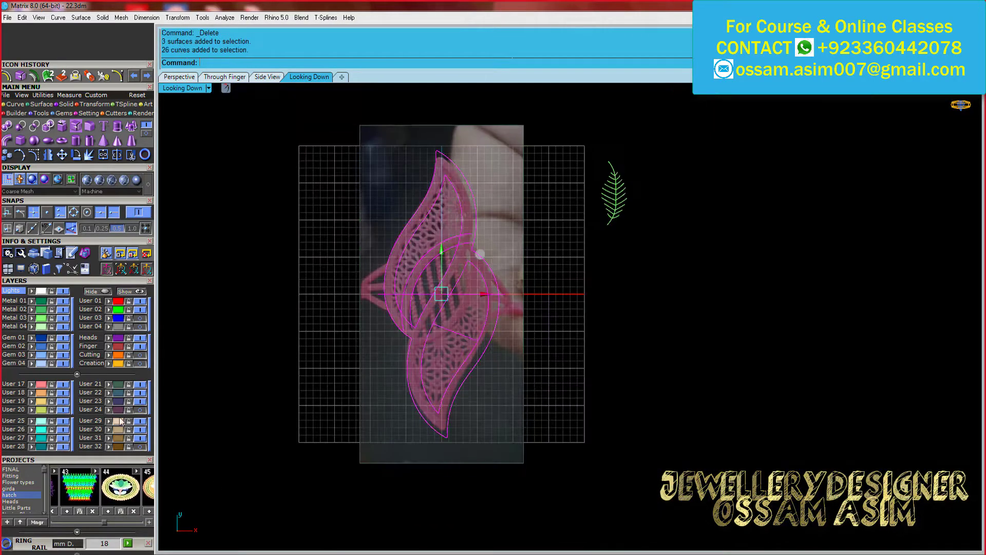
{"action": "scroll", "coordinate": [465, 385], "scroll_direction": "up", "scroll_amount": 5}
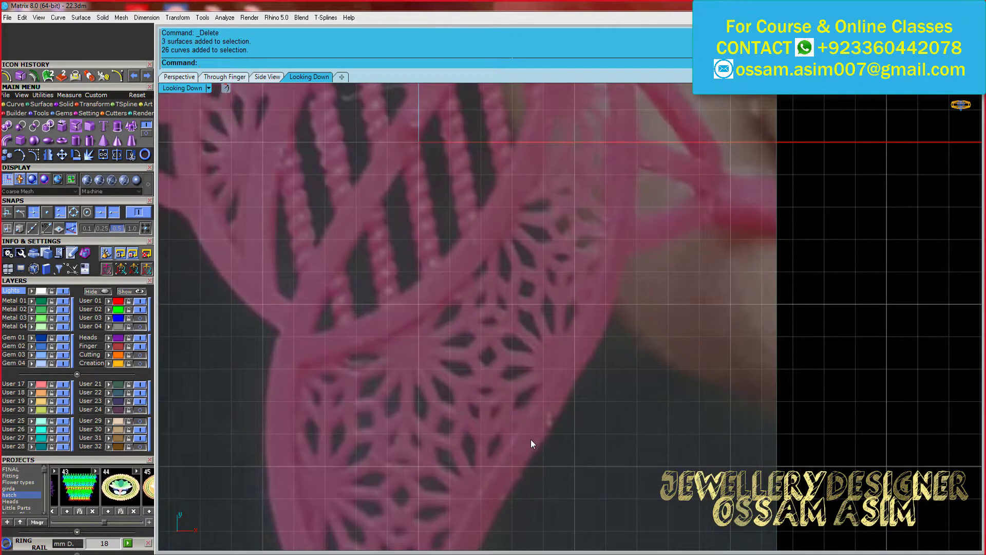
{"action": "mouse_move", "coordinate": [531, 442]}
{"action": "right_mouse_down"}
{"action": "mouse_move", "coordinate": [577, 237]}
{"action": "mouse_move", "coordinate": [593, 336]}
{"action": "right_mouse_up"}
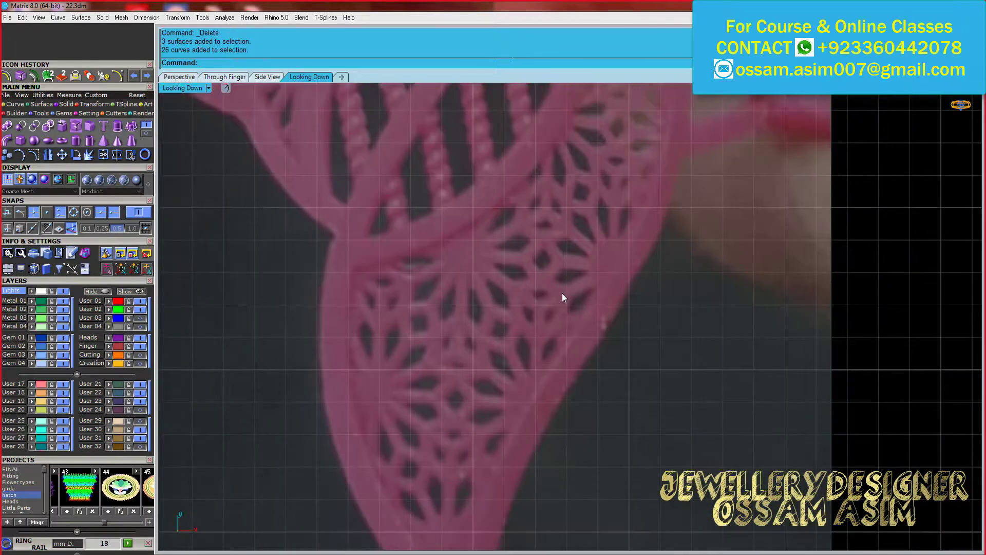
{"action": "scroll", "coordinate": [561, 297], "scroll_direction": "up", "scroll_amount": 3}
{"action": "scroll", "coordinate": [635, 327], "scroll_direction": "down", "scroll_amount": 1}
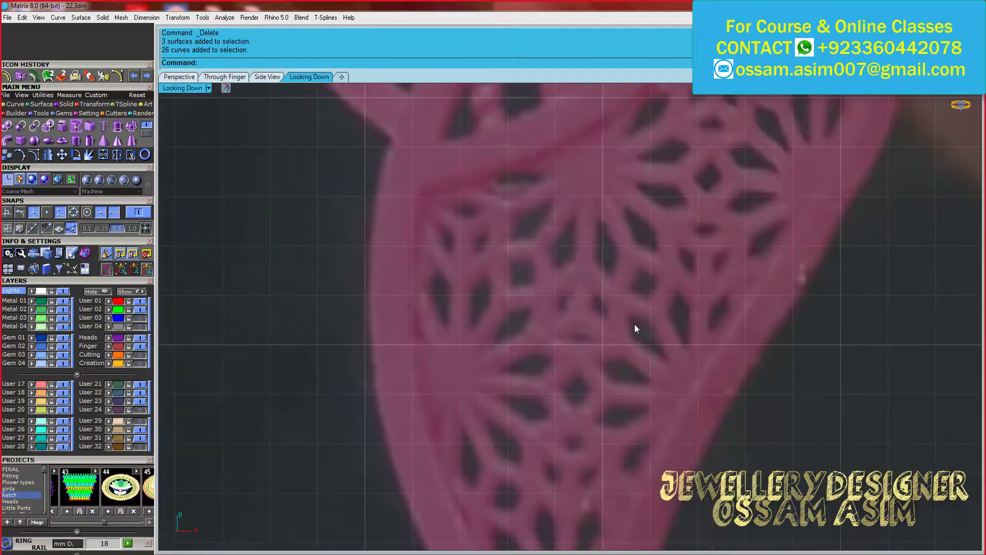
{"action": "scroll", "coordinate": [550, 312], "scroll_direction": "down", "scroll_amount": 2}
{"action": "scroll", "coordinate": [590, 253], "scroll_direction": "up", "scroll_amount": 2}
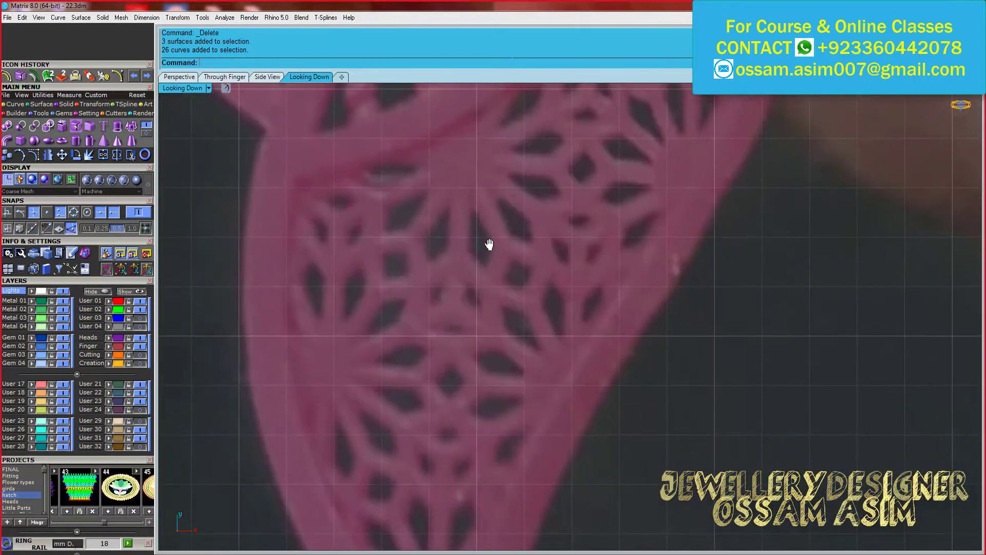
{"action": "scroll", "coordinate": [517, 297], "scroll_direction": "down", "scroll_amount": 1}
{"action": "scroll", "coordinate": [510, 282], "scroll_direction": "up", "scroll_amount": 3}
{"action": "key", "text": "l"}
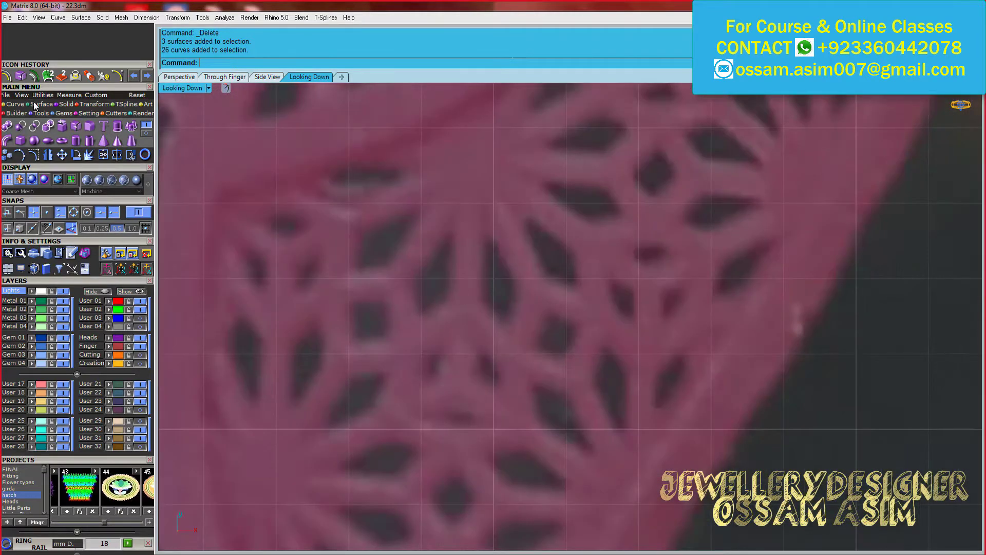
{"action": "scroll", "coordinate": [464, 232], "scroll_direction": "up", "scroll_amount": 2}
Draw a petal edge line and mirror it into two stacked diamonds
{"action": "scroll", "coordinate": [463, 232], "scroll_direction": "up", "scroll_amount": 1}
{"action": "left_click", "coordinate": [474, 214]}
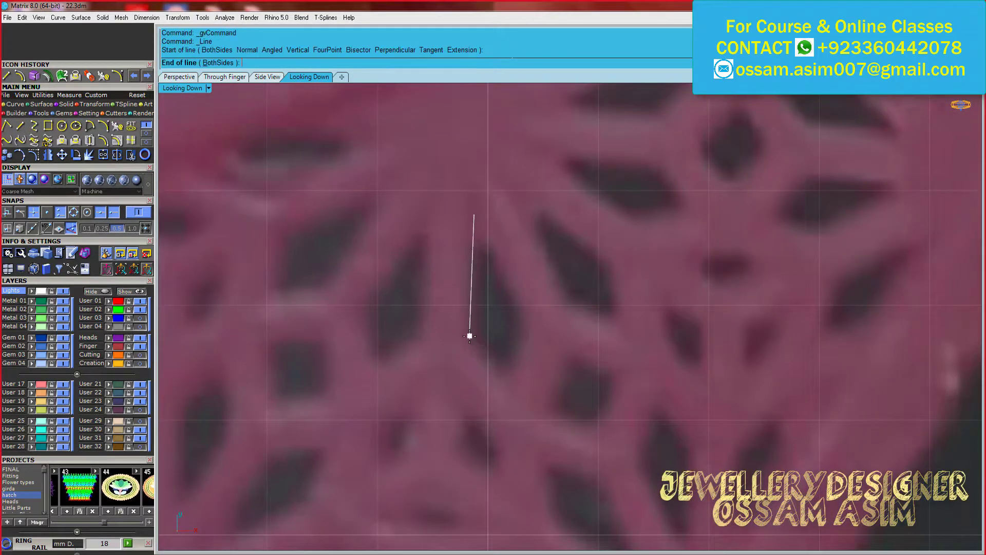
{"action": "left_click", "coordinate": [510, 390]}
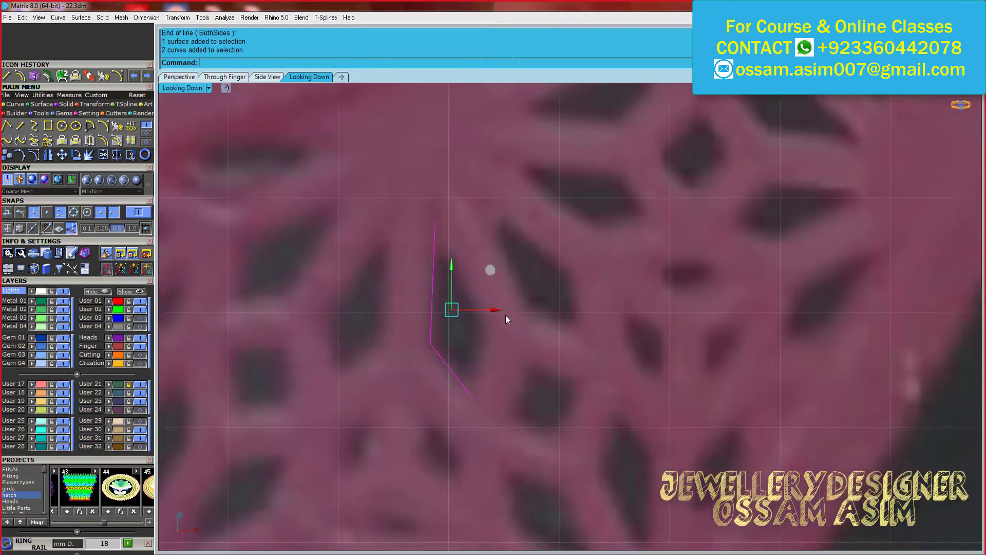
{"action": "left_click", "coordinate": [473, 398]}
{"action": "left_click", "coordinate": [434, 235]}
{"action": "scroll", "coordinate": [476, 247], "scroll_direction": "down", "scroll_amount": 3}
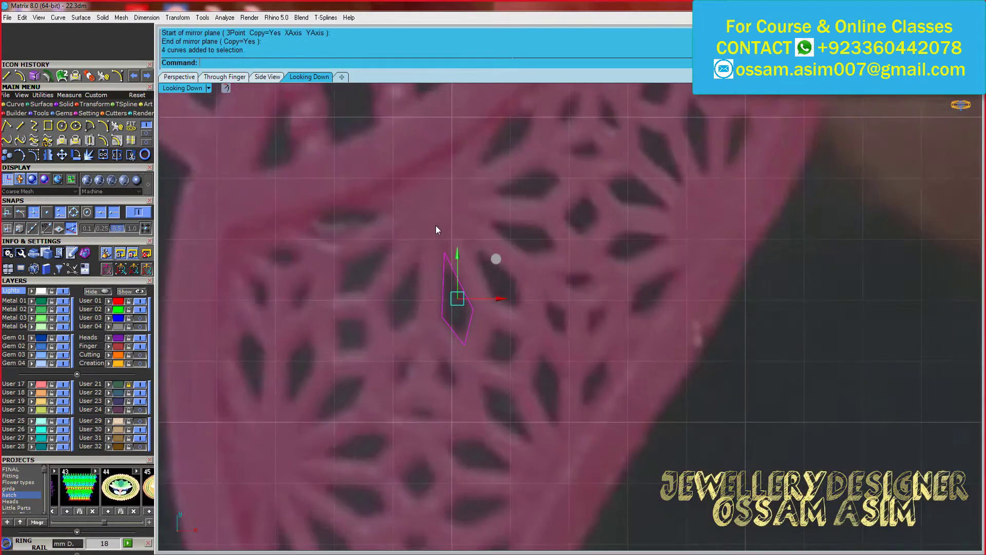
{"action": "key", "text": "Return"}
{"action": "scroll", "coordinate": [436, 205], "scroll_direction": "down", "scroll_amount": 2}
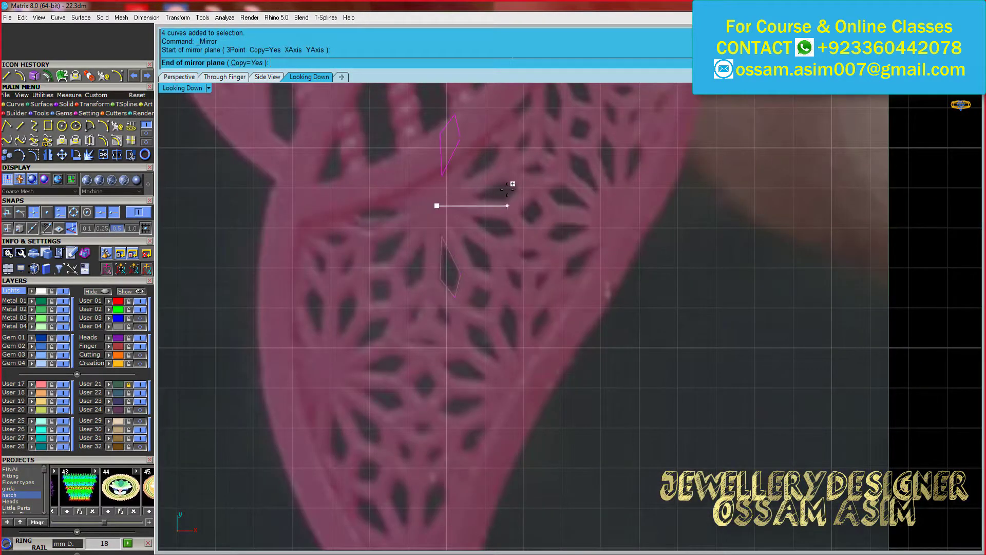
{"action": "left_click", "coordinate": [539, 208]}
{"action": "scroll", "coordinate": [507, 270], "scroll_direction": "up", "scroll_amount": 2}
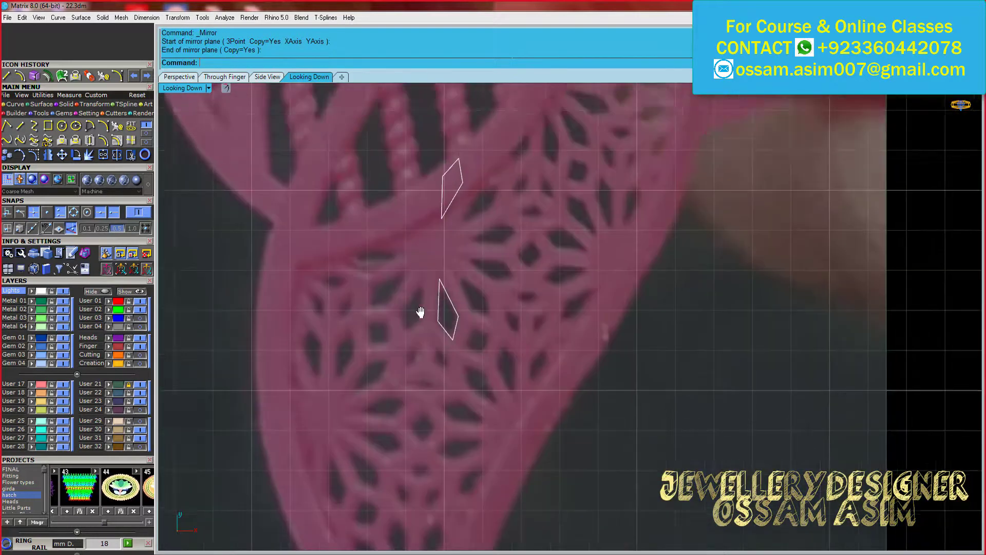
{"action": "scroll", "coordinate": [418, 311], "scroll_direction": "up", "scroll_amount": 2}
Draw a 3-point circle between the two diamonds' tips and scale it larger
{"action": "left_click", "coordinate": [62, 125]}
{"action": "left_click", "coordinate": [291, 70]}
{"action": "left_click", "coordinate": [450, 218]}
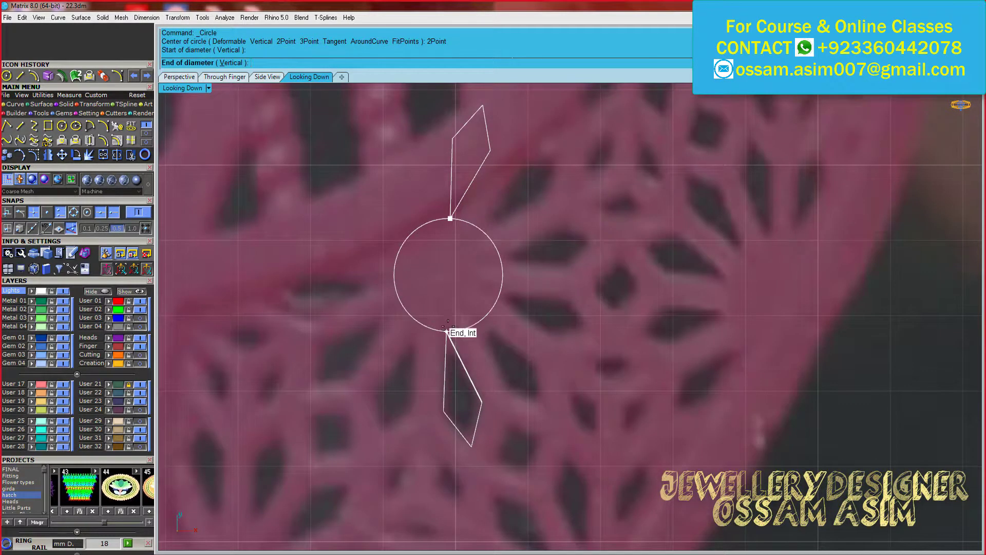
{"action": "right_click", "coordinate": [352, 162]}
{"action": "left_click", "coordinate": [446, 332]}
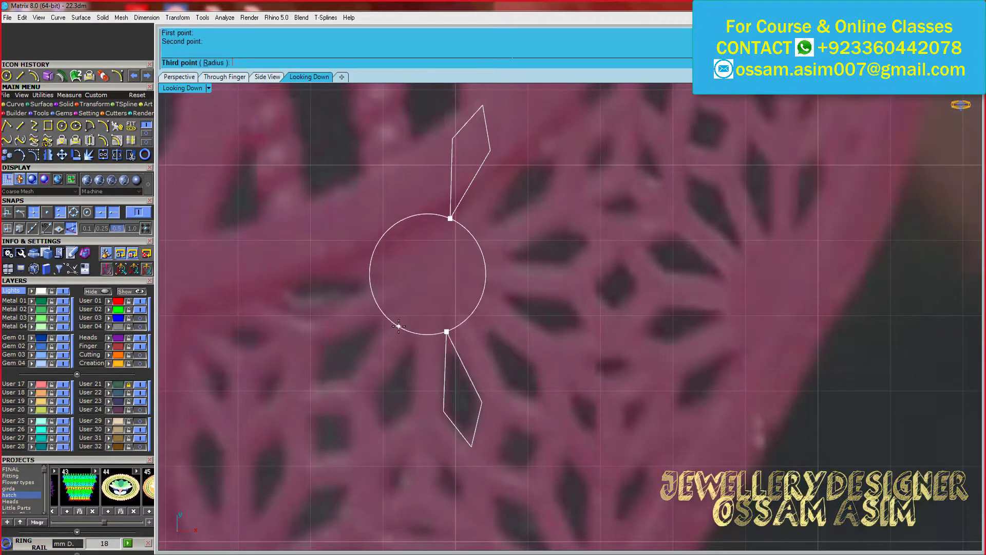
{"action": "left_click", "coordinate": [411, 279]}
{"action": "scroll", "coordinate": [447, 251], "scroll_direction": "up", "scroll_amount": 1}
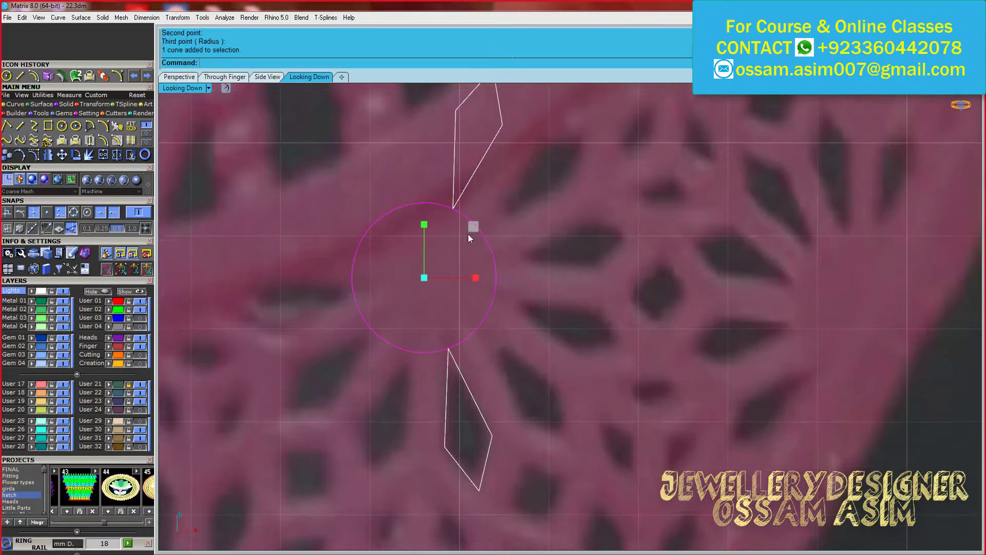
{"action": "left_click_drag", "start_coordinate": [479, 227], "coordinate": [483, 227]}
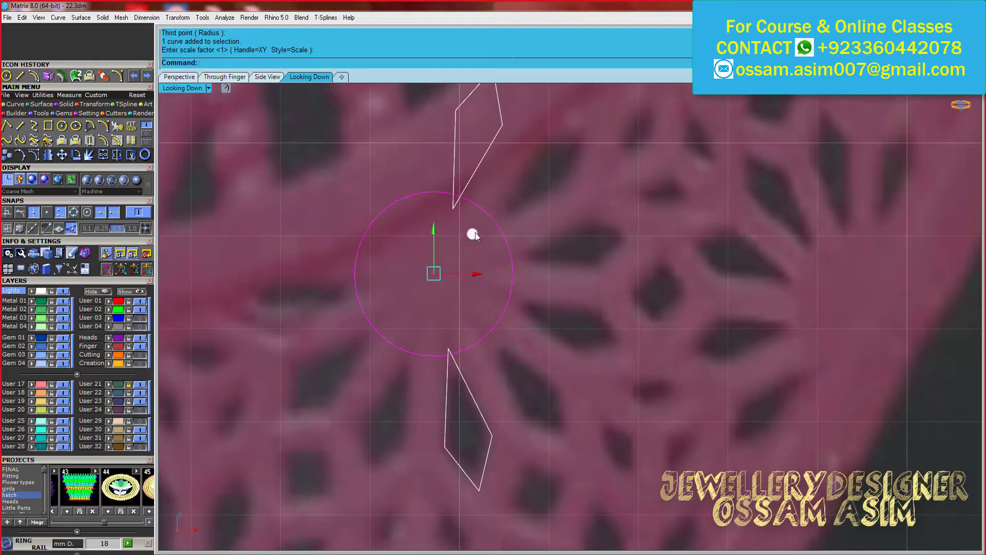
{"action": "scroll", "coordinate": [481, 234], "scroll_direction": "down", "scroll_amount": 2}
Delete the upper diamond and join the lower diamond's four curves into one
{"action": "left_click", "coordinate": [400, 142]}
{"action": "key", "text": "Delete"}
{"action": "scroll", "coordinate": [447, 291], "scroll_direction": "up", "scroll_amount": 2}
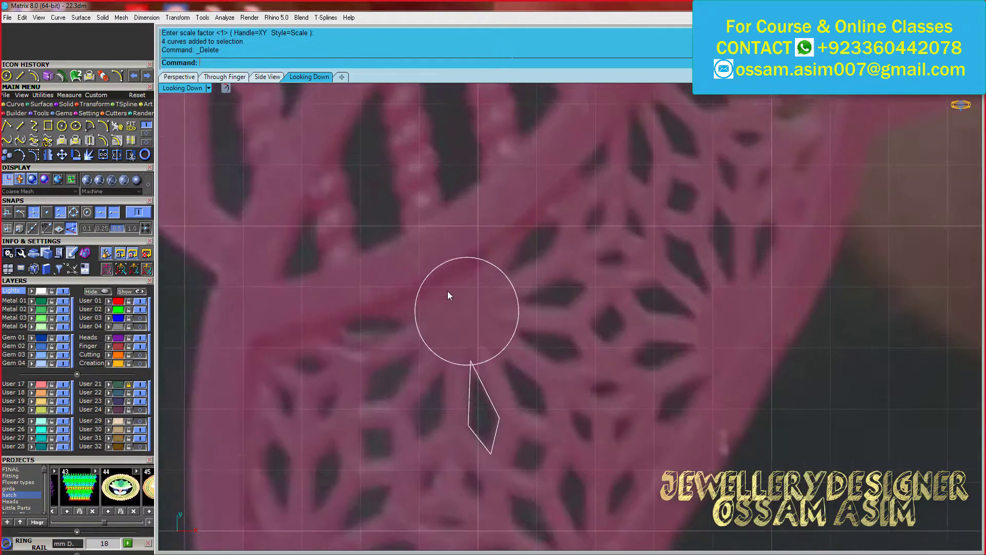
{"action": "left_click", "coordinate": [412, 415]}
{"action": "scroll", "coordinate": [393, 418], "scroll_direction": "up", "scroll_amount": 1}
{"action": "key", "text": "ctrl+j"}
{"action": "scroll", "coordinate": [348, 337], "scroll_direction": "down", "scroll_amount": 2}
{"action": "scroll", "coordinate": [479, 331], "scroll_direction": "down", "scroll_amount": 1}
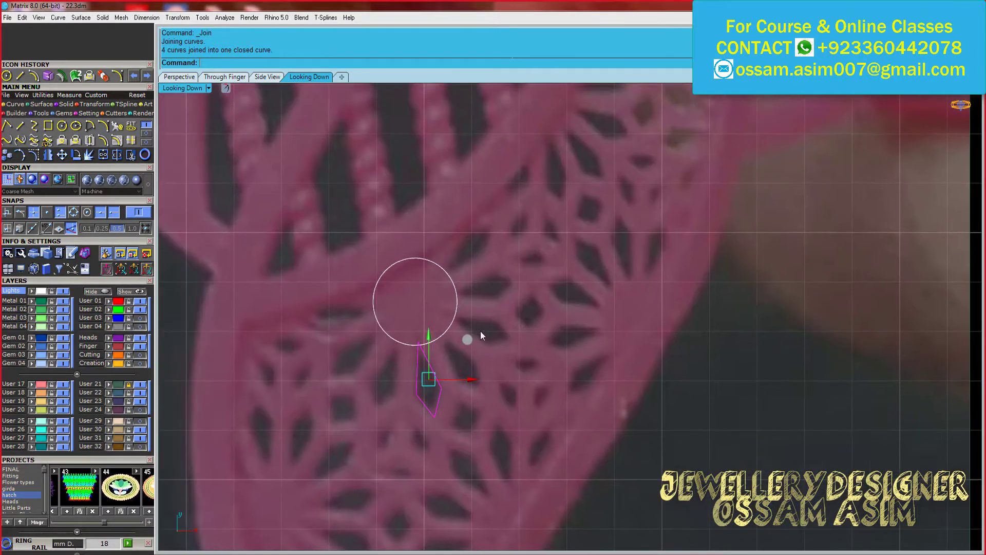
{"action": "scroll", "coordinate": [361, 285], "scroll_direction": "up", "scroll_amount": 1}
Draw horizontal and vertical BothSides centre lines crossing at the circle's centre
{"action": "left_click", "coordinate": [116, 113]}
{"action": "left_click", "coordinate": [16, 104]}
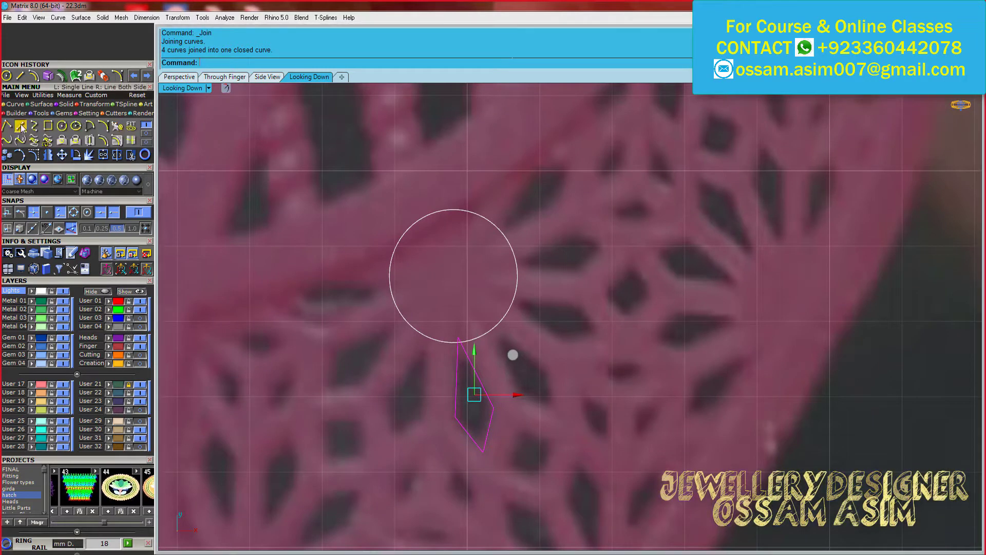
{"action": "left_click", "coordinate": [19, 125]}
{"action": "left_click", "coordinate": [453, 276]}
{"action": "left_click", "coordinate": [218, 62]}
{"action": "left_click", "coordinate": [249, 276]}
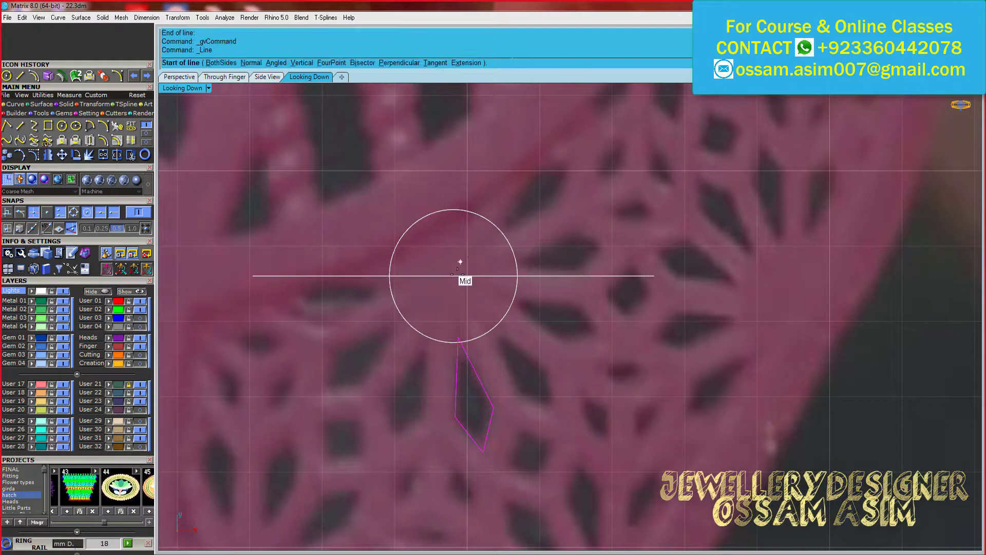
{"action": "left_click", "coordinate": [453, 276]}
{"action": "left_click", "coordinate": [217, 63]}
{"action": "left_click", "coordinate": [453, 403]}
{"action": "scroll", "coordinate": [495, 326], "scroll_direction": "up", "scroll_amount": 1}
{"action": "scroll", "coordinate": [462, 346], "scroll_direction": "up", "scroll_amount": 1}
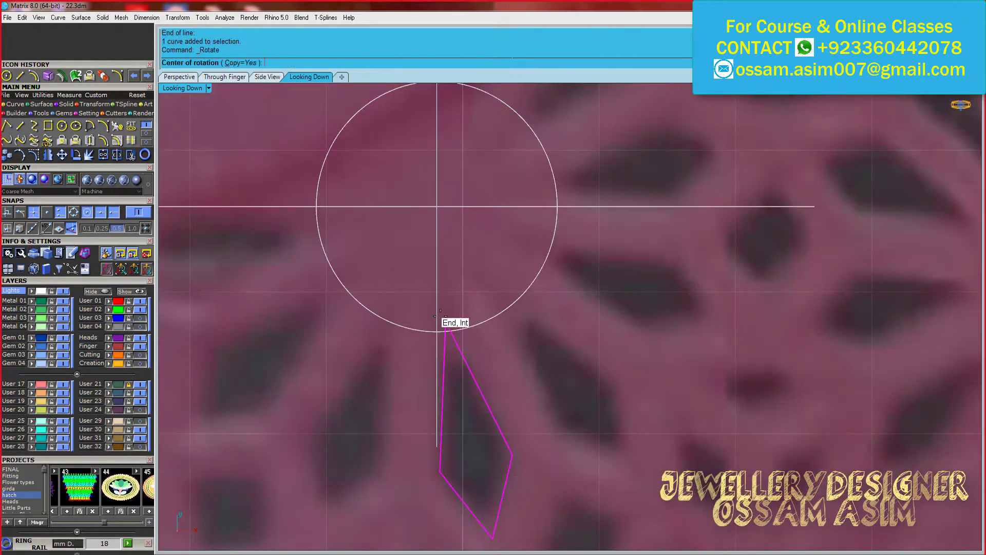
Rotate the diamond petal and move its tip to the circle's bottom
{"action": "left_click", "coordinate": [445, 322]}
{"action": "left_click", "coordinate": [445, 442]}
{"action": "key", "text": "Delete"}
{"action": "left_click", "coordinate": [454, 370]}
{"action": "scroll", "coordinate": [502, 370], "scroll_direction": "up", "scroll_amount": 1}
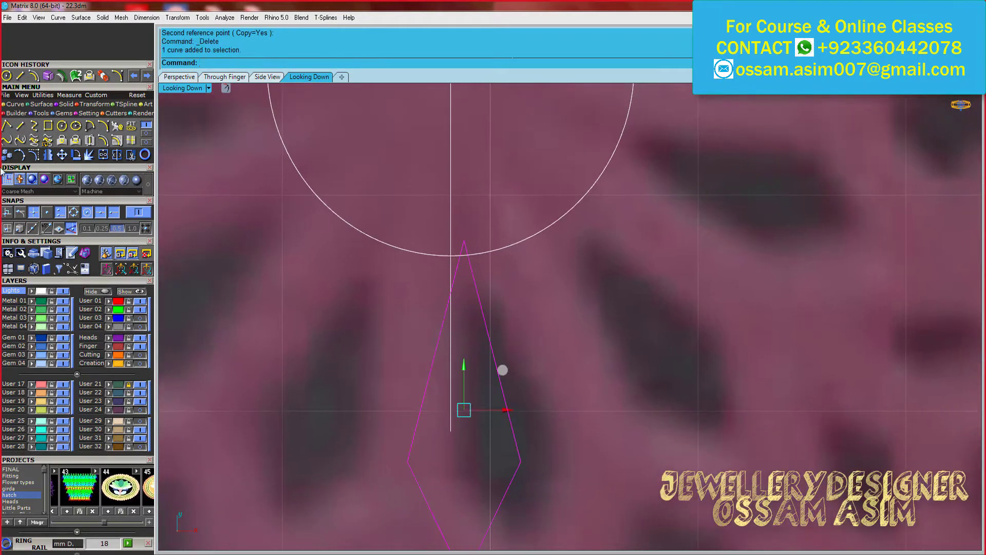
{"action": "left_click", "coordinate": [458, 417]}
{"action": "scroll", "coordinate": [527, 362], "scroll_direction": "down", "scroll_amount": 5}
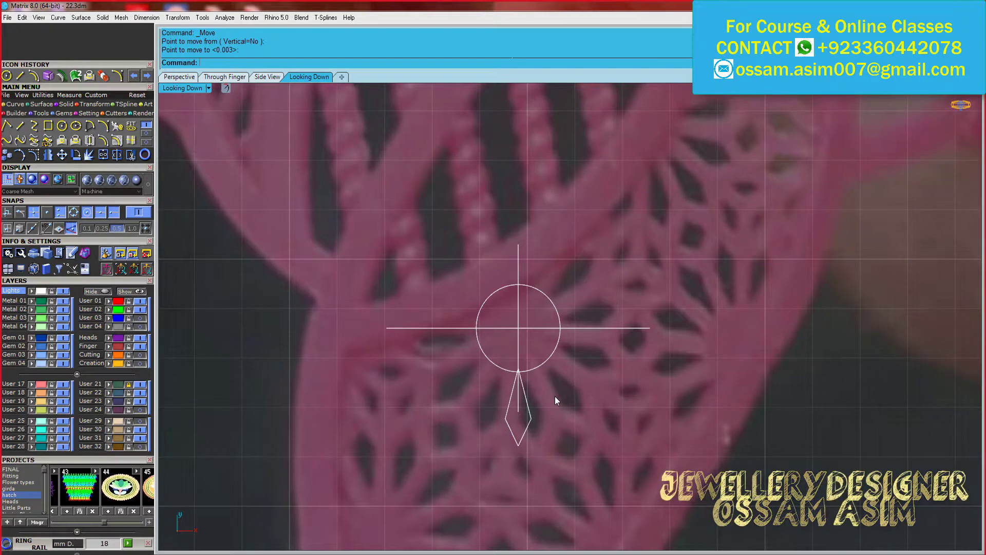
Polar-array the diamond petal 12 times around the circle
{"action": "left_click", "coordinate": [527, 432]}
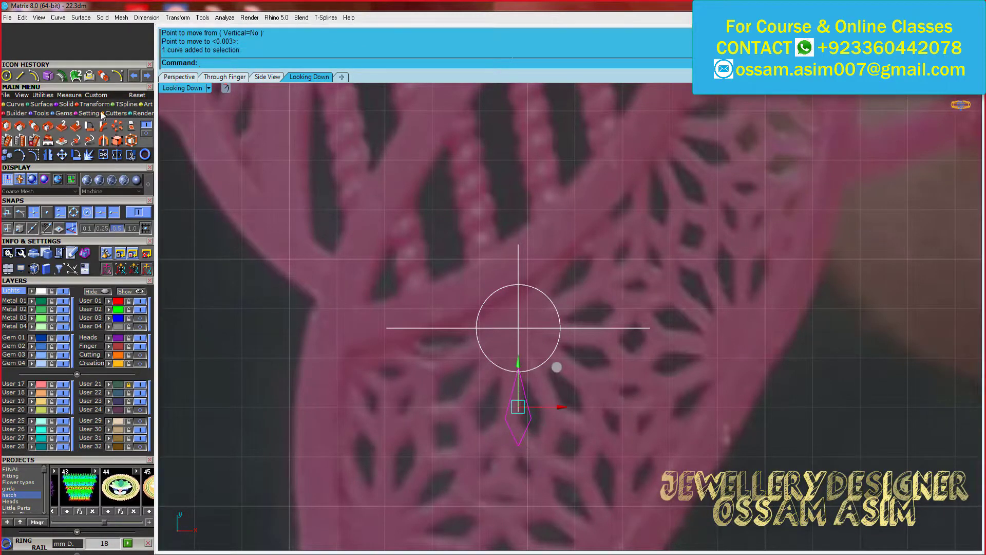
{"action": "type", "text": "12"}
{"action": "key", "text": "Return"}
{"action": "scroll", "coordinate": [536, 306], "scroll_direction": "up", "scroll_amount": 3}
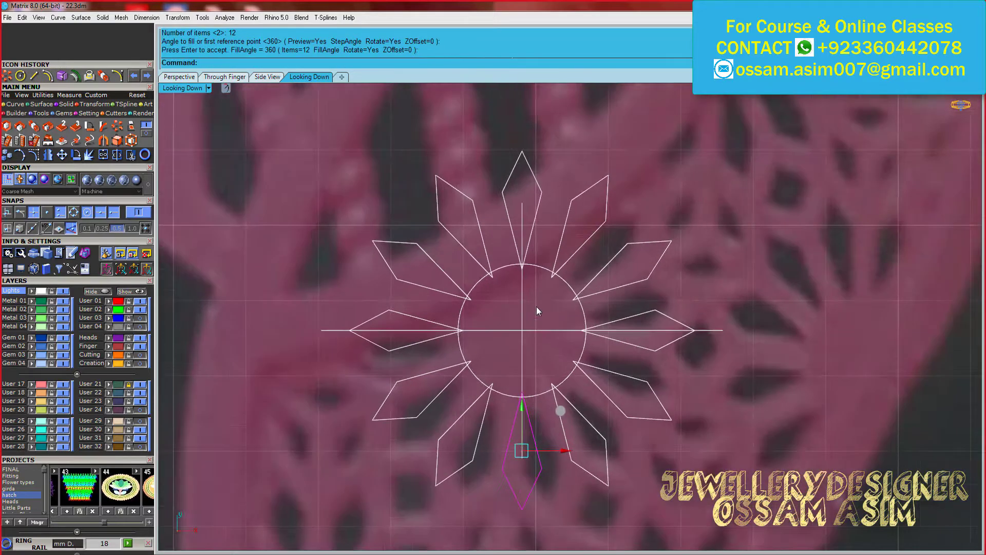
{"action": "key", "text": "Return"}
{"action": "scroll", "coordinate": [501, 430], "scroll_direction": "up", "scroll_amount": 3}
Rotate the neighbouring arrayed petal slightly
{"action": "left_click", "coordinate": [502, 430]}
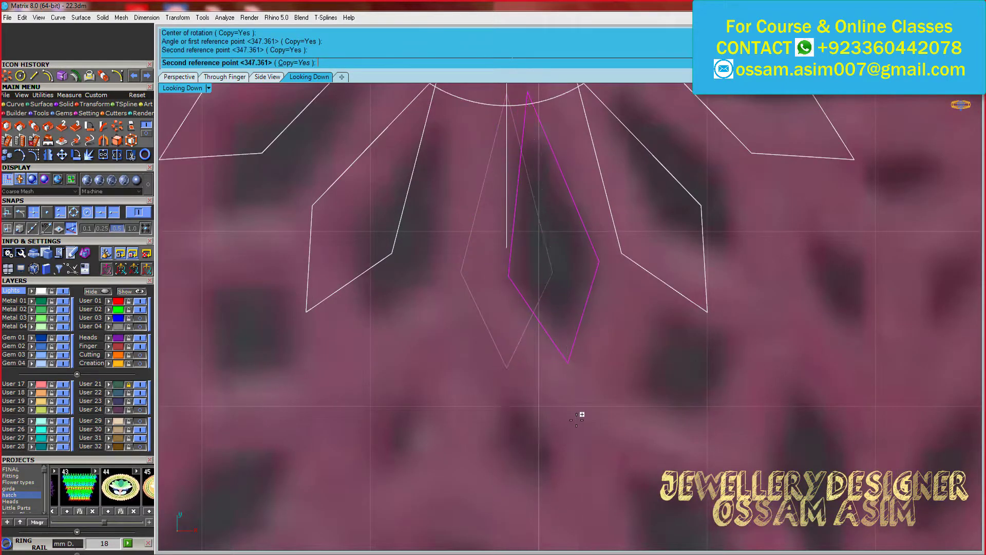
{"action": "left_click", "coordinate": [581, 412]}
{"action": "key", "text": "Return"}
{"action": "left_click", "coordinate": [390, 256]}
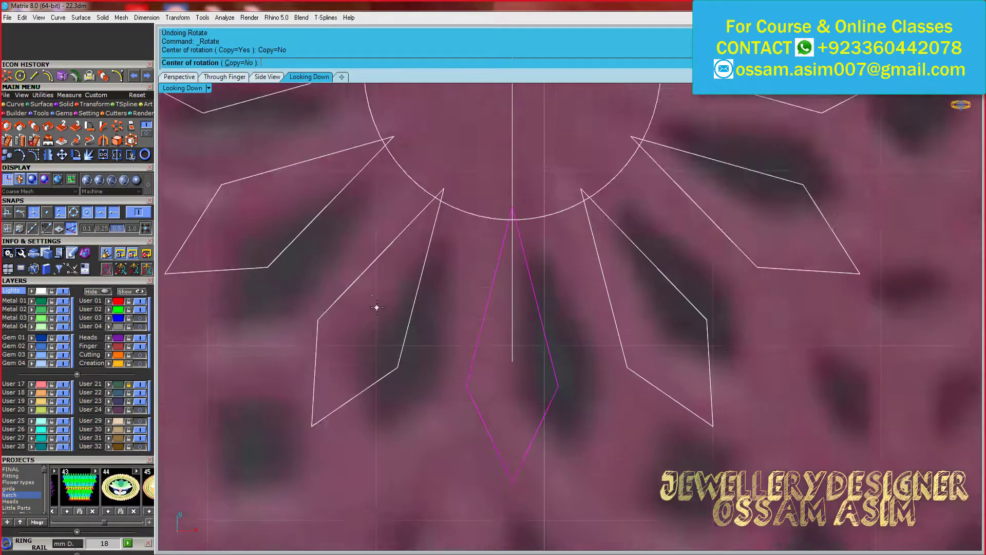
{"action": "scroll", "coordinate": [475, 395], "scroll_direction": "down", "scroll_amount": 3}
{"action": "scroll", "coordinate": [476, 395], "scroll_direction": "down", "scroll_amount": 3}
Undo the petal rotation, inspect the result, then redo it
{"action": "key", "text": "ctrl+z"}
{"action": "scroll", "coordinate": [473, 389], "scroll_direction": "down", "scroll_amount": 2}
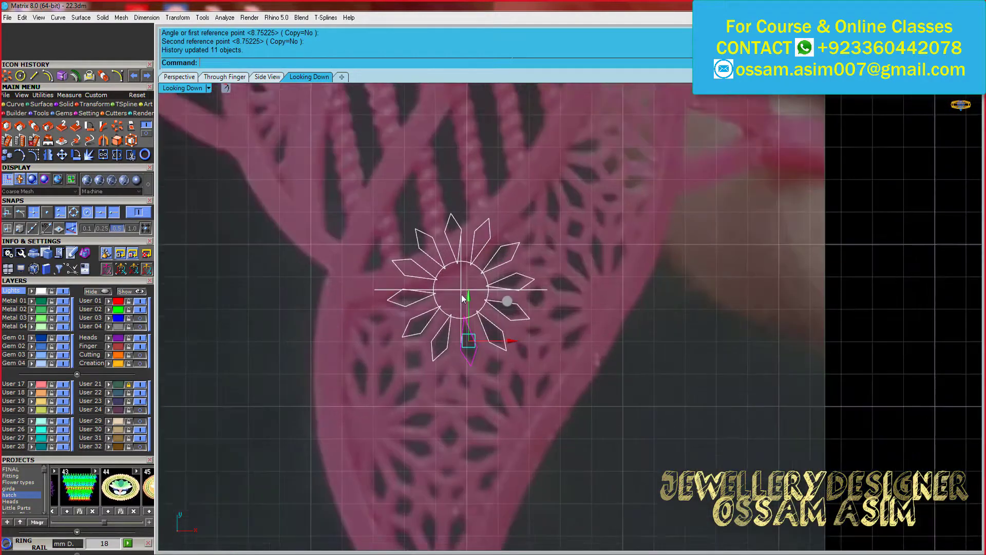
{"action": "scroll", "coordinate": [452, 309], "scroll_direction": "up", "scroll_amount": 4}
{"action": "scroll", "coordinate": [342, 396], "scroll_direction": "down", "scroll_amount": 2}
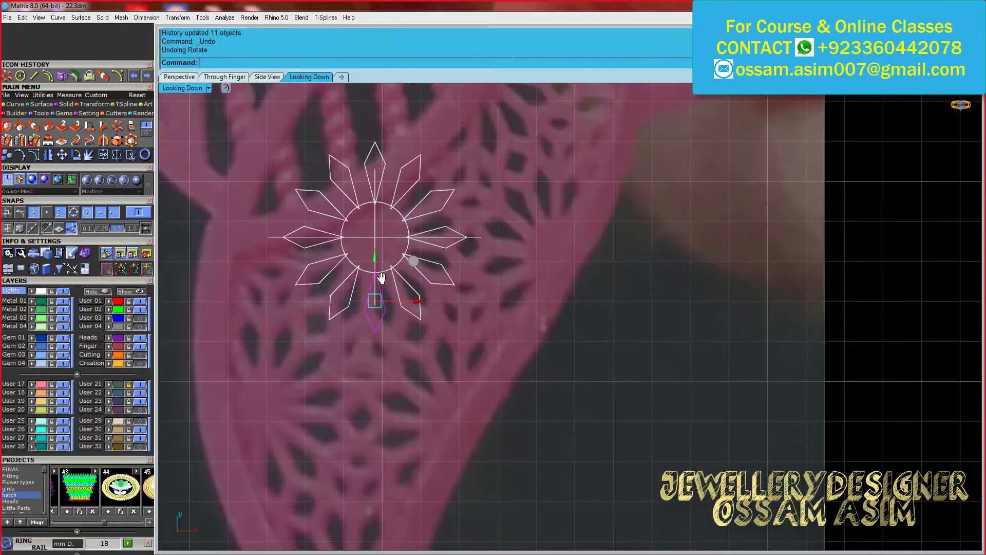
{"action": "scroll", "coordinate": [390, 276], "scroll_direction": "up", "scroll_amount": 3}
{"action": "key", "text": "ctrl+y"}
{"action": "scroll", "coordinate": [390, 297], "scroll_direction": "down", "scroll_amount": 1}
{"action": "scroll", "coordinate": [385, 341], "scroll_direction": "up", "scroll_amount": 1}
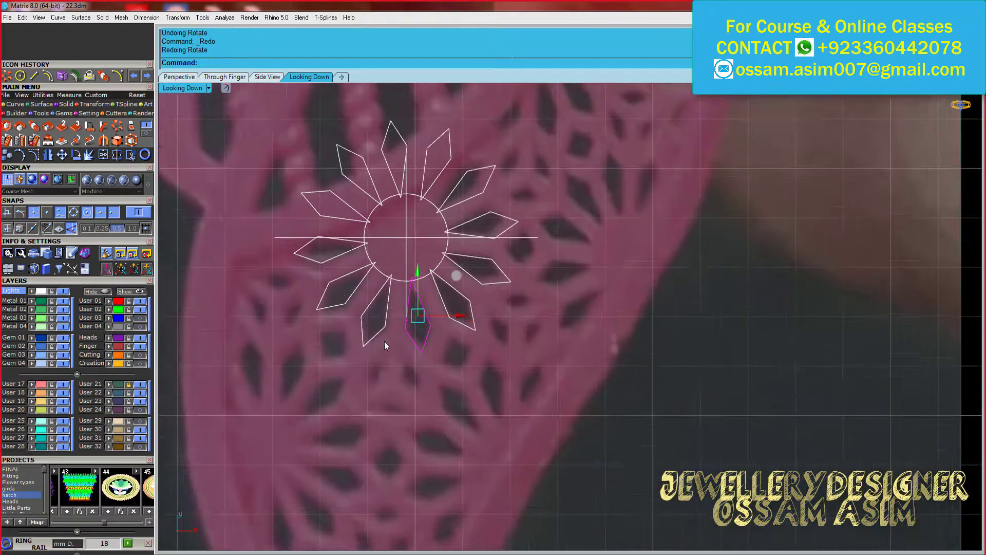
{"action": "scroll", "coordinate": [350, 346], "scroll_direction": "up", "scroll_amount": 2}
{"action": "scroll", "coordinate": [350, 346], "scroll_direction": "up", "scroll_amount": 2}
Draw a short guide line and mirror all flower curves to the lower left
{"action": "left_click", "coordinate": [352, 333]}
{"action": "left_click", "coordinate": [393, 368]}
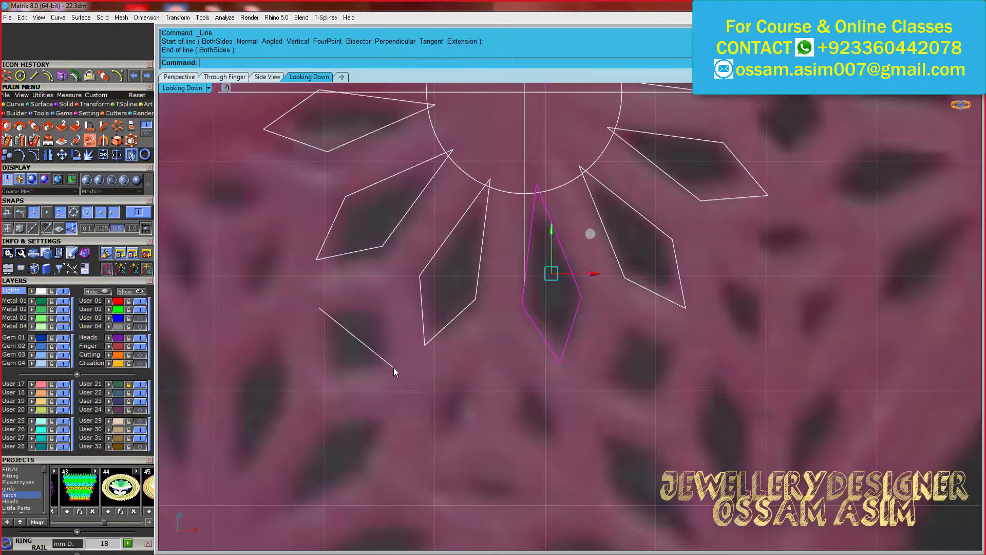
{"action": "scroll", "coordinate": [394, 368], "scroll_direction": "down", "scroll_amount": 3}
{"action": "key", "text": "ctrl+a"}
{"action": "left_click", "coordinate": [374, 346], "text": "ctrl"}
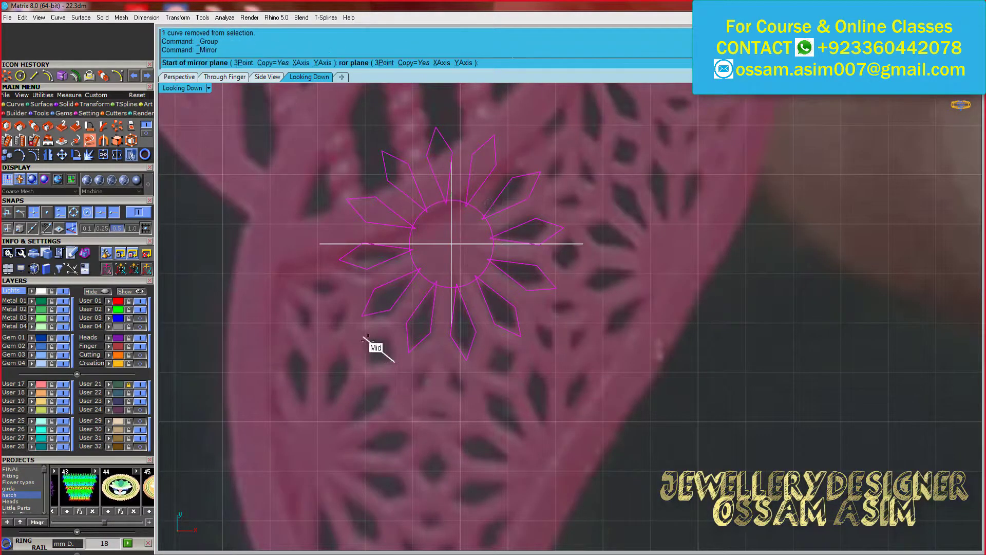
{"action": "left_click", "coordinate": [408, 369]}
{"action": "scroll", "coordinate": [408, 365], "scroll_direction": "up", "scroll_amount": 2}
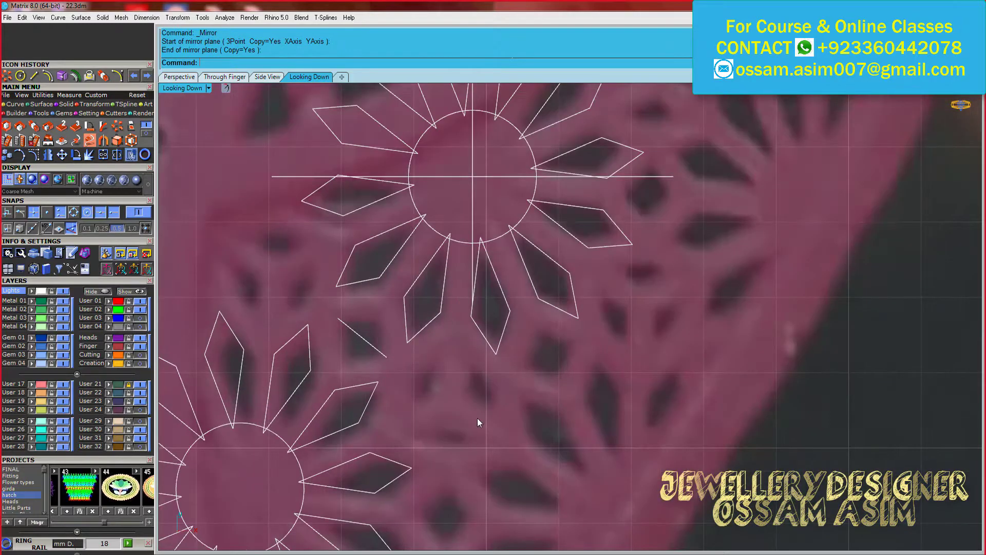
{"action": "scroll", "coordinate": [478, 418], "scroll_direction": "up", "scroll_amount": 2}
Delete the overlapping guide line
{"action": "right_click", "coordinate": [32, 78]}
{"action": "left_click", "coordinate": [380, 183]}
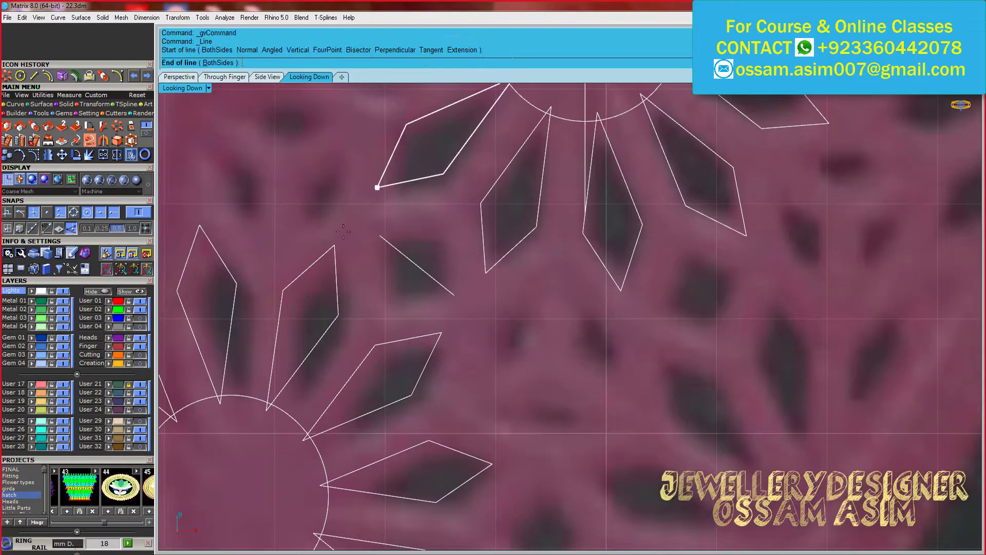
{"action": "key", "text": "Delete"}
Draw a closed eight-corner polyline octagon between the petal tips
{"action": "left_click", "coordinate": [8, 104]}
{"action": "left_click", "coordinate": [6, 125]}
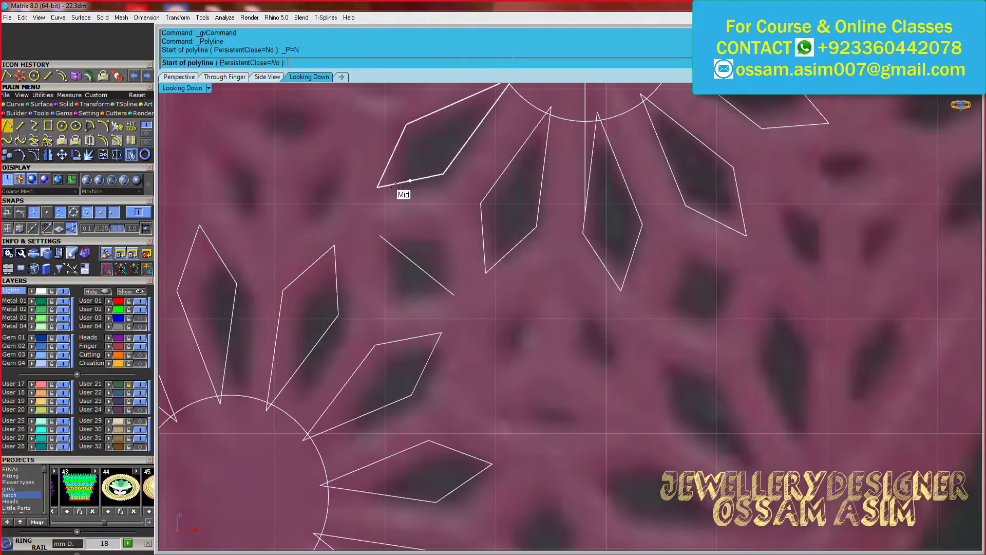
{"action": "left_click", "coordinate": [377, 187]}
{"action": "left_click", "coordinate": [334, 245]}
{"action": "left_click", "coordinate": [337, 315]}
{"action": "left_click", "coordinate": [442, 333]}
{"action": "left_click", "coordinate": [486, 275]}
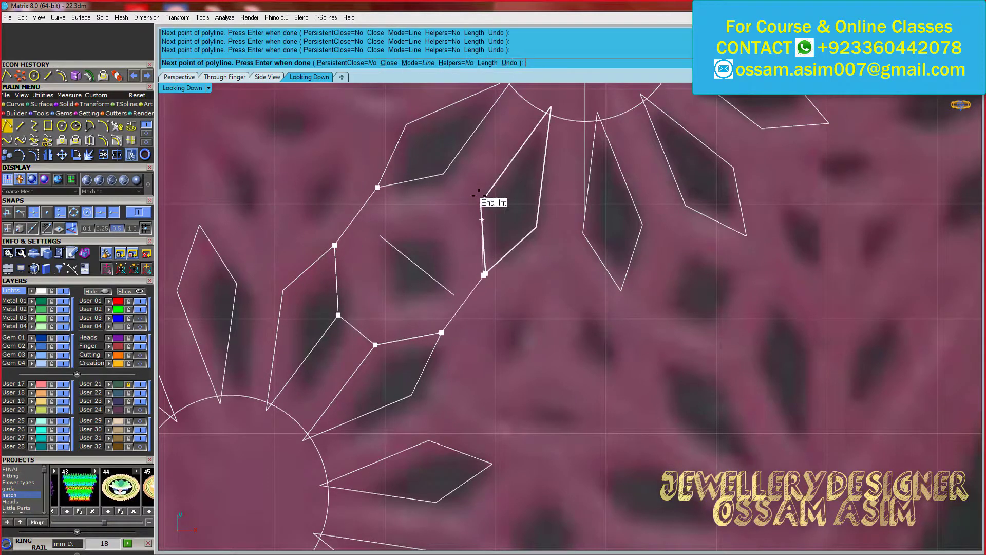
{"action": "left_click", "coordinate": [482, 202]}
{"action": "left_click", "coordinate": [445, 173]}
{"action": "left_click", "coordinate": [378, 187]}
Select the new octagon cell
{"action": "scroll", "coordinate": [390, 221], "scroll_direction": "down", "scroll_amount": 2}
{"action": "scroll", "coordinate": [496, 280], "scroll_direction": "down", "scroll_amount": 3}
{"action": "left_click", "coordinate": [371, 202]}
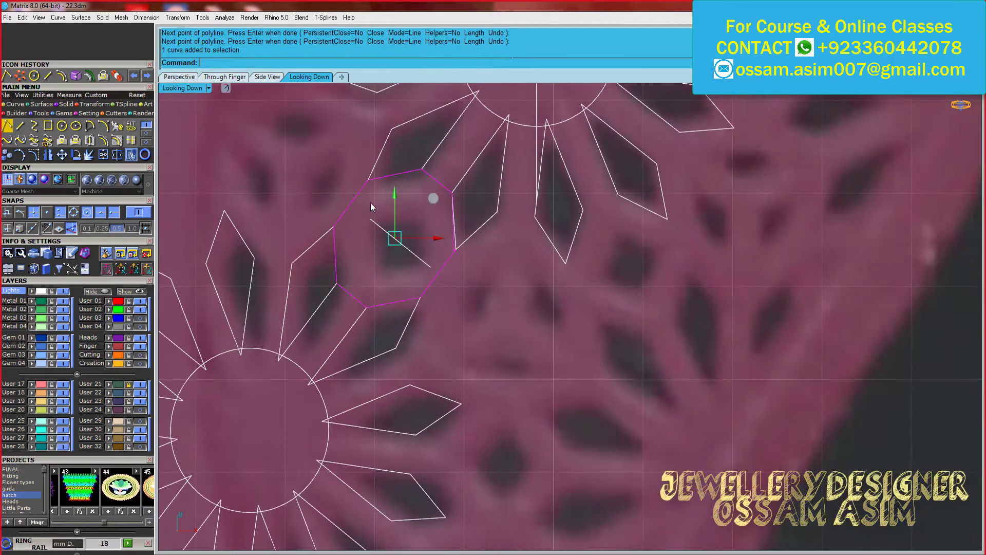
{"action": "scroll", "coordinate": [483, 246], "scroll_direction": "down", "scroll_amount": 2}
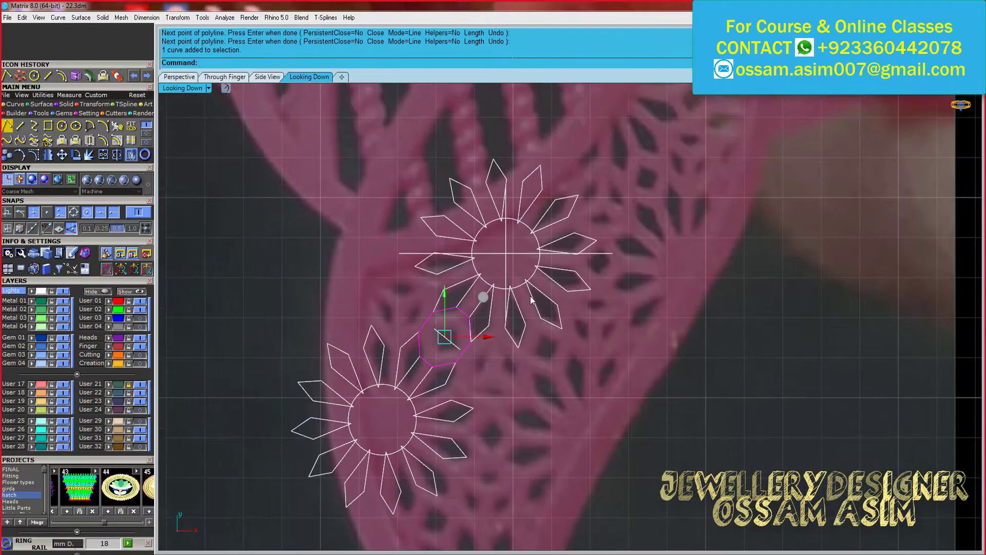
{"action": "scroll", "coordinate": [517, 266], "scroll_direction": "down", "scroll_amount": 1}
{"action": "scroll", "coordinate": [529, 246], "scroll_direction": "up", "scroll_amount": 3}
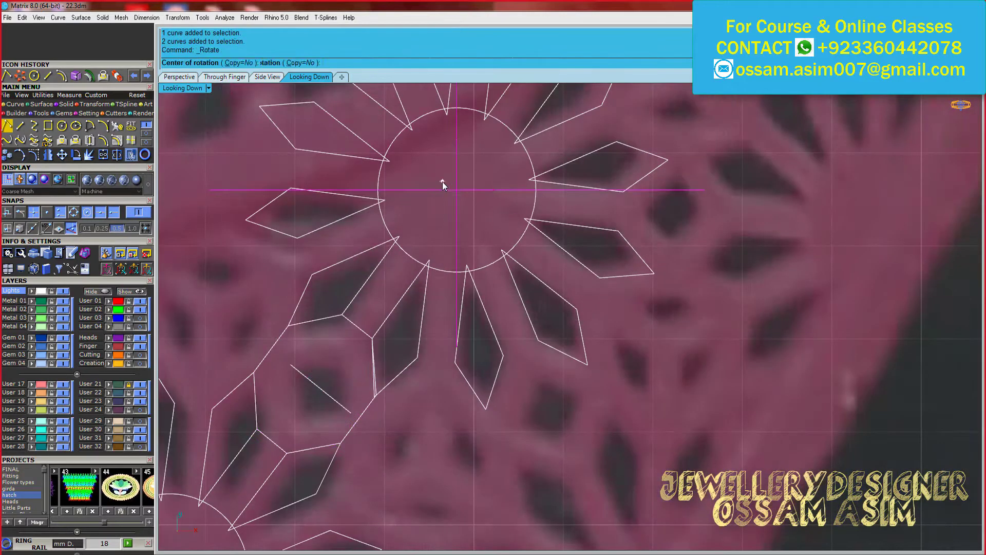
Rotate a petal about the flower centre and mirror the petals across a vertical line
{"action": "left_click", "coordinate": [452, 186]}
{"action": "left_click", "coordinate": [457, 347]}
{"action": "left_click", "coordinate": [486, 410]}
{"action": "scroll", "coordinate": [487, 239], "scroll_direction": "down", "scroll_amount": 3}
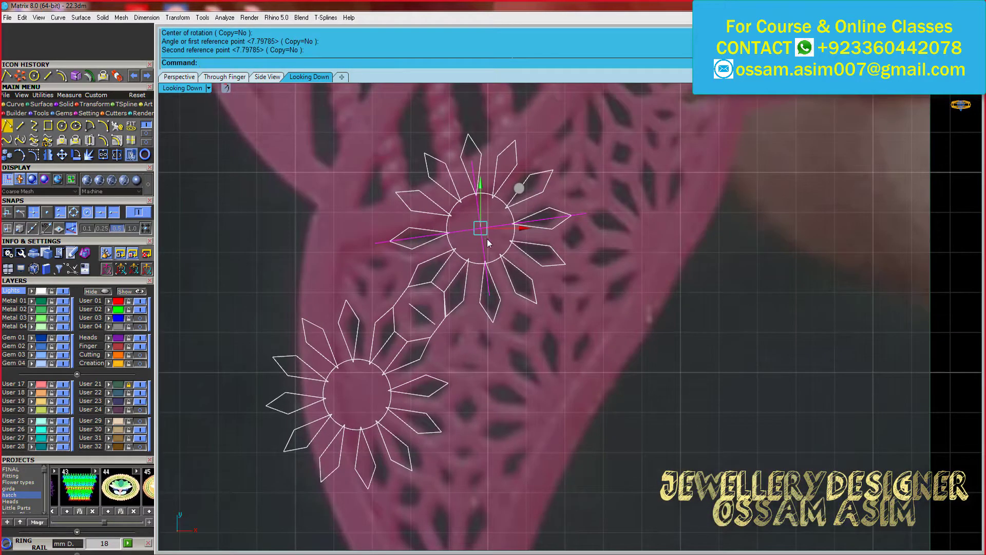
{"action": "scroll", "coordinate": [490, 253], "scroll_direction": "up", "scroll_amount": 2}
{"action": "scroll", "coordinate": [464, 278], "scroll_direction": "down", "scroll_amount": 1}
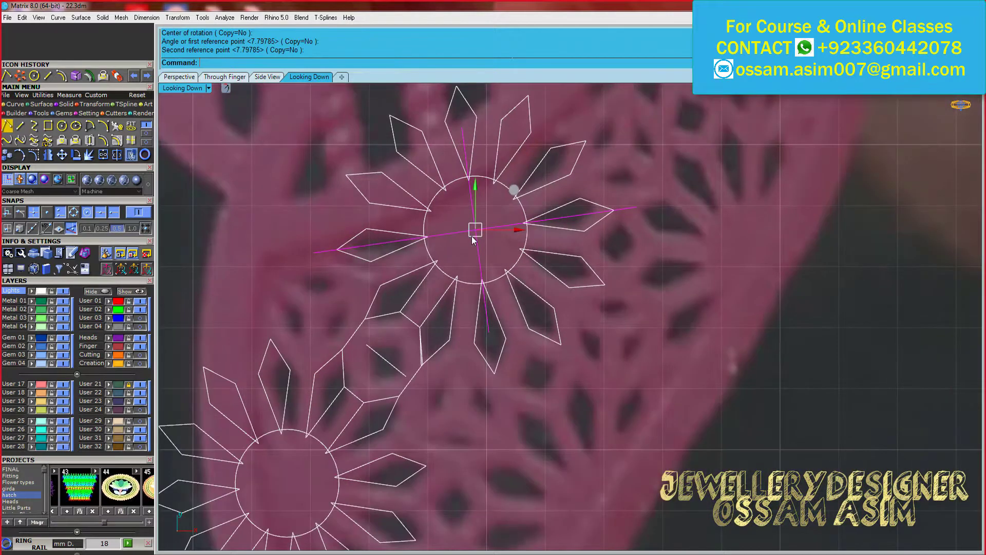
{"action": "left_click", "coordinate": [475, 229]}
{"action": "left_click", "coordinate": [475, 96]}
{"action": "scroll", "coordinate": [509, 318], "scroll_direction": "up", "scroll_amount": 2}
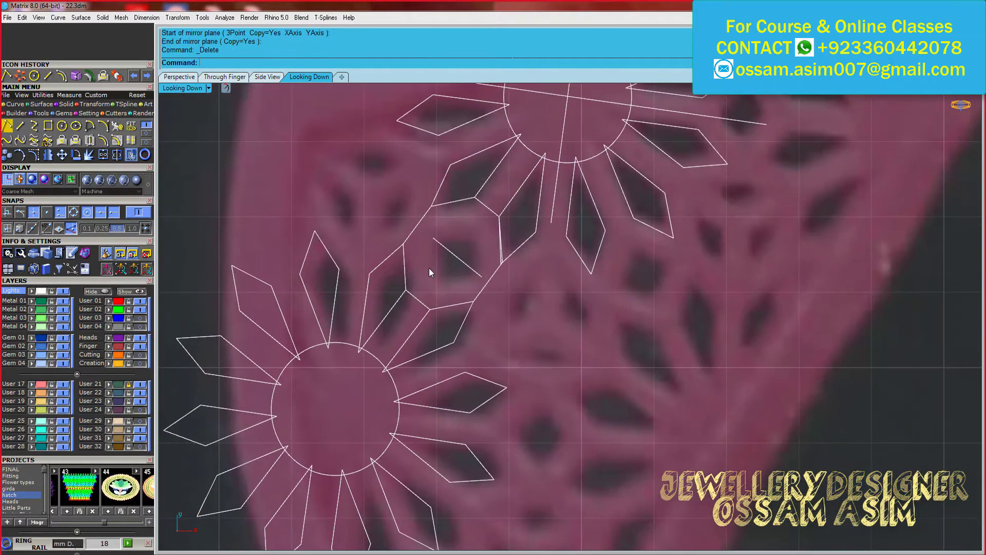
Offset the octagon outline inward by 0.3
{"action": "left_click", "coordinate": [429, 268]}
{"action": "scroll", "coordinate": [417, 295], "scroll_direction": "up", "scroll_amount": 2}
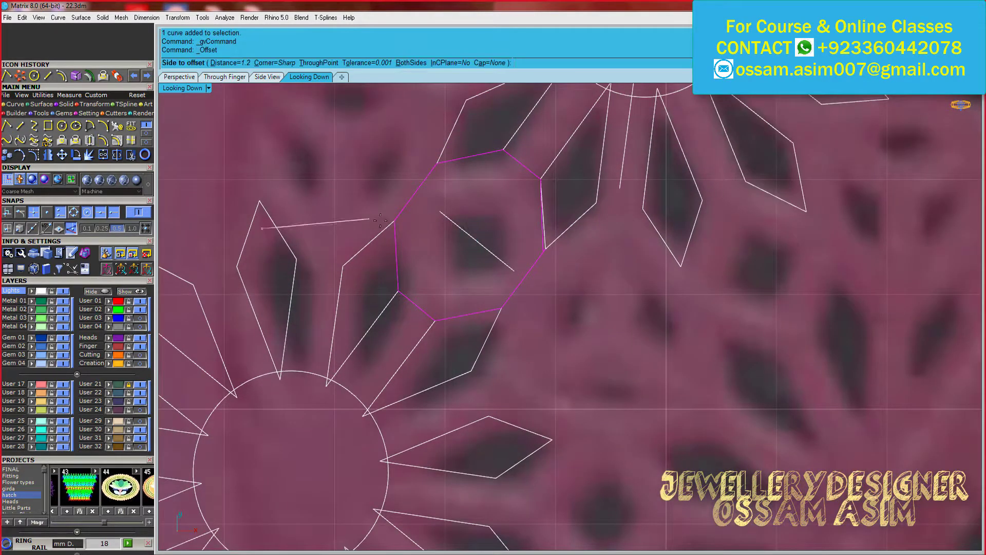
{"action": "type", "text": ".4"}
{"action": "key", "text": "Return"}
{"action": "scroll", "coordinate": [428, 234], "scroll_direction": "down", "scroll_amount": 1}
{"action": "left_click", "coordinate": [429, 234]}
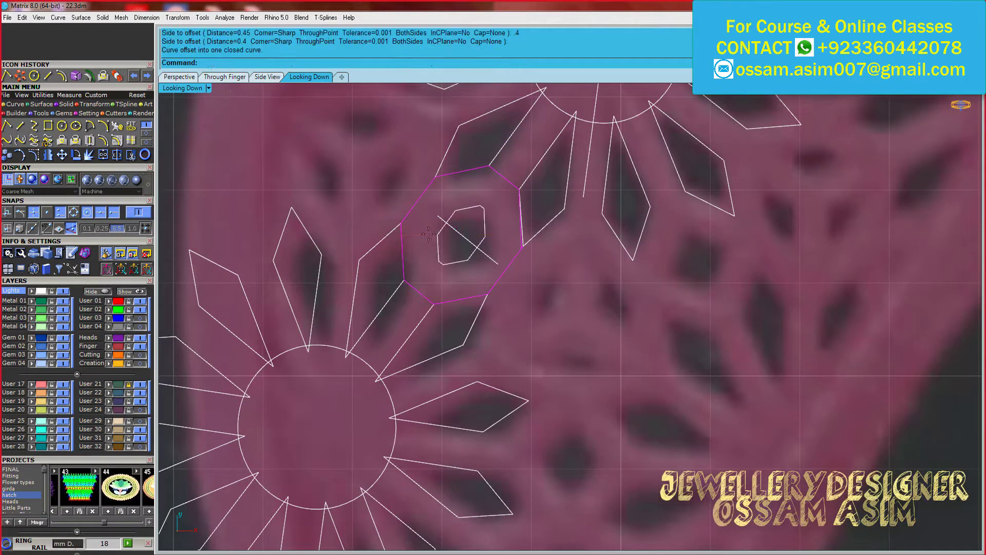
{"action": "key", "text": "Return"}
{"action": "type", "text": ".3"}
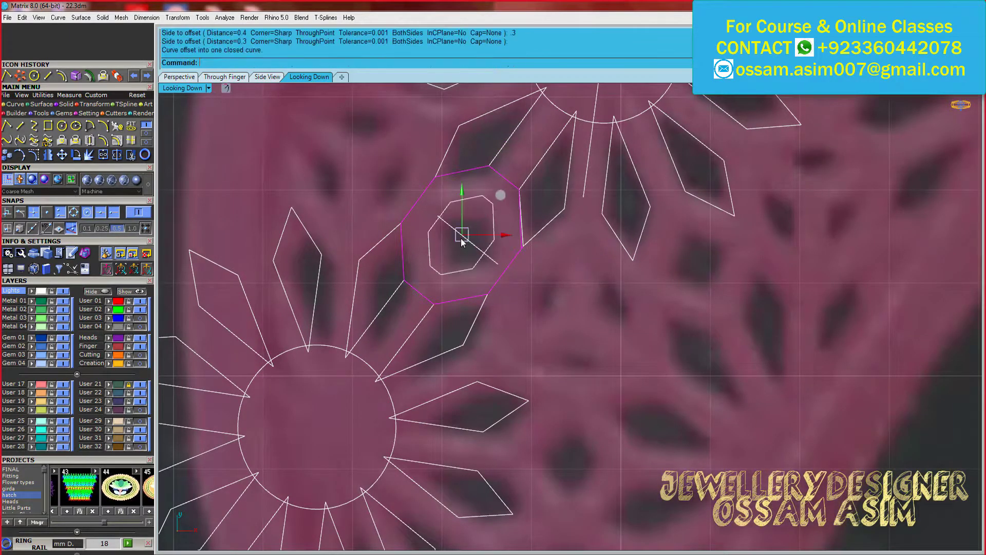
{"action": "key", "text": "Return"}
{"action": "left_click", "coordinate": [460, 239]}
Mirror a copy of the lower-left flower to the right
{"action": "right_click_drag", "start_coordinate": [551, 224], "coordinate": [516, 208]}
{"action": "scroll", "coordinate": [517, 213], "scroll_direction": "down", "scroll_amount": 1}
{"action": "left_click", "coordinate": [431, 290]}
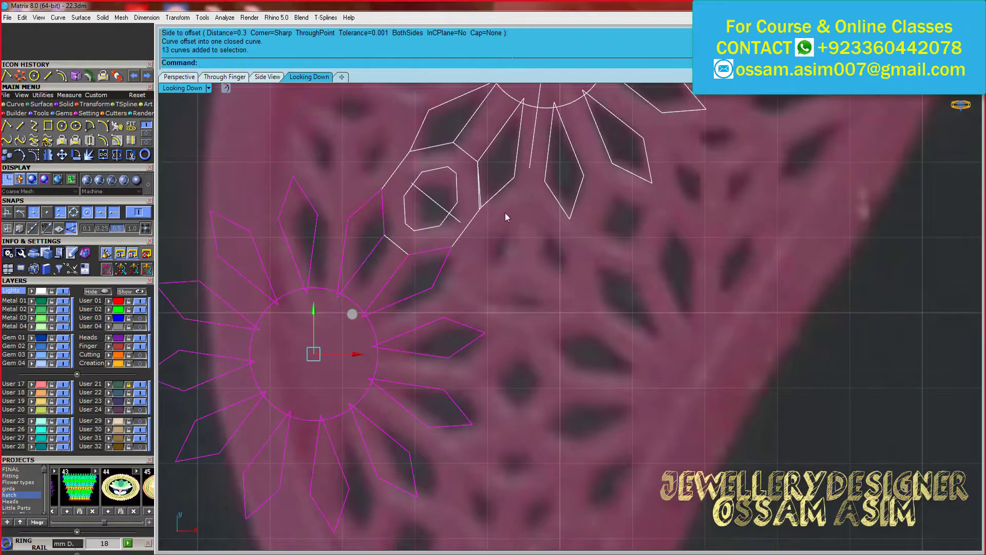
{"action": "left_click", "coordinate": [540, 87]}
{"action": "left_click", "coordinate": [530, 167]}
{"action": "scroll", "coordinate": [445, 185], "scroll_direction": "up", "scroll_amount": 3}
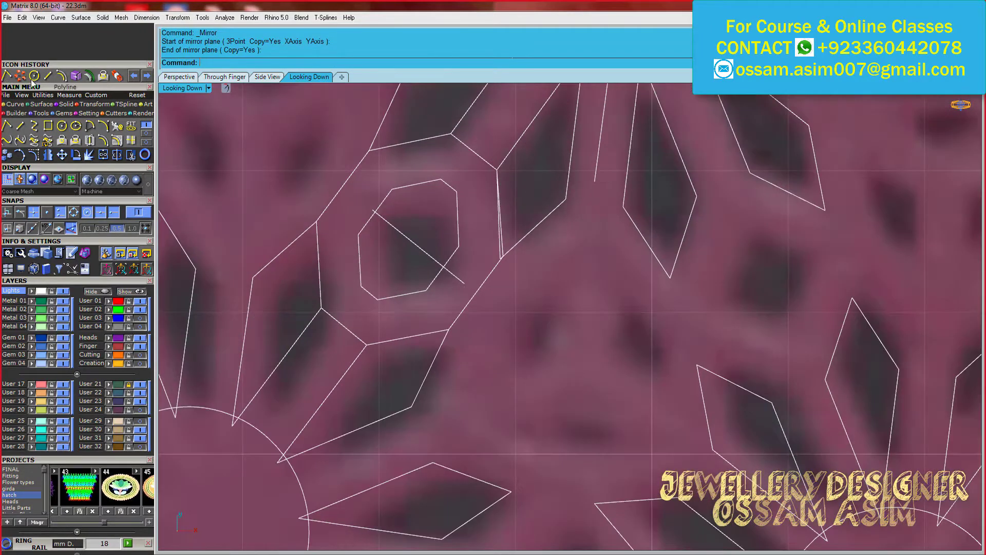
Begin a polyline tracing the corners of the triangular gap
{"action": "left_click", "coordinate": [6, 125]}
{"action": "left_click", "coordinate": [623, 206]}
{"action": "left_click", "coordinate": [566, 199]}
{"action": "left_click", "coordinate": [502, 255]}
{"action": "left_click", "coordinate": [448, 329]}
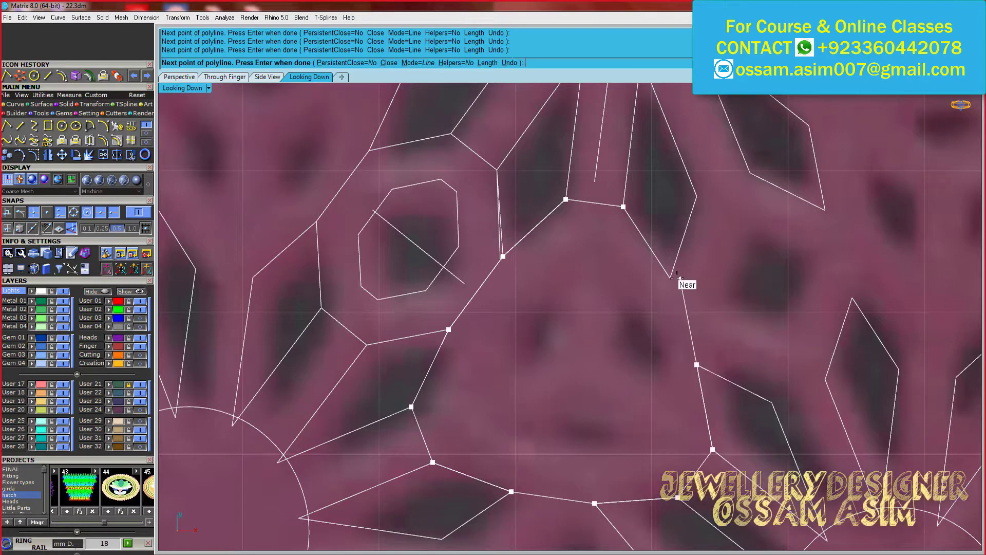
Close the triangle outline and offset it inward
{"action": "left_click", "coordinate": [623, 206]}
{"action": "scroll", "coordinate": [737, 311], "scroll_direction": "down", "scroll_amount": 1}
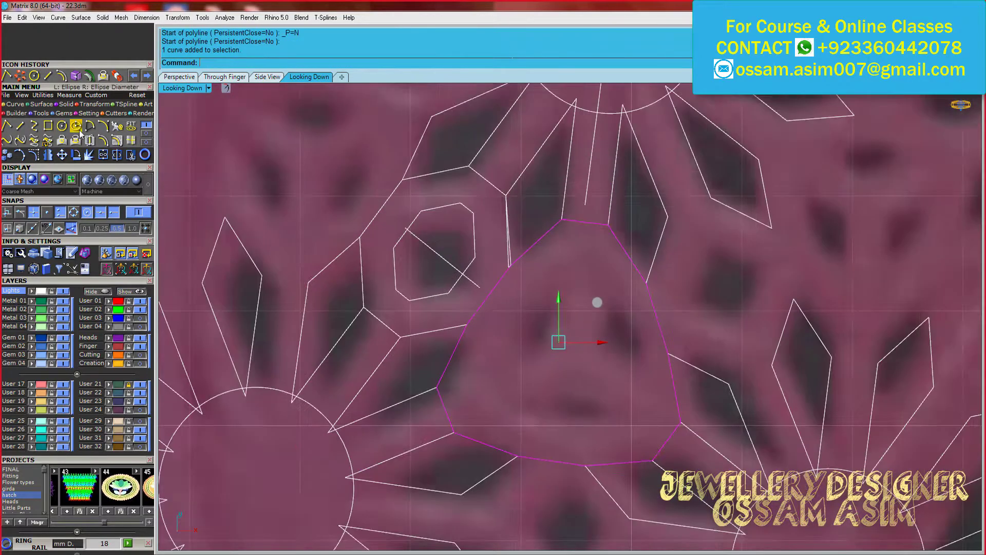
{"action": "left_click", "coordinate": [504, 324]}
{"action": "scroll", "coordinate": [513, 303], "scroll_direction": "down", "scroll_amount": 5}
{"action": "scroll", "coordinate": [525, 288], "scroll_direction": "up", "scroll_amount": 5}
Draw a guide line from the triangle's top to its bottom midpoint and mirror it
{"action": "left_click", "coordinate": [20, 125]}
{"action": "left_click", "coordinate": [515, 220]}
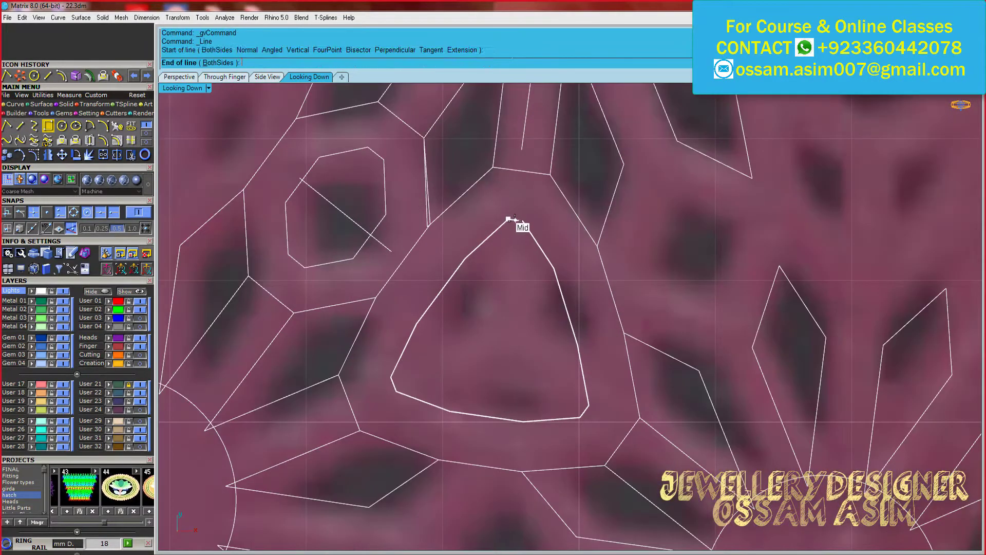
{"action": "left_click", "coordinate": [486, 416]}
{"action": "left_click", "coordinate": [392, 385]}
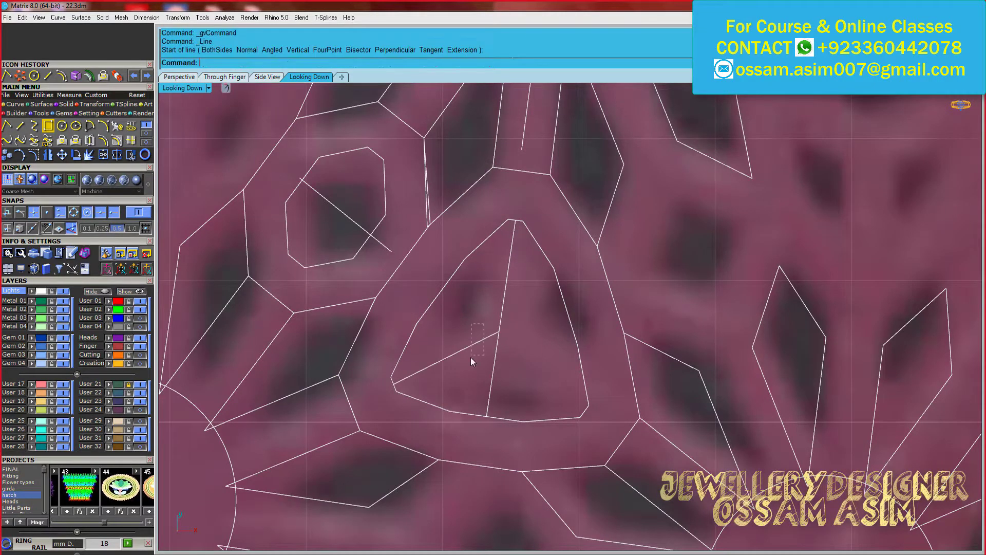
{"action": "scroll", "coordinate": [471, 357], "scroll_direction": "up", "scroll_amount": 3}
{"action": "left_click", "coordinate": [508, 323]}
Offset the vertical dividing line inside the triangle
{"action": "left_click", "coordinate": [539, 222]}
{"action": "scroll", "coordinate": [550, 237], "scroll_direction": "up", "scroll_amount": 1}
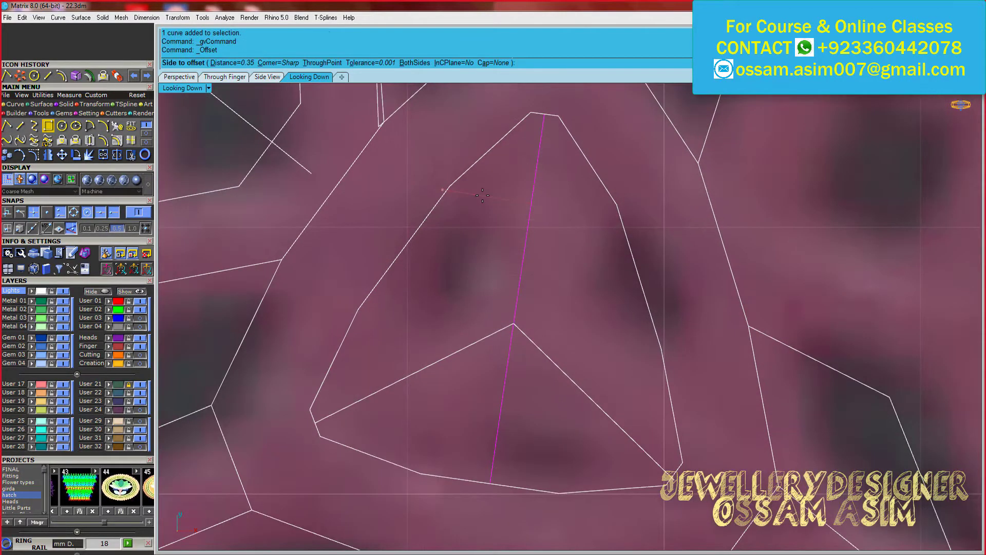
{"action": "left_click", "coordinate": [482, 195]}
{"action": "scroll", "coordinate": [501, 355], "scroll_direction": "down", "scroll_amount": 1}
Delete the unneeded curve and the stray small hexagon curve
{"action": "left_click", "coordinate": [432, 406]}
{"action": "key", "text": "Delete"}
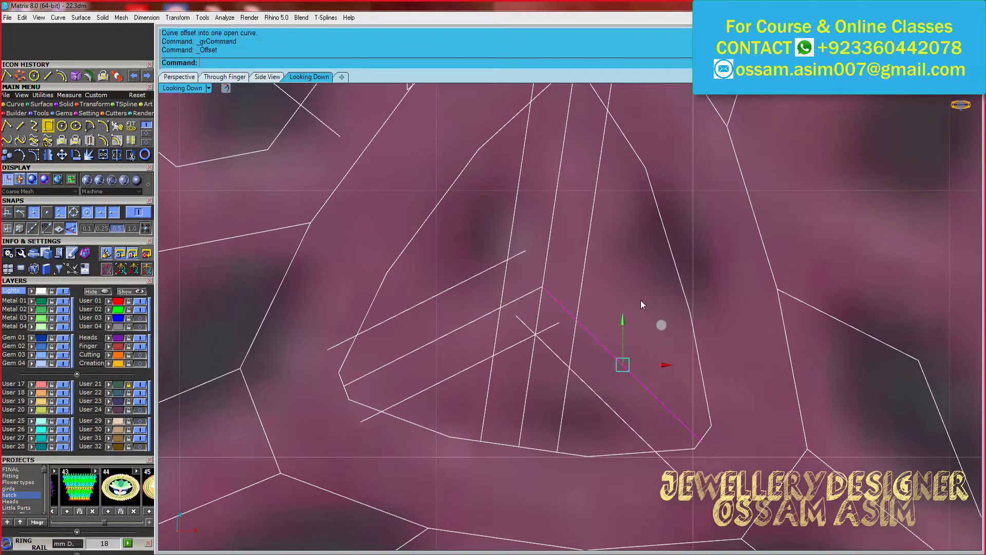
{"action": "scroll", "coordinate": [493, 246], "scroll_direction": "down", "scroll_amount": 3}
{"action": "left_click", "coordinate": [433, 211]}
{"action": "key", "text": "Delete"}
{"action": "scroll", "coordinate": [448, 302], "scroll_direction": "down", "scroll_amount": 2}
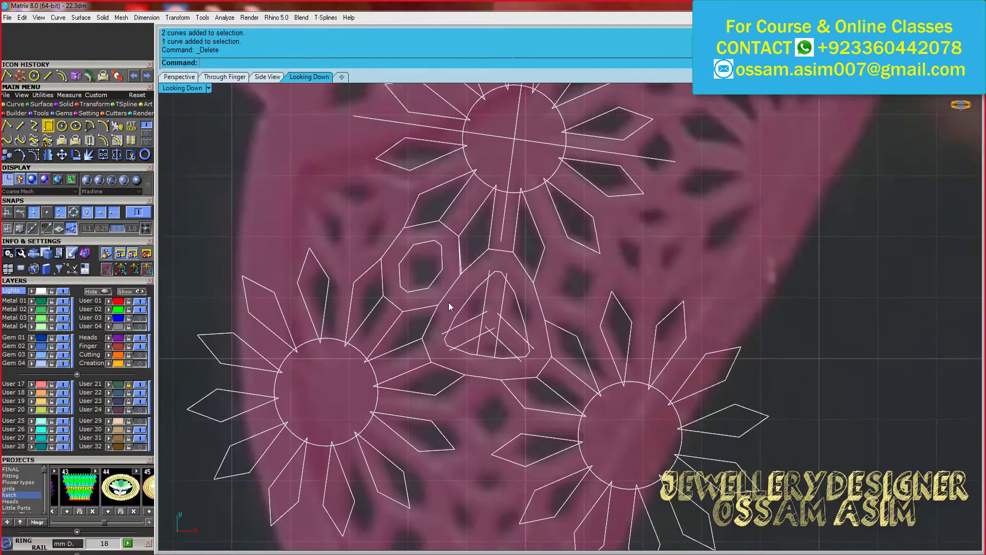
{"action": "scroll", "coordinate": [536, 263], "scroll_direction": "down", "scroll_amount": 2}
{"action": "scroll", "coordinate": [536, 263], "scroll_direction": "down", "scroll_amount": 2}
{"action": "scroll", "coordinate": [510, 270], "scroll_direction": "down", "scroll_amount": 1}
Copy the flower cluster to the right of the pink reference
{"action": "left_click_drag", "start_coordinate": [410, 199], "coordinate": [578, 356]}
{"action": "left_click", "coordinate": [7, 154]}
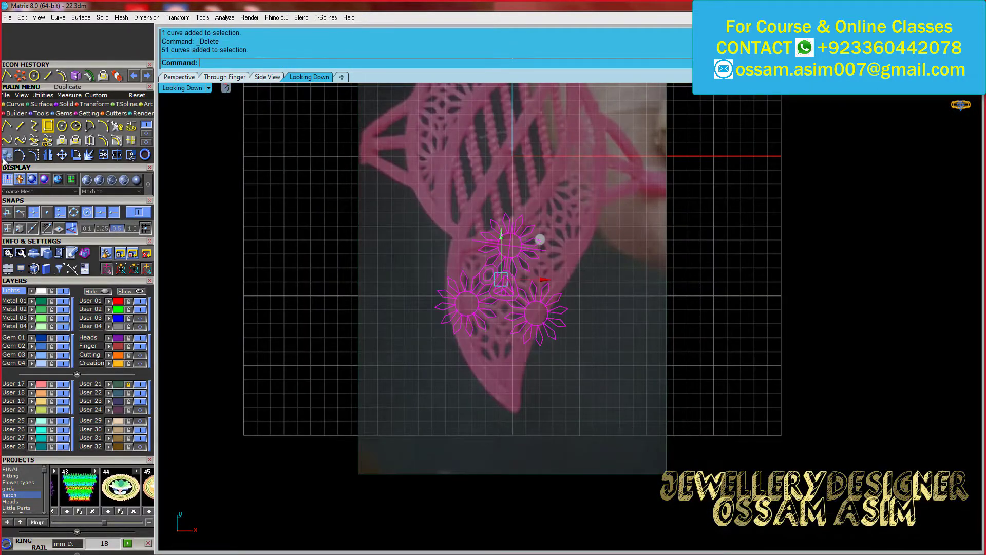
{"action": "scroll", "coordinate": [510, 235], "scroll_direction": "up", "scroll_amount": 3}
{"action": "left_click", "coordinate": [511, 235]}
{"action": "scroll", "coordinate": [510, 235], "scroll_direction": "down", "scroll_amount": 2}
{"action": "left_click", "coordinate": [583, 285]}
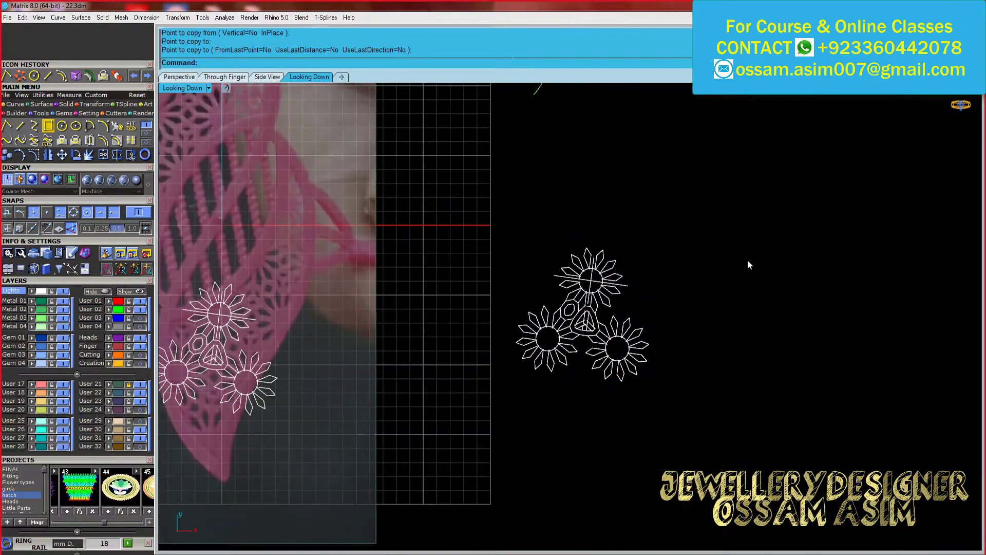
{"action": "scroll", "coordinate": [233, 402], "scroll_direction": "up", "scroll_amount": 2}
{"action": "scroll", "coordinate": [262, 407], "scroll_direction": "up", "scroll_amount": 1}
{"action": "scroll", "coordinate": [262, 407], "scroll_direction": "up", "scroll_amount": 1}
{"action": "scroll", "coordinate": [262, 407], "scroll_direction": "up", "scroll_amount": 1}
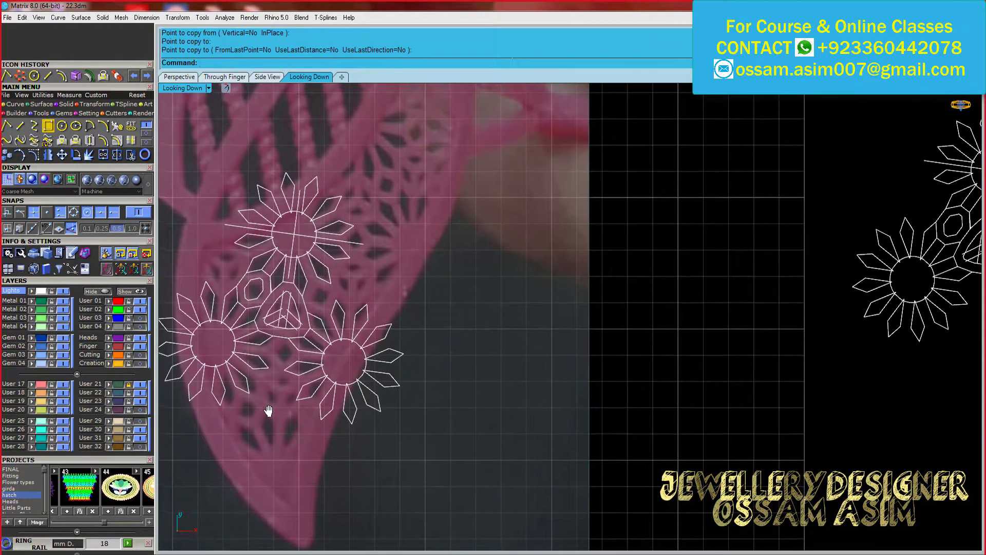
{"action": "scroll", "coordinate": [232, 328], "scroll_direction": "up", "scroll_amount": 2}
{"action": "scroll", "coordinate": [232, 328], "scroll_direction": "down", "scroll_amount": 3}
{"action": "scroll", "coordinate": [229, 316], "scroll_direction": "up", "scroll_amount": 3}
Delete the inner dividing lines of the triangle
{"action": "left_click", "coordinate": [345, 282]}
{"action": "key", "text": "Delete"}
{"action": "scroll", "coordinate": [381, 320], "scroll_direction": "up", "scroll_amount": 1}
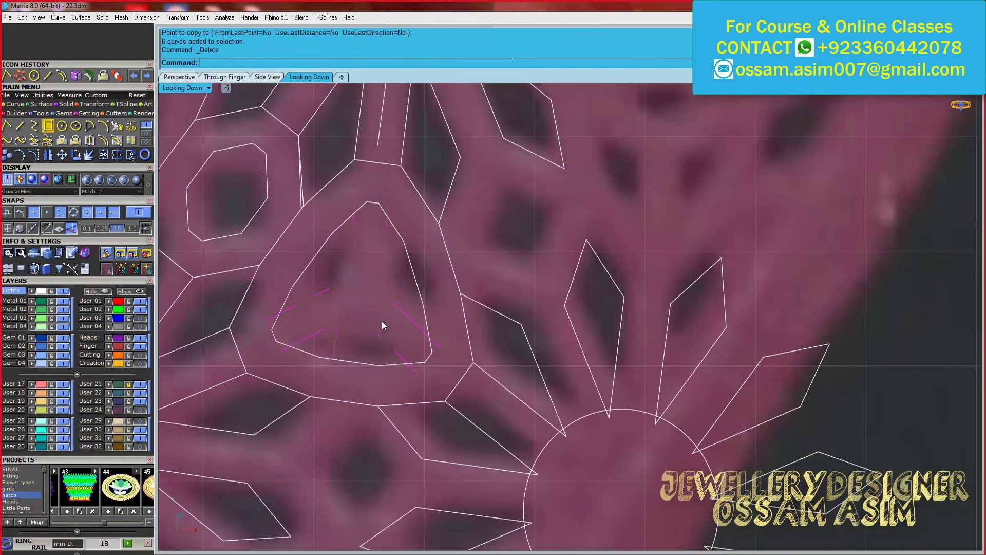
{"action": "scroll", "coordinate": [411, 314], "scroll_direction": "down", "scroll_amount": 2}
{"action": "scroll", "coordinate": [350, 331], "scroll_direction": "up", "scroll_amount": 1}
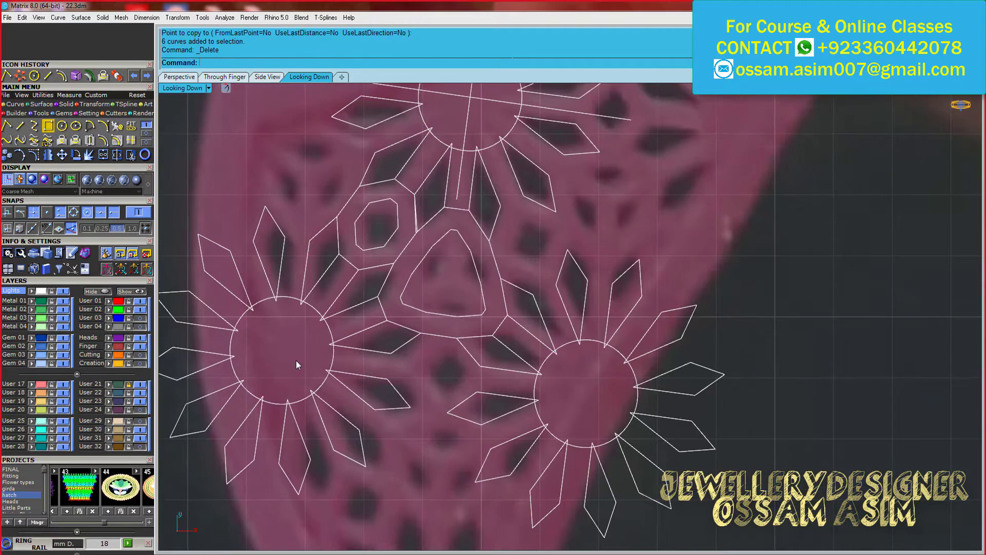
{"action": "scroll", "coordinate": [296, 360], "scroll_direction": "up", "scroll_amount": 1}
{"action": "scroll", "coordinate": [346, 338], "scroll_direction": "down", "scroll_amount": 3}
{"action": "scroll", "coordinate": [584, 306], "scroll_direction": "down", "scroll_amount": 1}
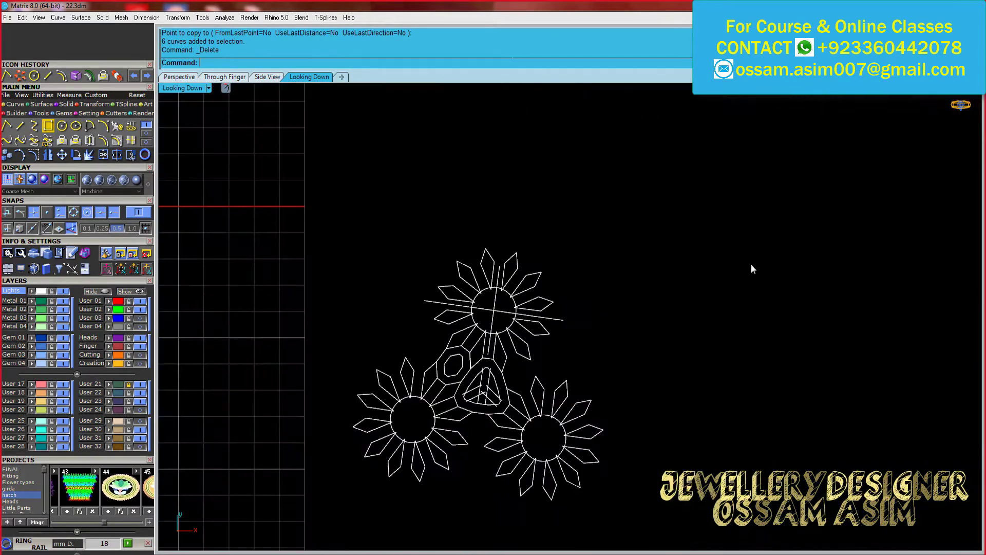
Rotate the copied cluster so the flowers stand upright
{"action": "key", "text": "ctrl+a"}
{"action": "left_click", "coordinate": [488, 194]}
{"action": "left_click", "coordinate": [471, 329]}
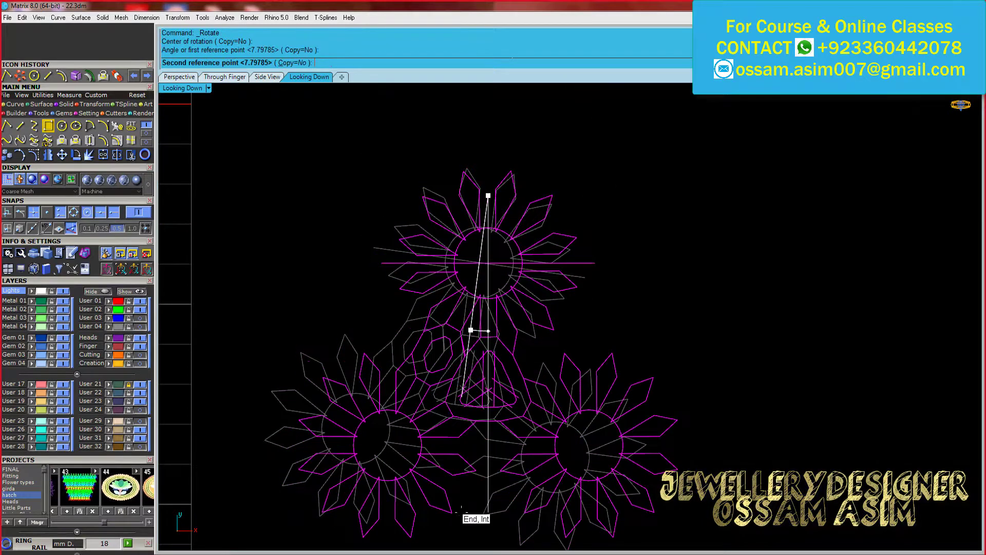
{"action": "left_click", "coordinate": [489, 331]}
{"action": "scroll", "coordinate": [522, 313], "scroll_direction": "down", "scroll_amount": 1}
{"action": "key", "text": "Escape"}
{"action": "scroll", "coordinate": [510, 389], "scroll_direction": "up", "scroll_amount": 3}
{"action": "scroll", "coordinate": [510, 389], "scroll_direction": "up", "scroll_amount": 1}
Delete the lower-right flower and leftover triangle lines, then save the file
{"action": "left_click", "coordinate": [565, 350]}
{"action": "key", "text": "Delete"}
{"action": "scroll", "coordinate": [473, 336], "scroll_direction": "up", "scroll_amount": 2}
{"action": "left_click", "coordinate": [473, 337]}
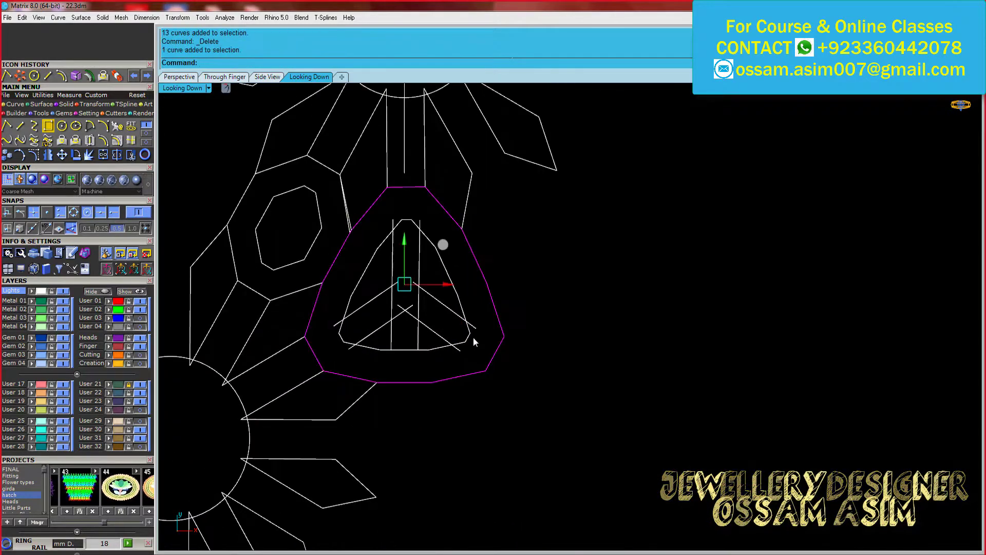
{"action": "key", "text": "Delete"}
{"action": "scroll", "coordinate": [386, 327], "scroll_direction": "down", "scroll_amount": 3}
{"action": "key", "text": "ctrl+s"}
{"action": "scroll", "coordinate": [433, 321], "scroll_direction": "up", "scroll_amount": 1}
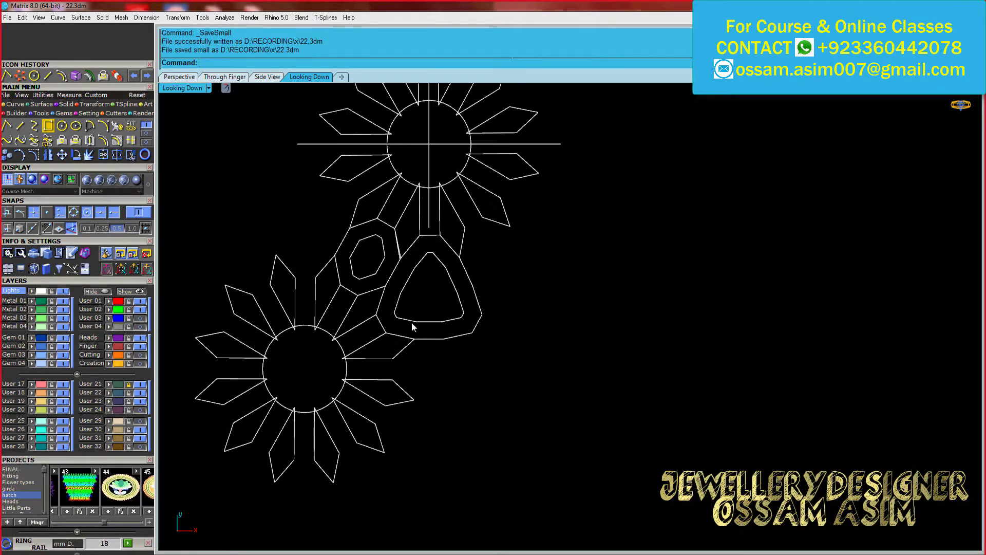
Put the triangle cell on the green layer and the octagon cell on the red layer
{"action": "left_click_drag", "start_coordinate": [362, 258], "coordinate": [340, 251]}
{"action": "left_click", "coordinate": [455, 379]}
{"action": "scroll", "coordinate": [450, 293], "scroll_direction": "up", "scroll_amount": 1}
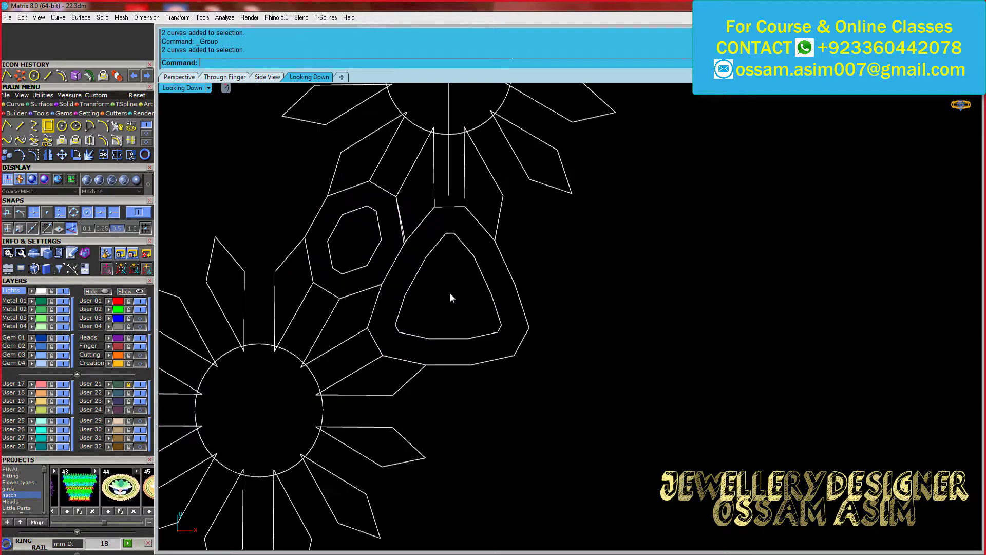
{"action": "left_click", "coordinate": [450, 293]}
{"action": "left_click", "coordinate": [110, 307]}
{"action": "scroll", "coordinate": [320, 267], "scroll_direction": "up", "scroll_amount": 1}
{"action": "left_click", "coordinate": [319, 267]}
{"action": "scroll", "coordinate": [545, 364], "scroll_direction": "down", "scroll_amount": 3}
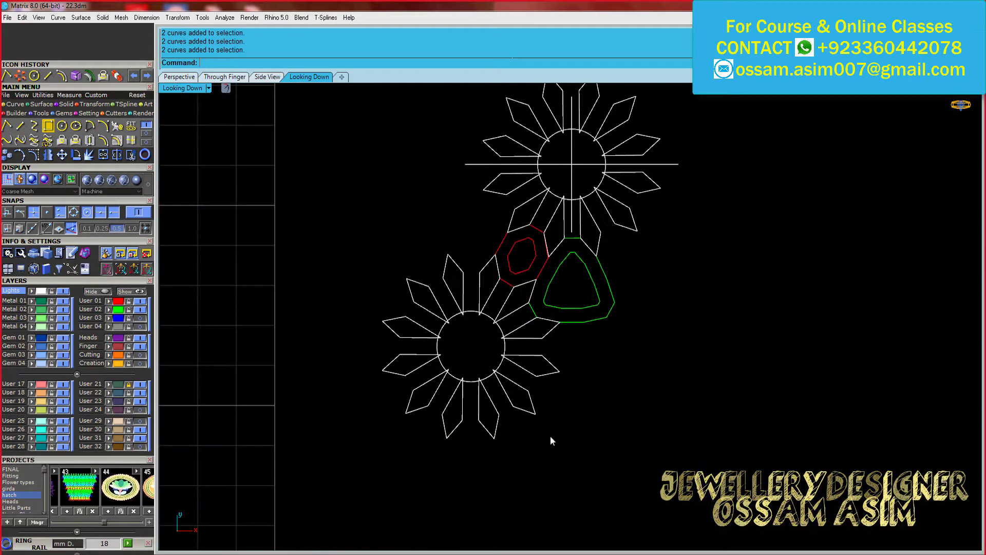
{"action": "left_click_drag", "start_coordinate": [602, 466], "coordinate": [460, 272]}
{"action": "left_click", "coordinate": [94, 104]}
Polar-array the flower, octagon and triangle 6 times around the upper flower's centre
{"action": "left_click", "coordinate": [117, 125]}
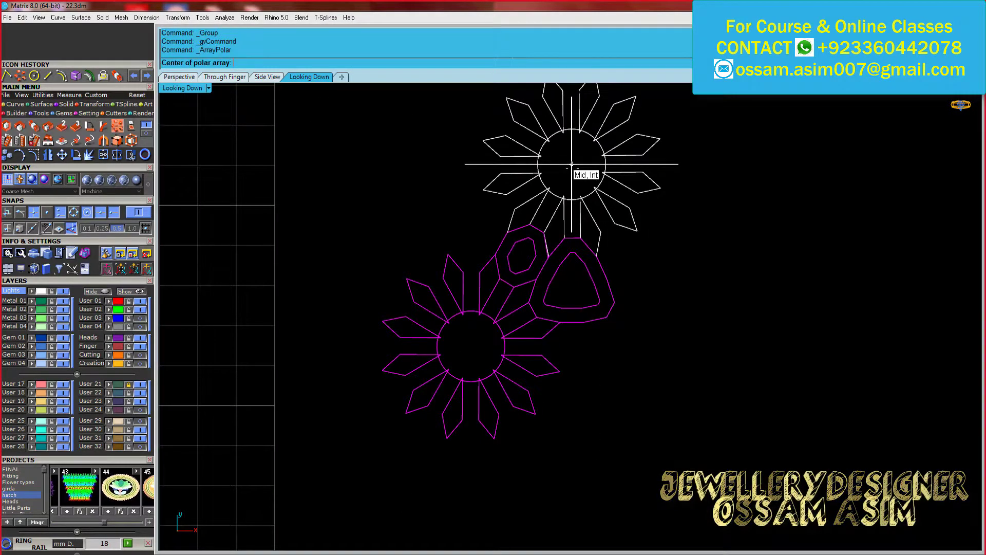
{"action": "left_click", "coordinate": [572, 165]}
{"action": "type", "text": "6"}
{"action": "key", "text": "Return"}
{"action": "key", "text": "Return"}
{"action": "scroll", "coordinate": [603, 403], "scroll_direction": "down", "scroll_amount": 1}
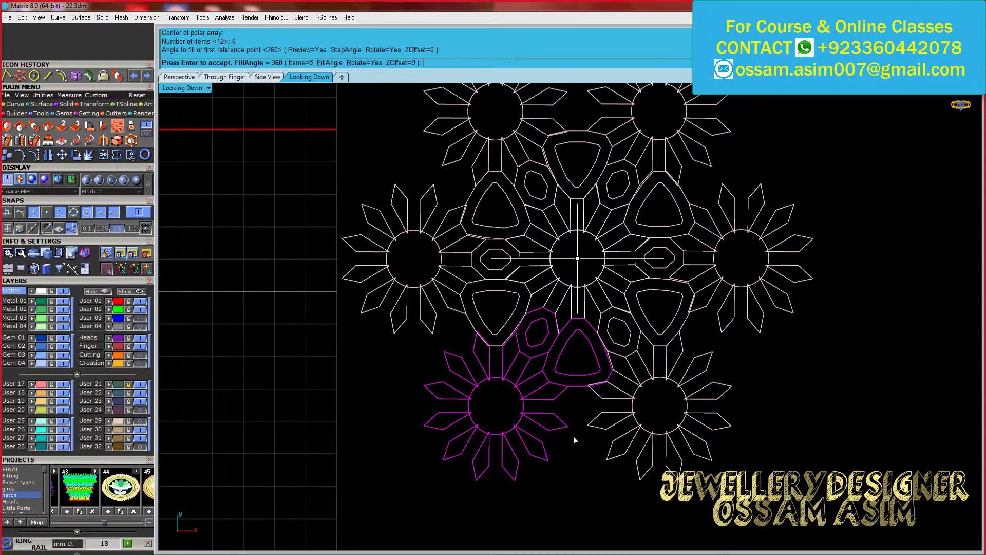
{"action": "key", "text": "Return"}
{"action": "scroll", "coordinate": [572, 311], "scroll_direction": "up", "scroll_amount": 1}
{"action": "scroll", "coordinate": [563, 300], "scroll_direction": "up", "scroll_amount": 2}
{"action": "scroll", "coordinate": [563, 300], "scroll_direction": "up", "scroll_amount": 2}
Undo and redo the six-copy polar array with a corrected centre point
{"action": "key", "text": "ctrl+z"}
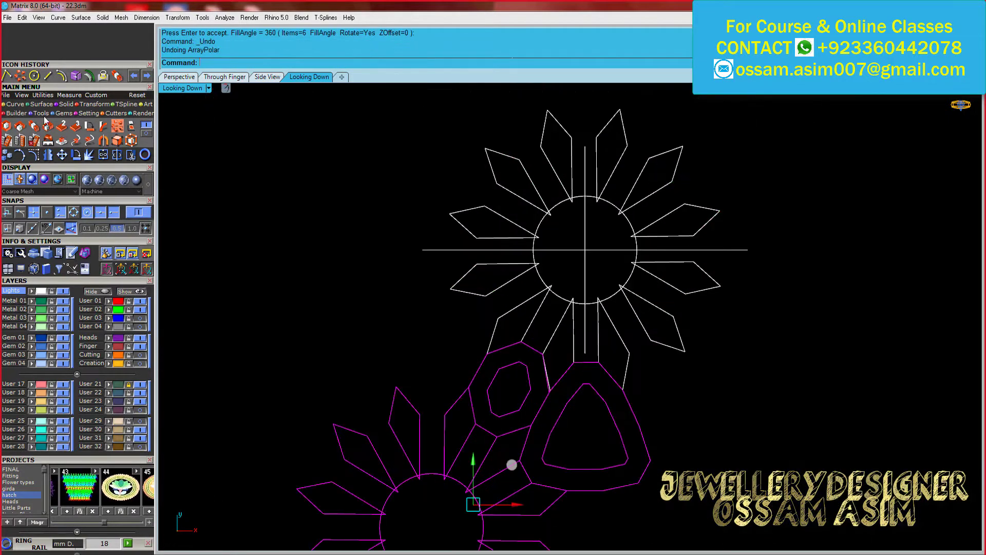
{"action": "key", "text": "Return"}
{"action": "left_click", "coordinate": [548, 214]}
{"action": "key", "text": "Return"}
{"action": "key", "text": "Return"}
{"action": "scroll", "coordinate": [649, 347], "scroll_direction": "up", "scroll_amount": 2}
{"action": "scroll", "coordinate": [506, 293], "scroll_direction": "up", "scroll_amount": 1}
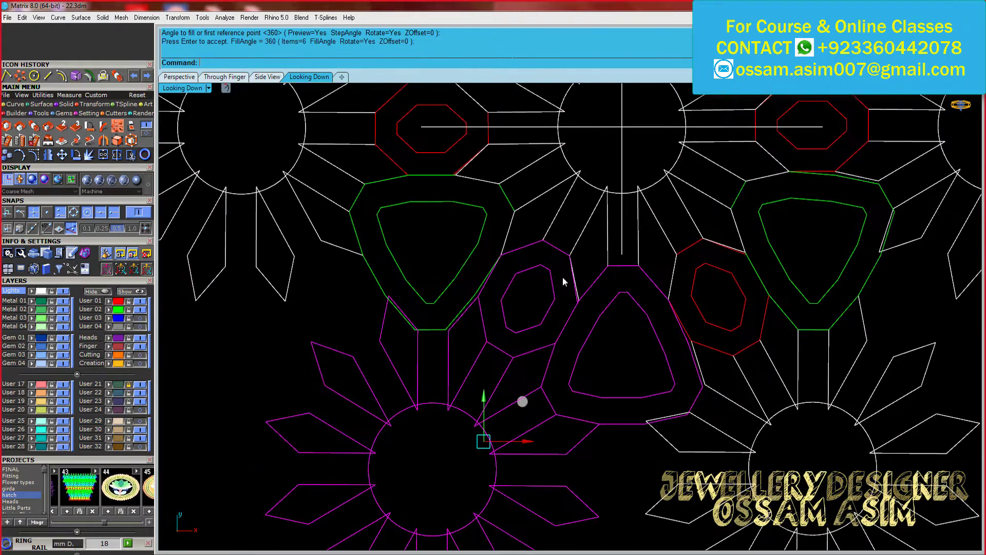
{"action": "scroll", "coordinate": [494, 300], "scroll_direction": "down", "scroll_amount": 3}
{"action": "scroll", "coordinate": [618, 262], "scroll_direction": "up", "scroll_amount": 2}
{"action": "key", "text": "Return"}
Scale the flower copy to fit the pattern
{"action": "left_click", "coordinate": [133, 127]}
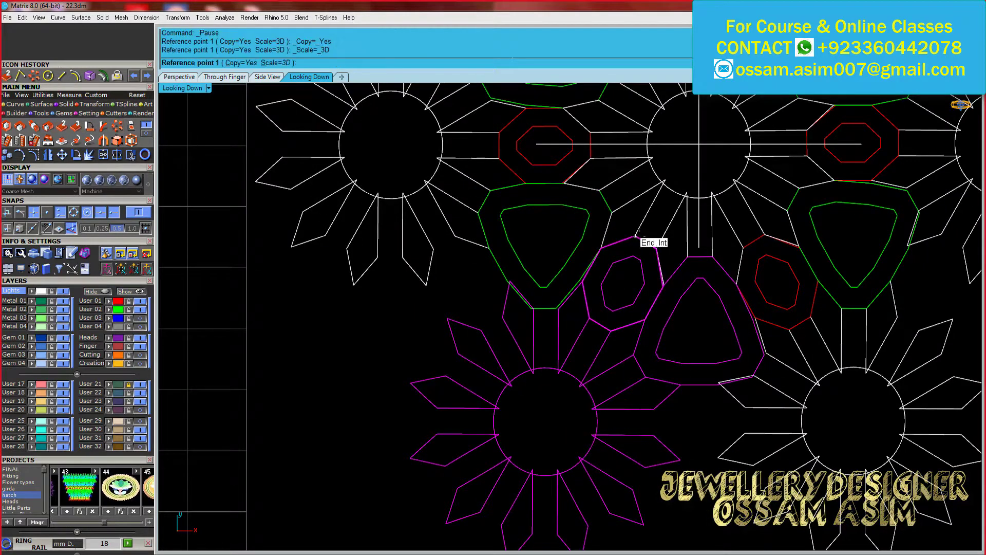
{"action": "left_click", "coordinate": [612, 310]}
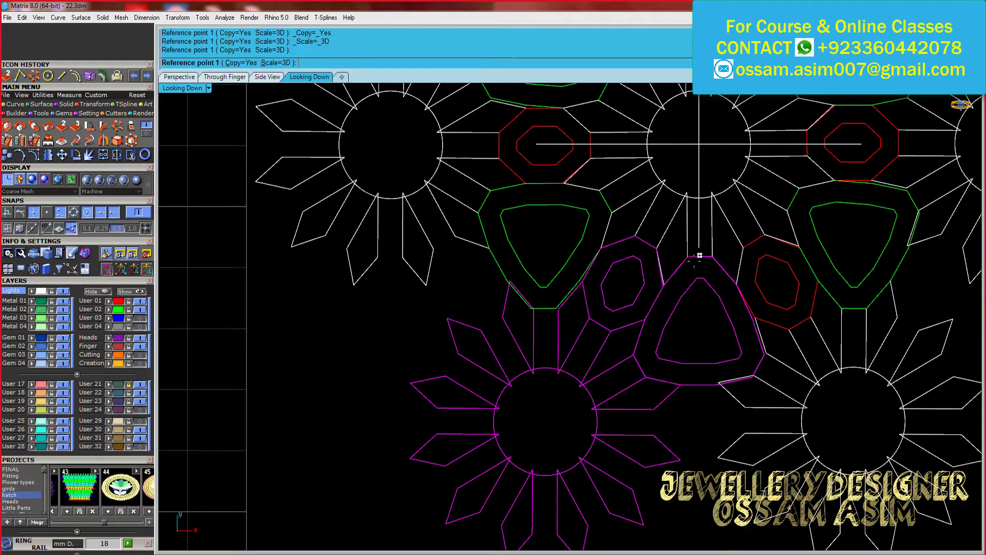
{"action": "left_click", "coordinate": [712, 256]}
{"action": "scroll", "coordinate": [616, 319], "scroll_direction": "down", "scroll_amount": 1}
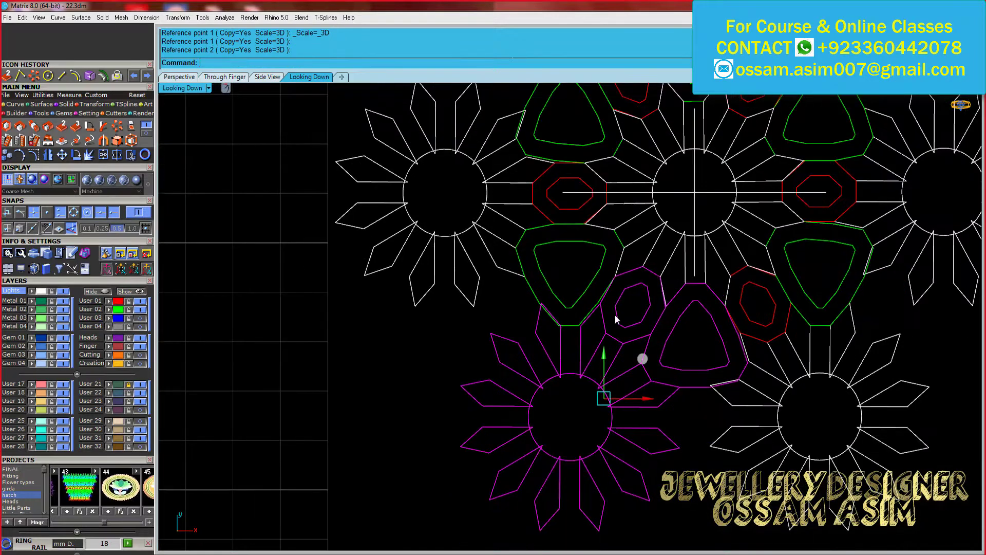
Place a copy of the cluster onto the upper-left flower to extend the lattice
{"action": "key", "text": "Return"}
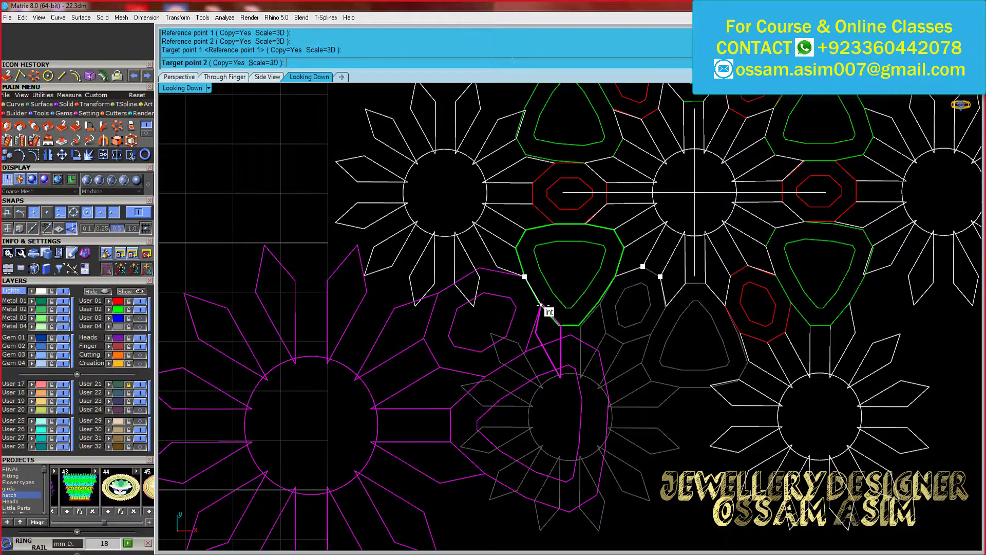
{"action": "left_click", "coordinate": [541, 305]}
{"action": "key", "text": "Escape"}
{"action": "scroll", "coordinate": [635, 319], "scroll_direction": "up", "scroll_amount": 1}
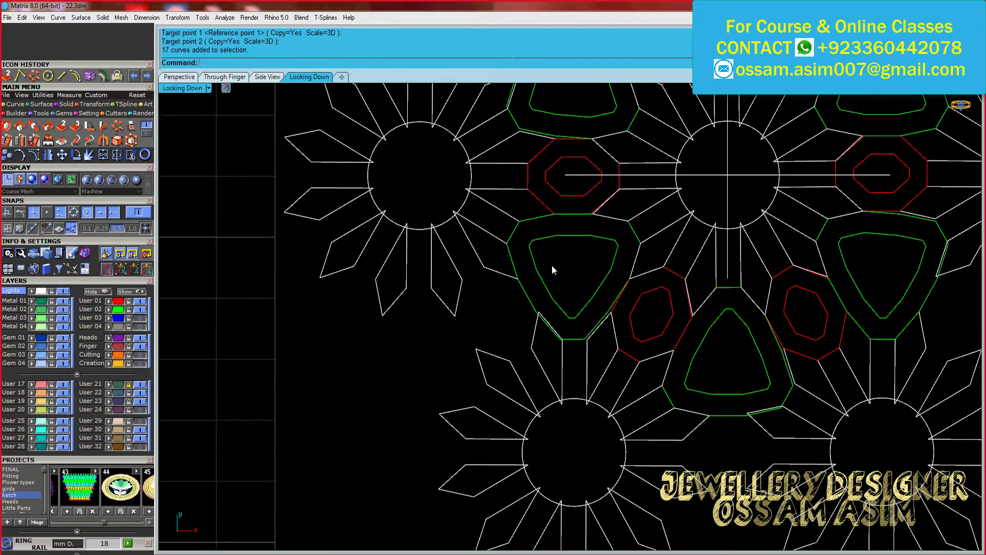
{"action": "left_click_drag", "start_coordinate": [557, 316], "coordinate": [285, 84]}
{"action": "key", "text": "Escape"}
{"action": "scroll", "coordinate": [529, 297], "scroll_direction": "down", "scroll_amount": 1}
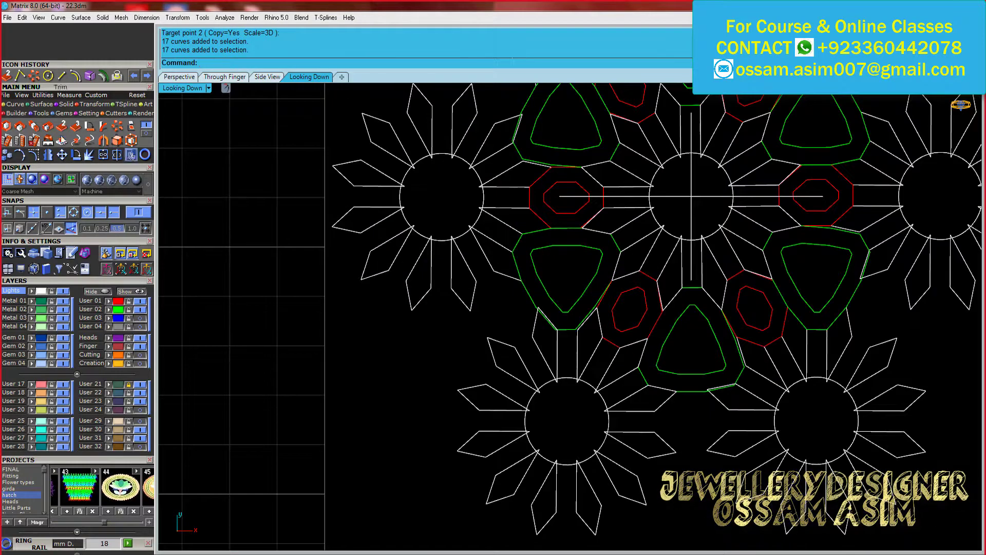
Cancel a stray line, then mirror the upper-right flower and top triangle
{"action": "left_click", "coordinate": [131, 155]}
{"action": "scroll", "coordinate": [511, 198], "scroll_direction": "down", "scroll_amount": 1}
{"action": "scroll", "coordinate": [574, 177], "scroll_direction": "down", "scroll_amount": 2}
{"action": "key", "text": "Escape"}
{"action": "left_click", "coordinate": [606, 202]}
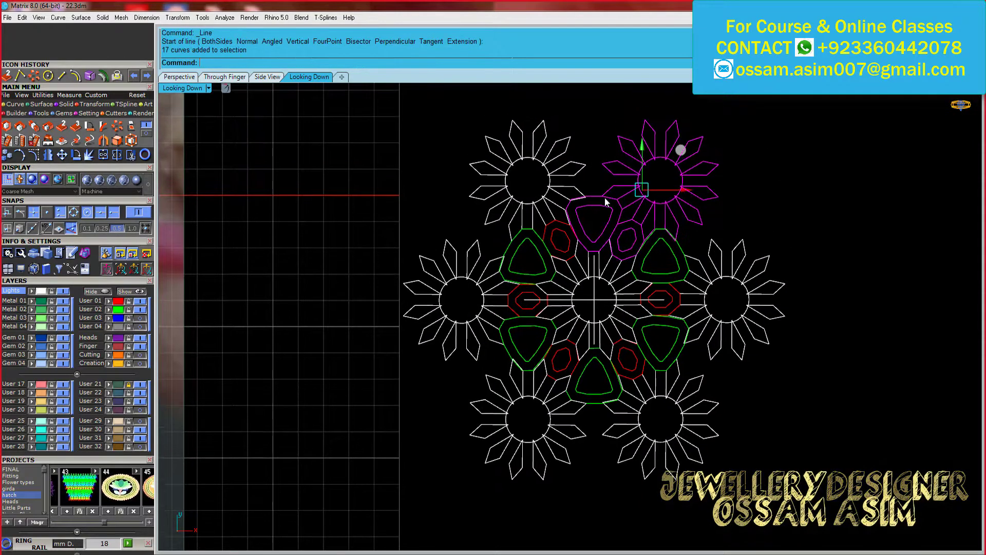
{"action": "left_click", "coordinate": [595, 205]}
{"action": "scroll", "coordinate": [601, 197], "scroll_direction": "up", "scroll_amount": 2}
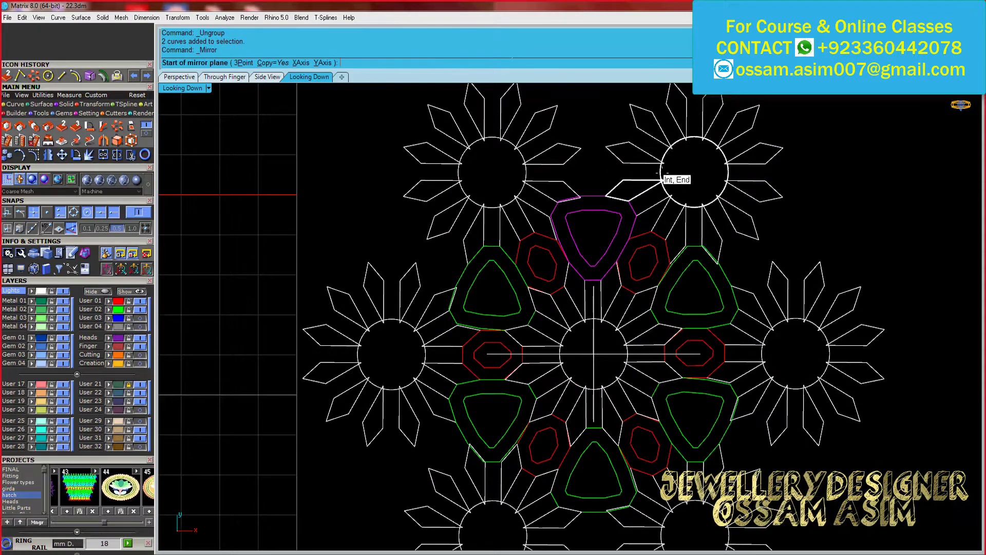
{"action": "left_click", "coordinate": [660, 174]}
{"action": "scroll", "coordinate": [830, 211], "scroll_direction": "down", "scroll_amount": 2}
{"action": "left_click", "coordinate": [557, 309]}
{"action": "scroll", "coordinate": [476, 302], "scroll_direction": "up", "scroll_amount": 3}
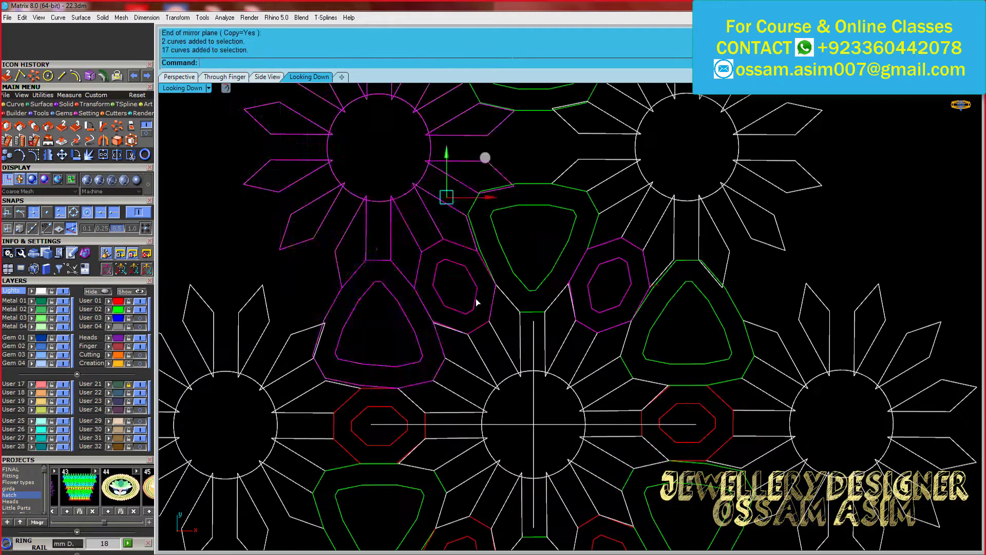
{"action": "scroll", "coordinate": [477, 302], "scroll_direction": "down", "scroll_amount": 3}
Mirror the octagons through the flower centre
{"action": "key", "text": "Return"}
{"action": "scroll", "coordinate": [529, 257], "scroll_direction": "up", "scroll_amount": 1}
{"action": "scroll", "coordinate": [528, 234], "scroll_direction": "up", "scroll_amount": 2}
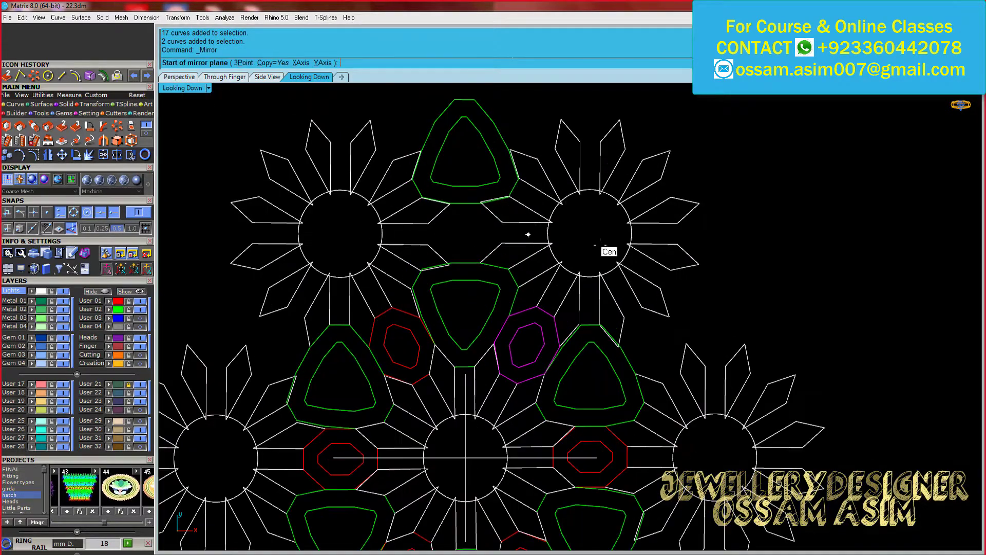
{"action": "left_click", "coordinate": [590, 232]}
{"action": "scroll", "coordinate": [634, 220], "scroll_direction": "down", "scroll_amount": 3}
{"action": "scroll", "coordinate": [671, 121], "scroll_direction": "up", "scroll_amount": 2}
{"action": "left_click", "coordinate": [567, 154]}
{"action": "scroll", "coordinate": [545, 202], "scroll_direction": "down", "scroll_amount": 3}
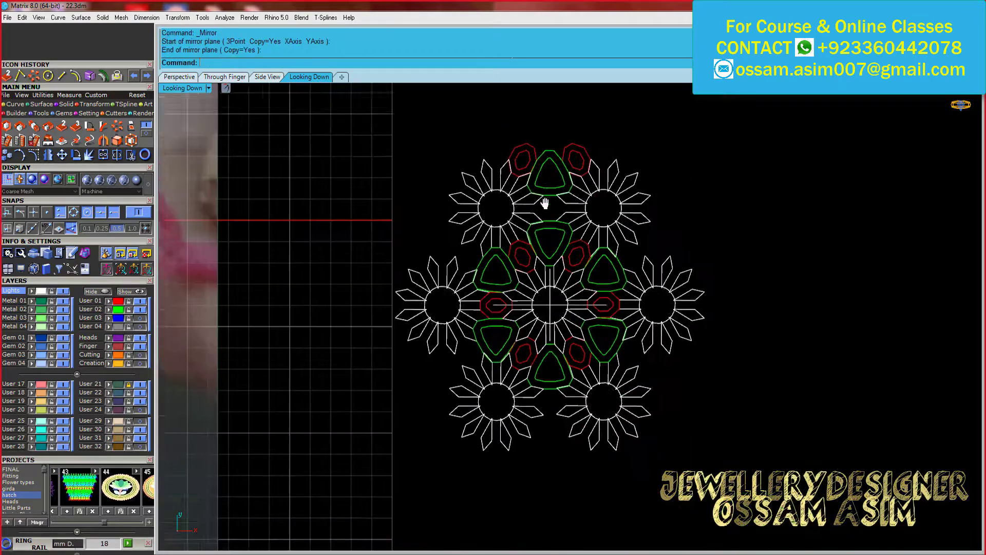
{"action": "scroll", "coordinate": [545, 203], "scroll_direction": "up", "scroll_amount": 2}
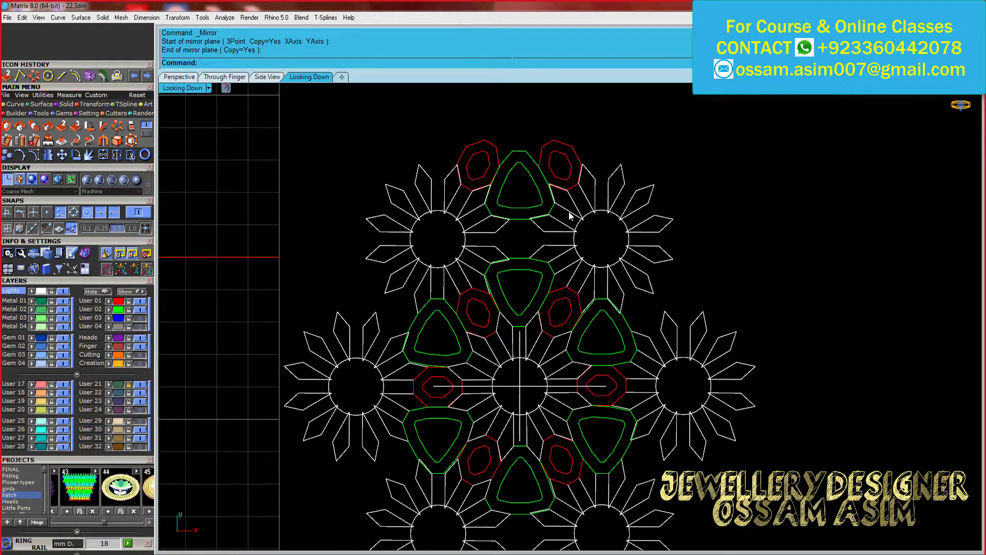
Select the right flower and zoom around the pattern to inspect it
{"action": "left_click", "coordinate": [568, 212]}
{"action": "scroll", "coordinate": [515, 149], "scroll_direction": "up", "scroll_amount": 3}
{"action": "scroll", "coordinate": [508, 157], "scroll_direction": "down", "scroll_amount": 1}
{"action": "scroll", "coordinate": [513, 165], "scroll_direction": "down", "scroll_amount": 1}
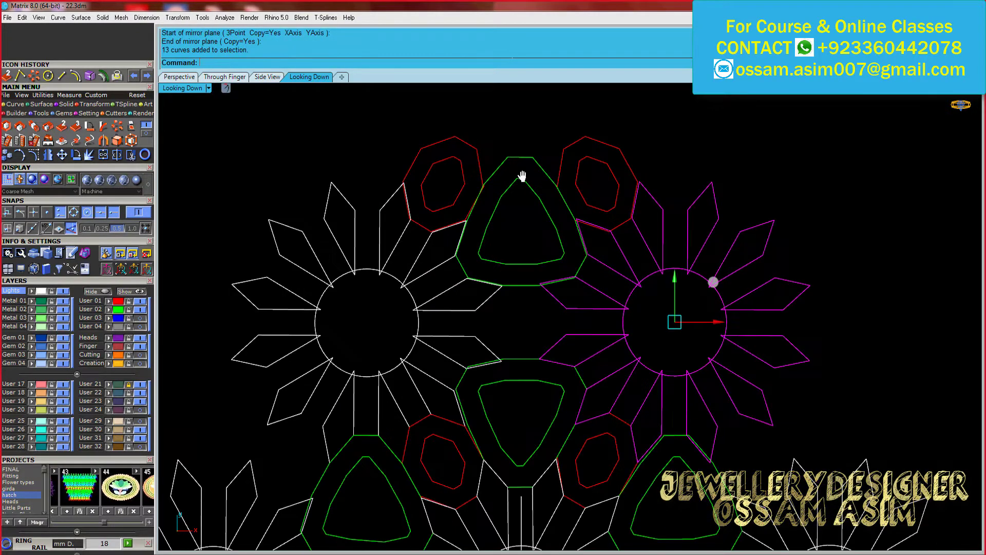
{"action": "scroll", "coordinate": [522, 177], "scroll_direction": "up", "scroll_amount": 1}
{"action": "scroll", "coordinate": [511, 205], "scroll_direction": "down", "scroll_amount": 3}
{"action": "scroll", "coordinate": [399, 266], "scroll_direction": "up", "scroll_amount": 1}
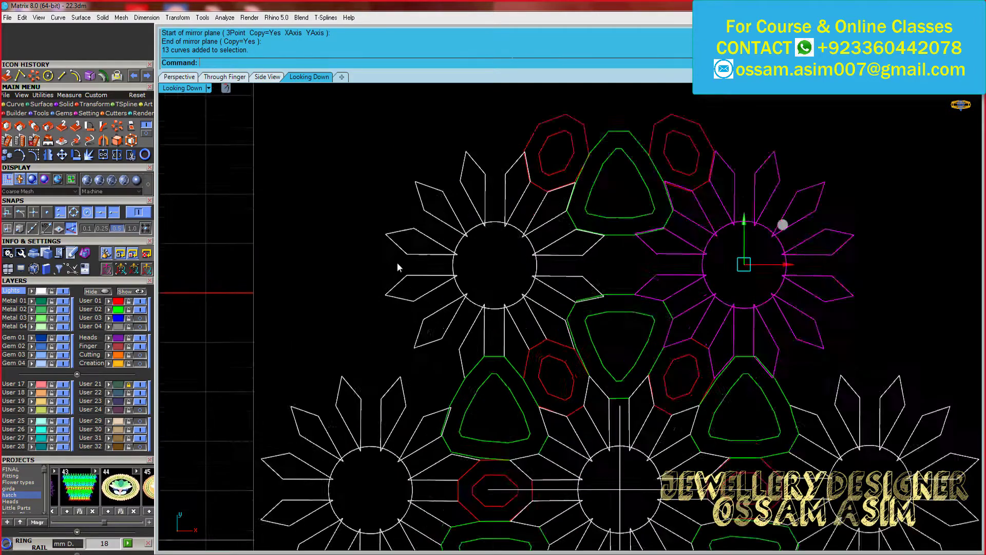
{"action": "scroll", "coordinate": [568, 364], "scroll_direction": "down", "scroll_amount": 1}
{"action": "scroll", "coordinate": [530, 255], "scroll_direction": "down", "scroll_amount": 1}
{"action": "scroll", "coordinate": [559, 209], "scroll_direction": "down", "scroll_amount": 2}
{"action": "scroll", "coordinate": [486, 216], "scroll_direction": "up", "scroll_amount": 4}
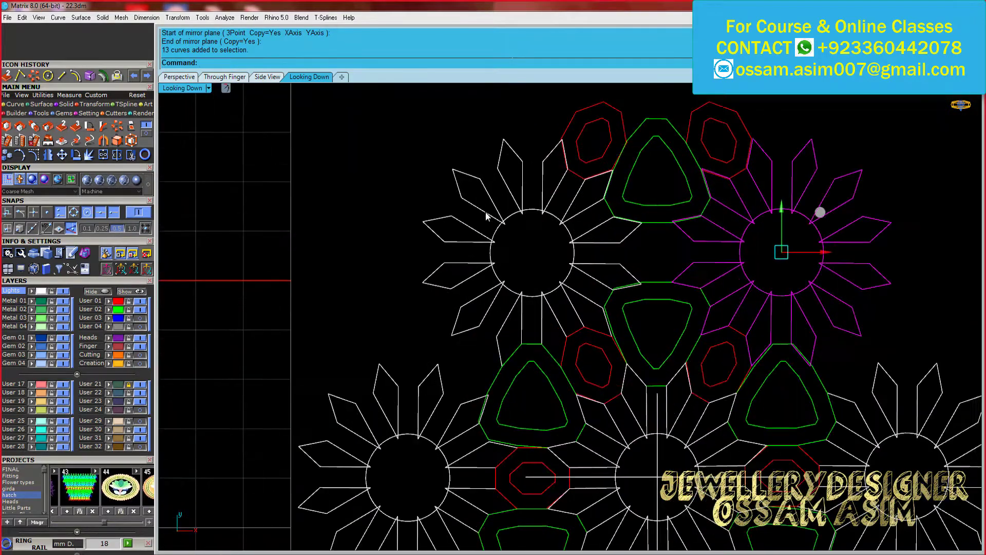
{"action": "scroll", "coordinate": [552, 283], "scroll_direction": "up", "scroll_amount": 1}
Move the top flower down to the green line's midpoint
{"action": "left_click", "coordinate": [569, 176]}
{"action": "scroll", "coordinate": [623, 200], "scroll_direction": "up", "scroll_amount": 2}
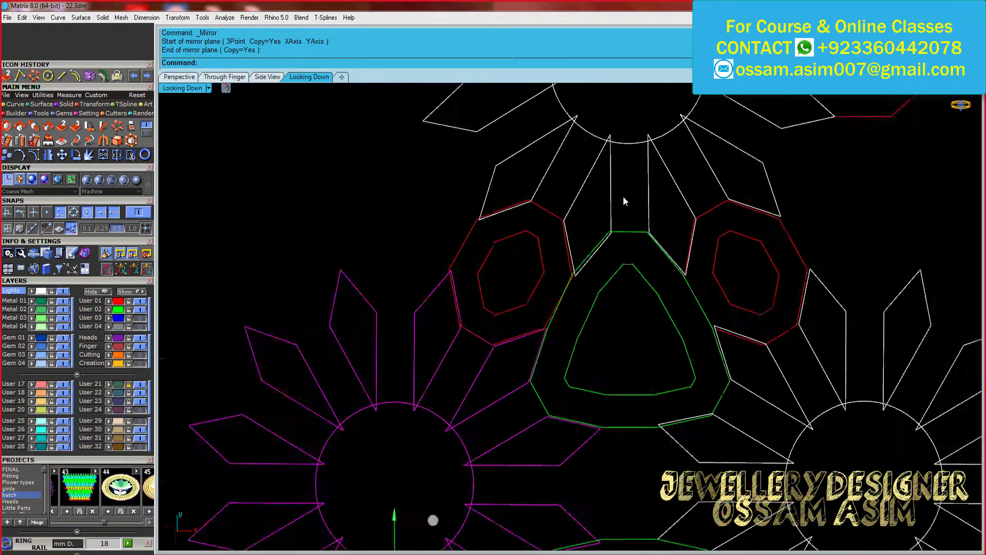
{"action": "scroll", "coordinate": [623, 200], "scroll_direction": "up", "scroll_amount": 2}
{"action": "left_click", "coordinate": [590, 185]}
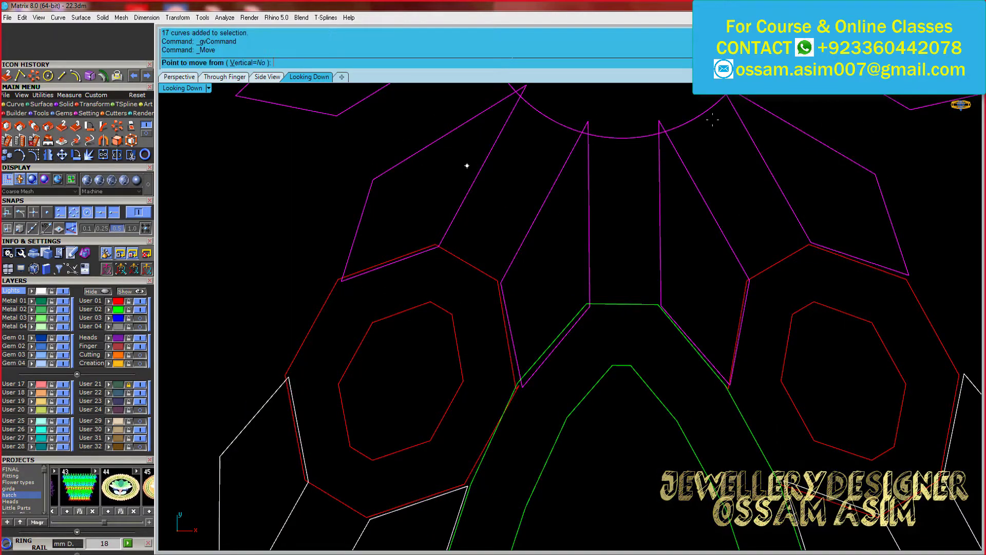
{"action": "left_click", "coordinate": [623, 137]}
{"action": "left_click", "coordinate": [624, 304]}
{"action": "scroll", "coordinate": [631, 288], "scroll_direction": "down", "scroll_amount": 5}
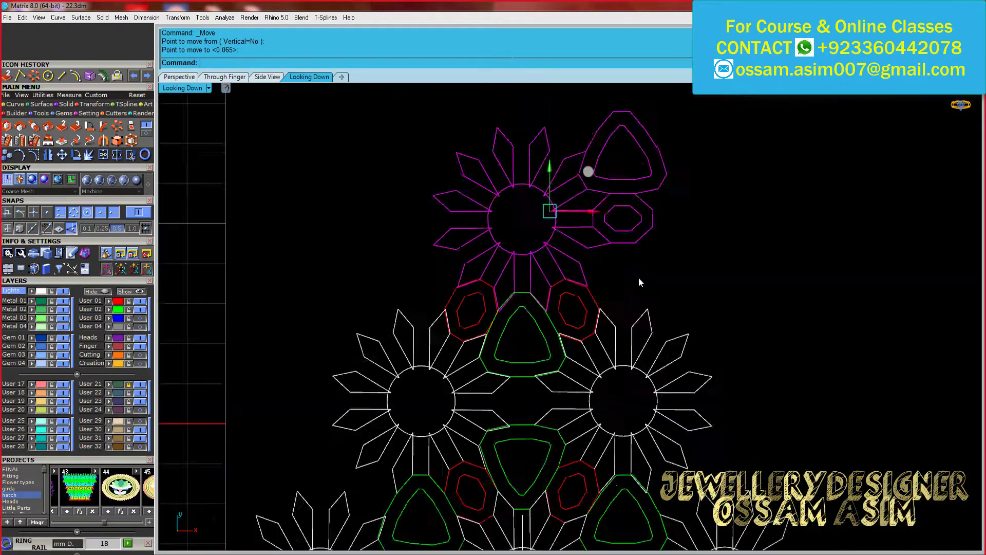
{"action": "scroll", "coordinate": [638, 277], "scroll_direction": "up", "scroll_amount": 1}
{"action": "scroll", "coordinate": [533, 275], "scroll_direction": "down", "scroll_amount": 3}
Polar-array the top flower, octagons and triangle into 6 items around the pattern centre
{"action": "left_click", "coordinate": [624, 204]}
{"action": "scroll", "coordinate": [458, 280], "scroll_direction": "down", "scroll_amount": 1}
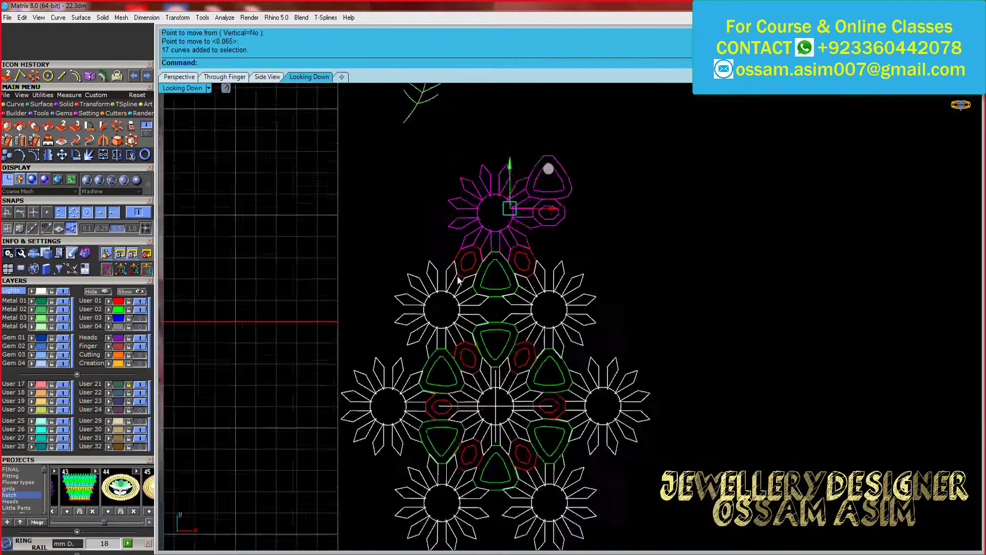
{"action": "scroll", "coordinate": [459, 279], "scroll_direction": "up", "scroll_amount": 2}
{"action": "left_click_drag", "start_coordinate": [617, 227], "coordinate": [465, 255]}
{"action": "scroll", "coordinate": [477, 253], "scroll_direction": "down", "scroll_amount": 2}
{"action": "left_click", "coordinate": [118, 140]}
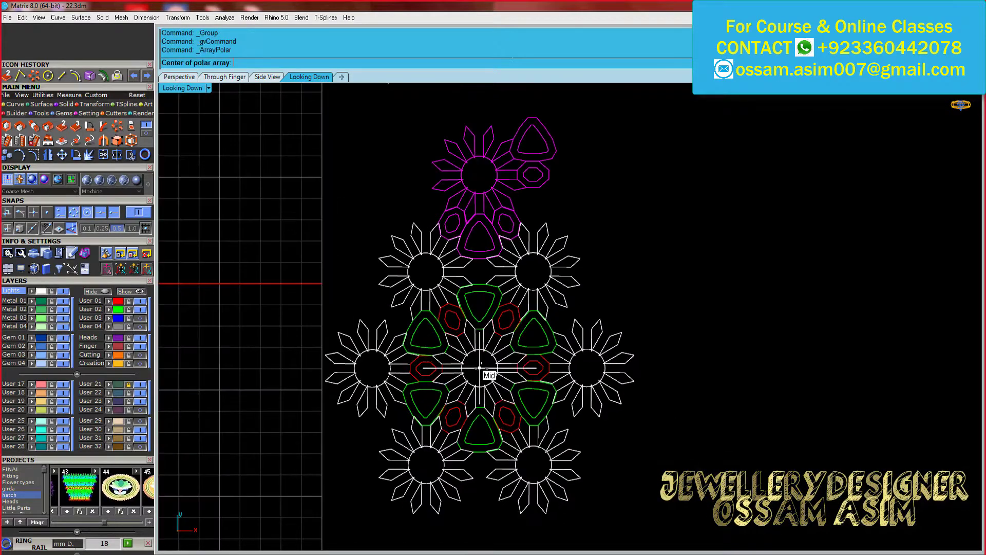
{"action": "left_click", "coordinate": [478, 367]}
{"action": "key", "text": "Return"}
{"action": "key", "text": "Return"}
Mirror the top triangle and octagon leftward through the top flower
{"action": "scroll", "coordinate": [650, 200], "scroll_direction": "down", "scroll_amount": 2}
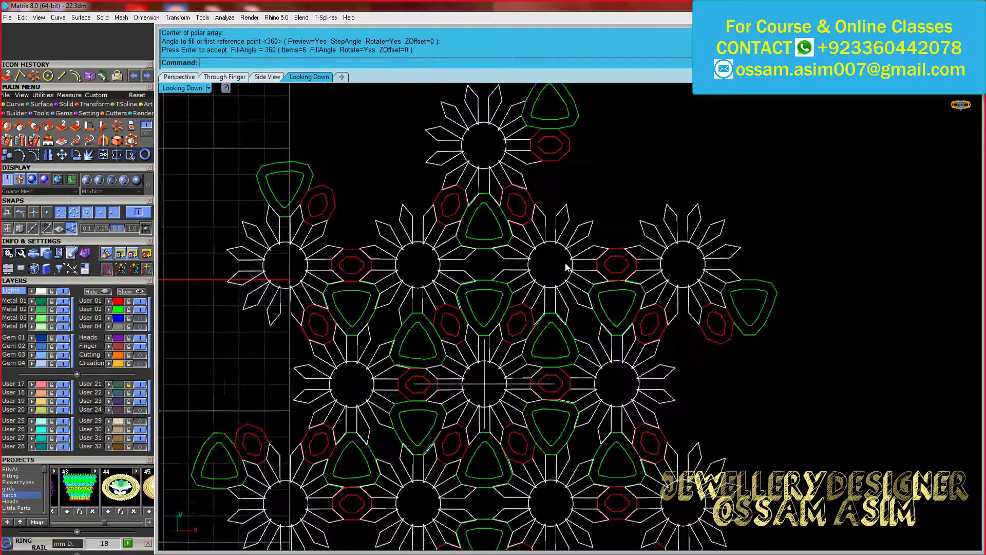
{"action": "scroll", "coordinate": [568, 286], "scroll_direction": "up", "scroll_amount": 1}
{"action": "scroll", "coordinate": [541, 224], "scroll_direction": "up", "scroll_amount": 1}
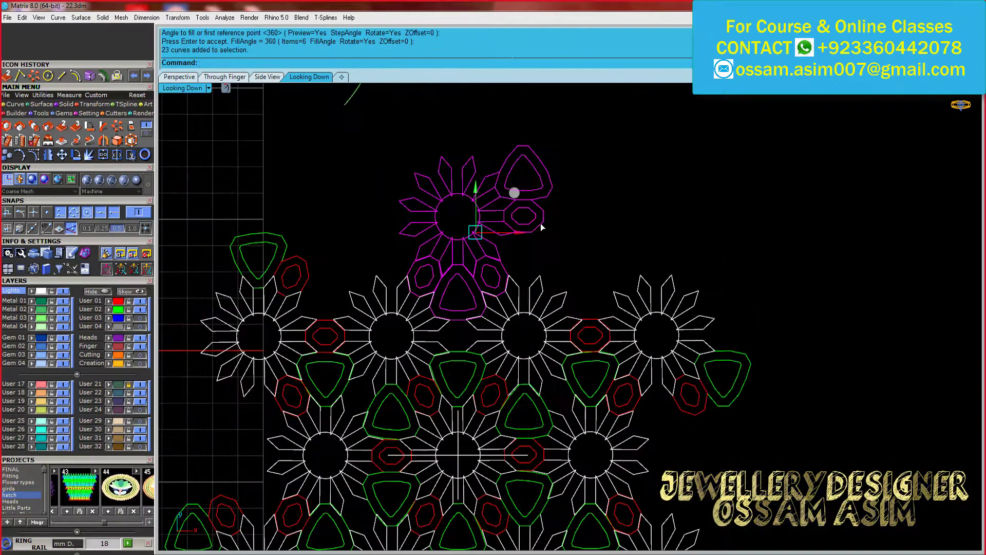
{"action": "left_click", "coordinate": [529, 180]}
{"action": "left_click", "coordinate": [457, 456]}
{"action": "left_click", "coordinate": [457, 128]}
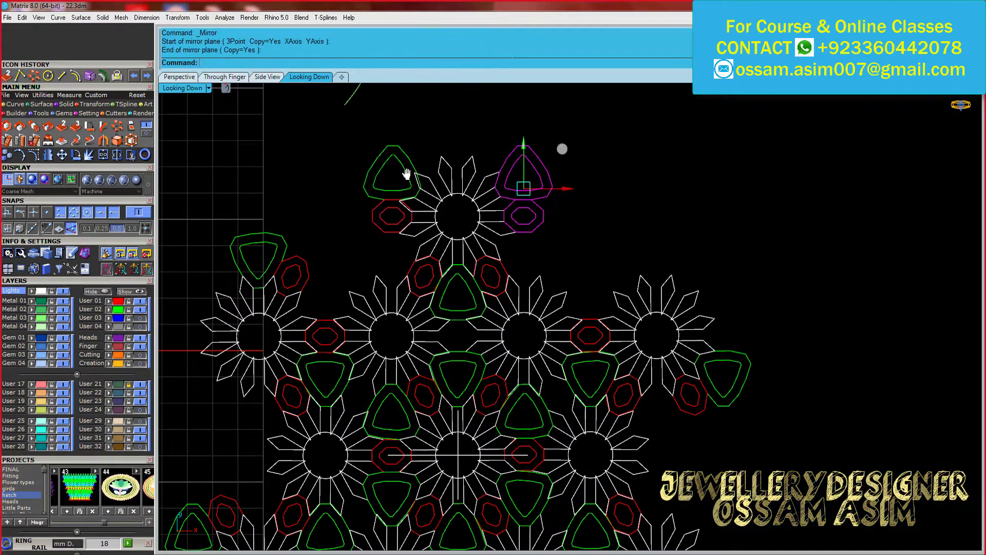
Rotate-copy the top flower about the pattern centre onto a flower centre
{"action": "right_click_drag", "start_coordinate": [387, 199], "coordinate": [427, 229]}
{"action": "left_click", "coordinate": [455, 248]}
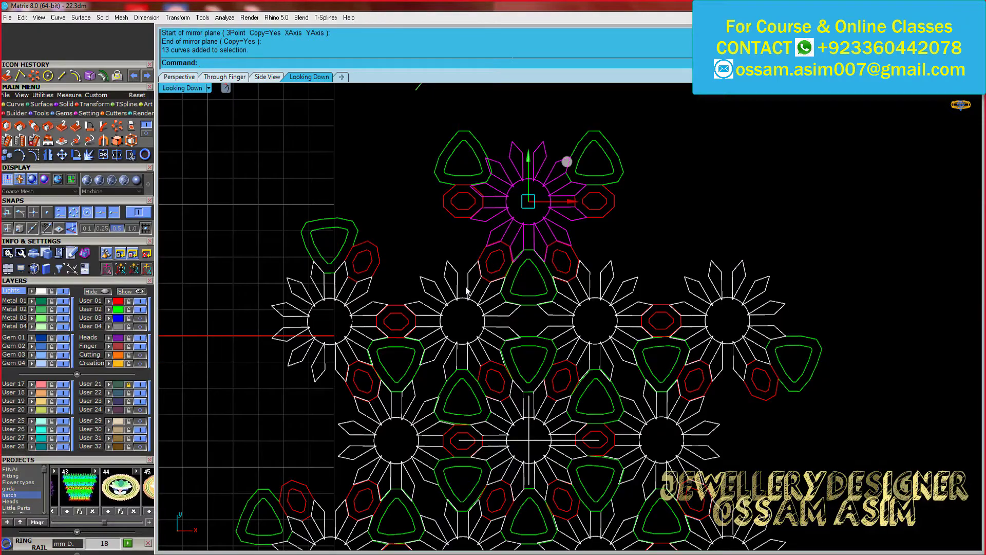
{"action": "left_click", "coordinate": [529, 439]}
{"action": "scroll", "coordinate": [488, 131], "scroll_direction": "down", "scroll_amount": 1}
{"action": "left_click", "coordinate": [488, 132]}
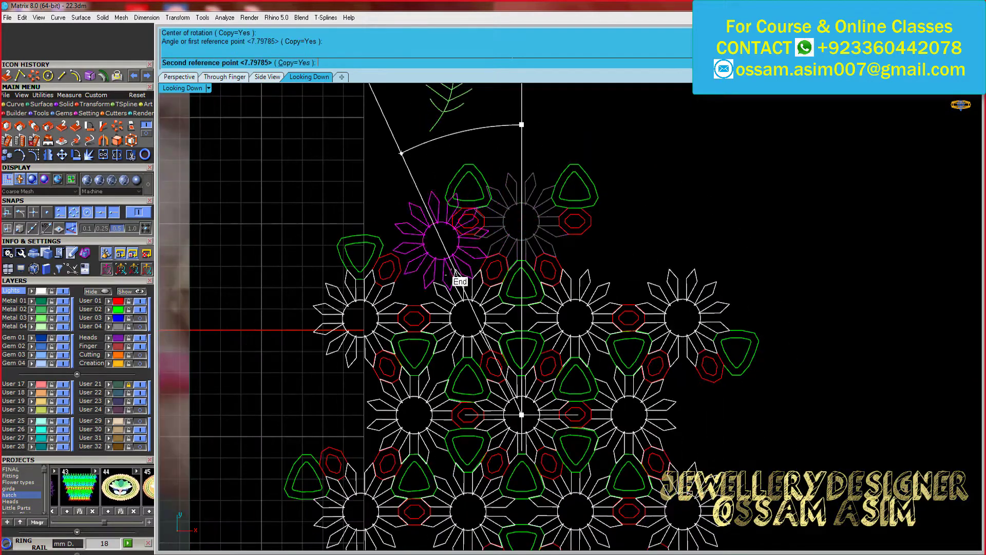
{"action": "scroll", "coordinate": [469, 286], "scroll_direction": "up", "scroll_amount": 1}
{"action": "scroll", "coordinate": [219, 226], "scroll_direction": "up", "scroll_amount": 6}
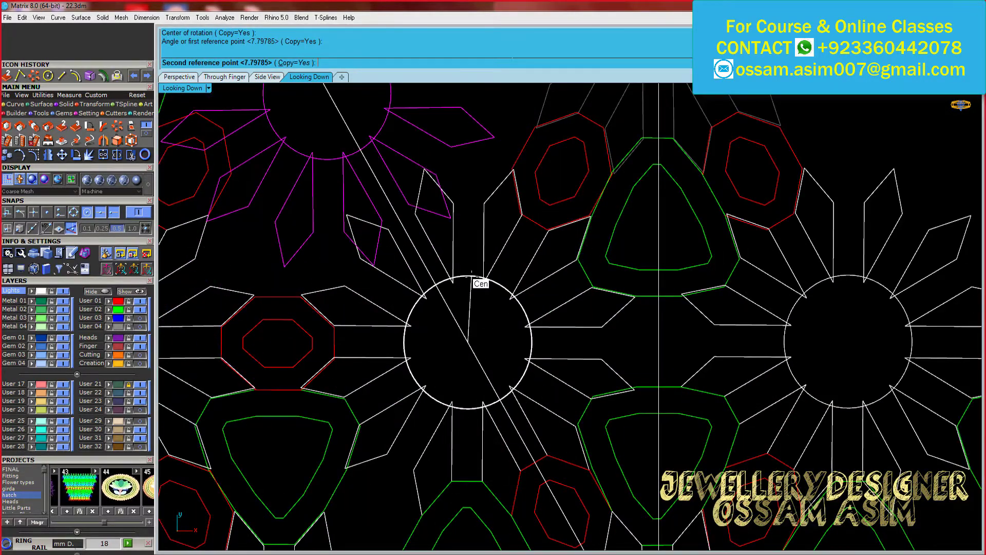
{"action": "left_click", "coordinate": [477, 282]}
{"action": "key", "text": "Return"}
{"action": "scroll", "coordinate": [504, 282], "scroll_direction": "down", "scroll_amount": 4}
{"action": "scroll", "coordinate": [484, 220], "scroll_direction": "up", "scroll_amount": 3}
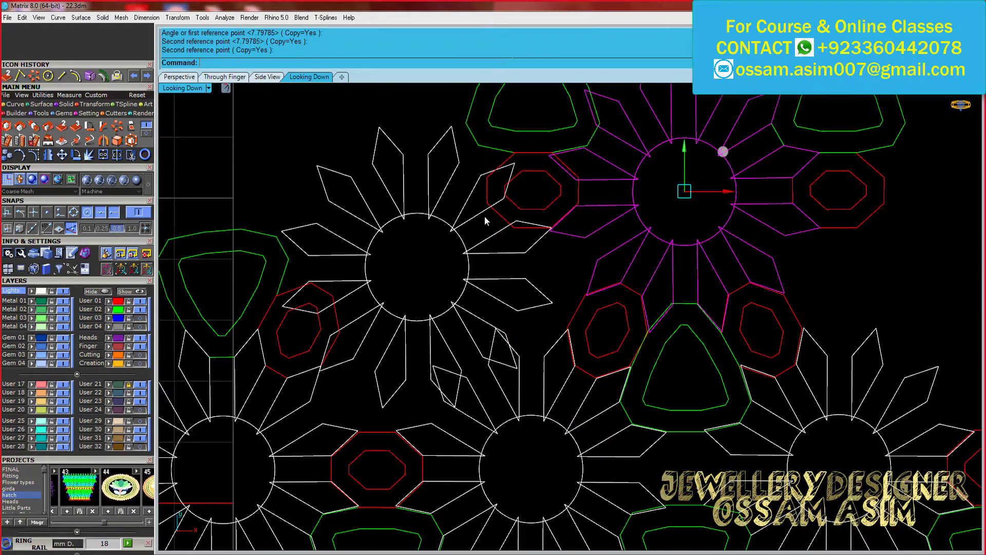
Move the left white flower to the octagon corner and delete the stray flower copy
{"action": "left_click", "coordinate": [466, 254]}
{"action": "scroll", "coordinate": [417, 201], "scroll_direction": "down", "scroll_amount": 1}
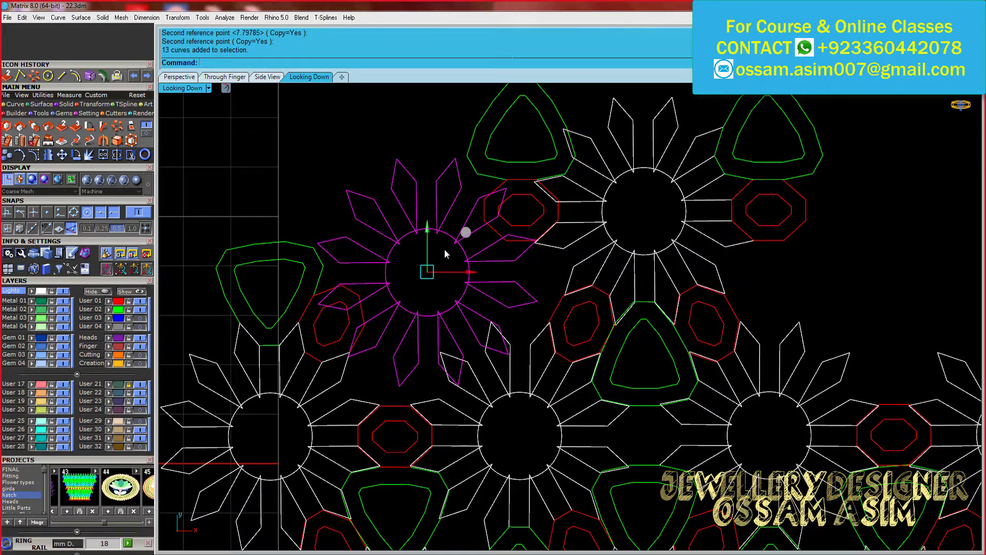
{"action": "scroll", "coordinate": [623, 209], "scroll_direction": "up", "scroll_amount": 2}
{"action": "left_click", "coordinate": [447, 178]}
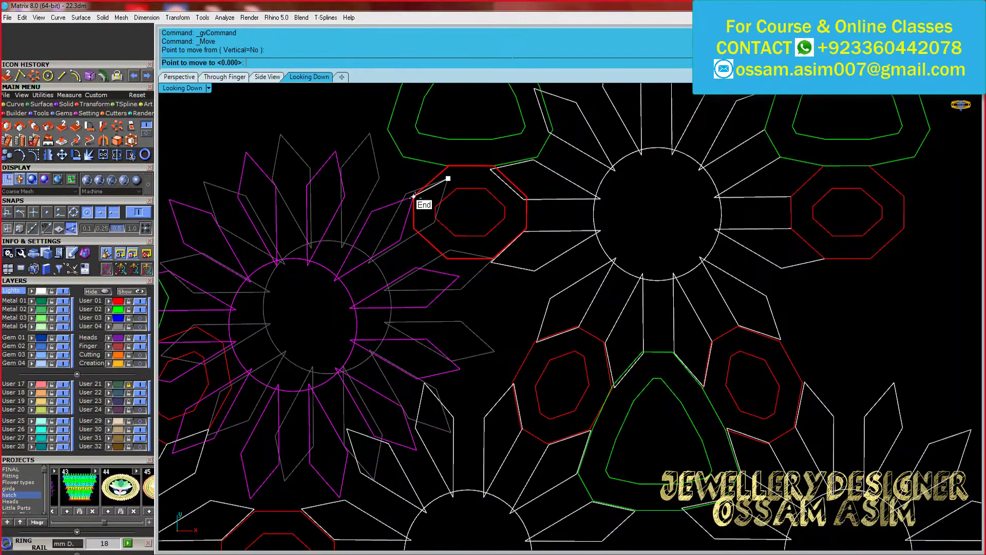
{"action": "left_click", "coordinate": [441, 168]}
{"action": "scroll", "coordinate": [477, 277], "scroll_direction": "down", "scroll_amount": 2}
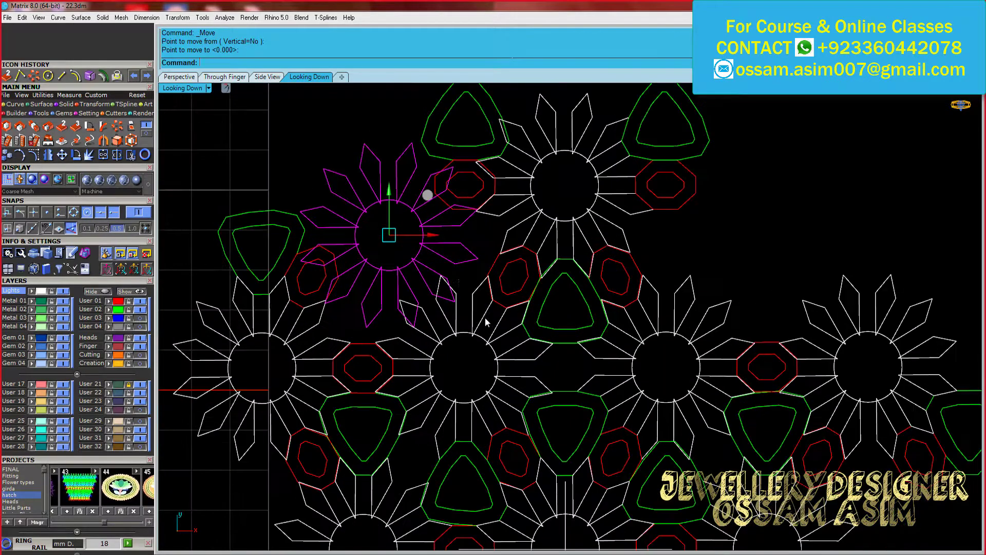
{"action": "scroll", "coordinate": [485, 317], "scroll_direction": "down", "scroll_amount": 1}
{"action": "key", "text": "Delete"}
{"action": "scroll", "coordinate": [494, 282], "scroll_direction": "up", "scroll_amount": 1}
{"action": "scroll", "coordinate": [527, 217], "scroll_direction": "down", "scroll_amount": 3}
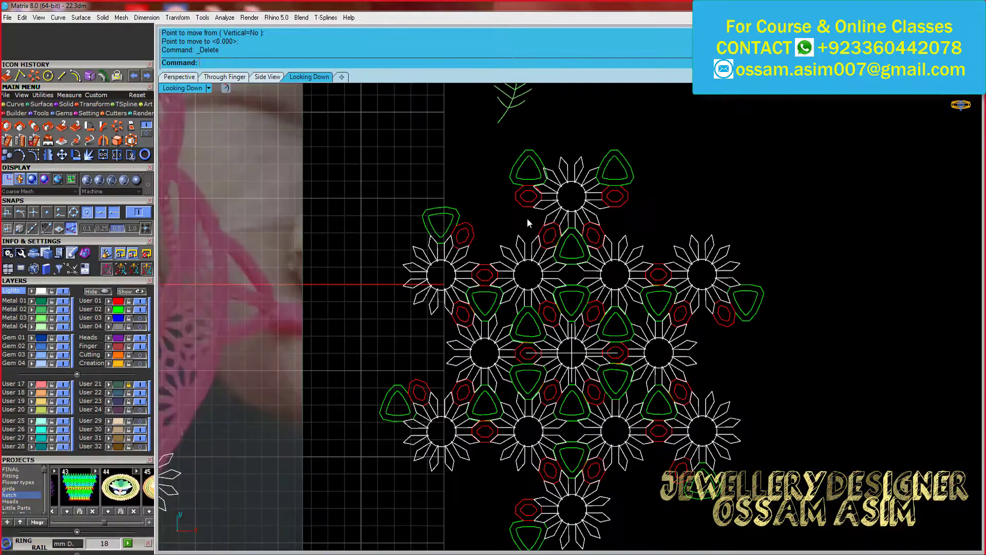
{"action": "scroll", "coordinate": [544, 266], "scroll_direction": "up", "scroll_amount": 1}
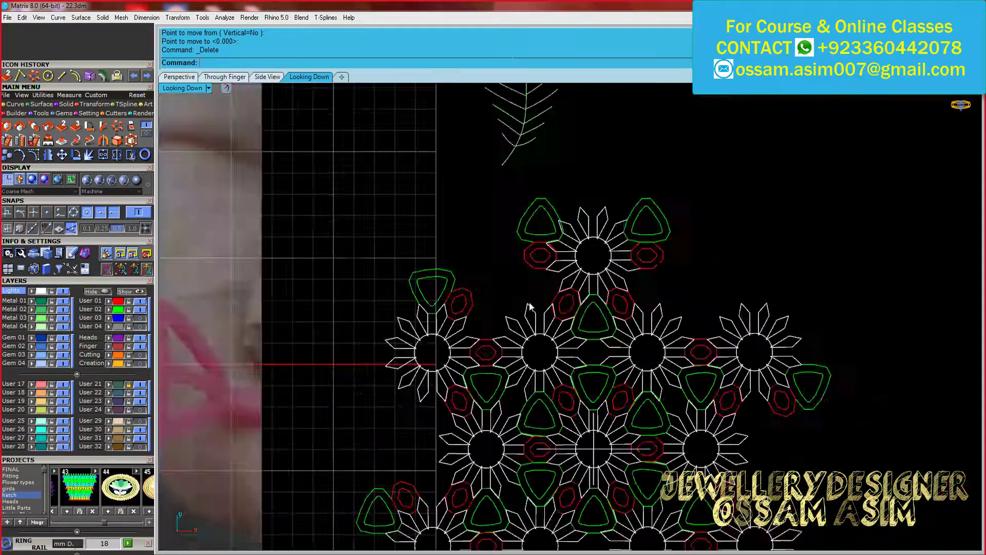
{"action": "scroll", "coordinate": [509, 283], "scroll_direction": "up", "scroll_amount": 3}
Draw a line between two flower centres and mirror a flower across a plane
{"action": "left_click", "coordinate": [308, 430]}
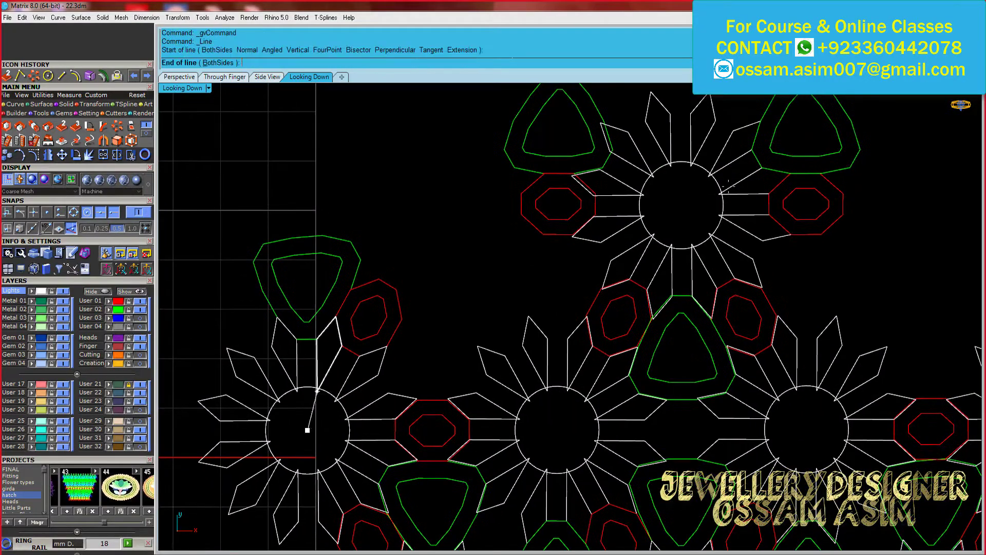
{"action": "left_click", "coordinate": [682, 206]}
{"action": "scroll", "coordinate": [682, 206], "scroll_direction": "down", "scroll_amount": 2}
{"action": "scroll", "coordinate": [568, 238], "scroll_direction": "up", "scroll_amount": 3}
{"action": "left_click", "coordinate": [528, 303]}
{"action": "left_click", "coordinate": [437, 315]}
{"action": "left_click", "coordinate": [575, 265]}
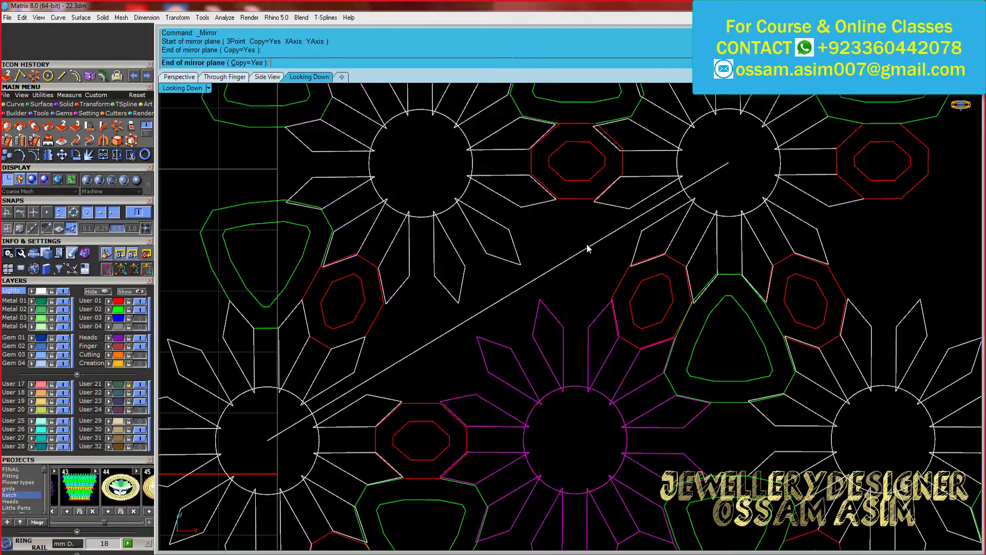
{"action": "scroll", "coordinate": [575, 265], "scroll_direction": "up", "scroll_amount": 1}
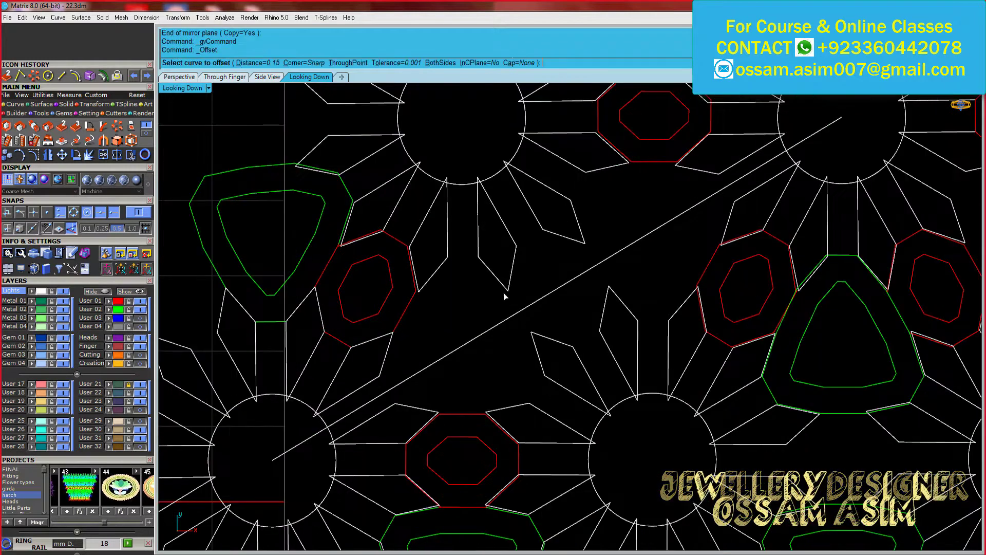
Outline a closed octagon cell with Polyline in the gap between flowers
{"action": "left_click", "coordinate": [20, 76]}
{"action": "left_click", "coordinate": [509, 291]}
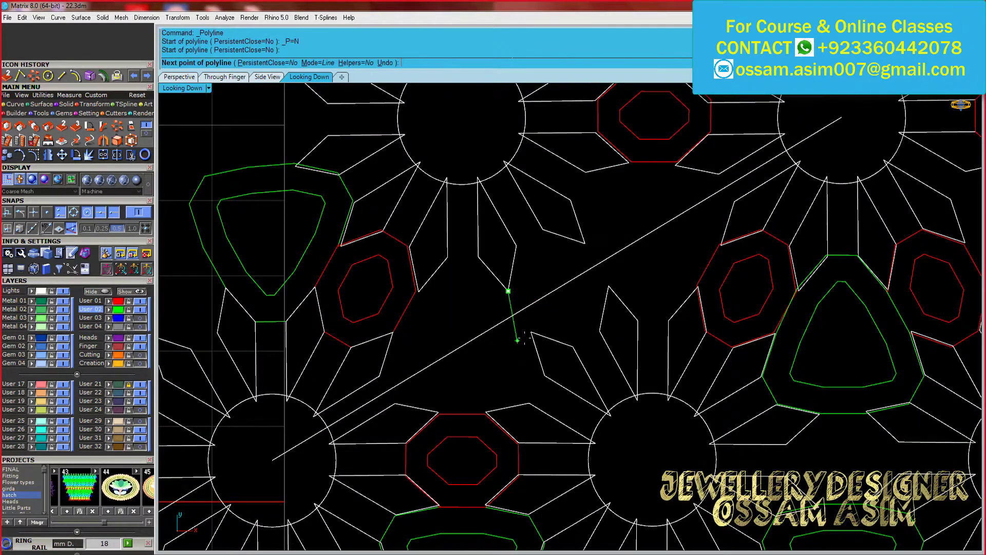
{"action": "left_click", "coordinate": [531, 331]}
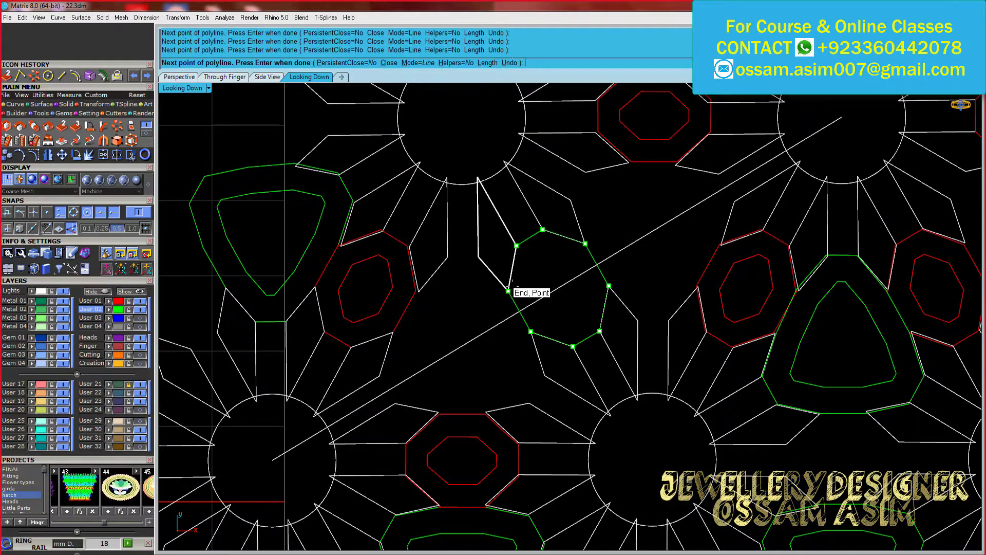
{"action": "left_click", "coordinate": [508, 291]}
{"action": "scroll", "coordinate": [532, 239], "scroll_direction": "down", "scroll_amount": 2}
{"action": "scroll", "coordinate": [565, 257], "scroll_direction": "up", "scroll_amount": 2}
{"action": "scroll", "coordinate": [555, 276], "scroll_direction": "up", "scroll_amount": 1}
{"action": "type", "text": ".35"}
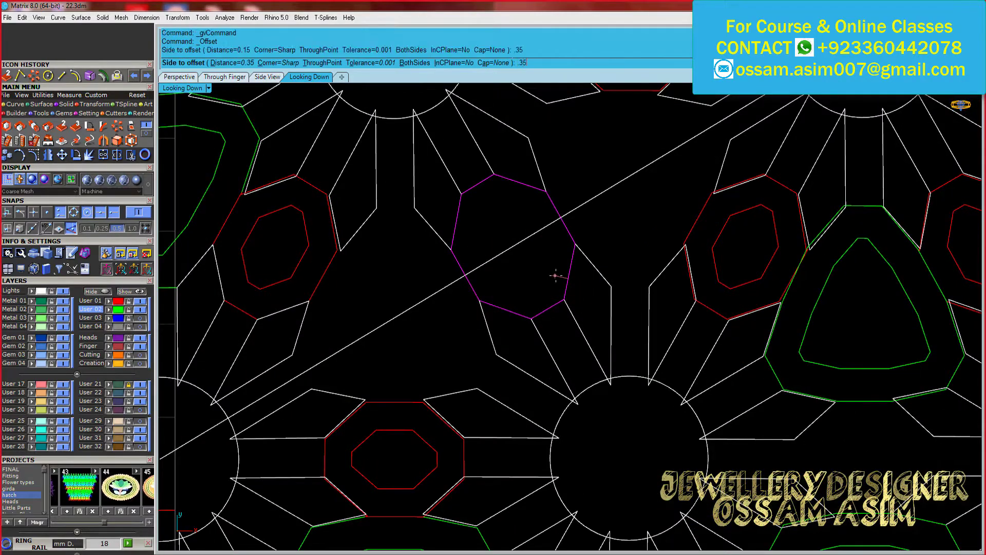
Offset the octagon 0.35 inward and delete the original outline
{"action": "key", "text": "Return"}
{"action": "left_click", "coordinate": [555, 275]}
{"action": "left_click", "coordinate": [535, 214]}
{"action": "key", "text": "Delete"}
{"action": "scroll", "coordinate": [444, 315], "scroll_direction": "up", "scroll_amount": 2}
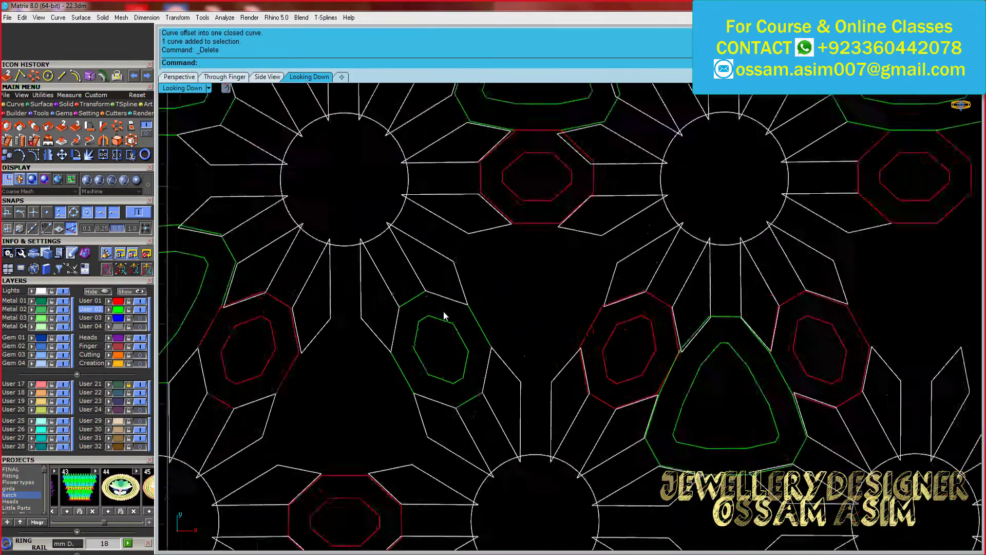
{"action": "scroll", "coordinate": [449, 317], "scroll_direction": "down", "scroll_amount": 2}
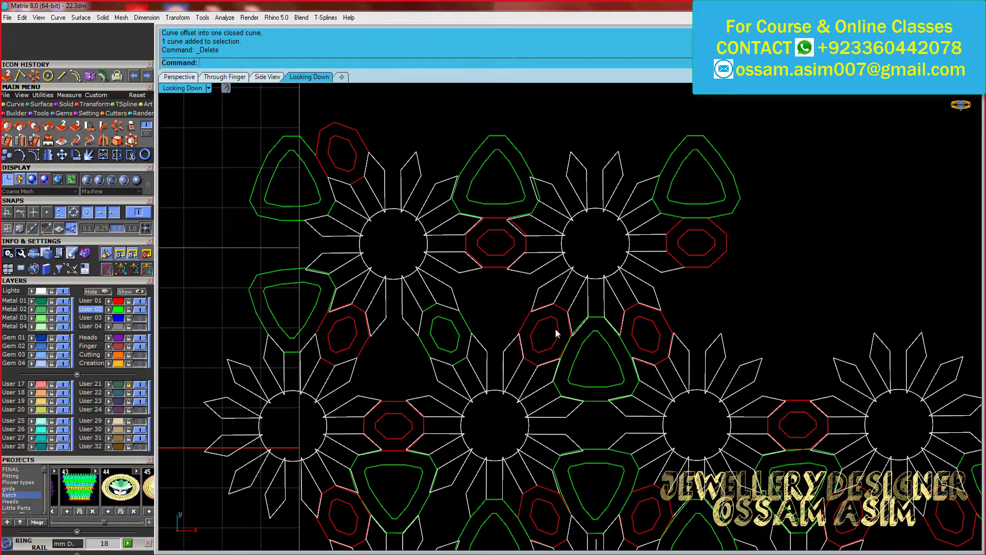
{"action": "scroll", "coordinate": [555, 333], "scroll_direction": "down", "scroll_amount": 3}
{"action": "scroll", "coordinate": [385, 186], "scroll_direction": "up", "scroll_amount": 3}
Delete the two leftover curves and polar-array the corner flower six times around its centre
{"action": "key", "text": "Delete"}
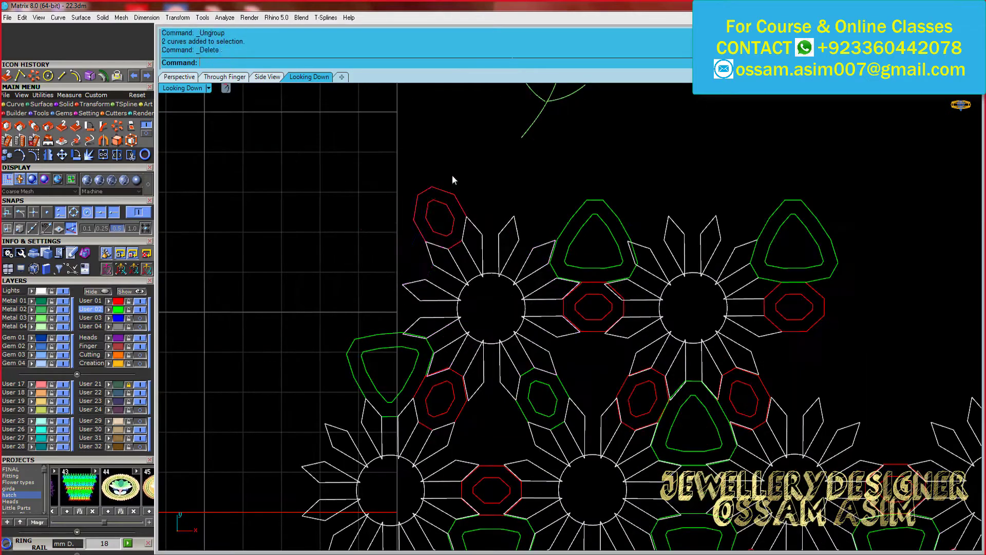
{"action": "scroll", "coordinate": [453, 178], "scroll_direction": "down", "scroll_amount": 2}
{"action": "left_click", "coordinate": [458, 246]}
{"action": "scroll", "coordinate": [497, 214], "scroll_direction": "up", "scroll_amount": 2}
{"action": "left_click", "coordinate": [488, 390]}
{"action": "key", "text": "Return"}
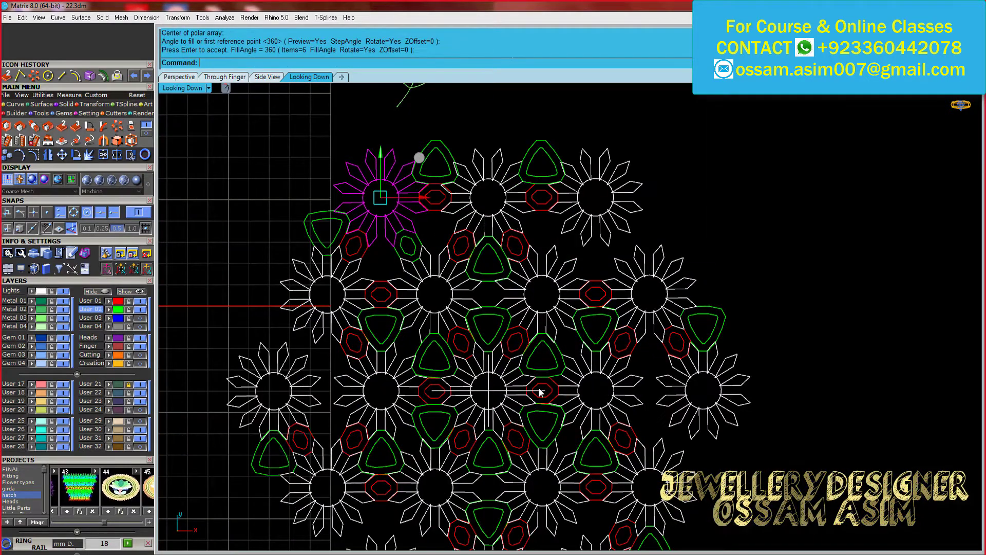
Group a small cell outline and polar-array it six times about the pattern middle
{"action": "scroll", "coordinate": [539, 392], "scroll_direction": "down", "scroll_amount": 2}
{"action": "scroll", "coordinate": [403, 257], "scroll_direction": "up", "scroll_amount": 3}
{"action": "left_click", "coordinate": [398, 252]}
{"action": "key", "text": "ctrl+g"}
{"action": "scroll", "coordinate": [403, 257], "scroll_direction": "down", "scroll_amount": 3}
{"action": "scroll", "coordinate": [411, 205], "scroll_direction": "up", "scroll_amount": 2}
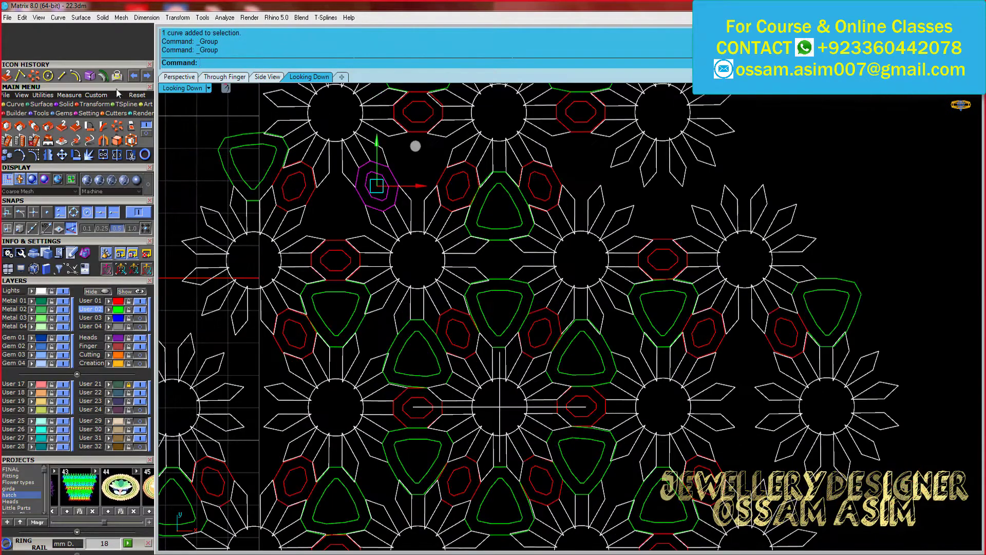
{"action": "left_click", "coordinate": [499, 407]}
{"action": "key", "text": "Return"}
{"action": "key", "text": "Return"}
Delete the duplicate flower group
{"action": "scroll", "coordinate": [603, 247], "scroll_direction": "down", "scroll_amount": 3}
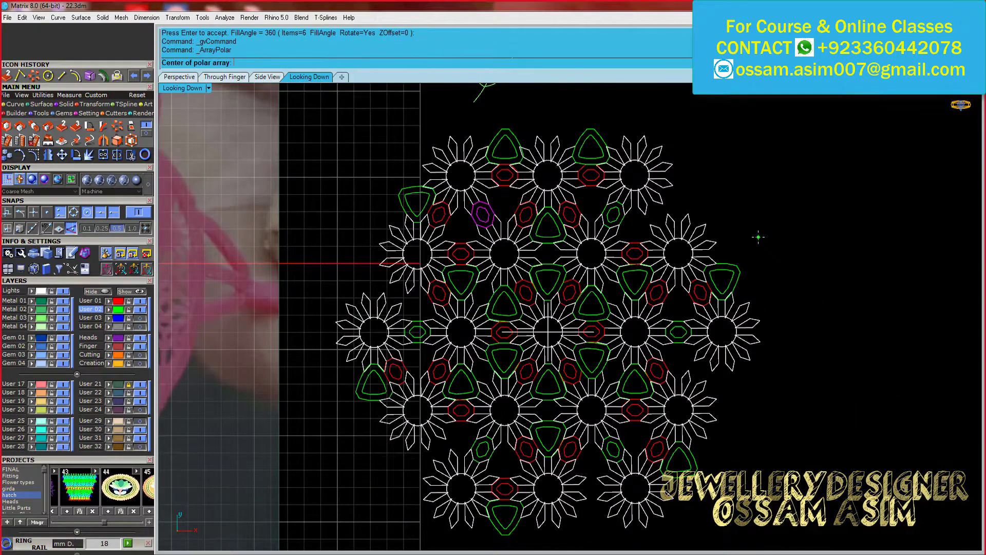
{"action": "scroll", "coordinate": [565, 308], "scroll_direction": "down", "scroll_amount": 3}
{"action": "left_click", "coordinate": [484, 324]}
{"action": "key", "text": "Delete"}
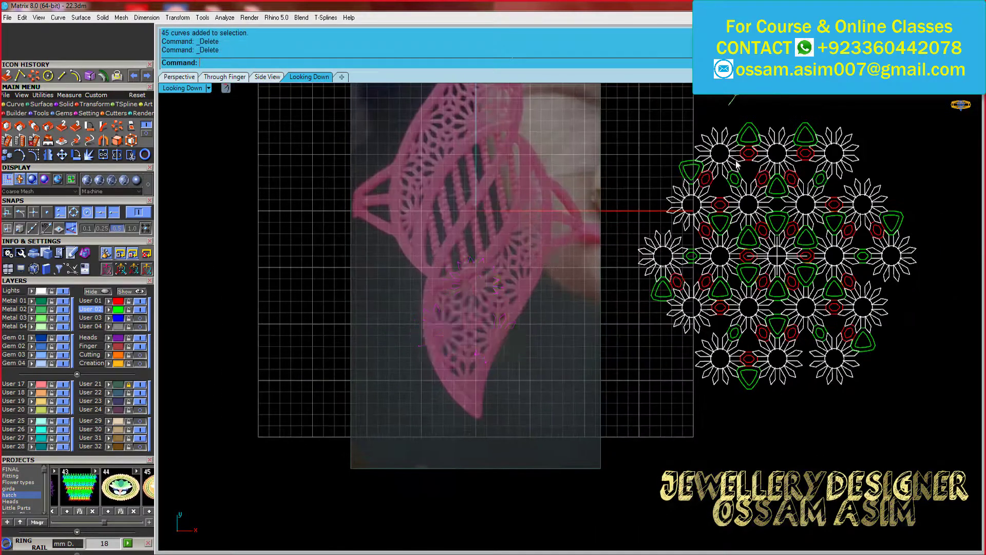
{"action": "scroll", "coordinate": [678, 295], "scroll_direction": "up", "scroll_amount": 4}
Mirror the green triangle cell across the pattern and repeat it six times
{"action": "left_click", "coordinate": [679, 296]}
{"action": "scroll", "coordinate": [679, 295], "scroll_direction": "up", "scroll_amount": 3}
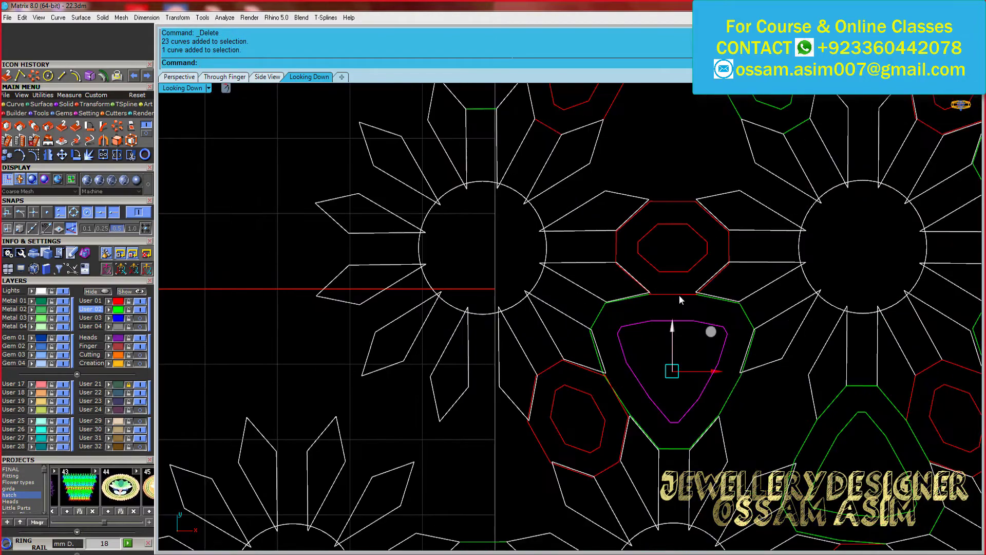
{"action": "left_click", "coordinate": [693, 306]}
{"action": "left_click", "coordinate": [708, 331]}
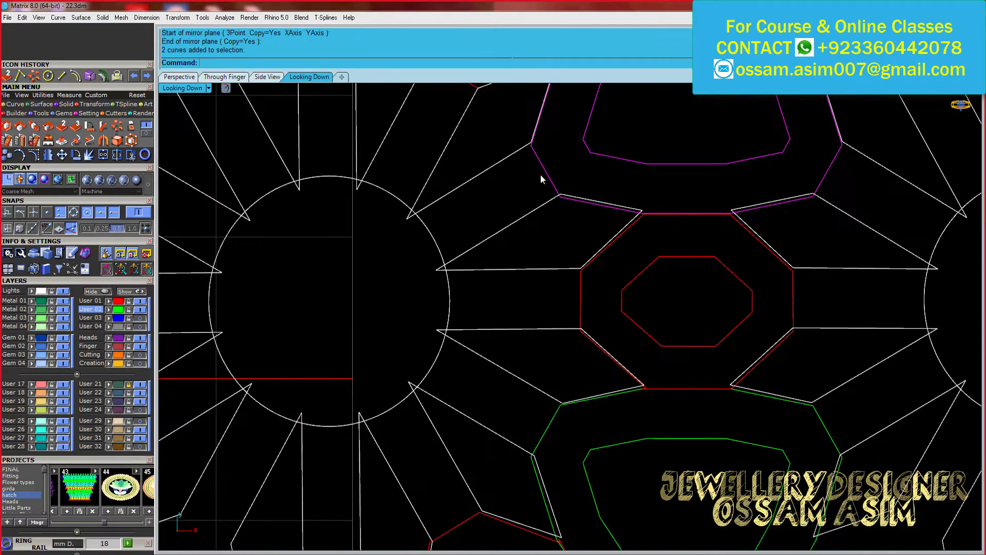
{"action": "key", "text": "Return"}
{"action": "key", "text": "Return"}
{"action": "key", "text": "Return"}
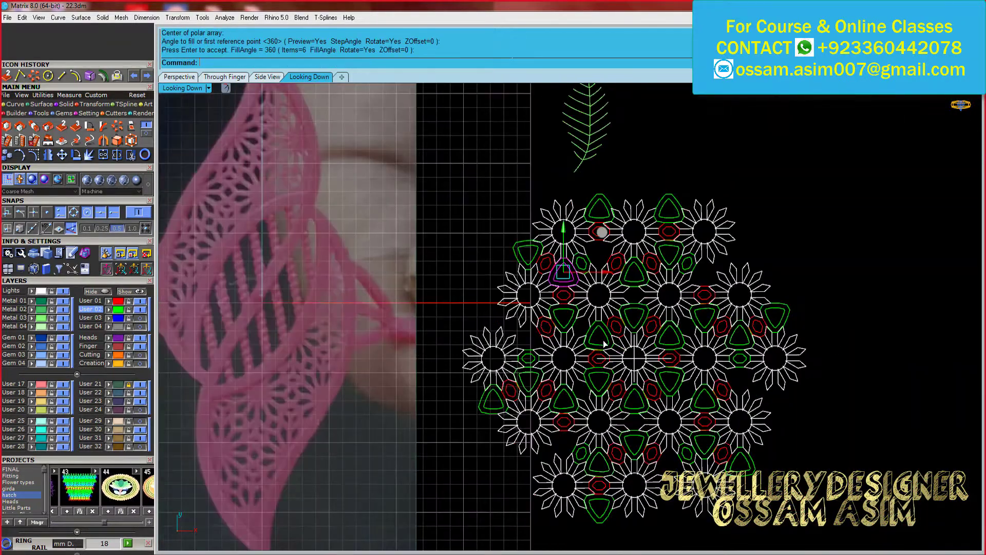
Rotate a copy of the triangle cell about the flower middle
{"action": "scroll", "coordinate": [660, 294], "scroll_direction": "up", "scroll_amount": 5}
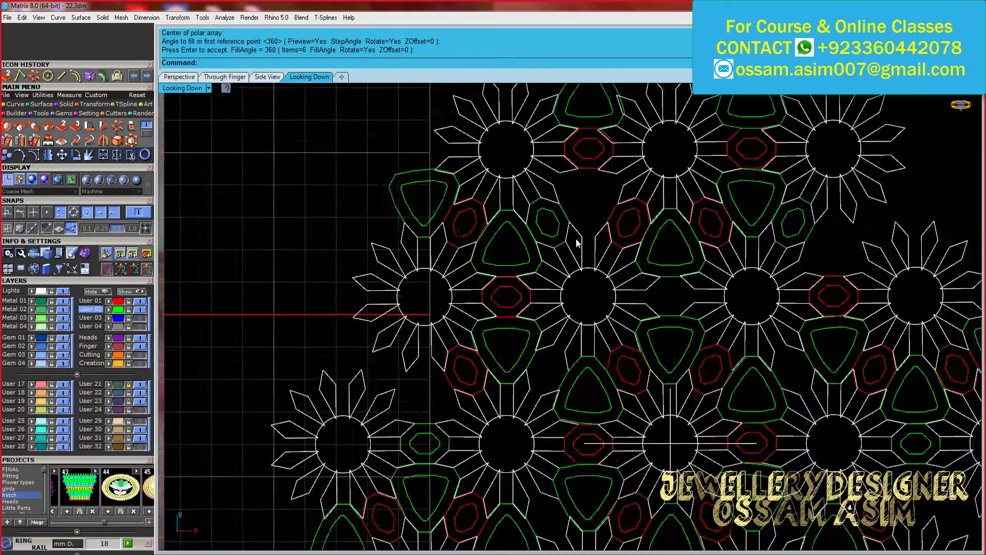
{"action": "left_click", "coordinate": [528, 215]}
{"action": "key", "text": "ctrl+r"}
{"action": "key", "text": "Return"}
{"action": "key", "text": "Escape"}
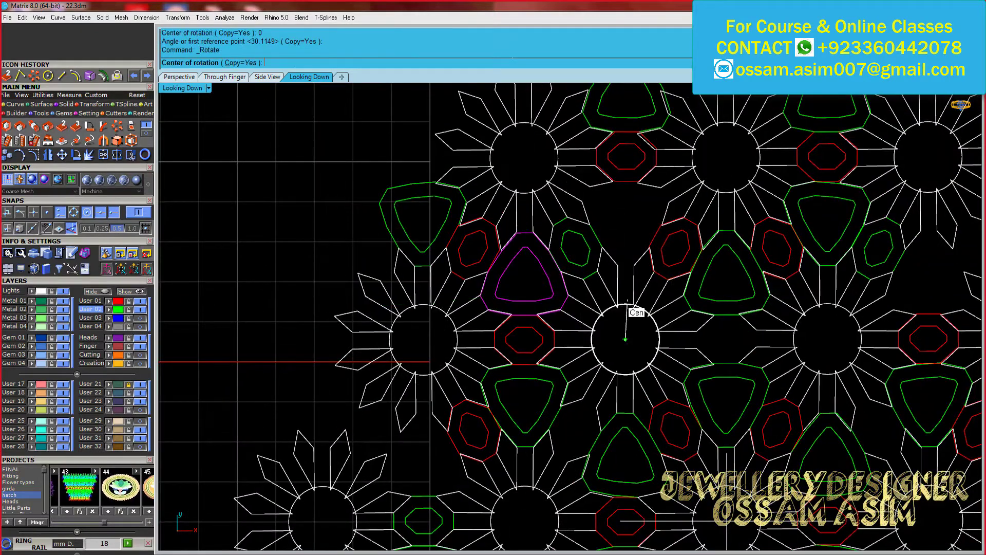
{"action": "left_click", "coordinate": [625, 339]}
{"action": "left_click", "coordinate": [570, 301]}
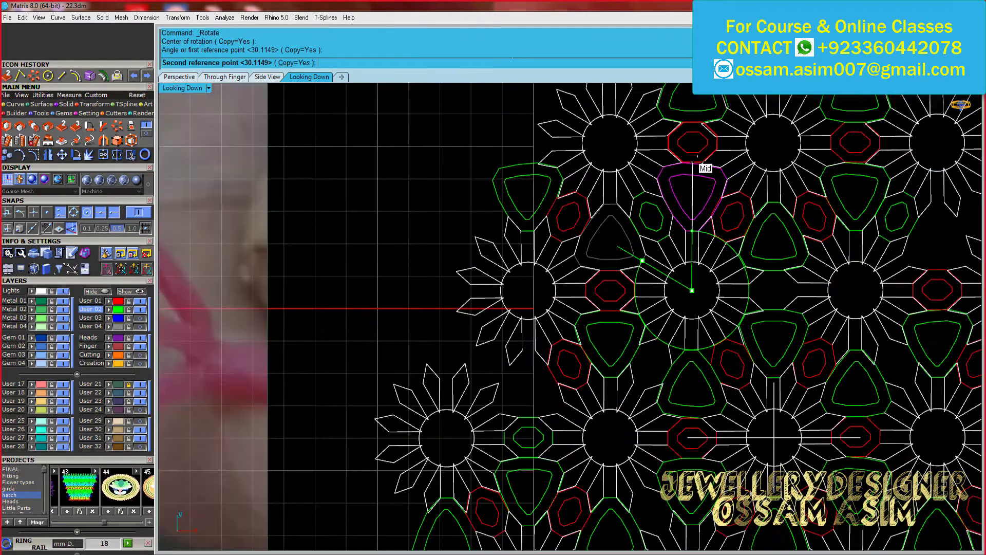
{"action": "left_click", "coordinate": [696, 163]}
Repeat the rotated triangle cell six times around the centre
{"action": "key", "text": "Return"}
{"action": "scroll", "coordinate": [684, 218], "scroll_direction": "down", "scroll_amount": 2}
{"action": "scroll", "coordinate": [684, 217], "scroll_direction": "up", "scroll_amount": 1}
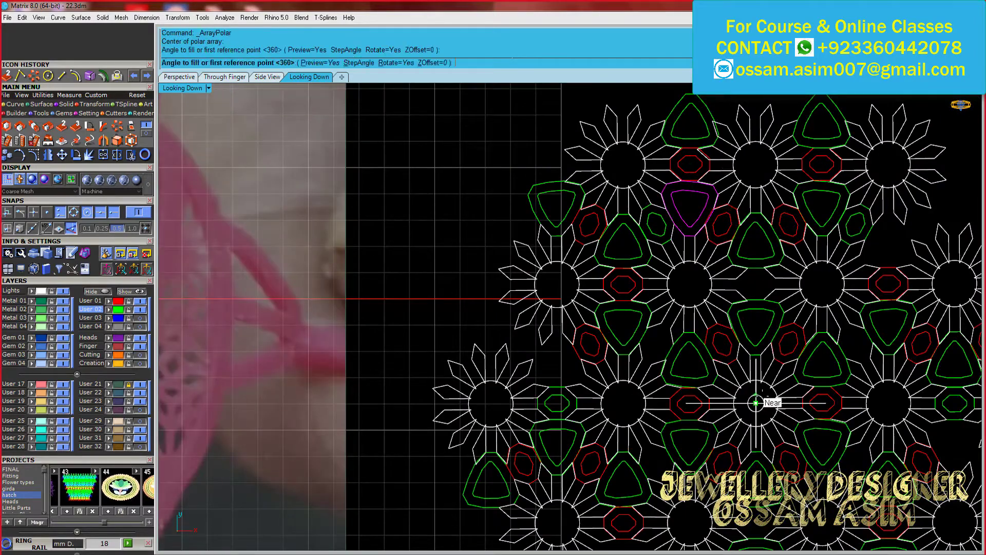
{"action": "key", "text": "Return"}
{"action": "key", "text": "Return"}
Mirror a two-curve cell across a horizontal mirror plane
{"action": "scroll", "coordinate": [862, 248], "scroll_direction": "down", "scroll_amount": 3}
{"action": "scroll", "coordinate": [835, 257], "scroll_direction": "up", "scroll_amount": 1}
{"action": "scroll", "coordinate": [835, 258], "scroll_direction": "up", "scroll_amount": 1}
{"action": "scroll", "coordinate": [660, 292], "scroll_direction": "up", "scroll_amount": 2}
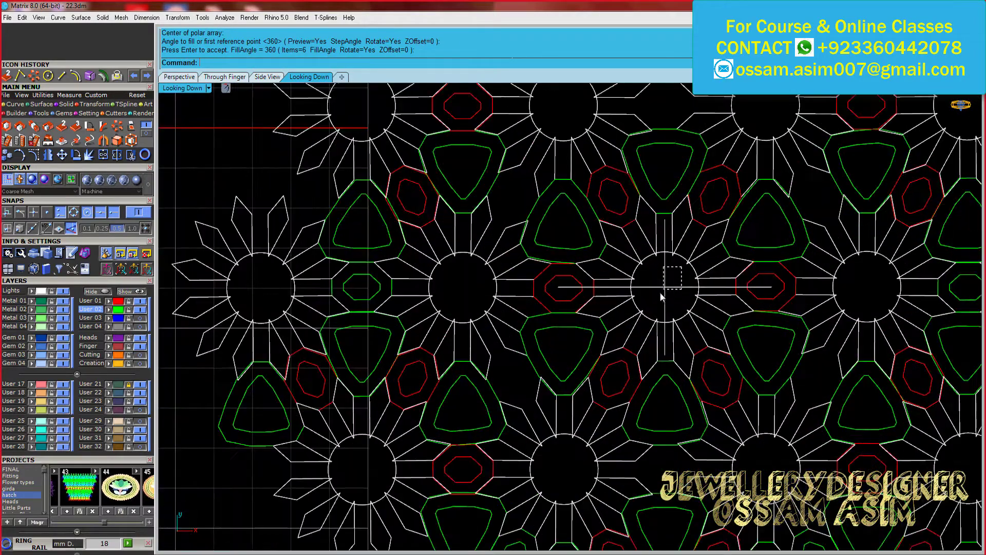
{"action": "left_click_drag", "start_coordinate": [660, 292], "coordinate": [660, 293]}
{"action": "scroll", "coordinate": [661, 292], "scroll_direction": "down", "scroll_amount": 3}
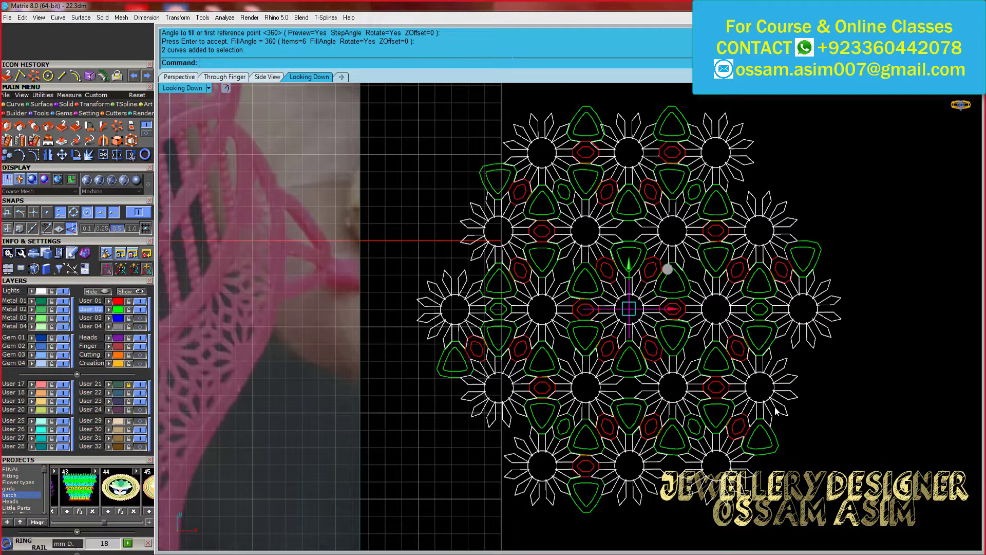
{"action": "scroll", "coordinate": [668, 308], "scroll_direction": "up", "scroll_amount": 2}
{"action": "scroll", "coordinate": [627, 318], "scroll_direction": "up", "scroll_amount": 1}
{"action": "left_click", "coordinate": [570, 288]}
{"action": "left_click", "coordinate": [630, 288]}
{"action": "scroll", "coordinate": [733, 337], "scroll_direction": "down", "scroll_amount": 3}
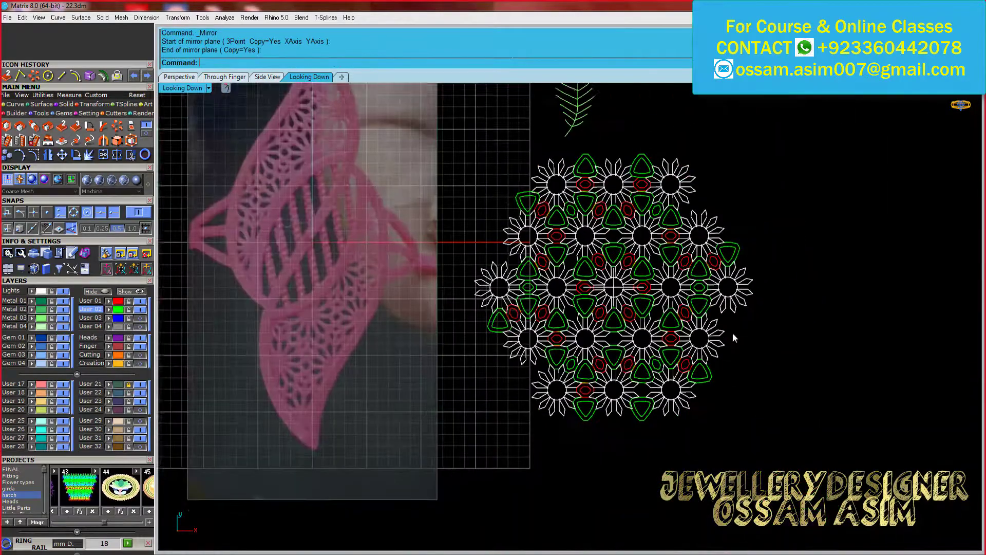
Ungroup the grouped cell and select the small octagon cell
{"action": "scroll", "coordinate": [738, 357], "scroll_direction": "up", "scroll_amount": 2}
{"action": "scroll", "coordinate": [738, 357], "scroll_direction": "up", "scroll_amount": 2}
{"action": "scroll", "coordinate": [454, 295], "scroll_direction": "up", "scroll_amount": 3}
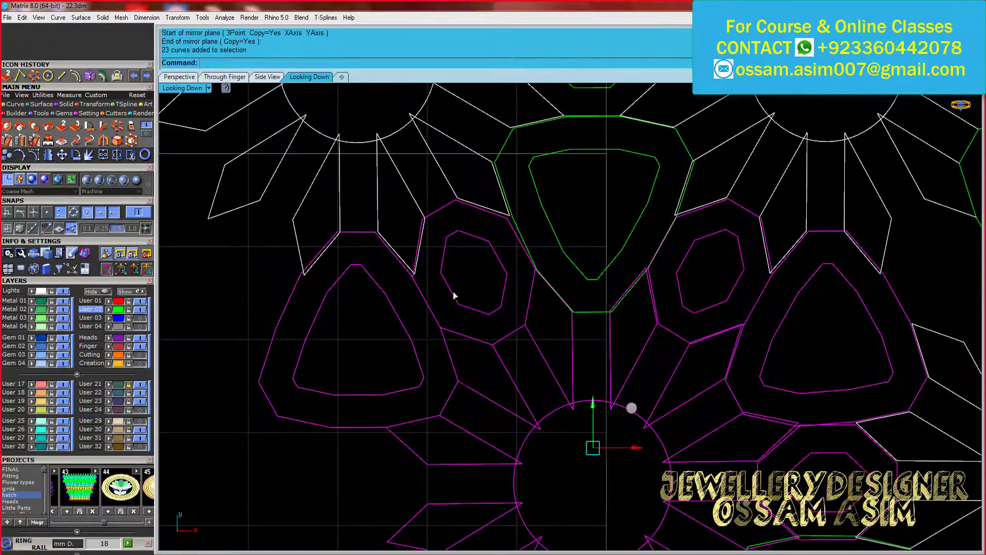
{"action": "scroll", "coordinate": [444, 288], "scroll_direction": "down", "scroll_amount": 1}
{"action": "left_click", "coordinate": [448, 285]}
{"action": "key", "text": "ctrl+shift+g"}
{"action": "left_click", "coordinate": [455, 303]}
Rotate a copy of the small octagon cell about the flower middle
{"action": "scroll", "coordinate": [440, 307], "scroll_direction": "down", "scroll_amount": 2}
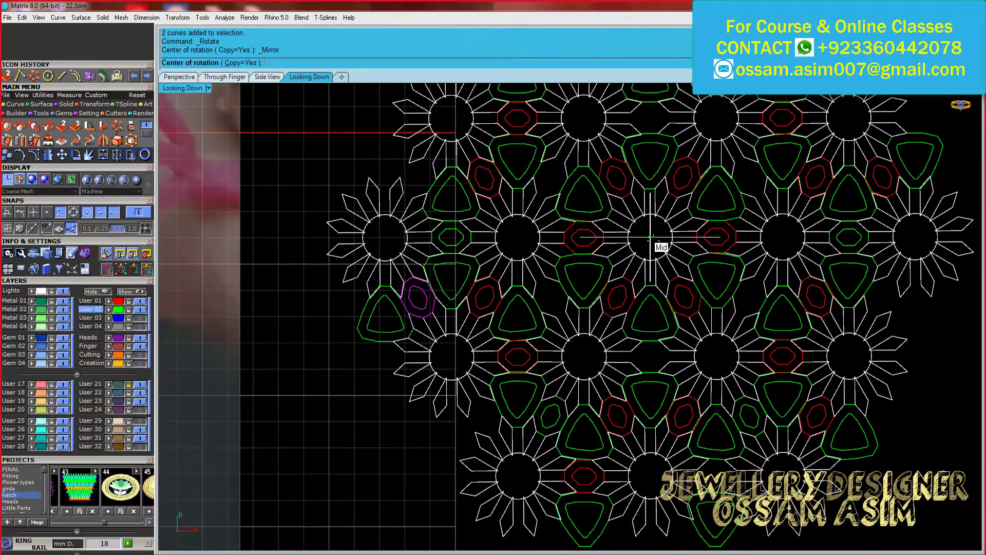
{"action": "left_click", "coordinate": [649, 237]}
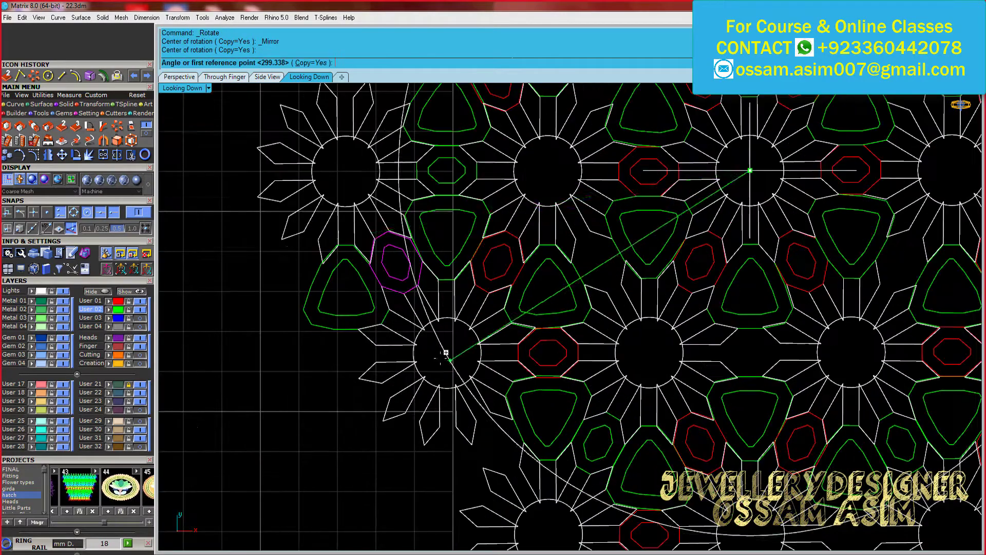
{"action": "key", "text": "Escape"}
{"action": "left_click", "coordinate": [454, 345]}
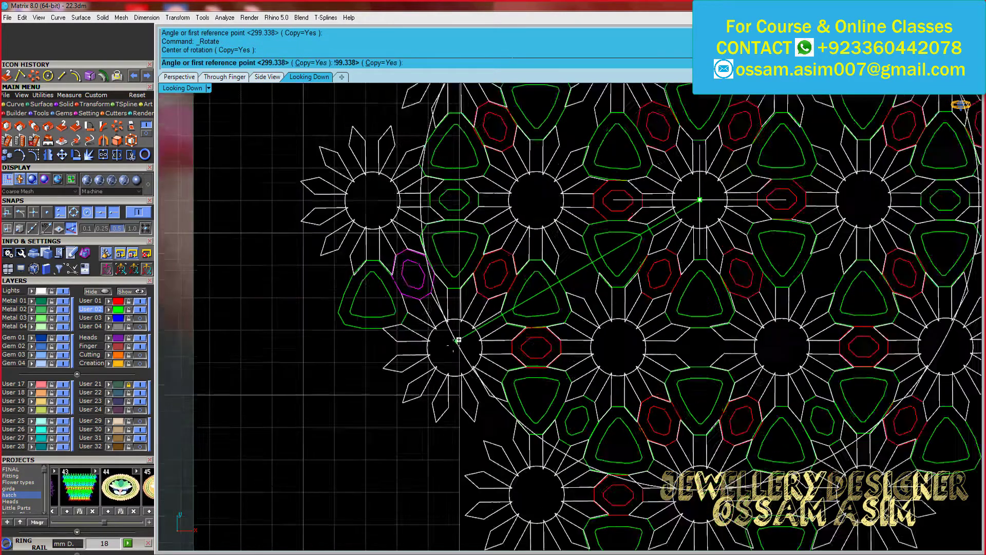
{"action": "scroll", "coordinate": [455, 346], "scroll_direction": "up", "scroll_amount": 3}
{"action": "left_click", "coordinate": [446, 400]}
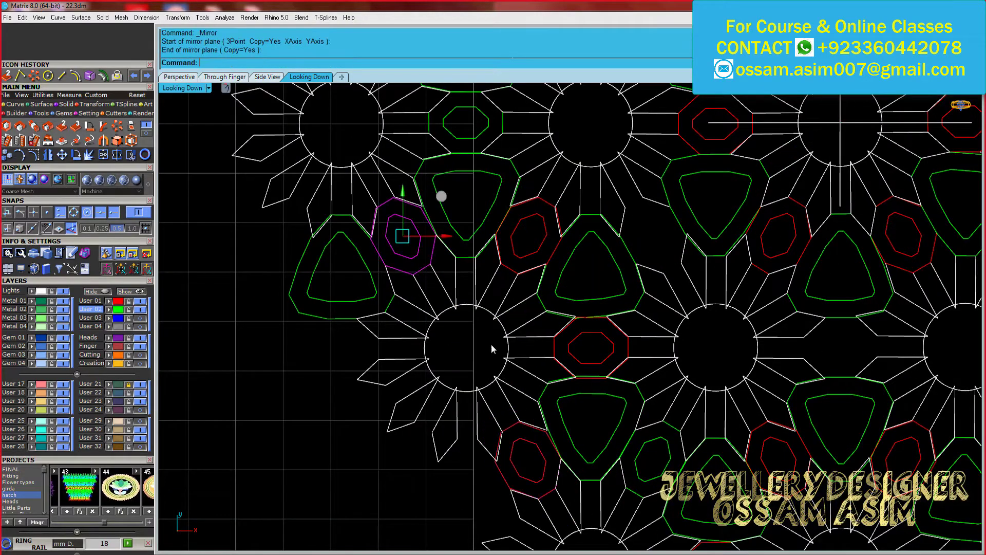
Polar-array the octagon cell six times around the repeat centre
{"action": "scroll", "coordinate": [491, 349], "scroll_direction": "down", "scroll_amount": 5}
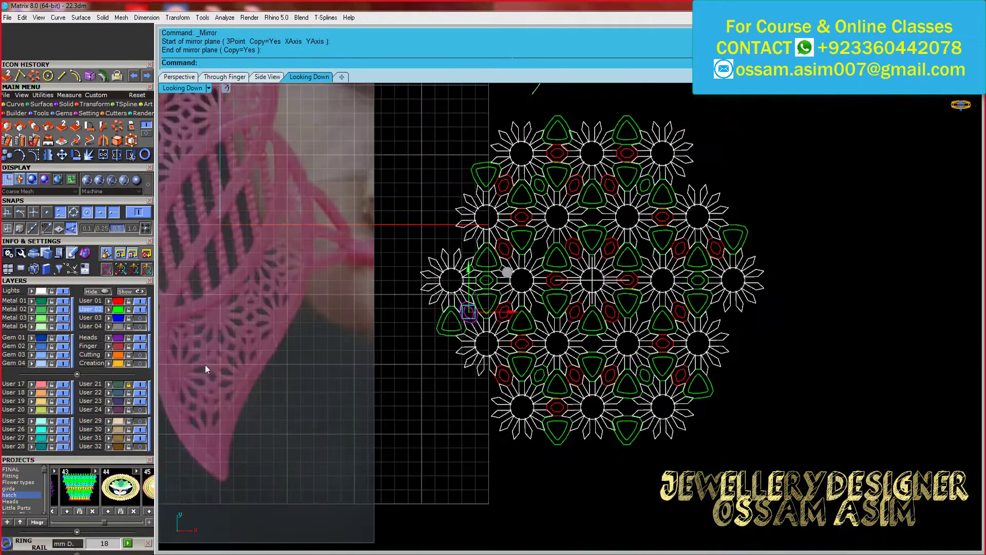
{"action": "scroll", "coordinate": [485, 449], "scroll_direction": "up", "scroll_amount": 5}
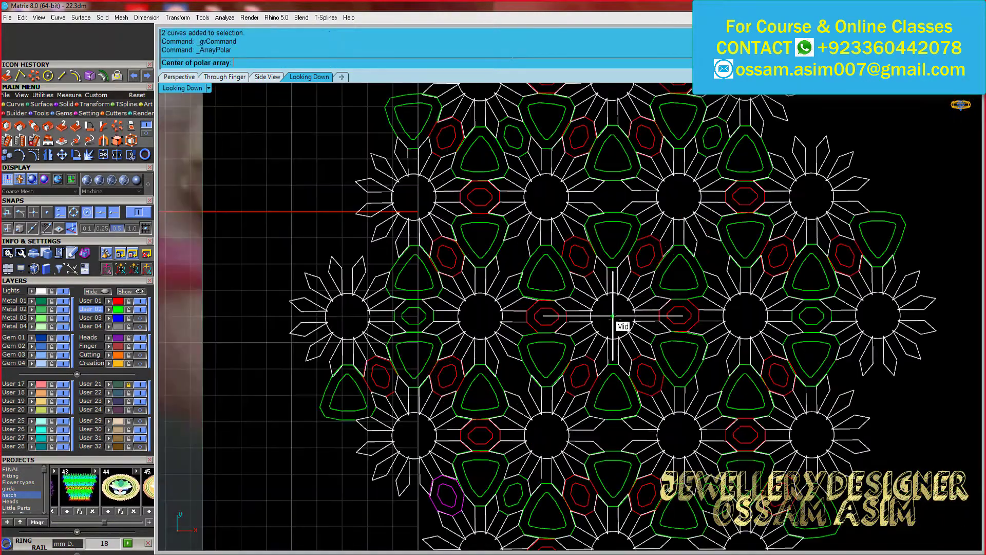
{"action": "left_click", "coordinate": [608, 328]}
{"action": "key", "text": "Return"}
Select the red octagon cell's correct curve among the overlapping ones
{"action": "scroll", "coordinate": [668, 287], "scroll_direction": "down", "scroll_amount": 3}
{"action": "scroll", "coordinate": [669, 287], "scroll_direction": "up", "scroll_amount": 3}
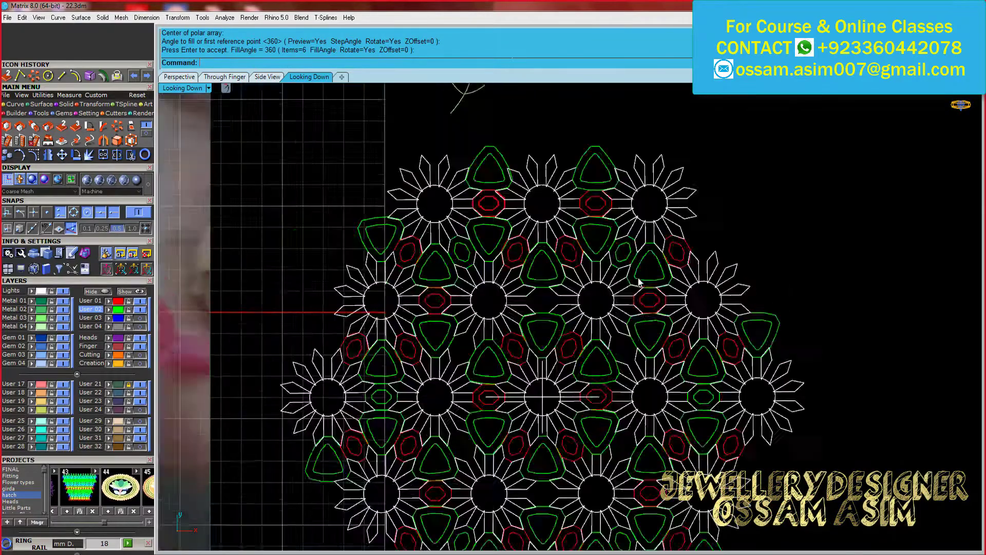
{"action": "scroll", "coordinate": [380, 290], "scroll_direction": "up", "scroll_amount": 3}
{"action": "left_click", "coordinate": [389, 329]}
{"action": "left_click", "coordinate": [412, 353]}
{"action": "scroll", "coordinate": [517, 272], "scroll_direction": "down", "scroll_amount": 2}
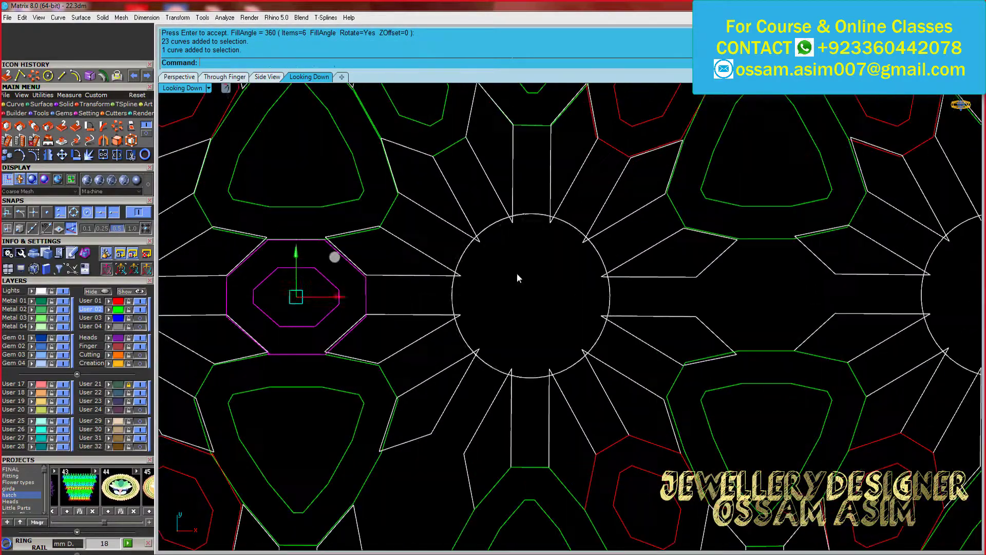
{"action": "scroll", "coordinate": [744, 265], "scroll_direction": "down", "scroll_amount": 4}
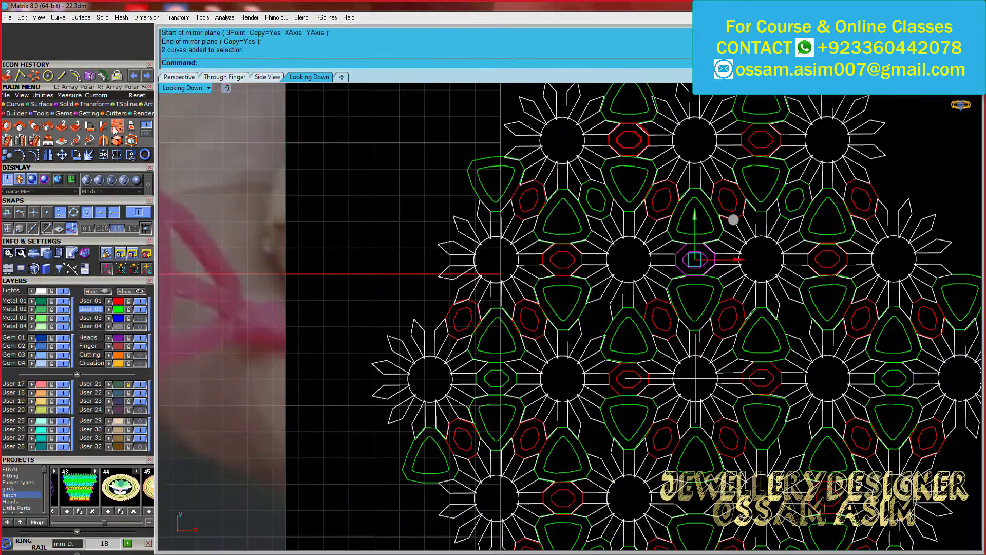
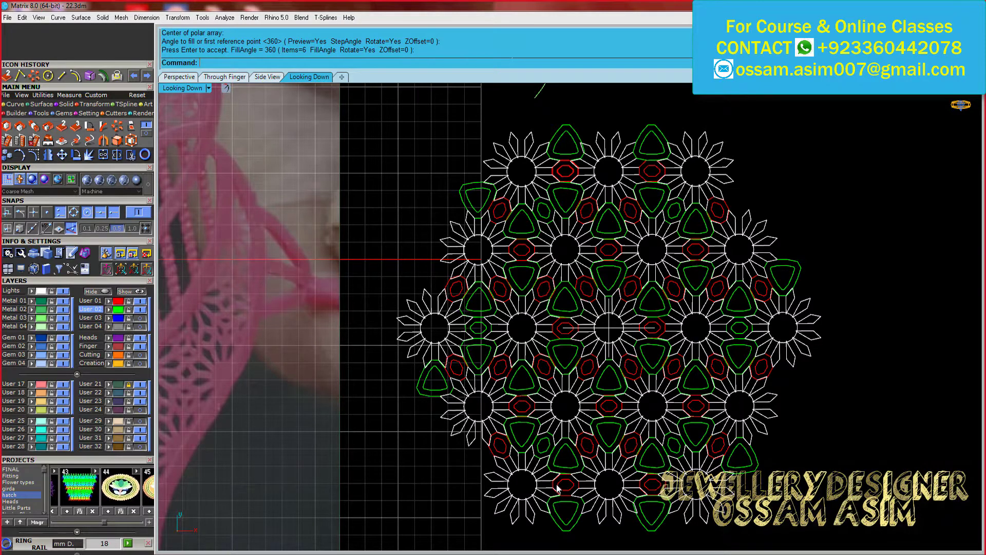
Complete the hexagonal floral lattice by accepting the polar array at an edge triangle curve
{"action": "scroll", "coordinate": [539, 465], "scroll_direction": "down", "scroll_amount": 2}
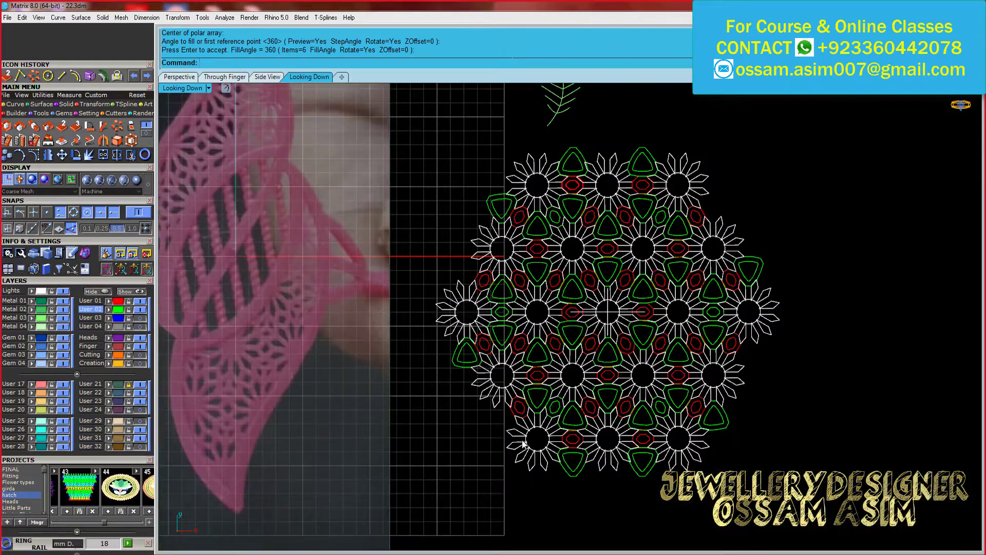
{"action": "scroll", "coordinate": [522, 444], "scroll_direction": "up", "scroll_amount": 2}
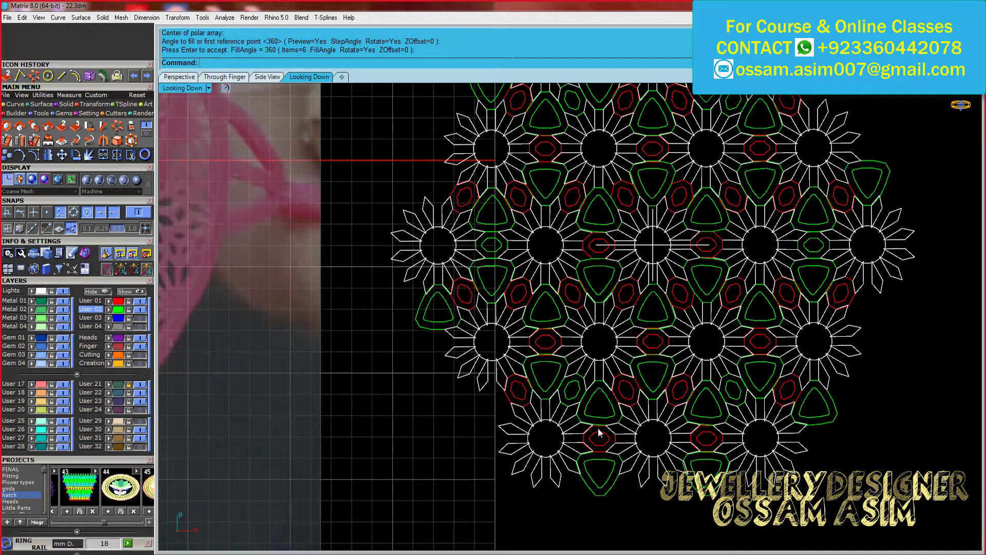
{"action": "scroll", "coordinate": [494, 416], "scroll_direction": "down", "scroll_amount": 2}
{"action": "scroll", "coordinate": [486, 401], "scroll_direction": "up", "scroll_amount": 3}
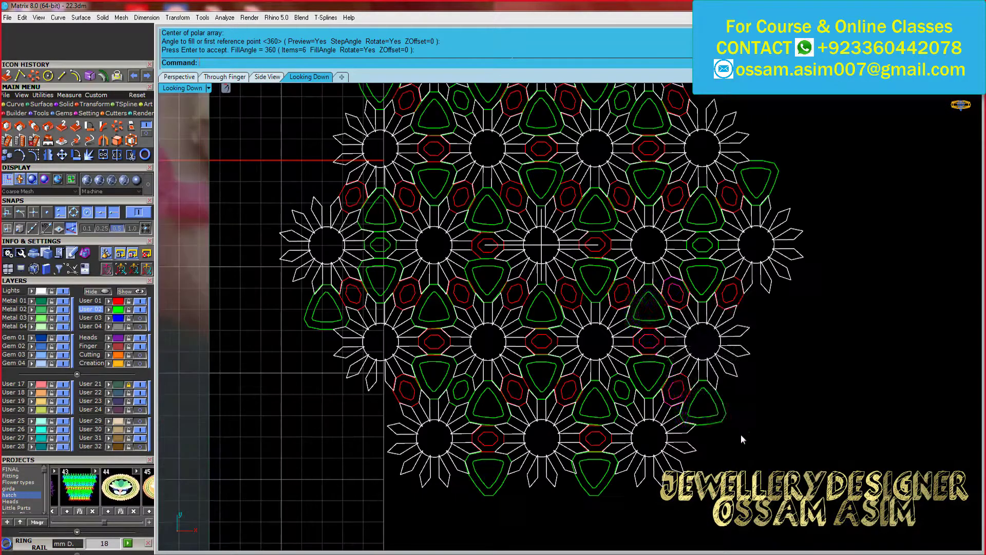
{"action": "left_click_drag", "start_coordinate": [731, 436], "coordinate": [704, 409]}
{"action": "key", "text": "Return"}
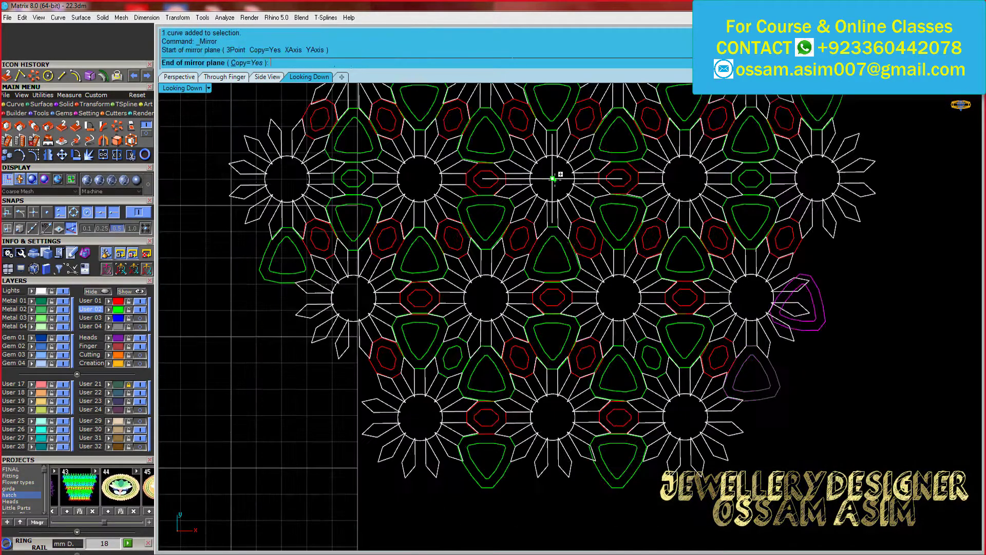
Delete the small leaf sketch sitting above the lattice
{"action": "scroll", "coordinate": [529, 351], "scroll_direction": "down", "scroll_amount": 5}
{"action": "scroll", "coordinate": [599, 209], "scroll_direction": "down", "scroll_amount": 2}
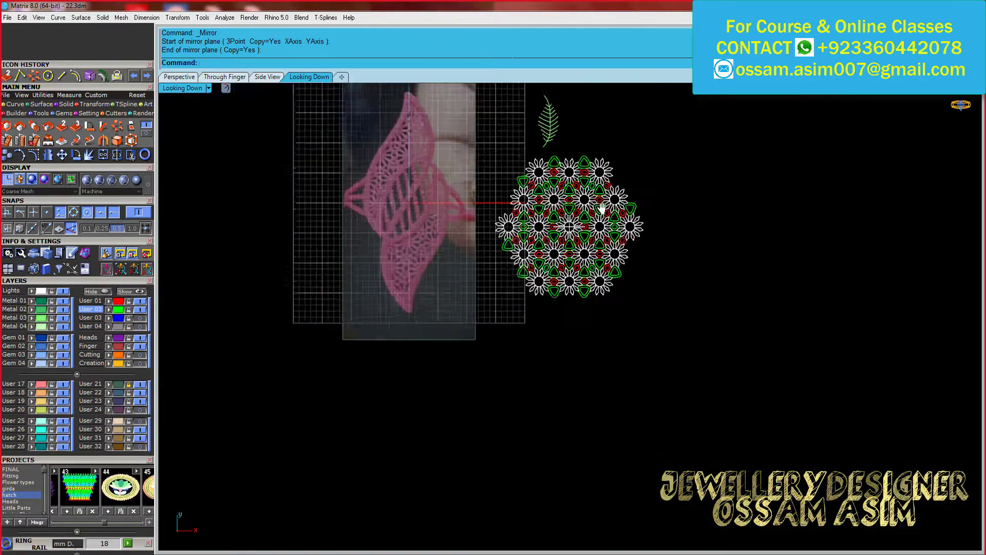
{"action": "scroll", "coordinate": [599, 209], "scroll_direction": "up", "scroll_amount": 2}
{"action": "left_click_drag", "start_coordinate": [637, 98], "coordinate": [539, 174]}
{"action": "scroll", "coordinate": [654, 315], "scroll_direction": "up", "scroll_amount": 2}
{"action": "key", "text": "Delete"}
{"action": "scroll", "coordinate": [494, 246], "scroll_direction": "down", "scroll_amount": 3}
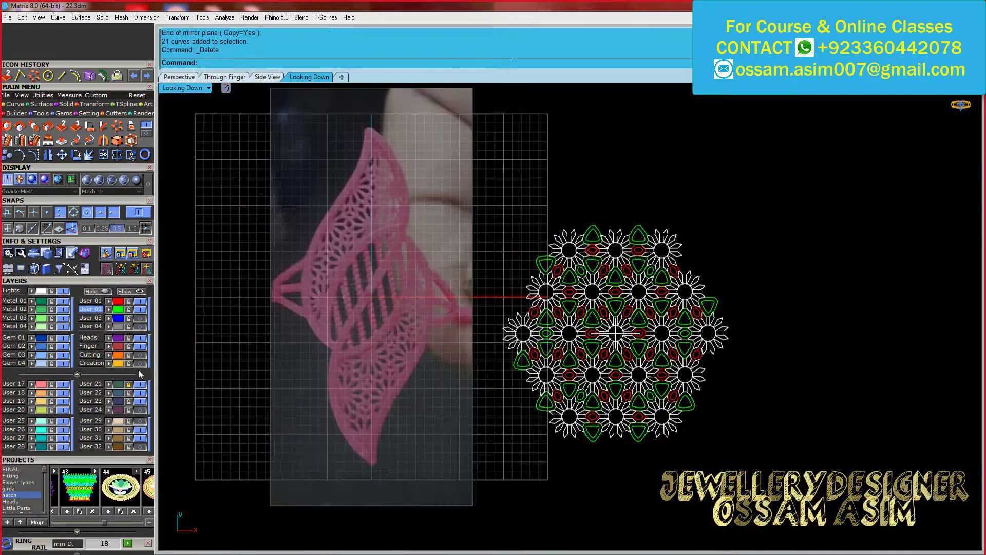
Hide the background photo and unroll the orange leaf surfaces flat with UnrollSrfUV
{"action": "left_click", "coordinate": [137, 391]}
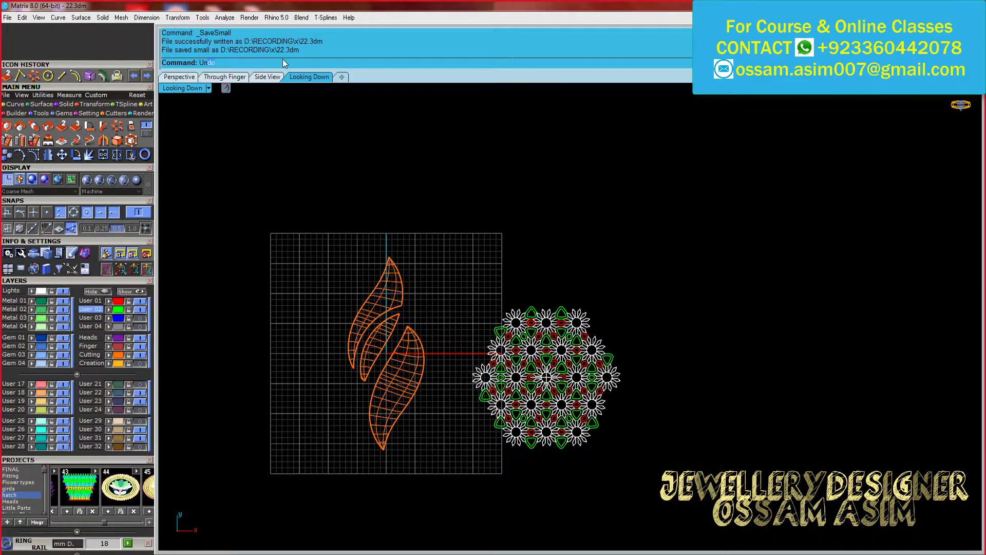
{"action": "type", "text": "UnrollSrfUV"}
{"action": "key", "text": "Return"}
{"action": "left_click", "coordinate": [373, 368]}
{"action": "key", "text": "Return"}
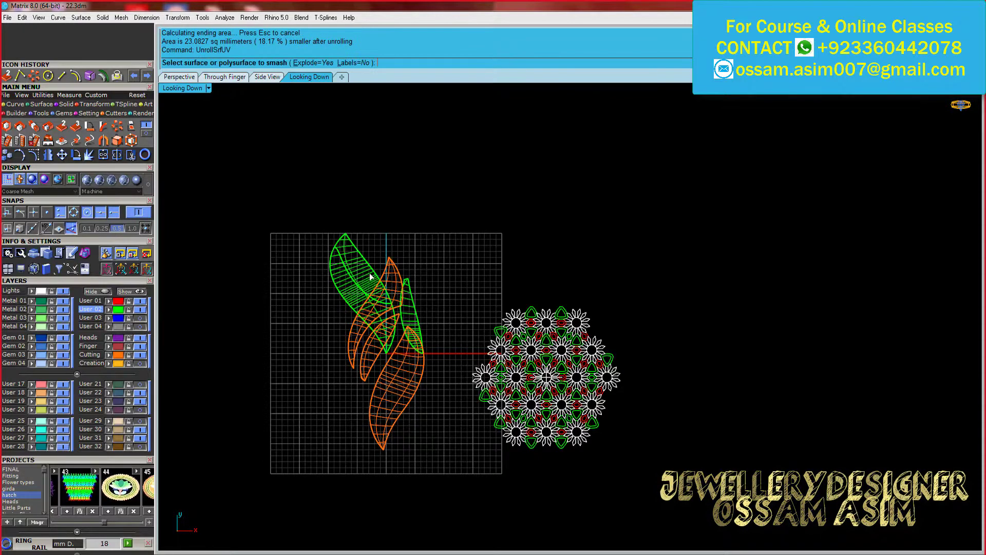
Move the three flat leaves above the grid and gather them together
{"action": "left_click_drag", "start_coordinate": [387, 246], "coordinate": [440, 203]}
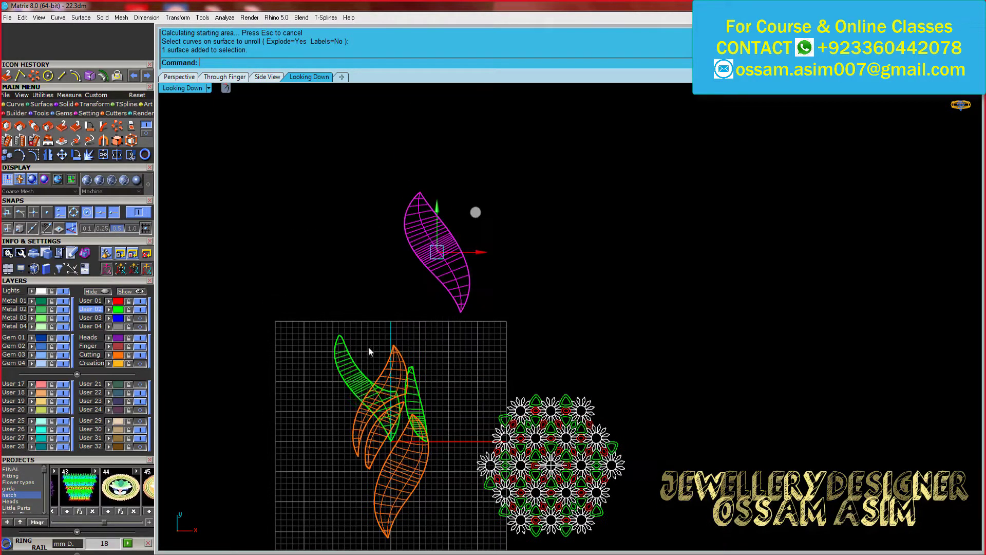
{"action": "right_click_drag", "start_coordinate": [440, 203], "coordinate": [445, 290]}
{"action": "left_click_drag", "start_coordinate": [352, 243], "coordinate": [308, 247]}
{"action": "left_click", "coordinate": [416, 399]}
{"action": "right_click_drag", "start_coordinate": [410, 203], "coordinate": [481, 186]}
Group all the lattice curves and save the file as hatch_75.3dm
{"action": "left_click_drag", "start_coordinate": [616, 193], "coordinate": [314, 275]}
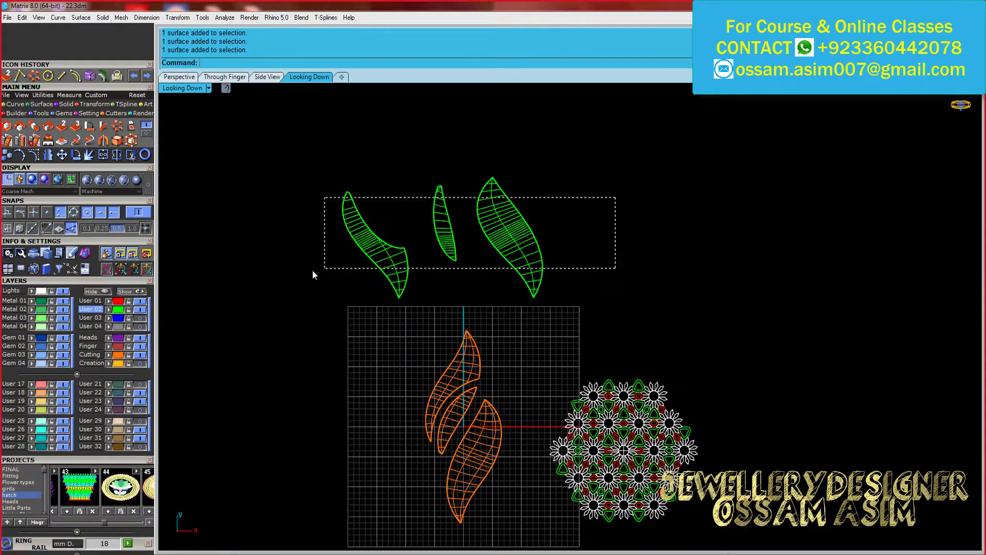
{"action": "scroll", "coordinate": [314, 275], "scroll_direction": "down", "scroll_amount": 2}
{"action": "left_click", "coordinate": [611, 380]}
{"action": "key", "text": "ctrl+g"}
{"action": "key", "text": "ctrl+s"}
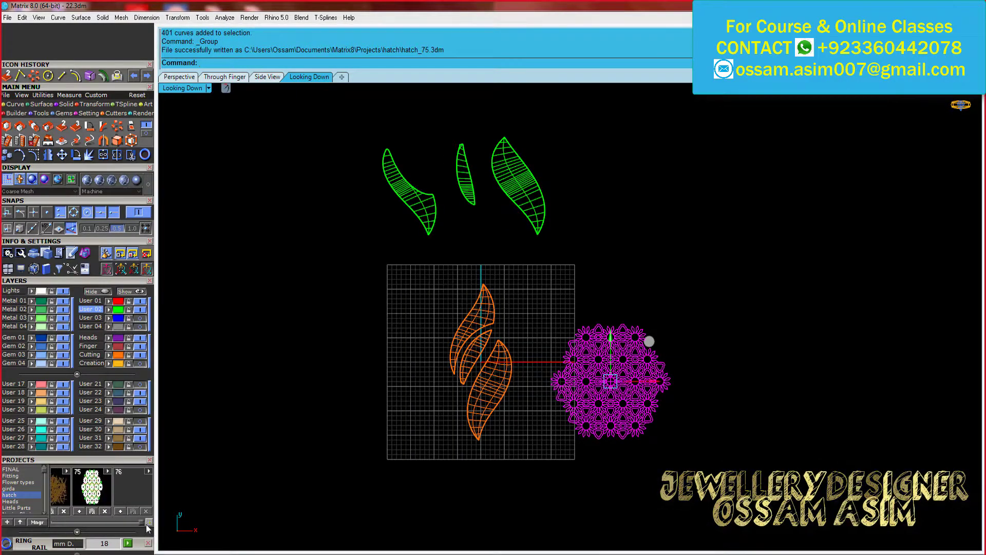
Check the grouped lattice by selecting it and releasing it again
{"action": "key", "text": "Escape"}
{"action": "scroll", "coordinate": [469, 259], "scroll_direction": "up", "scroll_amount": 3}
{"action": "scroll", "coordinate": [469, 259], "scroll_direction": "down", "scroll_amount": 1}
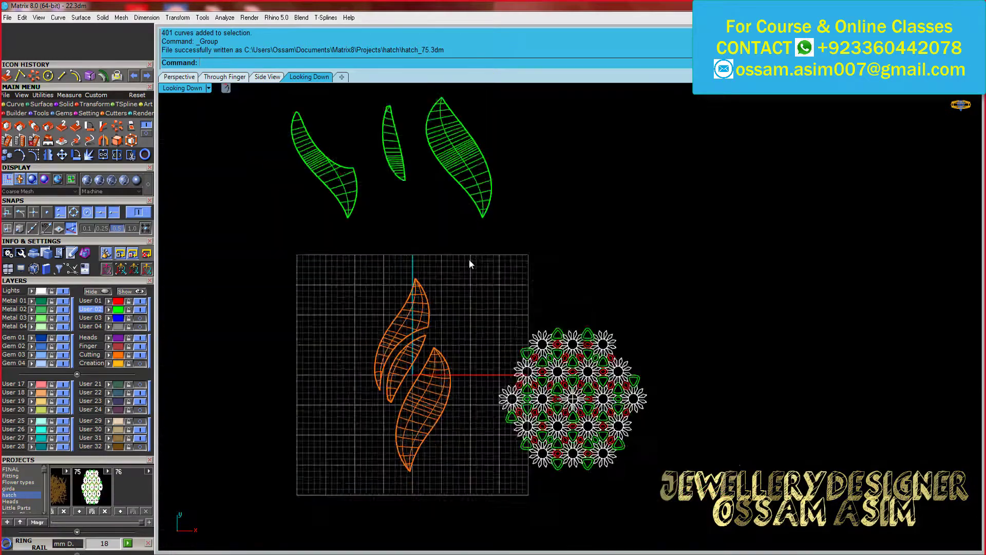
{"action": "left_click", "coordinate": [122, 270]}
{"action": "key", "text": "Escape"}
{"action": "scroll", "coordinate": [539, 388], "scroll_direction": "down", "scroll_amount": 1}
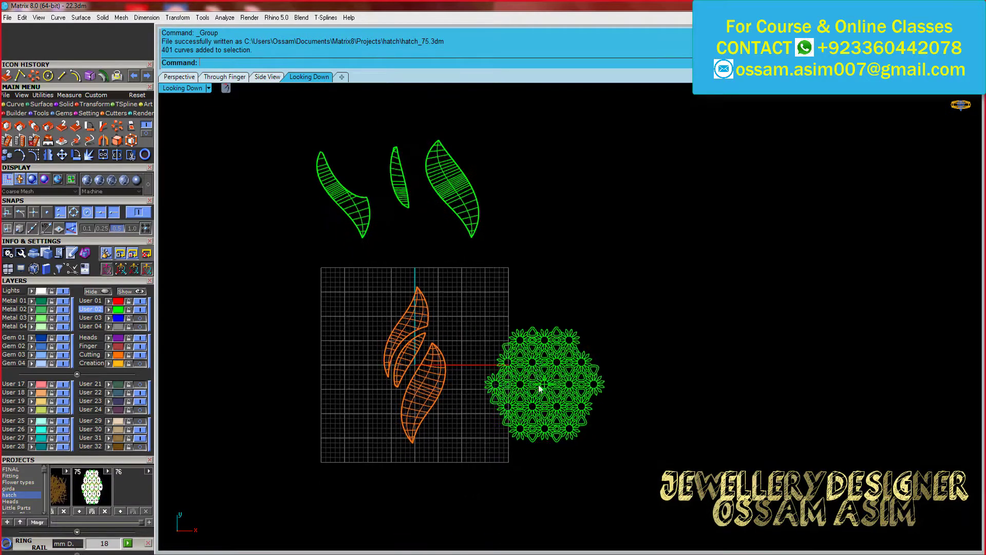
{"action": "scroll", "coordinate": [532, 367], "scroll_direction": "up", "scroll_amount": 5}
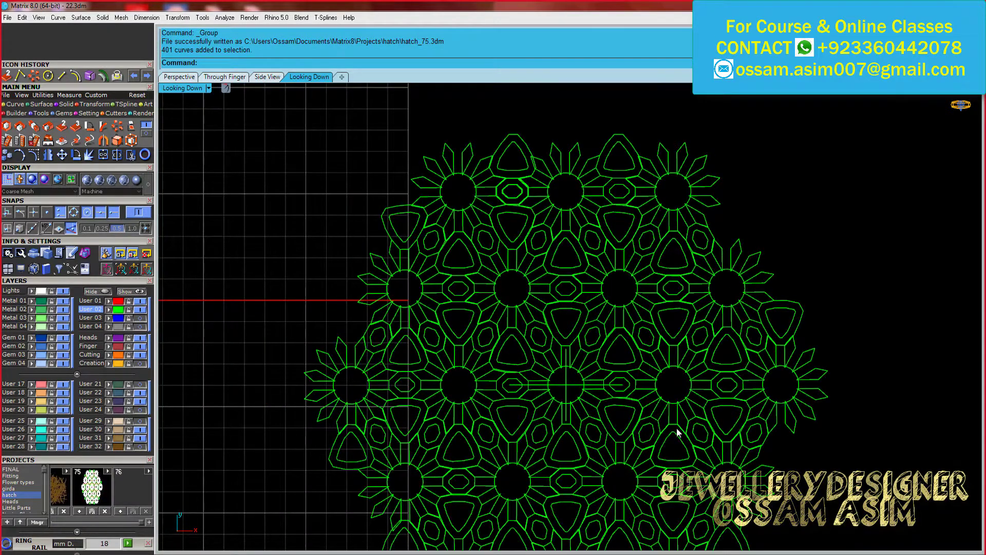
{"action": "scroll", "coordinate": [607, 412], "scroll_direction": "down", "scroll_amount": 3}
{"action": "scroll", "coordinate": [581, 365], "scroll_direction": "down", "scroll_amount": 2}
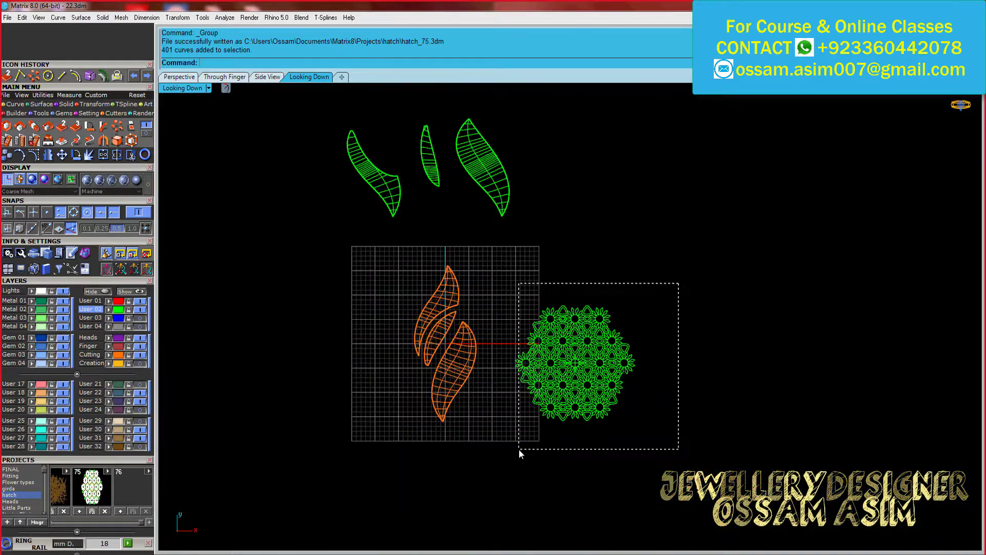
Move the third flat leaf further to the right
{"action": "left_click_drag", "start_coordinate": [674, 282], "coordinate": [518, 449]}
{"action": "scroll", "coordinate": [486, 311], "scroll_direction": "up", "scroll_amount": 1}
{"action": "left_click", "coordinate": [459, 292]}
{"action": "left_click_drag", "start_coordinate": [508, 288], "coordinate": [583, 289]}
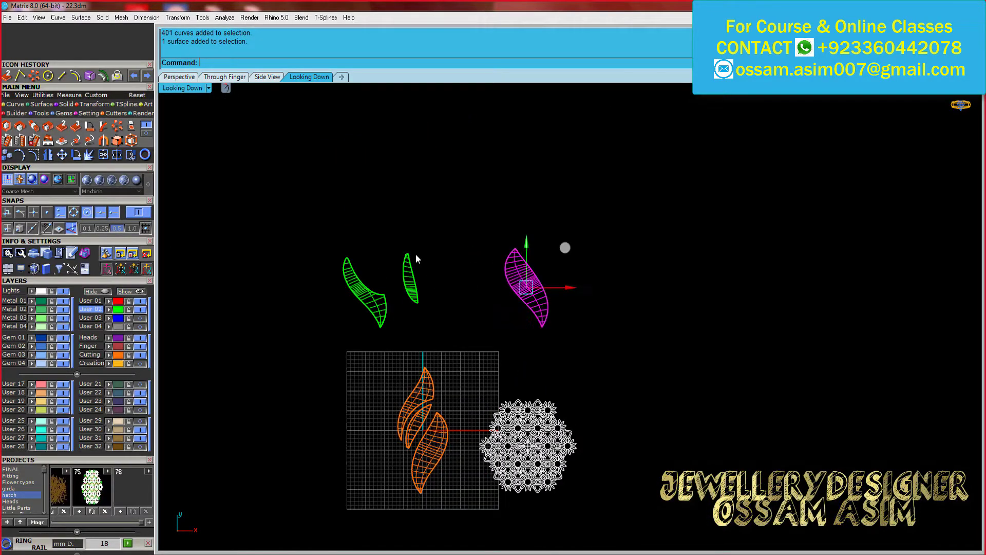
{"action": "left_click", "coordinate": [603, 384]}
Copy the whole lattice from its centre point toward the widest flat leaf
{"action": "left_click", "coordinate": [500, 462]}
{"action": "scroll", "coordinate": [501, 461], "scroll_direction": "up", "scroll_amount": 3}
{"action": "scroll", "coordinate": [539, 401], "scroll_direction": "up", "scroll_amount": 5}
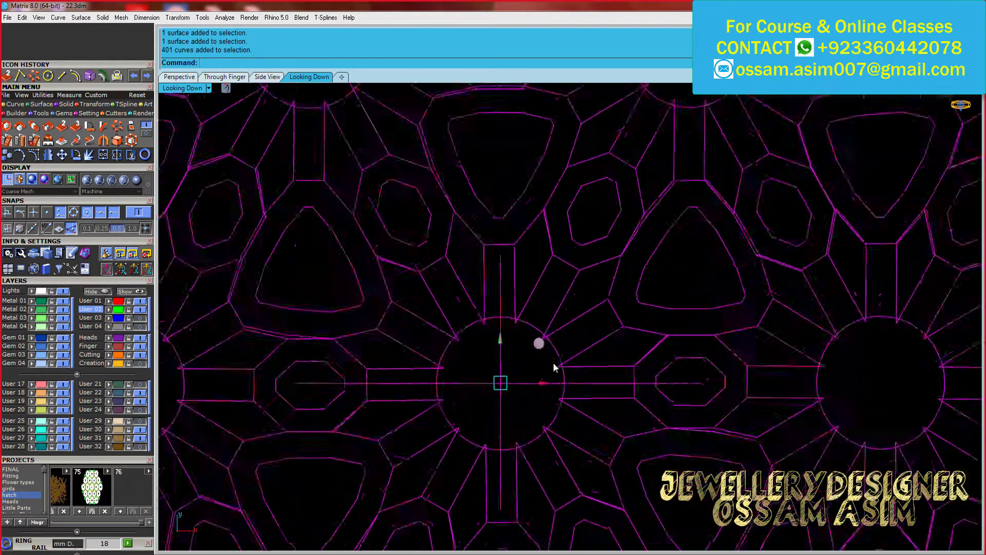
{"action": "left_click", "coordinate": [449, 358]}
{"action": "scroll", "coordinate": [450, 364], "scroll_direction": "down", "scroll_amount": 3}
{"action": "left_click", "coordinate": [445, 278]}
{"action": "scroll", "coordinate": [447, 408], "scroll_direction": "up", "scroll_amount": 3}
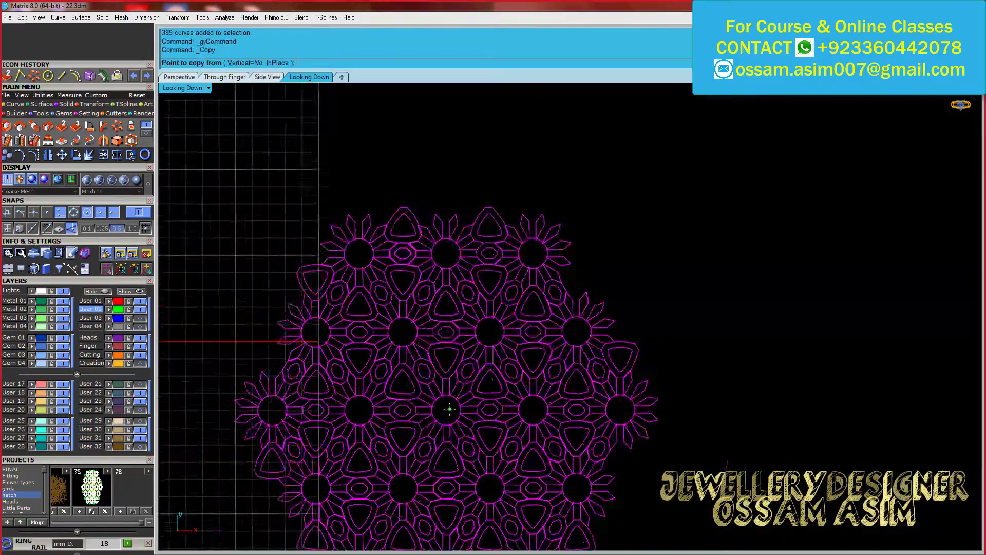
{"action": "scroll", "coordinate": [444, 386], "scroll_direction": "up", "scroll_amount": 2}
{"action": "key", "text": "ctrl+c"}
{"action": "left_click", "coordinate": [442, 386]}
{"action": "scroll", "coordinate": [447, 396], "scroll_direction": "down", "scroll_amount": 3}
{"action": "scroll", "coordinate": [561, 181], "scroll_direction": "down", "scroll_amount": 3}
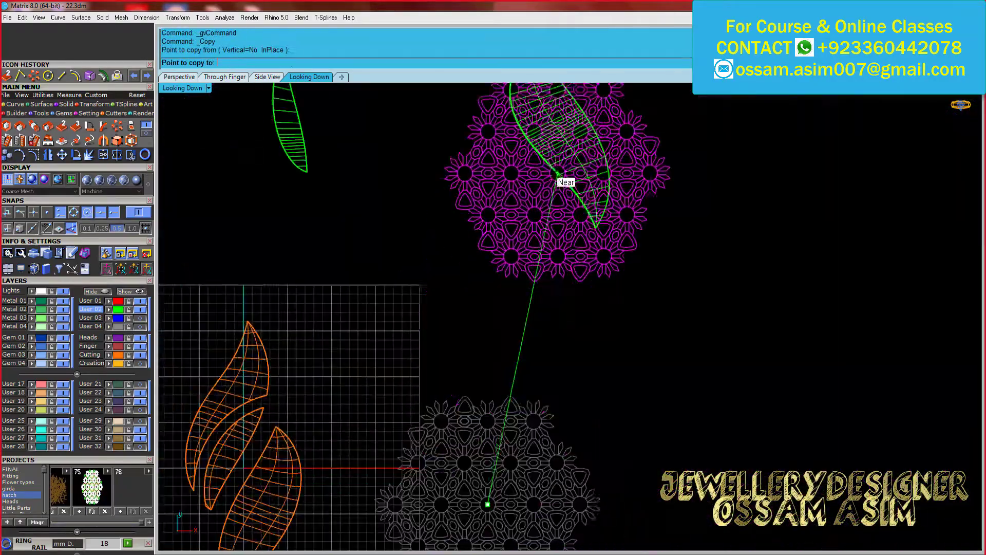
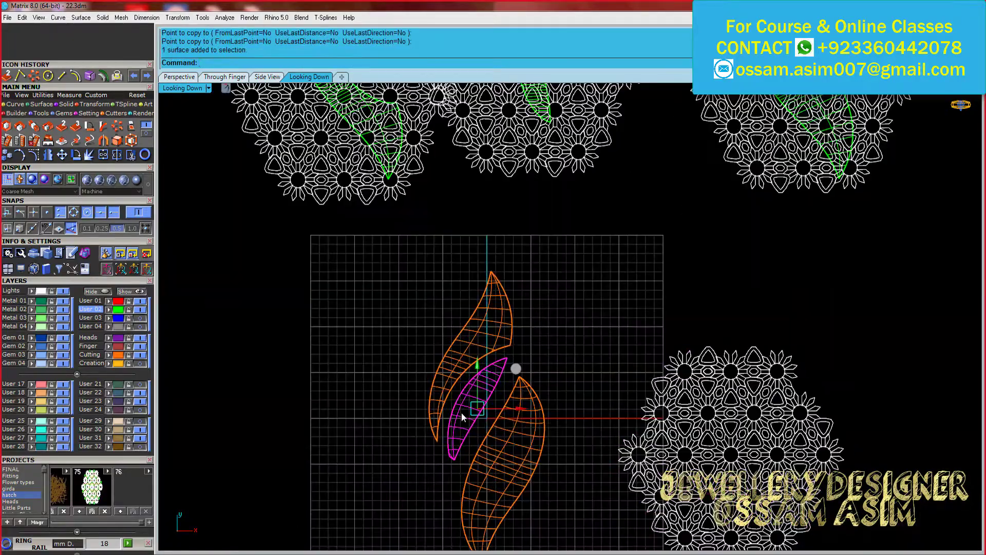
Select the leaf surface over the right hexagon and all 399 lattice pattern curves
{"action": "scroll", "coordinate": [522, 311], "scroll_direction": "up", "scroll_amount": 1}
{"action": "scroll", "coordinate": [522, 311], "scroll_direction": "down", "scroll_amount": 2}
Delete the spare leaf and the extra hexagon copy
{"action": "left_click", "coordinate": [544, 247], "text": "shift"}
{"action": "key", "text": "Delete"}
{"action": "scroll", "coordinate": [513, 352], "scroll_direction": "up", "scroll_amount": 1}
{"action": "scroll", "coordinate": [497, 352], "scroll_direction": "up", "scroll_amount": 3}
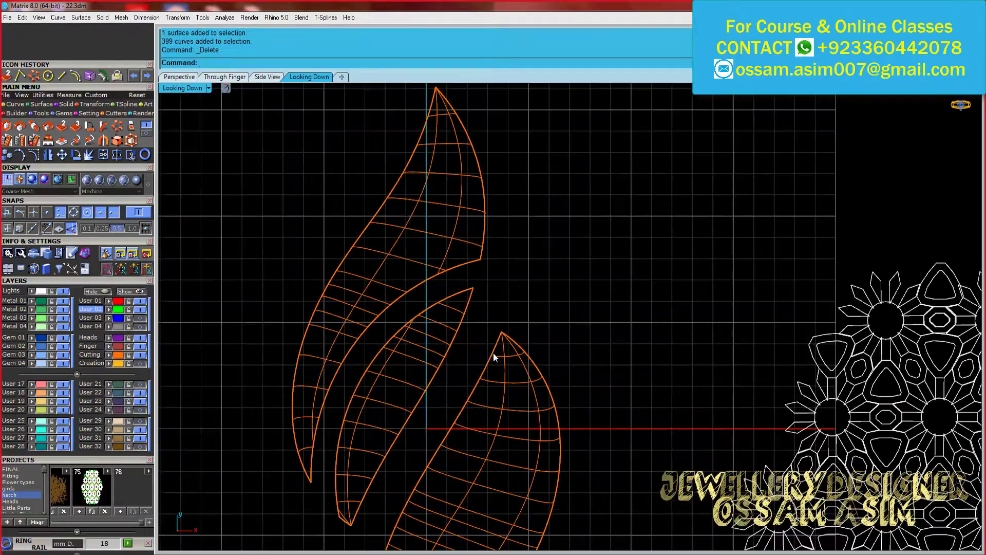
{"action": "scroll", "coordinate": [493, 353], "scroll_direction": "down", "scroll_amount": 3}
{"action": "scroll", "coordinate": [667, 235], "scroll_direction": "up", "scroll_amount": 3}
{"action": "left_click", "coordinate": [660, 209]}
{"action": "scroll", "coordinate": [652, 209], "scroll_direction": "up", "scroll_amount": 1}
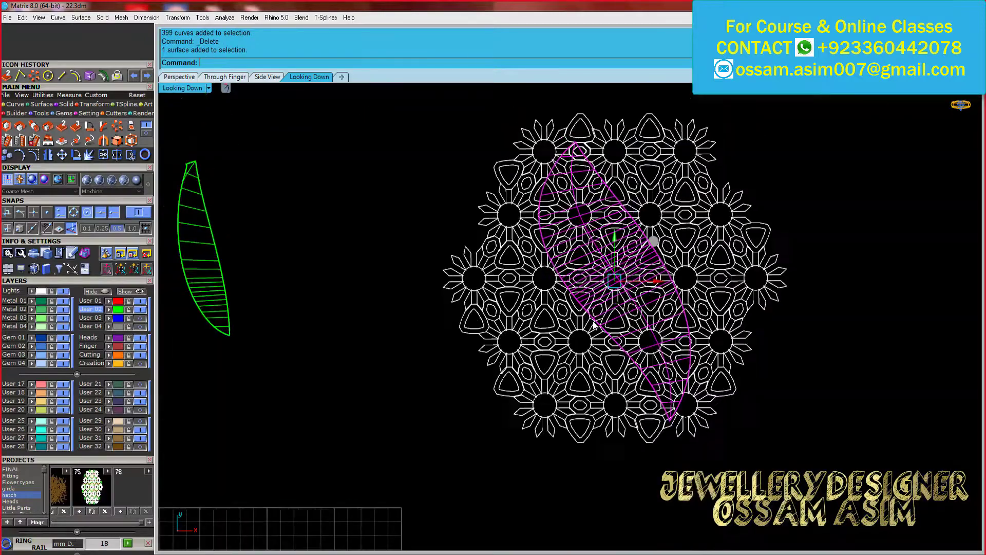
{"action": "scroll", "coordinate": [652, 209], "scroll_direction": "up", "scroll_amount": 3}
{"action": "scroll", "coordinate": [354, 291], "scroll_direction": "down", "scroll_amount": 3}
{"action": "left_click_drag", "start_coordinate": [678, 186], "coordinate": [606, 241]}
{"action": "scroll", "coordinate": [305, 215], "scroll_direction": "up", "scroll_amount": 3}
{"action": "scroll", "coordinate": [304, 215], "scroll_direction": "down", "scroll_amount": 3}
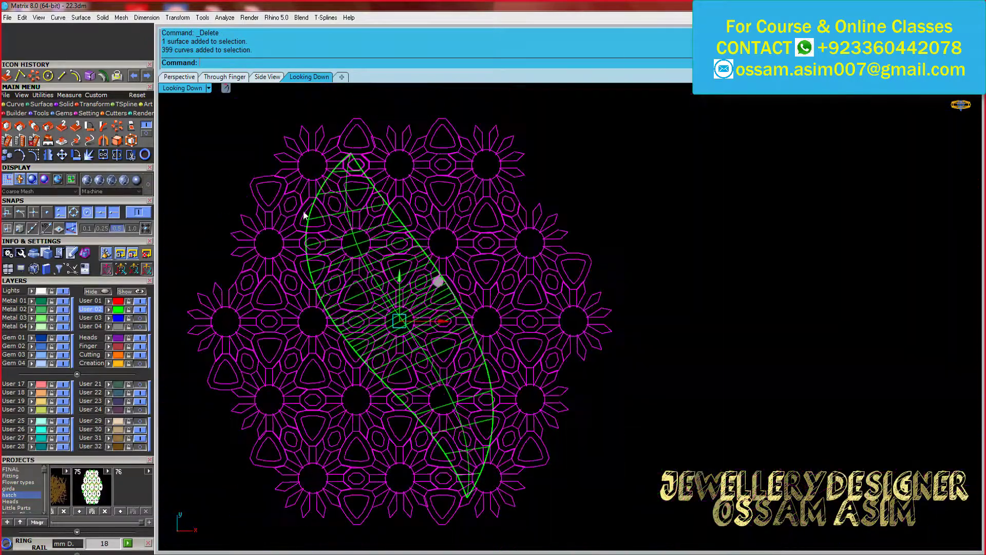
Switch to shaded display, then group the lattice curves and project them onto the leaf surface
{"action": "left_click", "coordinate": [114, 178]}
{"action": "scroll", "coordinate": [353, 255], "scroll_direction": "up", "scroll_amount": 3}
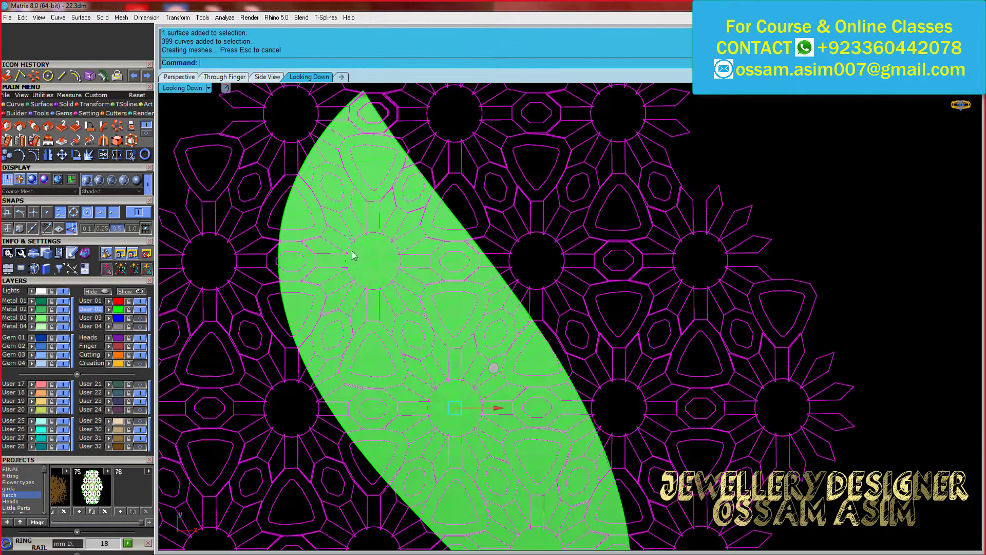
{"action": "left_click", "coordinate": [116, 77]}
{"action": "scroll", "coordinate": [369, 262], "scroll_direction": "down", "scroll_amount": 3}
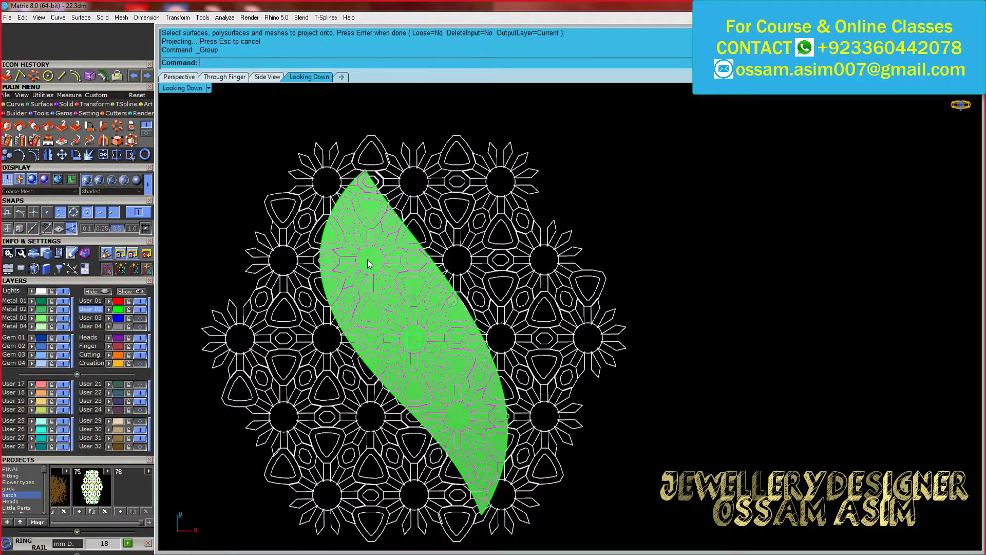
{"action": "left_click", "coordinate": [140, 444]}
{"action": "scroll", "coordinate": [447, 362], "scroll_direction": "up", "scroll_amount": 3}
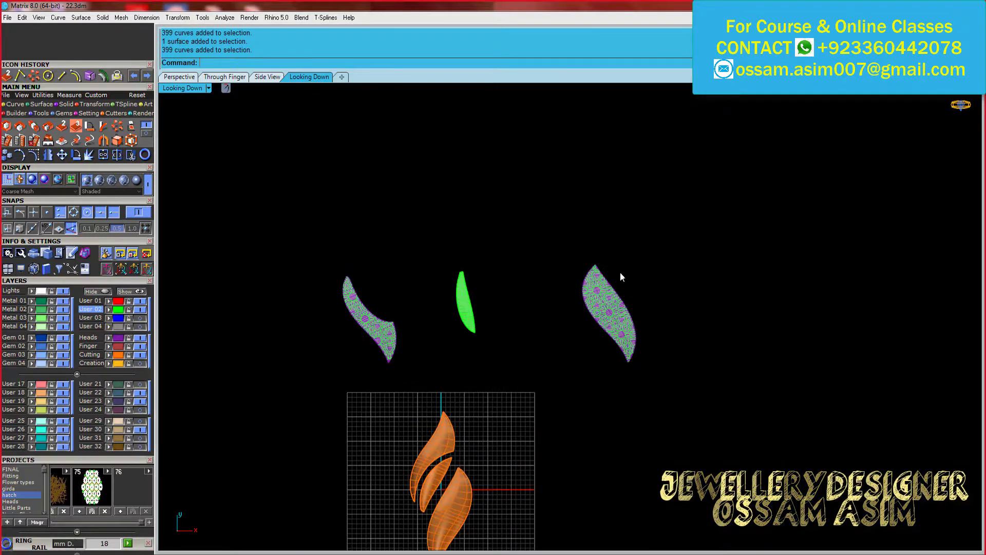
{"action": "scroll", "coordinate": [621, 272], "scroll_direction": "up", "scroll_amount": 6}
Start trimming the lace leaf and undo the wrong cut through the central hole
{"action": "left_click", "coordinate": [444, 205]}
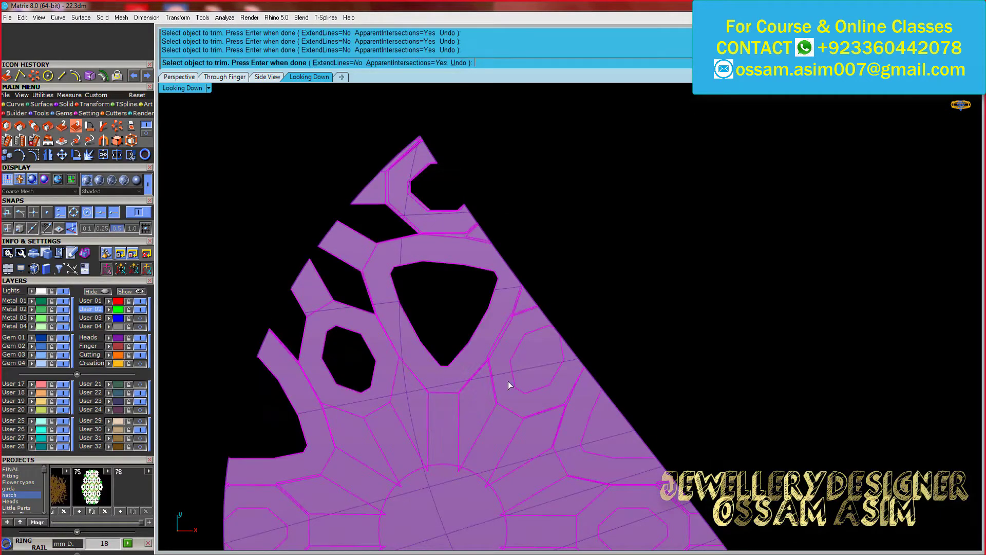
{"action": "right_click_drag", "start_coordinate": [507, 381], "coordinate": [370, 297]}
{"action": "scroll", "coordinate": [319, 385], "scroll_direction": "down", "scroll_amount": 3}
{"action": "scroll", "coordinate": [590, 387], "scroll_direction": "up", "scroll_amount": 2}
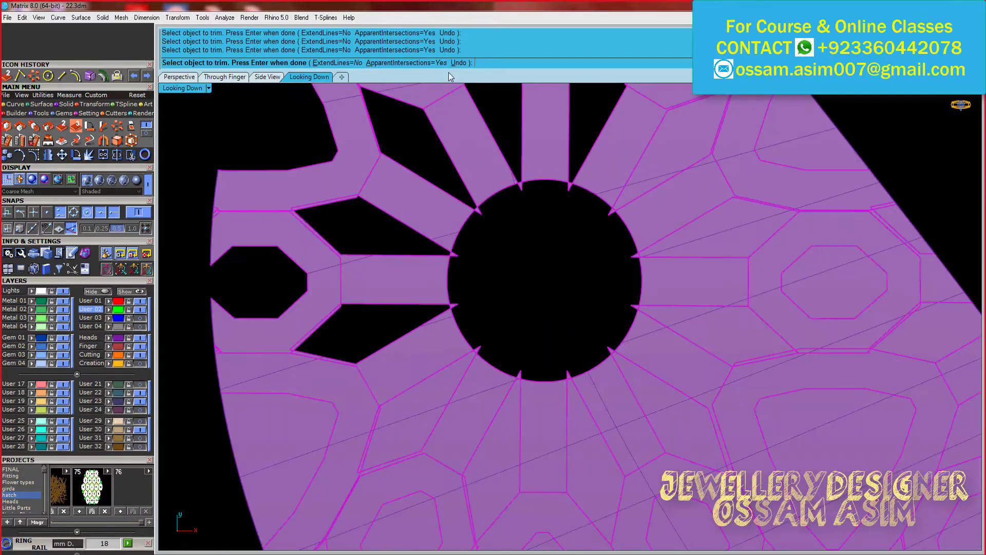
{"action": "left_click", "coordinate": [458, 62]}
{"action": "scroll", "coordinate": [632, 359], "scroll_direction": "down", "scroll_amount": 3}
{"action": "scroll", "coordinate": [632, 359], "scroll_direction": "up", "scroll_amount": 5}
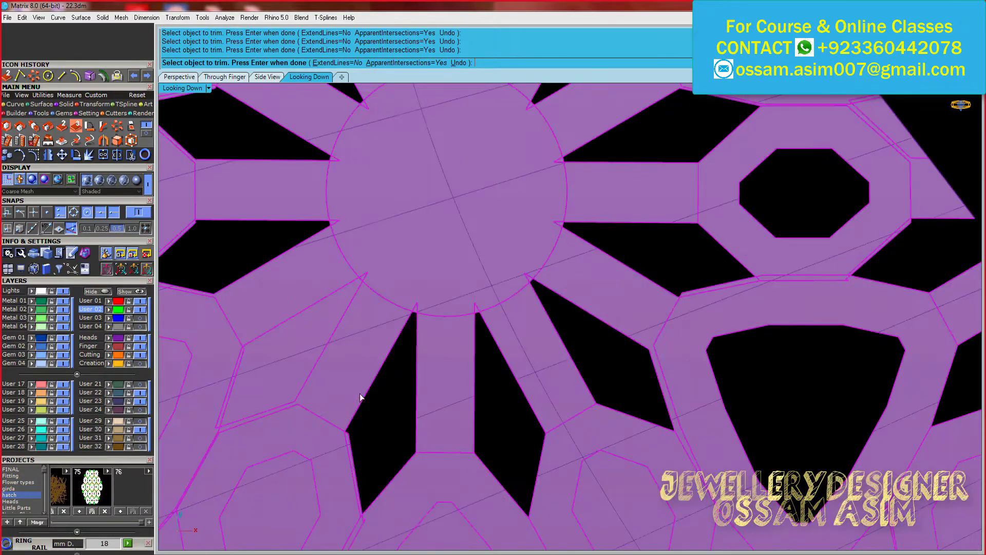
Pan across the lace pattern to review it, then finish the current trim
{"action": "right_click_drag", "start_coordinate": [466, 449], "coordinate": [704, 363]}
{"action": "scroll", "coordinate": [274, 455], "scroll_direction": "down", "scroll_amount": 3}
{"action": "right_click_drag", "start_coordinate": [274, 455], "coordinate": [476, 323]}
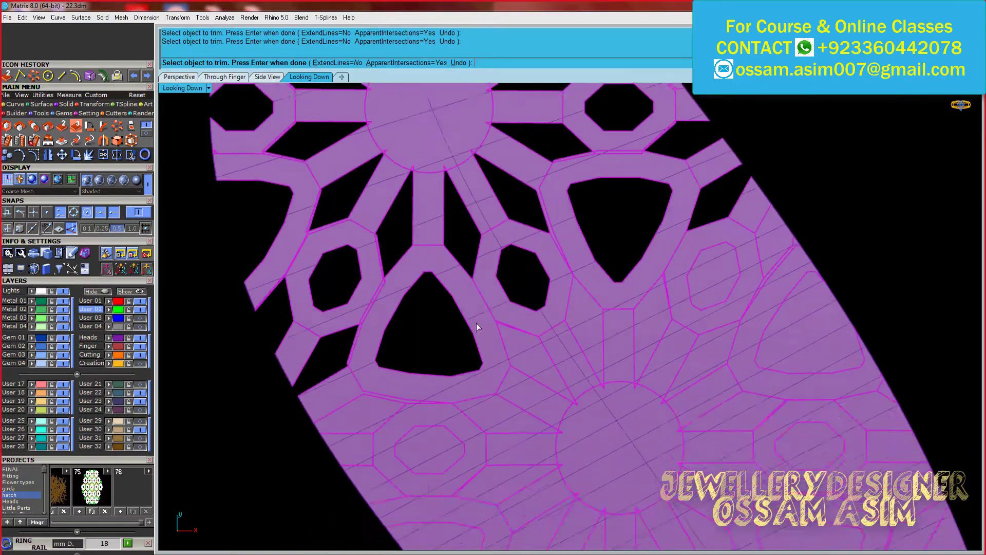
{"action": "scroll", "coordinate": [363, 370], "scroll_direction": "up", "scroll_amount": 3}
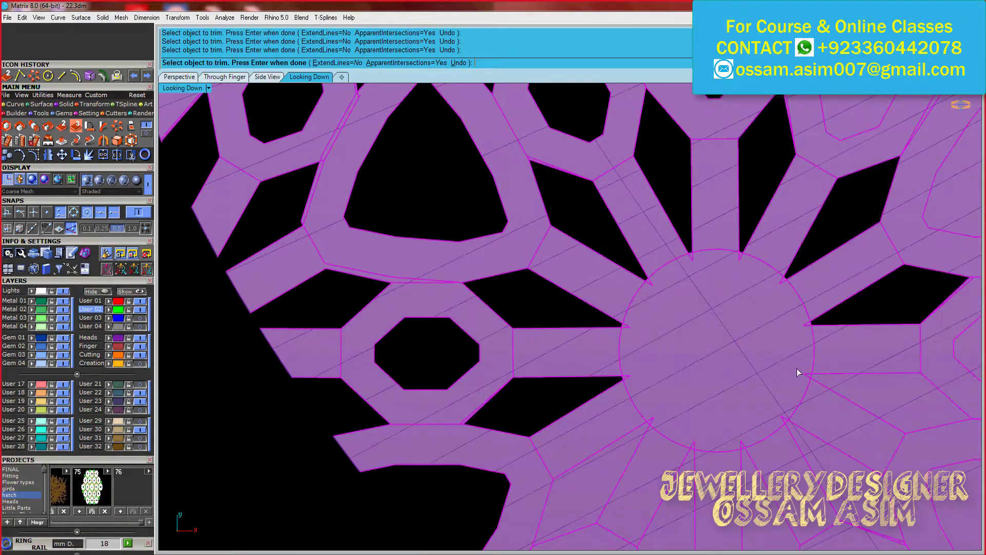
{"action": "scroll", "coordinate": [797, 368], "scroll_direction": "up", "scroll_amount": 1}
{"action": "right_click_drag", "start_coordinate": [797, 368], "coordinate": [620, 387]}
{"action": "right_click_drag", "start_coordinate": [355, 339], "coordinate": [272, 415]}
{"action": "scroll", "coordinate": [423, 410], "scroll_direction": "down", "scroll_amount": 2}
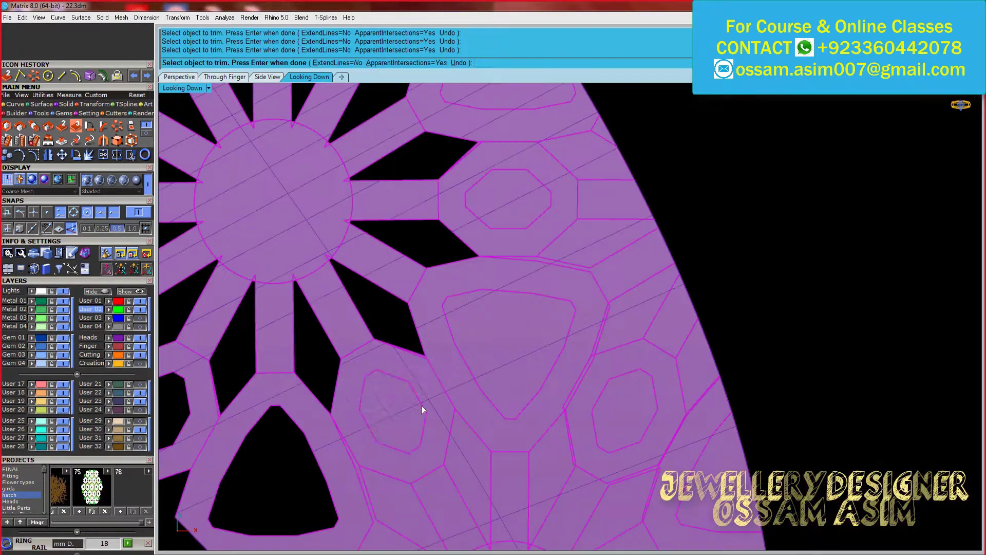
{"action": "scroll", "coordinate": [654, 390], "scroll_direction": "up", "scroll_amount": 2}
{"action": "right_click_drag", "start_coordinate": [654, 390], "coordinate": [590, 256]}
{"action": "scroll", "coordinate": [528, 320], "scroll_direction": "down", "scroll_amount": 3}
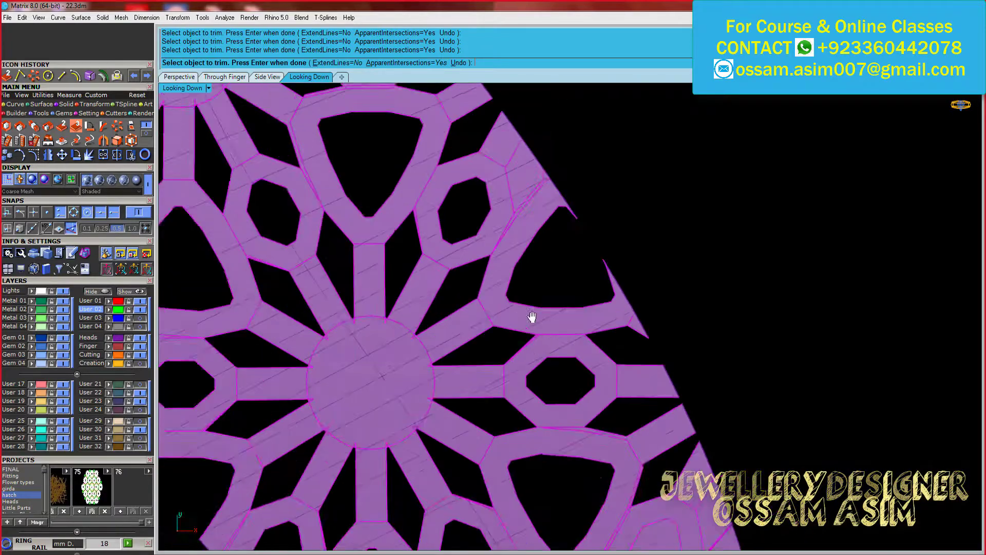
{"action": "scroll", "coordinate": [434, 211], "scroll_direction": "up", "scroll_amount": 3}
{"action": "right_click_drag", "start_coordinate": [433, 211], "coordinate": [574, 221]}
{"action": "scroll", "coordinate": [565, 228], "scroll_direction": "down", "scroll_amount": 3}
{"action": "scroll", "coordinate": [387, 282], "scroll_direction": "up", "scroll_amount": 3}
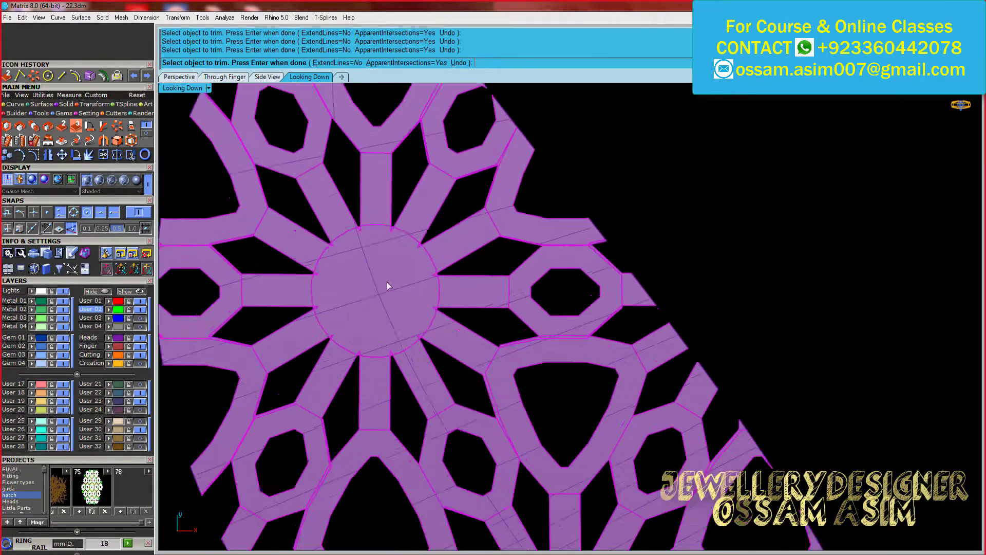
{"action": "mouse_move", "coordinate": [387, 282]}
{"action": "right_mouse_down"}
{"action": "mouse_move", "coordinate": [515, 318]}
{"action": "mouse_move", "coordinate": [485, 362]}
{"action": "right_mouse_up"}
{"action": "scroll", "coordinate": [484, 363], "scroll_direction": "up", "scroll_amount": 3}
{"action": "scroll", "coordinate": [245, 415], "scroll_direction": "down", "scroll_amount": 3}
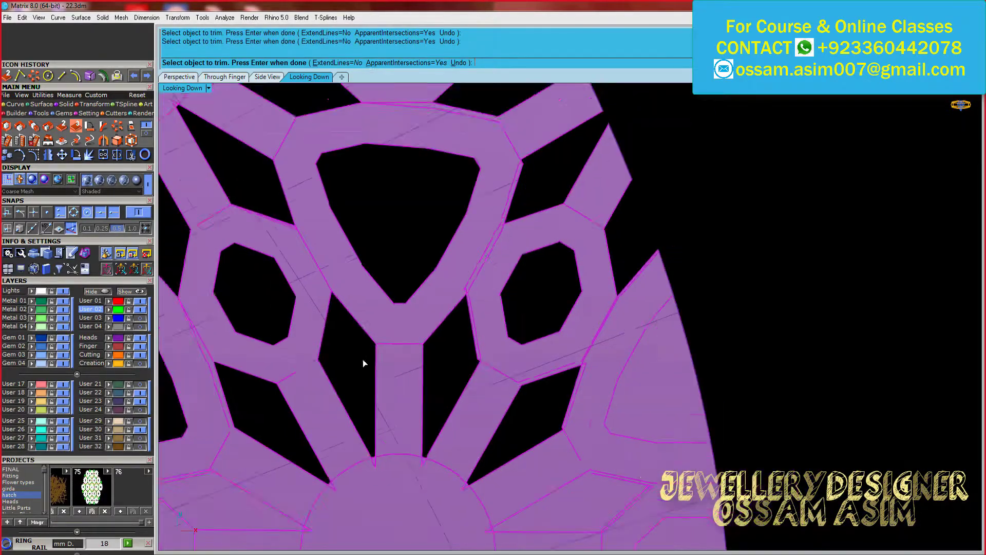
{"action": "scroll", "coordinate": [363, 359], "scroll_direction": "up", "scroll_amount": 3}
{"action": "scroll", "coordinate": [413, 410], "scroll_direction": "up", "scroll_amount": 2}
{"action": "right_click_drag", "start_coordinate": [486, 479], "coordinate": [451, 423]}
{"action": "scroll", "coordinate": [773, 340], "scroll_direction": "up", "scroll_amount": 2}
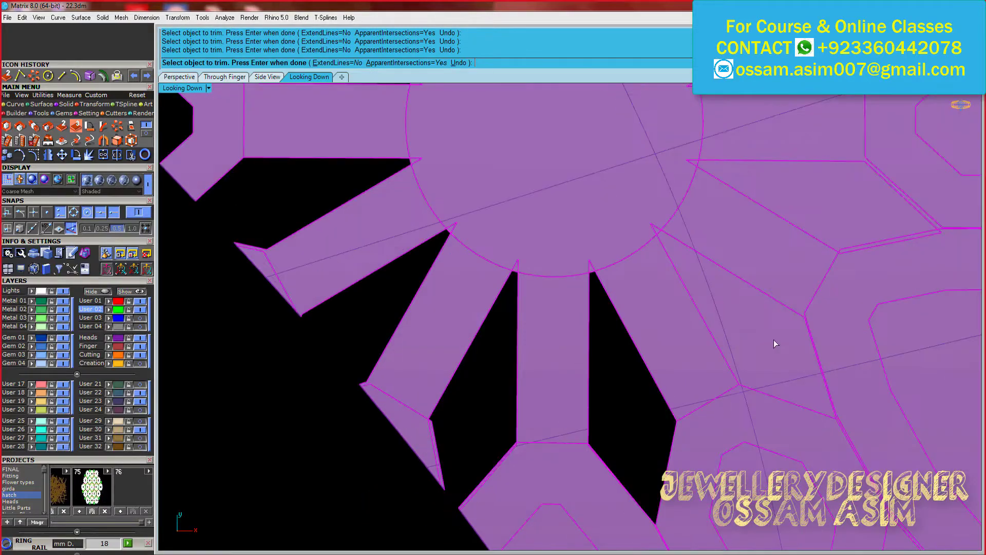
{"action": "scroll", "coordinate": [543, 300], "scroll_direction": "down", "scroll_amount": 3}
{"action": "right_click_drag", "start_coordinate": [544, 300], "coordinate": [630, 330]}
{"action": "scroll", "coordinate": [355, 378], "scroll_direction": "up", "scroll_amount": 3}
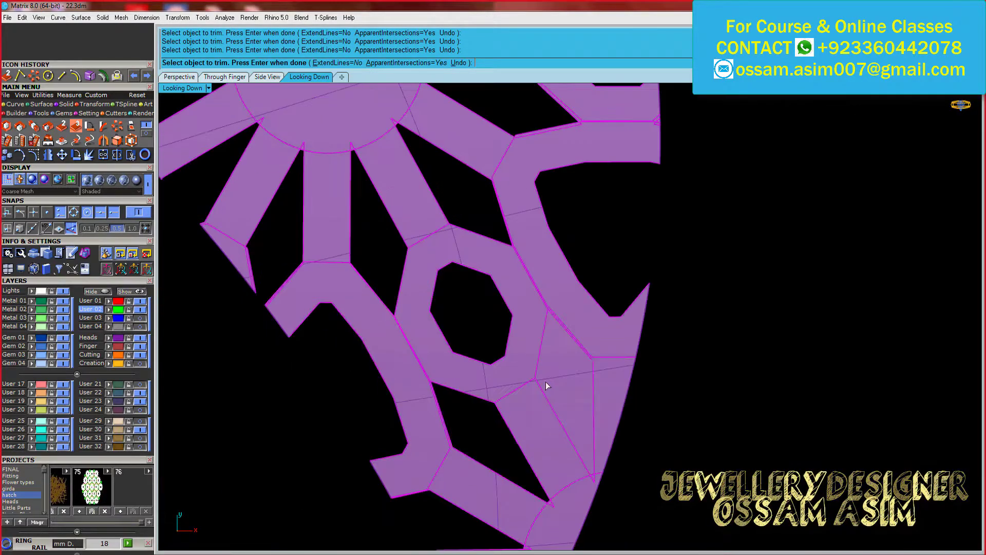
{"action": "scroll", "coordinate": [509, 441], "scroll_direction": "down", "scroll_amount": 2}
{"action": "scroll", "coordinate": [464, 437], "scroll_direction": "down", "scroll_amount": 2}
{"action": "scroll", "coordinate": [472, 334], "scroll_direction": "down", "scroll_amount": 3}
{"action": "scroll", "coordinate": [290, 353], "scroll_direction": "down", "scroll_amount": 2}
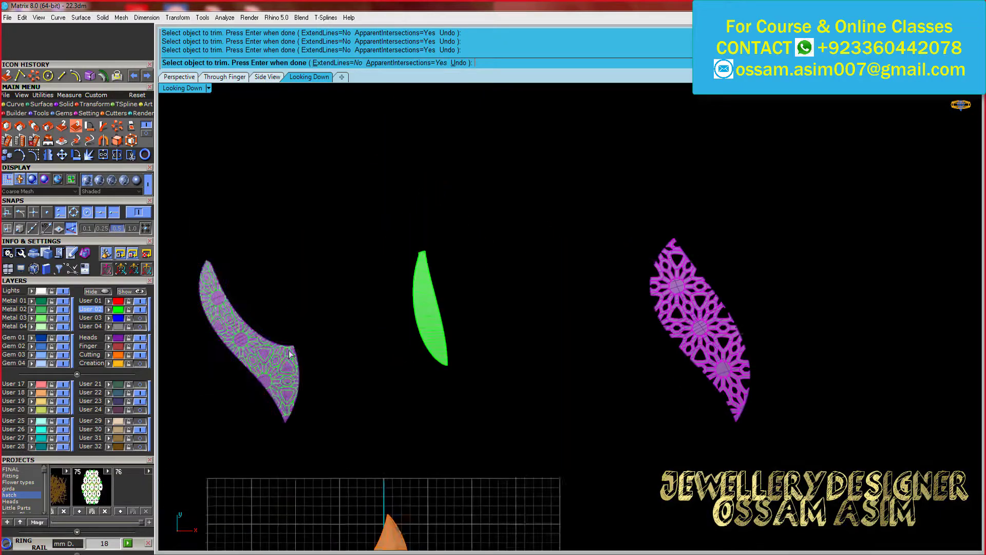
{"action": "scroll", "coordinate": [290, 353], "scroll_direction": "up", "scroll_amount": 3}
{"action": "key", "text": "Return"}
Pick the left leaf's cutting curves and cut the first lattice openings between the petals
{"action": "left_click_drag", "start_coordinate": [585, 523], "coordinate": [509, 424]}
{"action": "scroll", "coordinate": [491, 202], "scroll_direction": "up", "scroll_amount": 3}
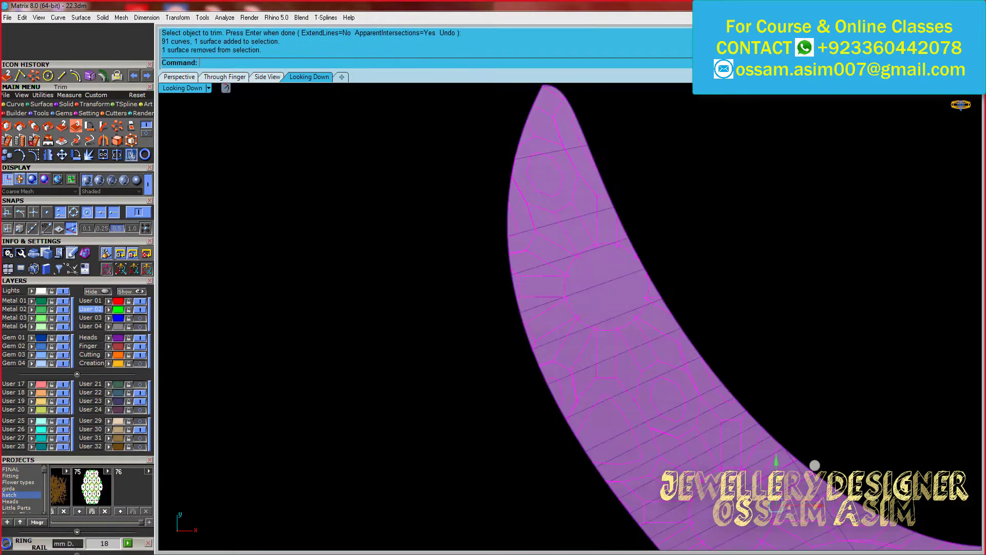
{"action": "scroll", "coordinate": [491, 201], "scroll_direction": "up", "scroll_amount": 2}
{"action": "left_click", "coordinate": [471, 312]}
{"action": "scroll", "coordinate": [520, 171], "scroll_direction": "up", "scroll_amount": 2}
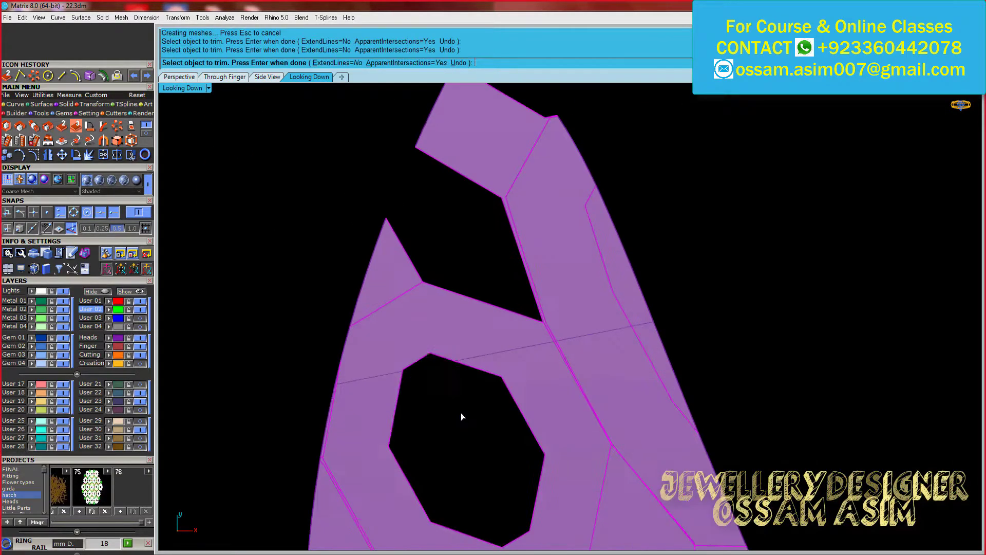
{"action": "scroll", "coordinate": [460, 411], "scroll_direction": "down", "scroll_amount": 2}
{"action": "scroll", "coordinate": [470, 271], "scroll_direction": "up", "scroll_amount": 2}
{"action": "scroll", "coordinate": [479, 470], "scroll_direction": "down", "scroll_amount": 3}
{"action": "scroll", "coordinate": [457, 431], "scroll_direction": "up", "scroll_amount": 2}
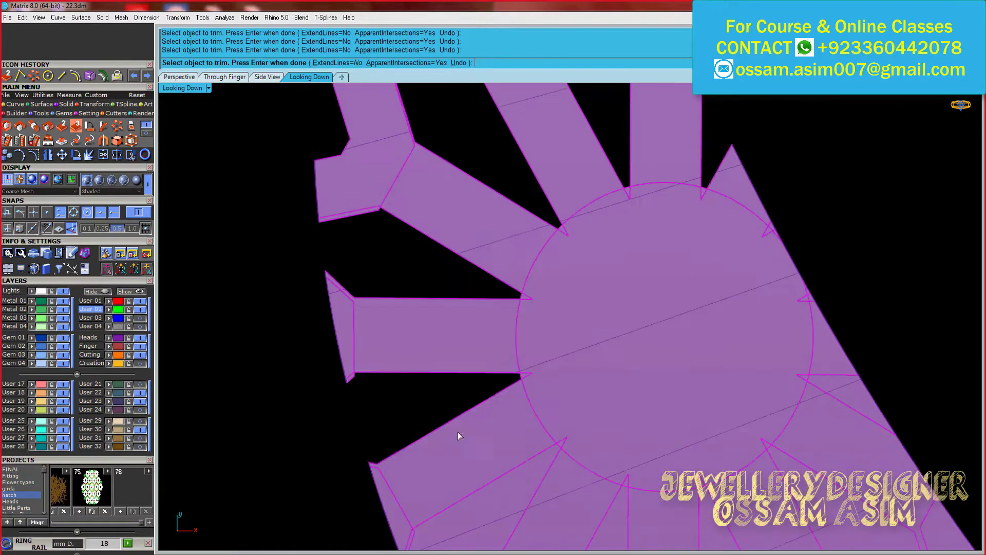
{"action": "scroll", "coordinate": [411, 360], "scroll_direction": "up", "scroll_amount": 2}
{"action": "left_click", "coordinate": [395, 308]}
{"action": "left_click", "coordinate": [401, 331]}
{"action": "left_click", "coordinate": [750, 325]}
{"action": "scroll", "coordinate": [744, 325], "scroll_direction": "down", "scroll_amount": 2}
{"action": "scroll", "coordinate": [769, 216], "scroll_direction": "up", "scroll_amount": 2}
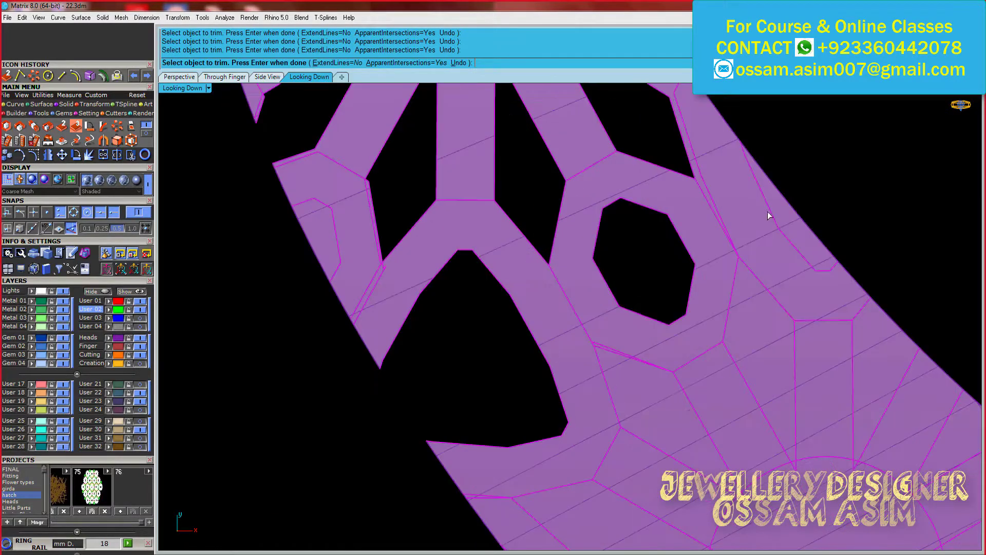
{"action": "scroll", "coordinate": [632, 276], "scroll_direction": "down", "scroll_amount": 2}
Trim away more lattice pieces beside the circle and between the lower spokes
{"action": "left_click", "coordinate": [662, 461]}
{"action": "scroll", "coordinate": [351, 337], "scroll_direction": "up", "scroll_amount": 2}
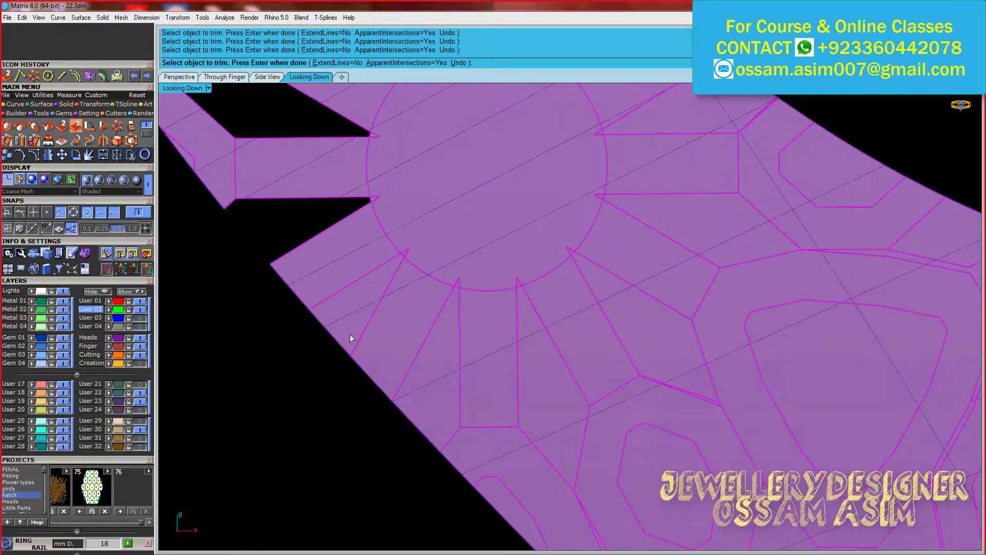
{"action": "left_click", "coordinate": [655, 327]}
{"action": "scroll", "coordinate": [631, 306], "scroll_direction": "down", "scroll_amount": 2}
{"action": "scroll", "coordinate": [513, 180], "scroll_direction": "up", "scroll_amount": 2}
{"action": "left_click", "coordinate": [499, 109]}
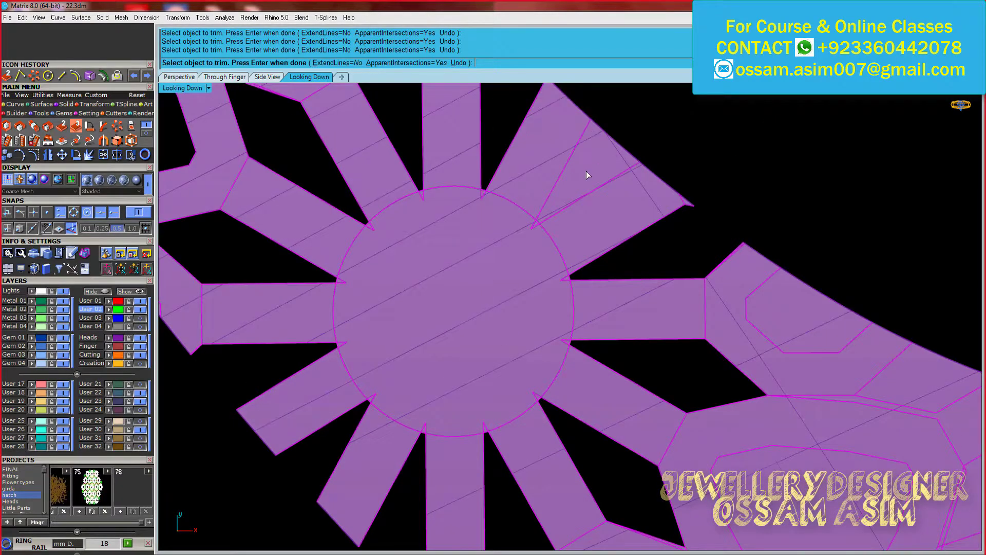
{"action": "scroll", "coordinate": [803, 331], "scroll_direction": "down", "scroll_amount": 2}
{"action": "scroll", "coordinate": [528, 242], "scroll_direction": "up", "scroll_amount": 3}
{"action": "left_click", "coordinate": [630, 267]}
{"action": "left_click", "coordinate": [786, 246]}
{"action": "left_click", "coordinate": [458, 62]}
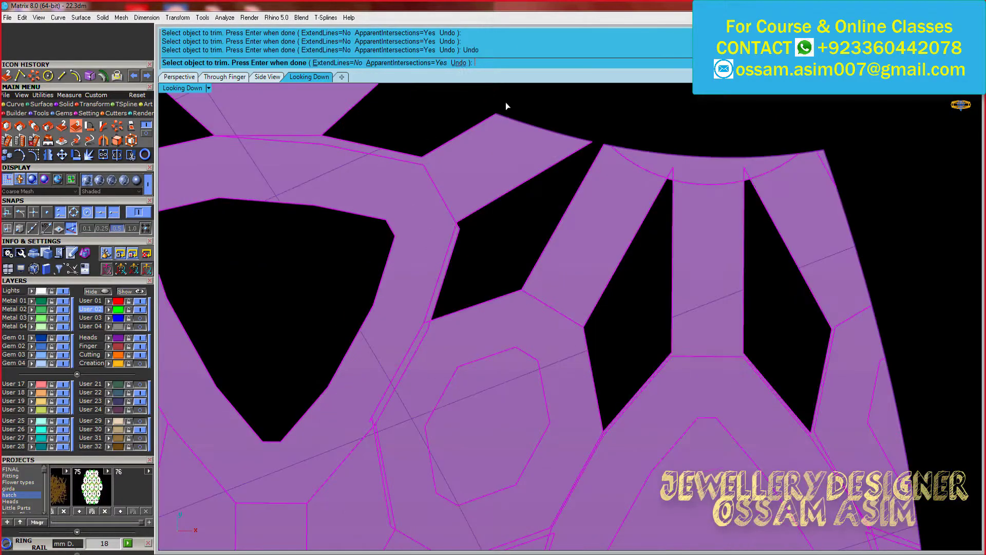
{"action": "scroll", "coordinate": [816, 267], "scroll_direction": "down", "scroll_amount": 1}
{"action": "scroll", "coordinate": [816, 267], "scroll_direction": "down", "scroll_amount": 3}
{"action": "scroll", "coordinate": [469, 281], "scroll_direction": "up", "scroll_amount": 2}
{"action": "scroll", "coordinate": [610, 282], "scroll_direction": "up", "scroll_amount": 2}
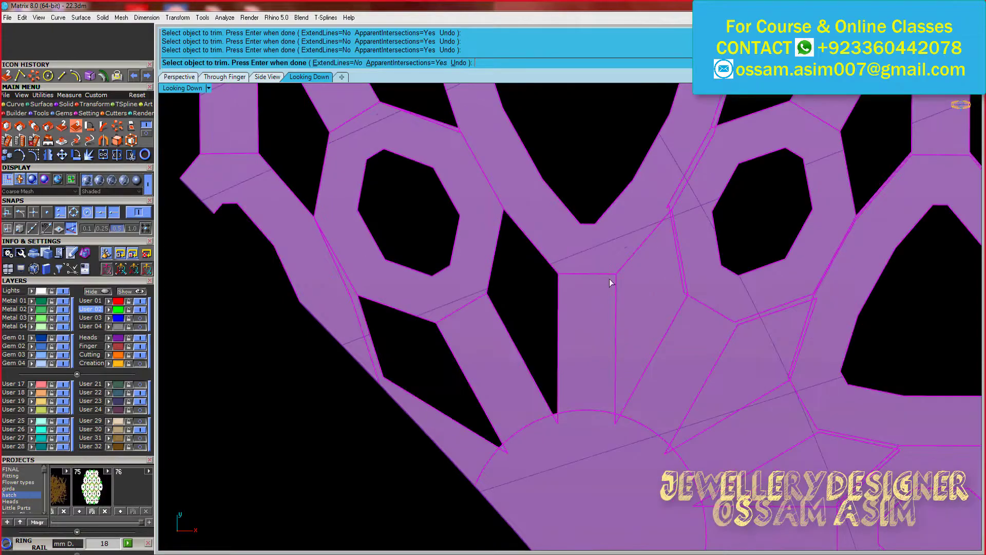
Undo the trim near the lower octagon, finish trimming, and select the trimmed lattice piece
{"action": "left_click", "coordinate": [632, 298]}
{"action": "scroll", "coordinate": [514, 231], "scroll_direction": "down", "scroll_amount": 2}
{"action": "scroll", "coordinate": [668, 316], "scroll_direction": "up", "scroll_amount": 2}
{"action": "scroll", "coordinate": [508, 329], "scroll_direction": "up", "scroll_amount": 2}
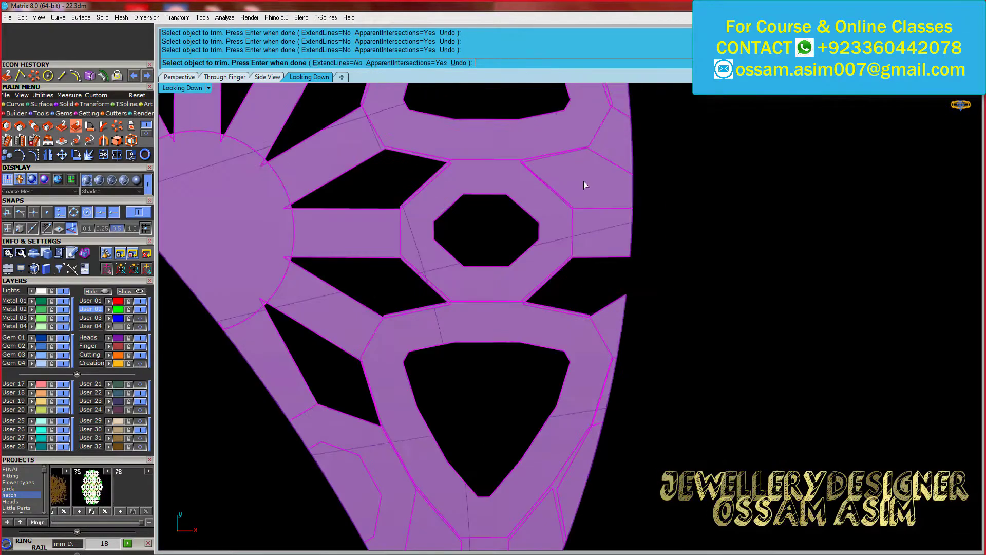
{"action": "scroll", "coordinate": [606, 192], "scroll_direction": "up", "scroll_amount": 2}
{"action": "scroll", "coordinate": [452, 332], "scroll_direction": "down", "scroll_amount": 3}
{"action": "scroll", "coordinate": [537, 314], "scroll_direction": "down", "scroll_amount": 1}
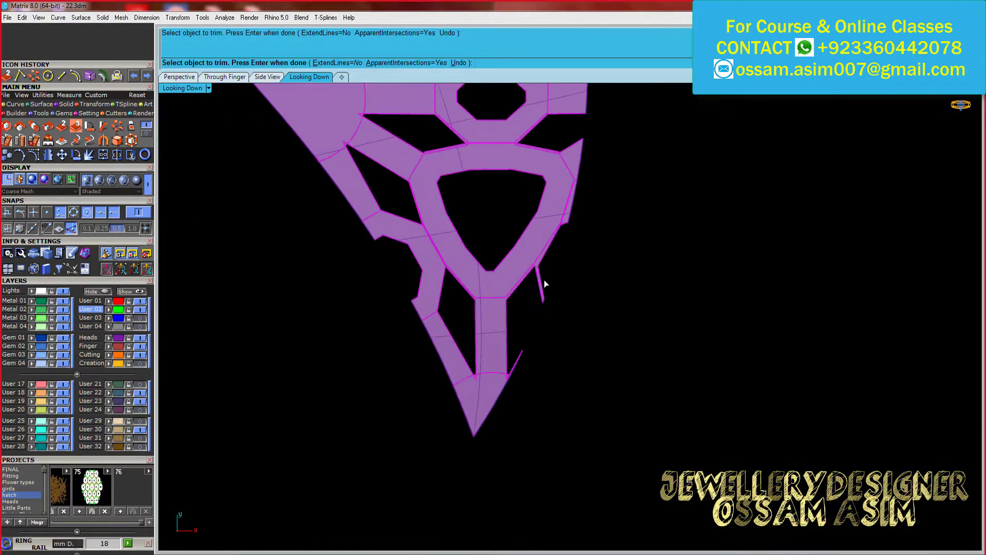
{"action": "scroll", "coordinate": [544, 280], "scroll_direction": "up", "scroll_amount": 3}
{"action": "left_click", "coordinate": [459, 63]}
{"action": "scroll", "coordinate": [467, 311], "scroll_direction": "down", "scroll_amount": 3}
{"action": "scroll", "coordinate": [524, 298], "scroll_direction": "up", "scroll_amount": 4}
{"action": "key", "text": "Return"}
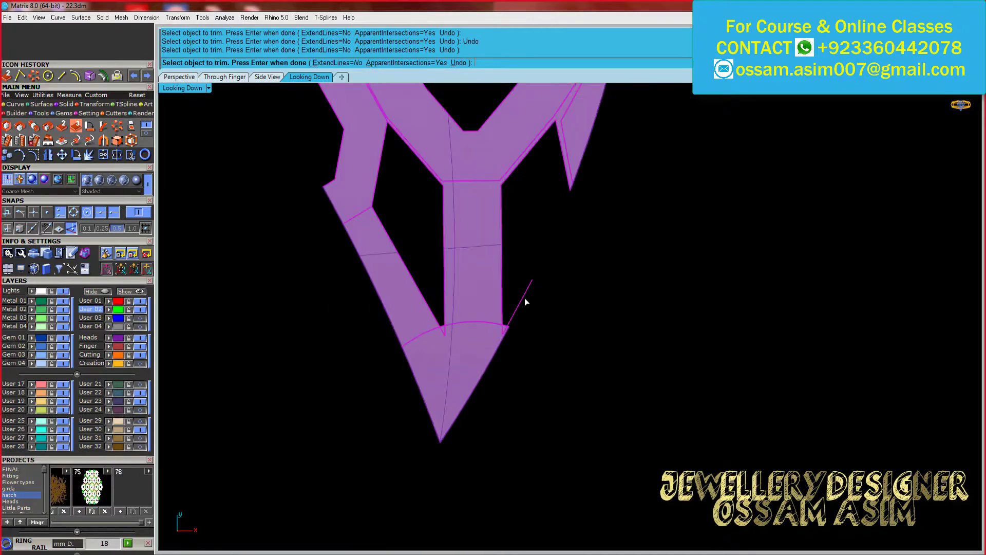
{"action": "scroll", "coordinate": [525, 298], "scroll_direction": "down", "scroll_amount": 5}
{"action": "scroll", "coordinate": [462, 309], "scroll_direction": "up", "scroll_amount": 2}
{"action": "left_click", "coordinate": [358, 355]}
Flow the flat lattice onto the orange leaf with Flow Along Surface
{"action": "scroll", "coordinate": [354, 308], "scroll_direction": "down", "scroll_amount": 4}
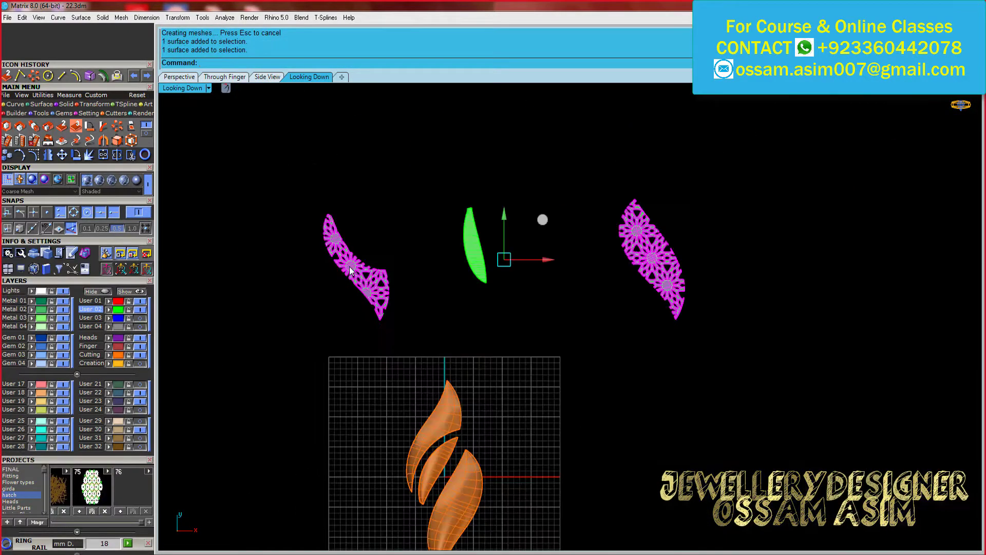
{"action": "scroll", "coordinate": [380, 242], "scroll_direction": "up", "scroll_amount": 2}
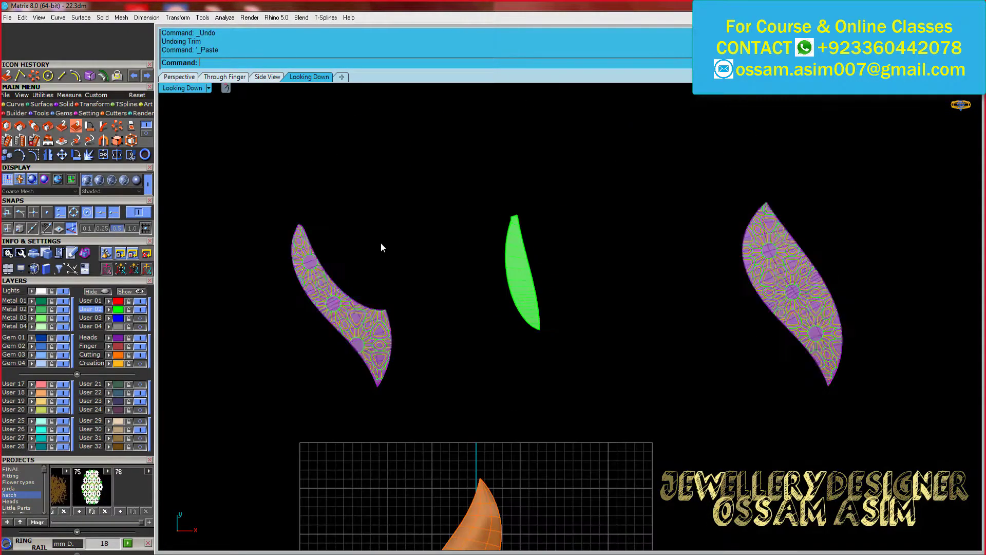
{"action": "scroll", "coordinate": [369, 280], "scroll_direction": "down", "scroll_amount": 2}
{"action": "scroll", "coordinate": [369, 301], "scroll_direction": "up", "scroll_amount": 5}
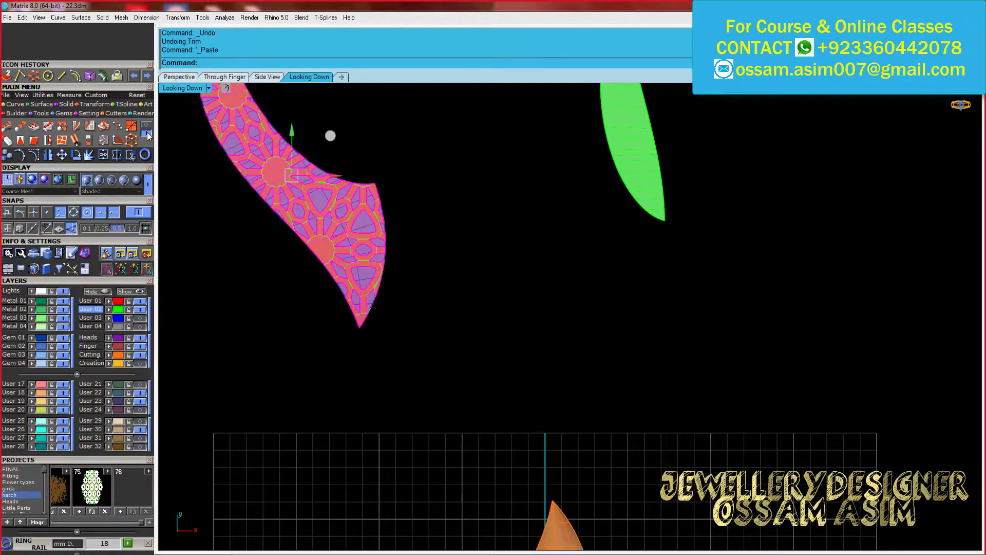
{"action": "left_click", "coordinate": [147, 134]}
{"action": "scroll", "coordinate": [408, 375], "scroll_direction": "down", "scroll_amount": 4}
{"action": "scroll", "coordinate": [378, 294], "scroll_direction": "up", "scroll_amount": 5}
{"action": "left_click", "coordinate": [378, 295]}
{"action": "scroll", "coordinate": [483, 290], "scroll_direction": "down", "scroll_amount": 3}
{"action": "left_click", "coordinate": [461, 255]}
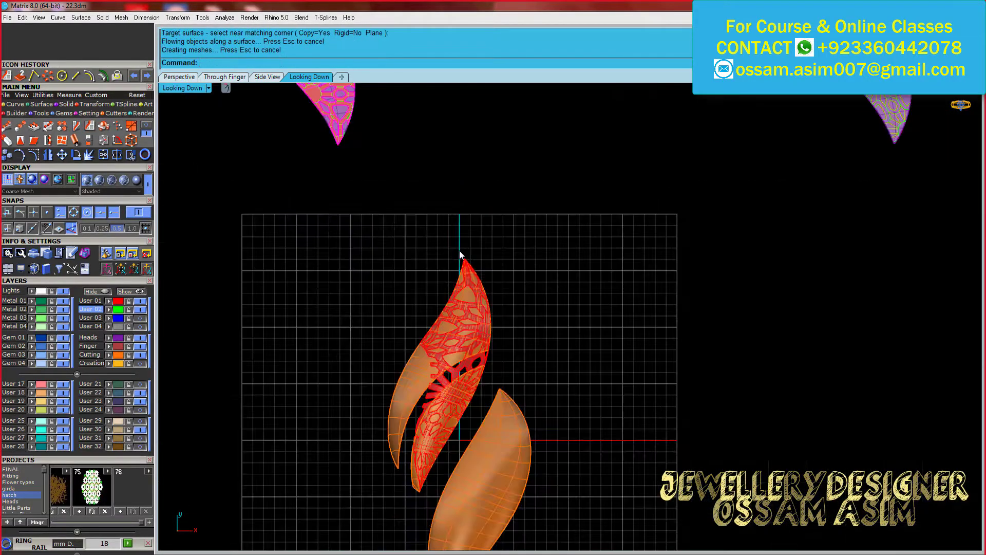
{"action": "scroll", "coordinate": [461, 255], "scroll_direction": "down", "scroll_amount": 3}
{"action": "scroll", "coordinate": [437, 363], "scroll_direction": "up", "scroll_amount": 3}
Undo the flow, redo it from the flat lattice onto the upper orange leaf, and pick the purple piece
{"action": "key", "text": "ctrl+z"}
{"action": "key", "text": "Return"}
{"action": "scroll", "coordinate": [373, 319], "scroll_direction": "down", "scroll_amount": 1}
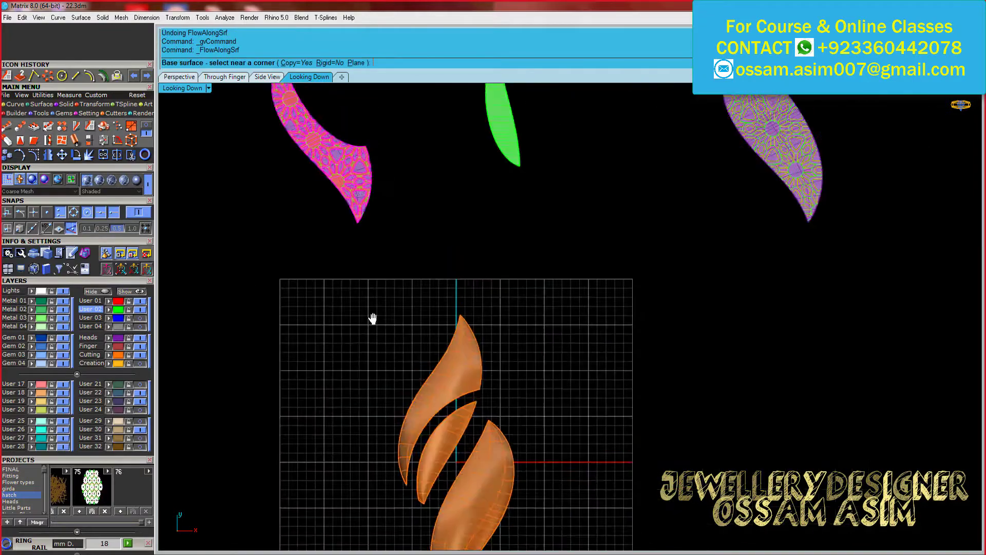
{"action": "scroll", "coordinate": [373, 318], "scroll_direction": "up", "scroll_amount": 5}
{"action": "left_click", "coordinate": [260, 154]}
{"action": "scroll", "coordinate": [359, 424], "scroll_direction": "down", "scroll_amount": 5}
{"action": "left_click", "coordinate": [360, 424]}
{"action": "scroll", "coordinate": [378, 384], "scroll_direction": "up", "scroll_amount": 2}
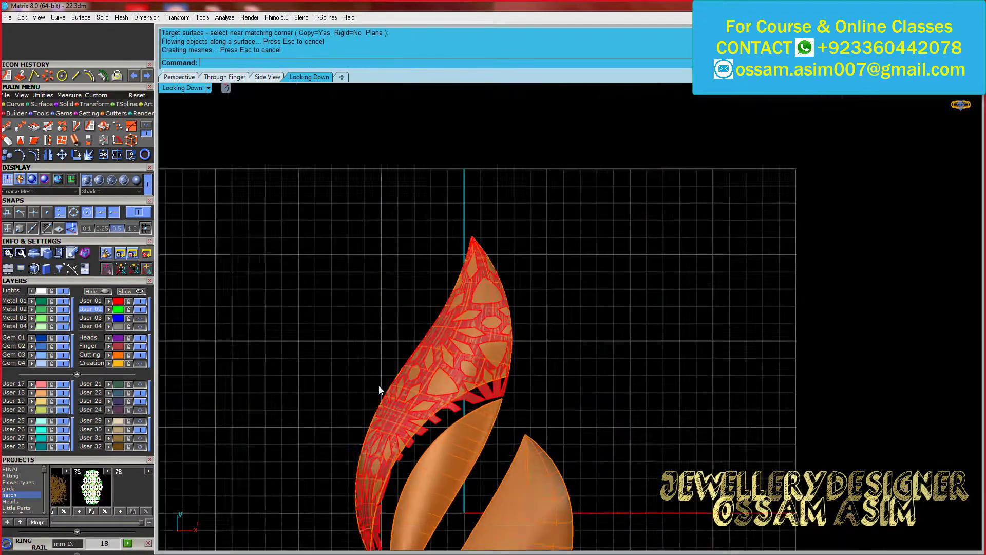
{"action": "scroll", "coordinate": [379, 390], "scroll_direction": "down", "scroll_amount": 3}
{"action": "scroll", "coordinate": [400, 222], "scroll_direction": "down", "scroll_amount": 3}
{"action": "scroll", "coordinate": [698, 175], "scroll_direction": "up", "scroll_amount": 1}
{"action": "scroll", "coordinate": [703, 175], "scroll_direction": "up", "scroll_amount": 2}
{"action": "left_click", "coordinate": [704, 169]}
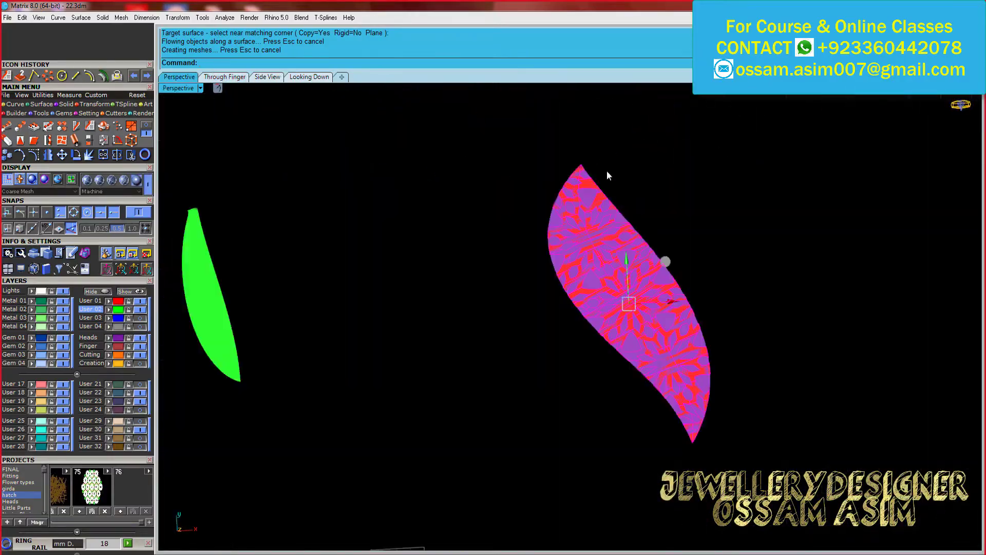
Select the purple lattice surface among the overlapping leaf objects
{"action": "scroll", "coordinate": [488, 285], "scroll_direction": "up", "scroll_amount": 3}
{"action": "scroll", "coordinate": [491, 343], "scroll_direction": "up", "scroll_amount": 2}
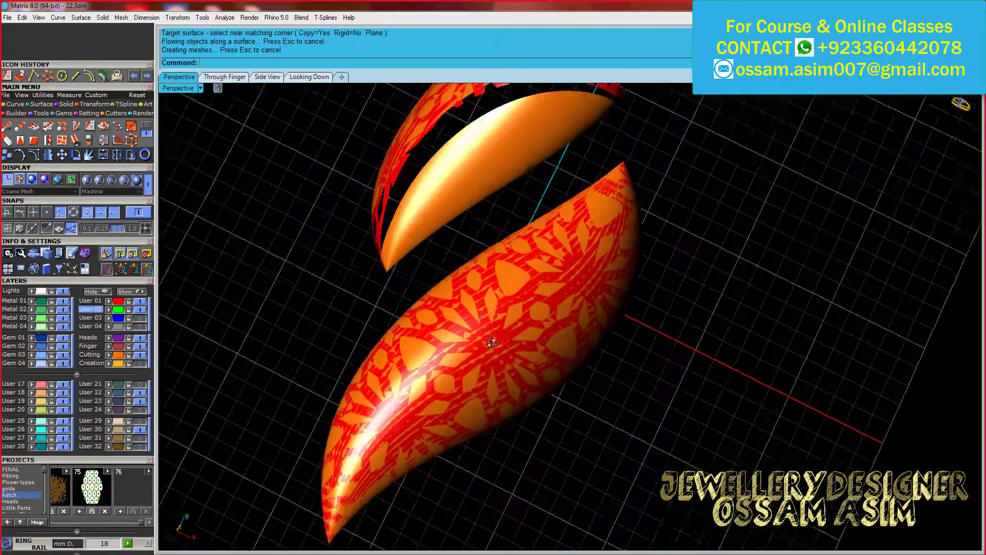
{"action": "scroll", "coordinate": [491, 343], "scroll_direction": "down", "scroll_amount": 3}
{"action": "mouse_move", "coordinate": [491, 343]}
{"action": "right_mouse_down"}
{"action": "mouse_move", "coordinate": [414, 304]}
{"action": "mouse_move", "coordinate": [419, 364]}
{"action": "right_mouse_up"}
{"action": "scroll", "coordinate": [414, 304], "scroll_direction": "up", "scroll_amount": 4}
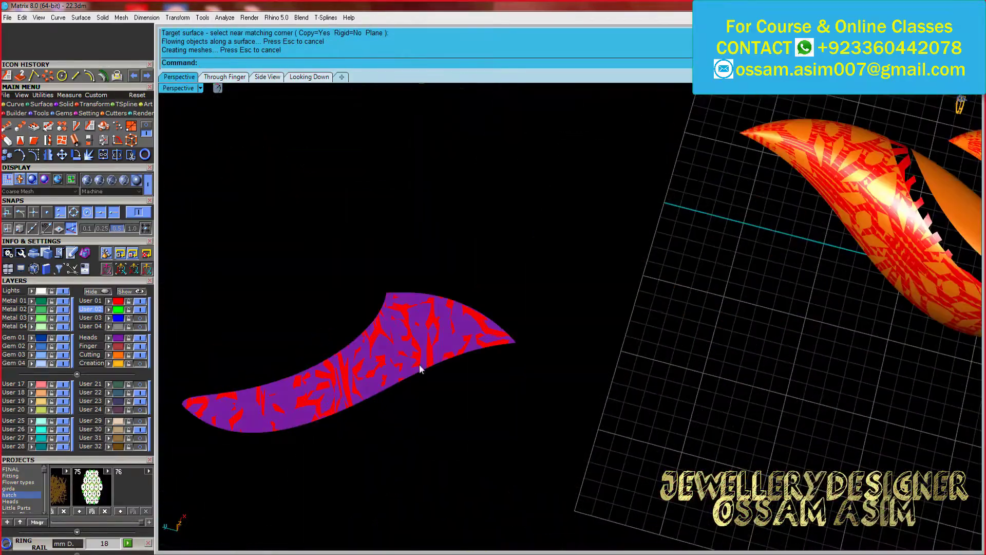
{"action": "left_click", "coordinate": [419, 364]}
{"action": "left_click", "coordinate": [483, 375]}
Try a Scale1D stretch of the lattice from its tip, then undo it
{"action": "scroll", "coordinate": [483, 374], "scroll_direction": "down", "scroll_amount": 3}
{"action": "right_click_drag", "start_coordinate": [483, 374], "coordinate": [310, 306]}
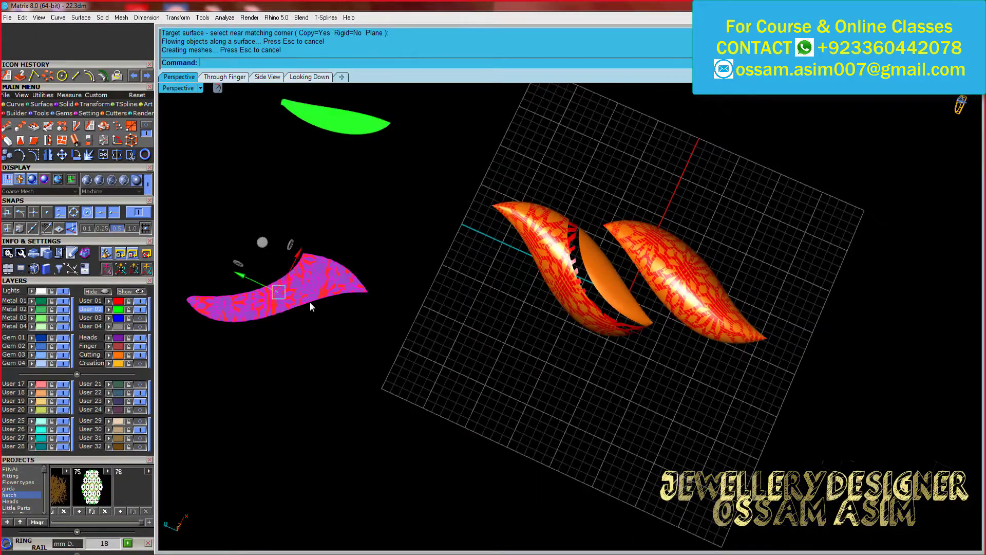
{"action": "scroll", "coordinate": [310, 303], "scroll_direction": "down", "scroll_amount": 2}
{"action": "scroll", "coordinate": [306, 303], "scroll_direction": "up", "scroll_amount": 4}
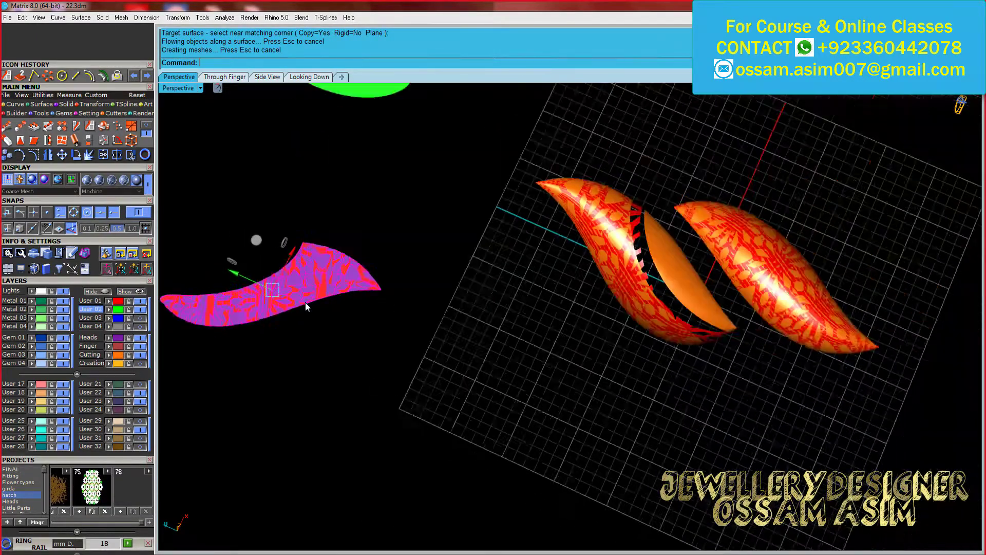
{"action": "scroll", "coordinate": [305, 302], "scroll_direction": "up", "scroll_amount": 1}
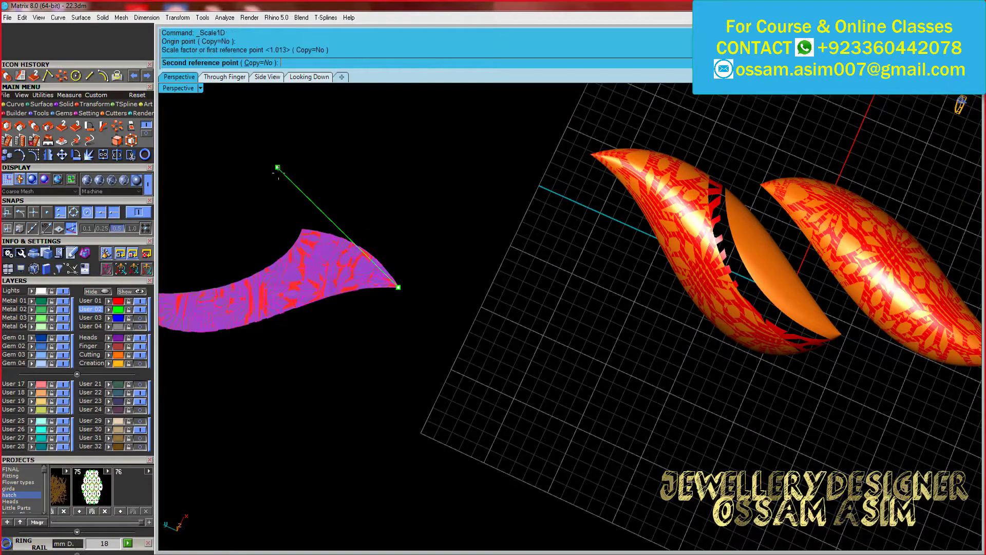
{"action": "scroll", "coordinate": [301, 229], "scroll_direction": "up", "scroll_amount": 3}
{"action": "key", "text": "Return"}
{"action": "left_click", "coordinate": [495, 314]}
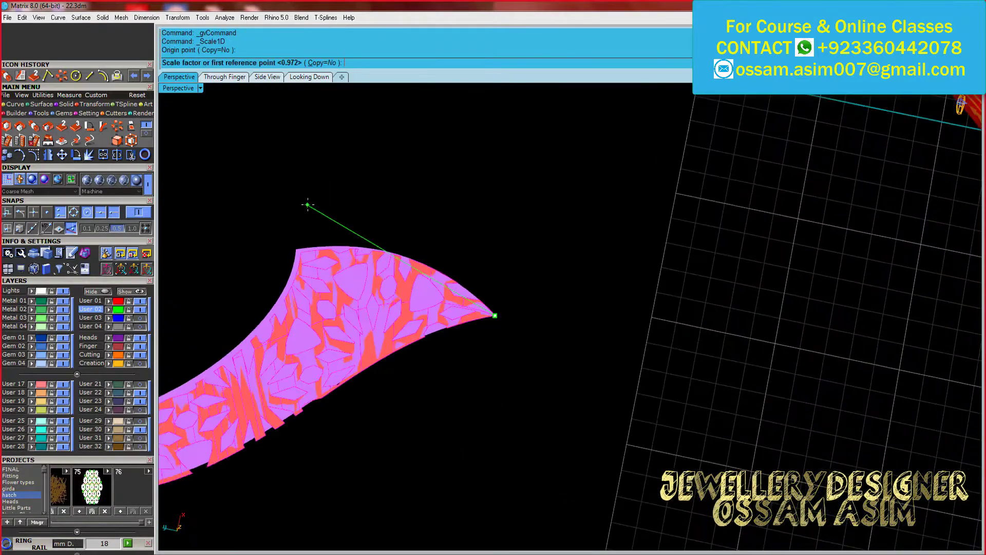
{"action": "scroll", "coordinate": [308, 143], "scroll_direction": "down", "scroll_amount": 2}
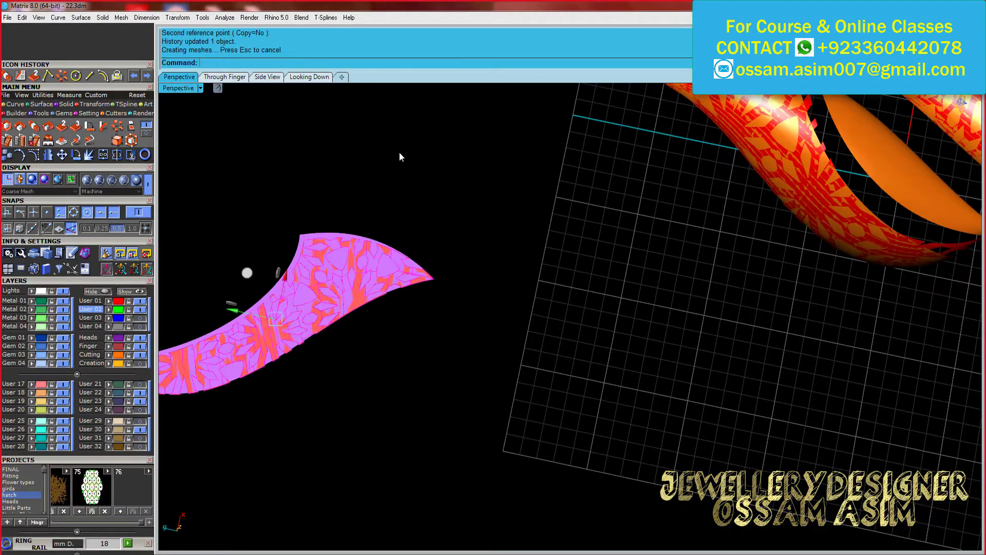
{"action": "scroll", "coordinate": [390, 300], "scroll_direction": "down", "scroll_amount": 2}
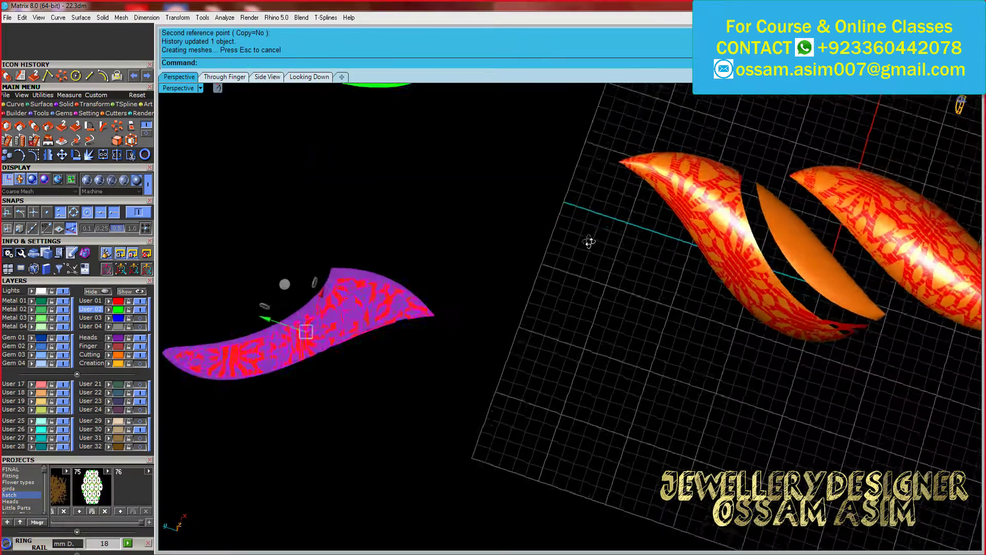
{"action": "key", "text": "ctrl+z"}
Cage-edit the flat lattice, moving its top-left and bottom-left cage points
{"action": "mouse_move", "coordinate": [277, 280]}
{"action": "right_mouse_down"}
{"action": "mouse_move", "coordinate": [502, 235]}
{"action": "mouse_move", "coordinate": [434, 245]}
{"action": "right_mouse_up"}
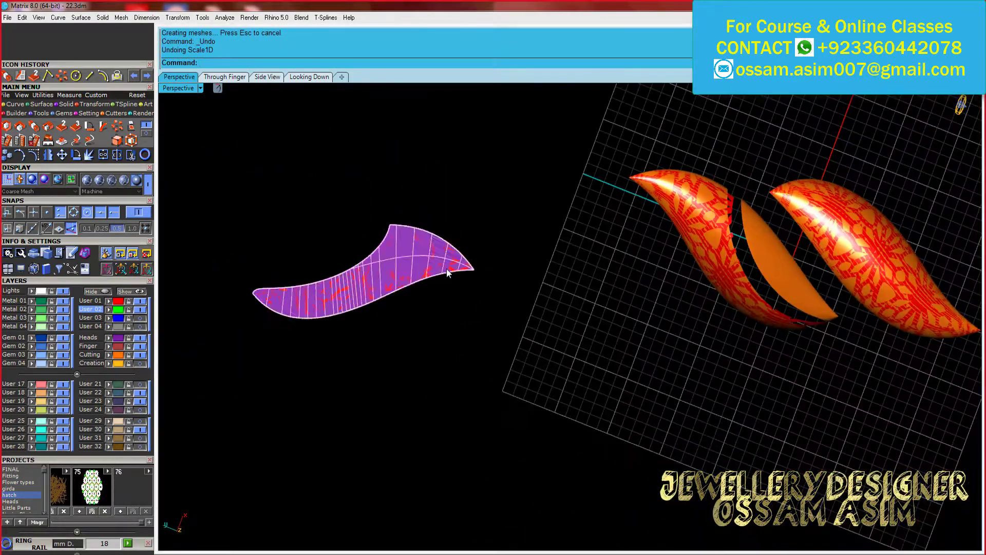
{"action": "left_click", "coordinate": [487, 287]}
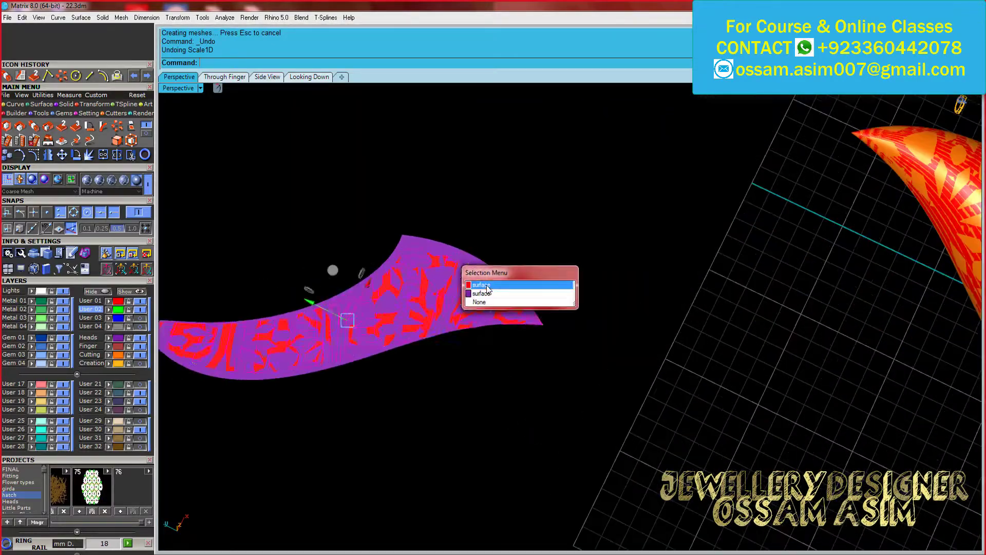
{"action": "left_click", "coordinate": [132, 141]}
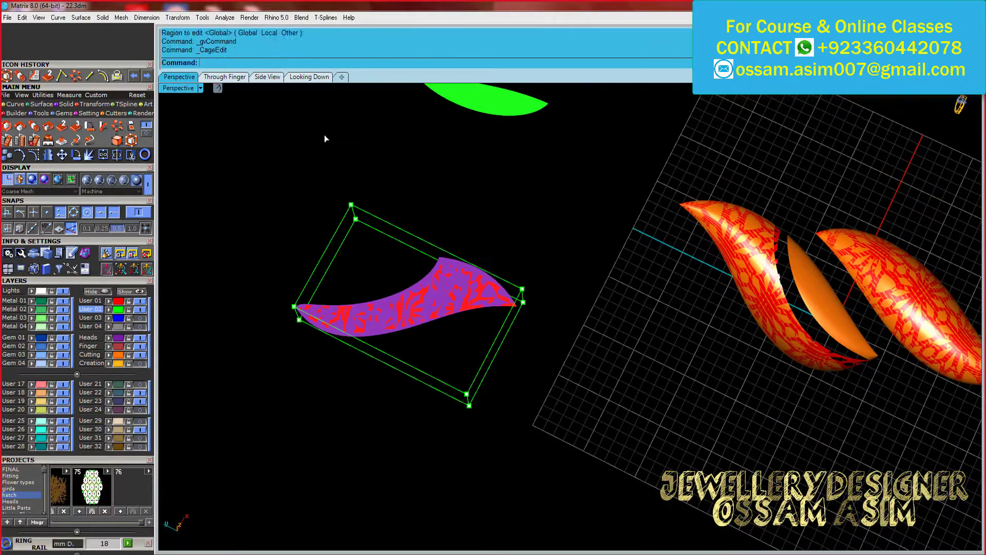
{"action": "left_click_drag", "start_coordinate": [324, 138], "coordinate": [367, 225]}
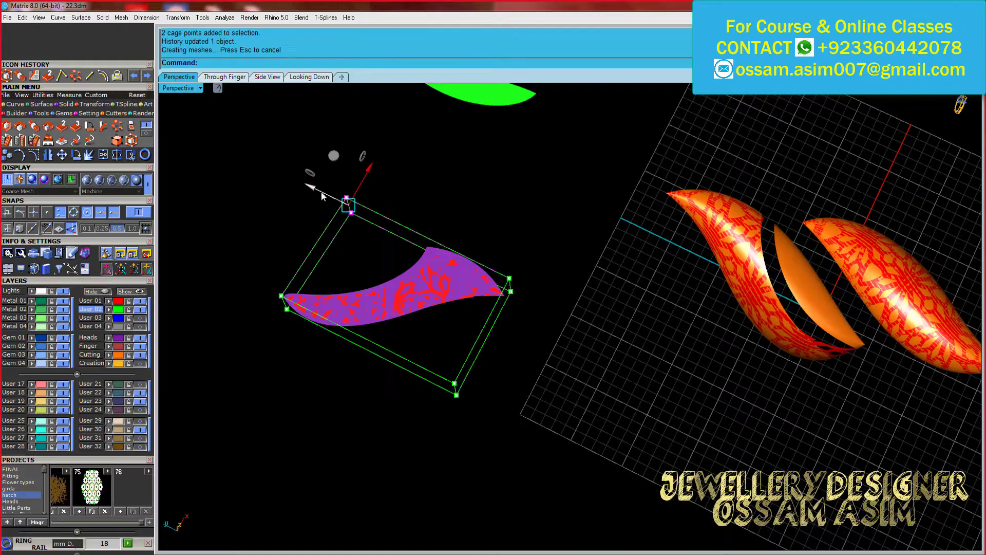
{"action": "left_click_drag", "start_coordinate": [300, 310], "coordinate": [267, 241]}
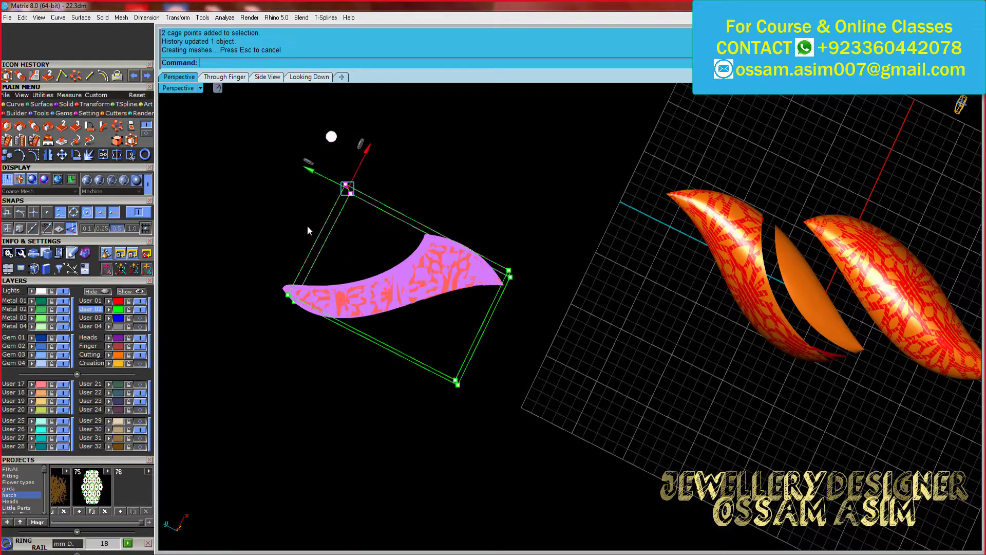
{"action": "right_click_drag", "start_coordinate": [308, 264], "coordinate": [476, 301]}
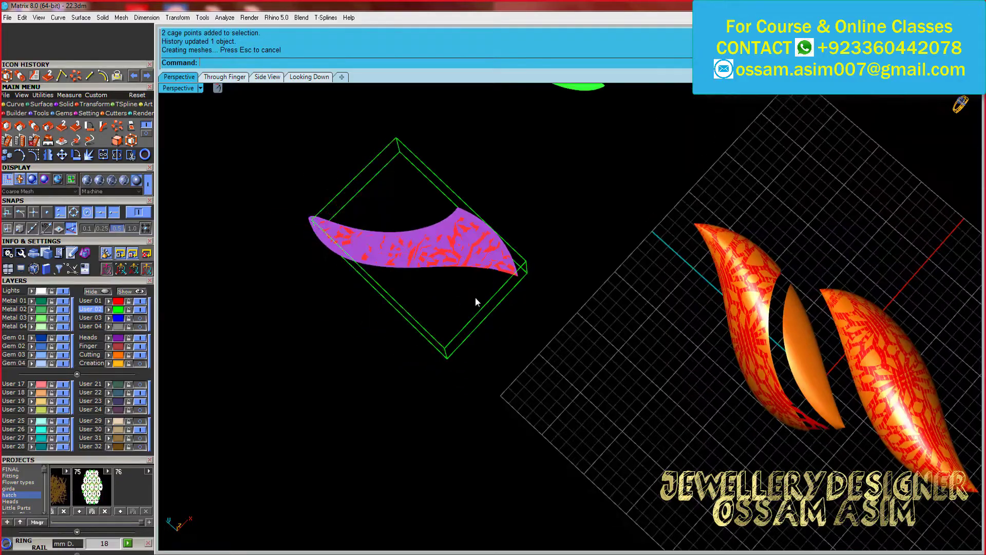
{"action": "right_click_drag", "start_coordinate": [395, 374], "coordinate": [664, 350]}
Delete the solid orange leaf surface and inspect the blue leaf frames
{"action": "left_click", "coordinate": [665, 350]}
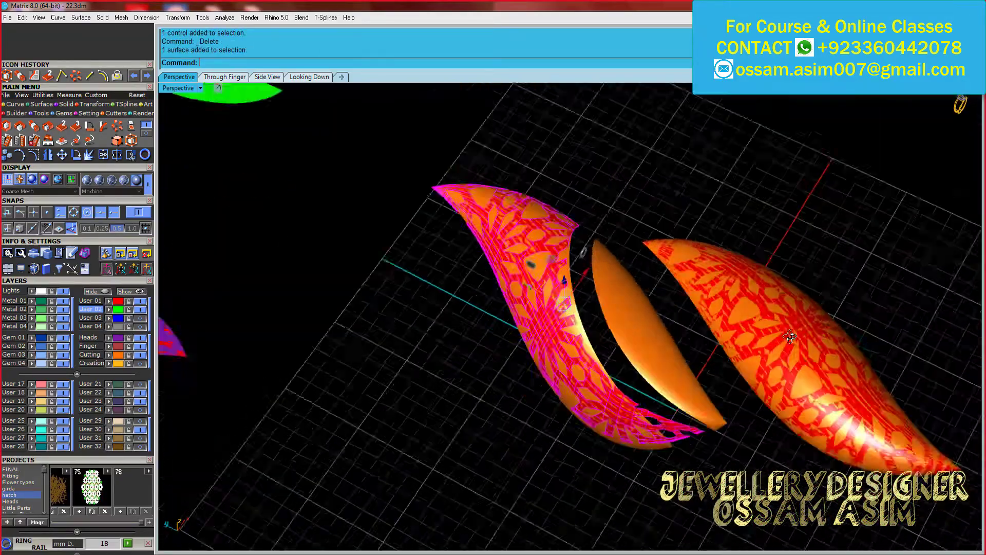
{"action": "scroll", "coordinate": [462, 308], "scroll_direction": "up", "scroll_amount": 3}
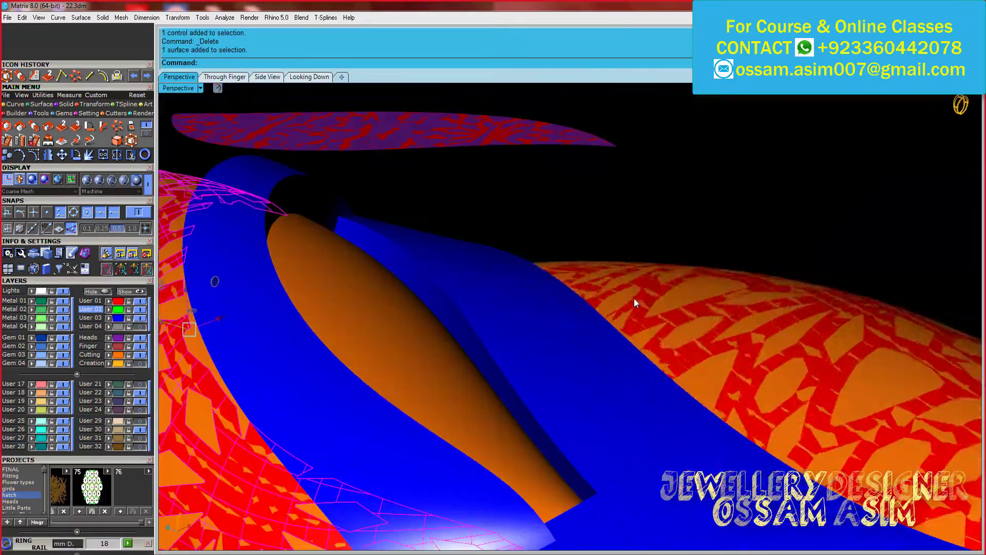
{"action": "right_click_drag", "start_coordinate": [358, 221], "coordinate": [561, 203]}
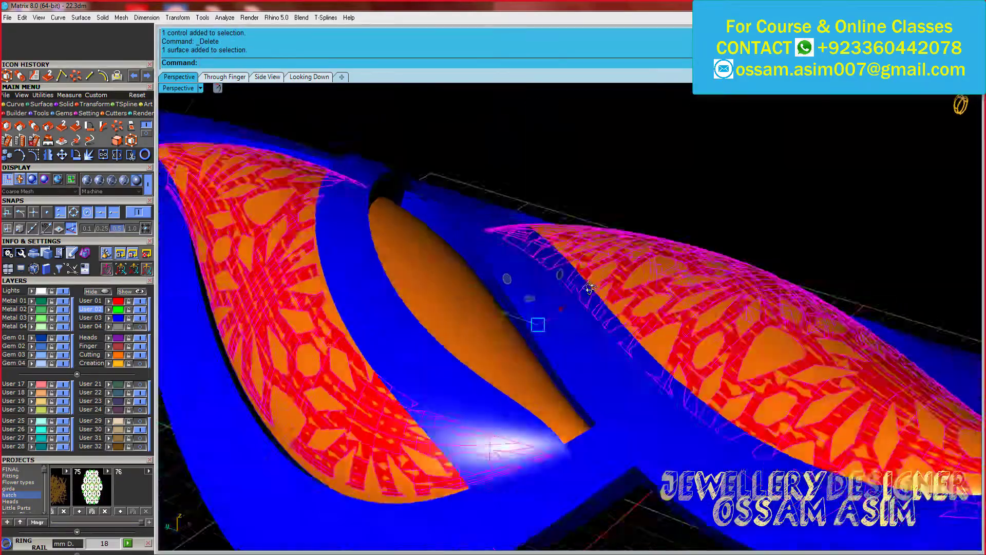
{"action": "scroll", "coordinate": [367, 303], "scroll_direction": "down", "scroll_amount": 3}
{"action": "scroll", "coordinate": [368, 303], "scroll_direction": "down", "scroll_amount": 3}
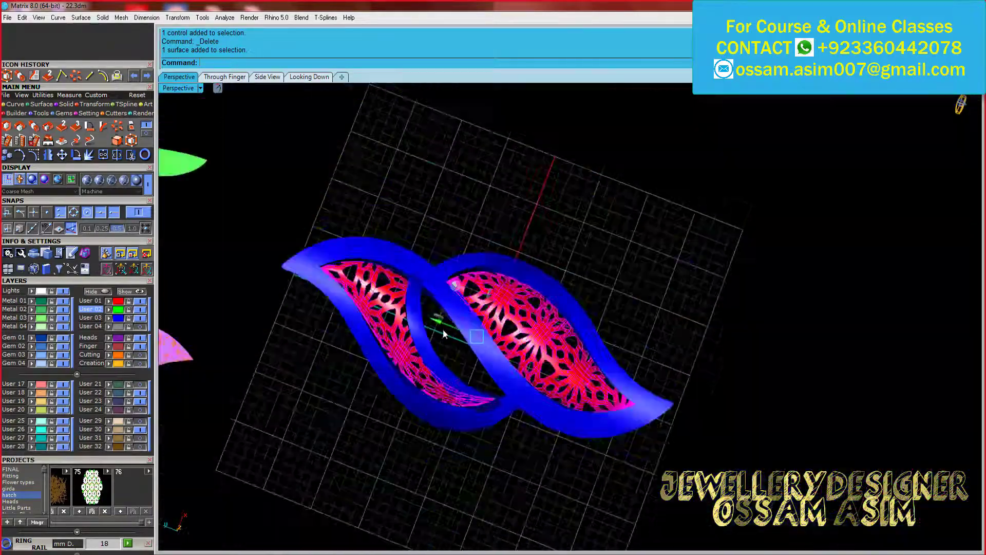
{"action": "scroll", "coordinate": [278, 325], "scroll_direction": "down", "scroll_amount": 2}
{"action": "scroll", "coordinate": [216, 288], "scroll_direction": "up", "scroll_amount": 2}
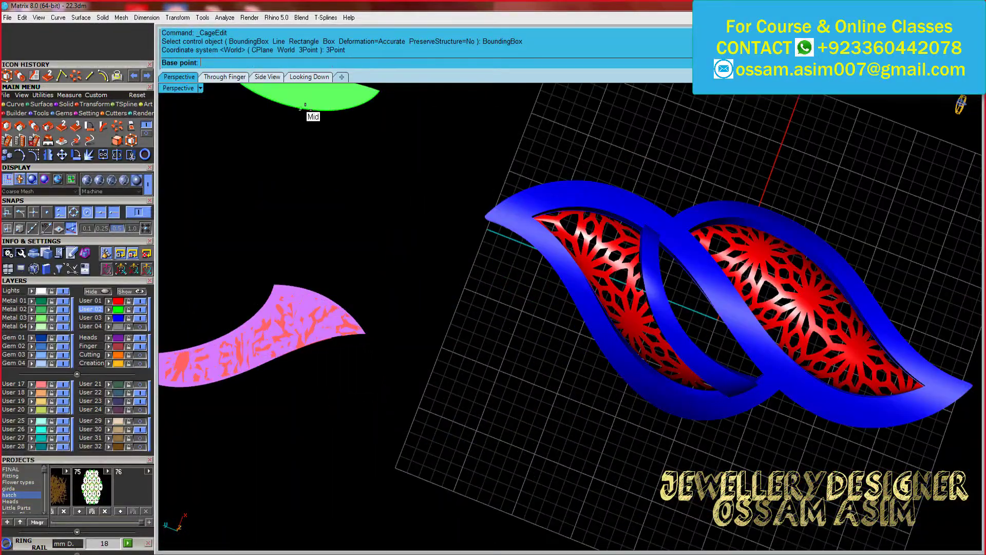
Restart Cage Edit on the purple lattice and select both pierced-lattice leaf surfaces
{"action": "key", "text": "Escape"}
{"action": "left_click", "coordinate": [303, 315]}
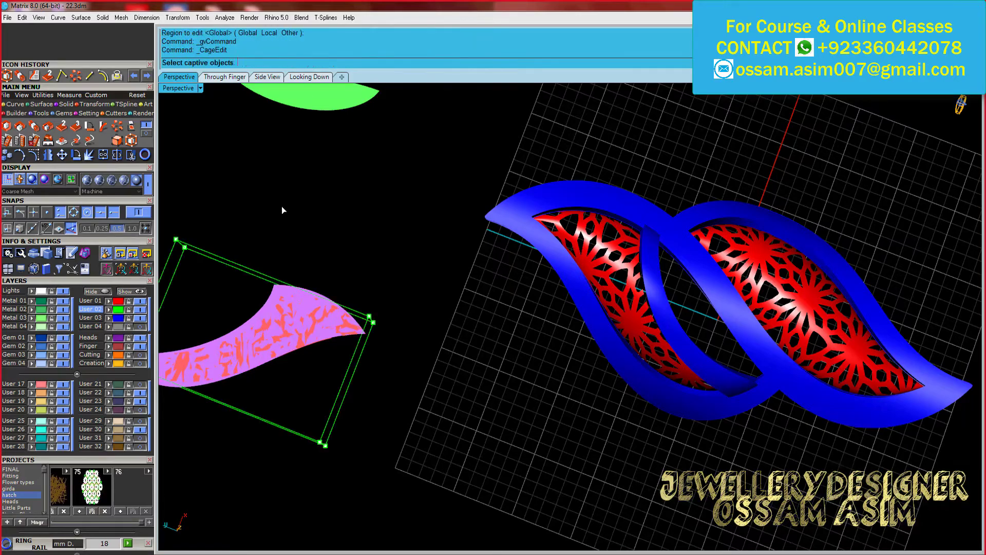
{"action": "right_click_drag", "start_coordinate": [282, 210], "coordinate": [244, 224]}
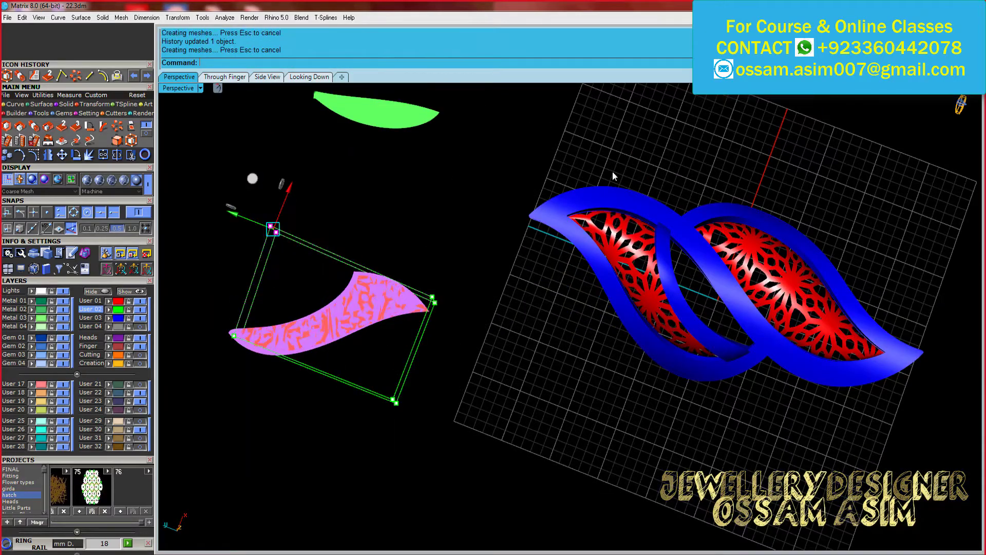
{"action": "mouse_move", "coordinate": [612, 171]}
{"action": "right_mouse_down"}
{"action": "mouse_move", "coordinate": [646, 356]}
{"action": "mouse_move", "coordinate": [491, 429]}
{"action": "right_mouse_up"}
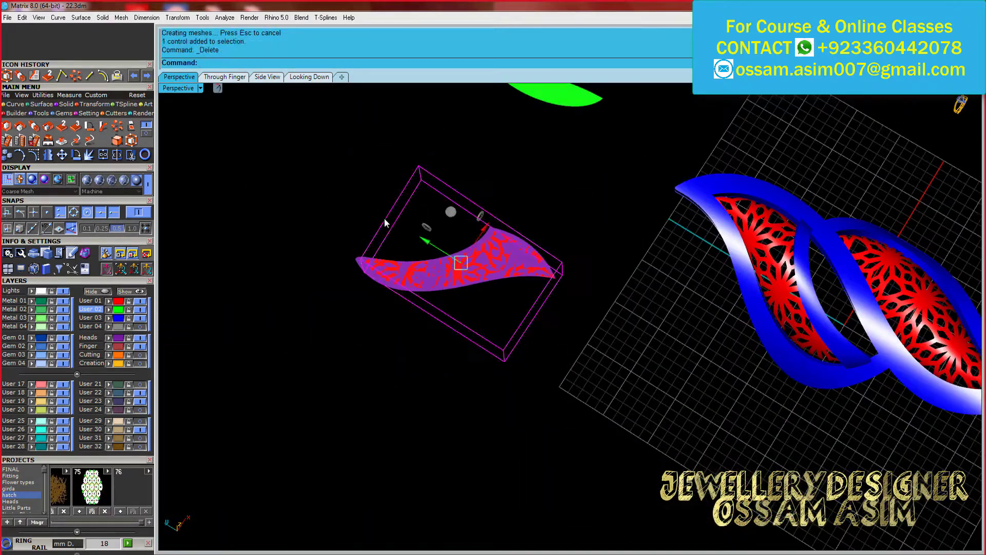
{"action": "scroll", "coordinate": [638, 278], "scroll_direction": "up", "scroll_amount": 3}
{"action": "left_click", "coordinate": [638, 278]}
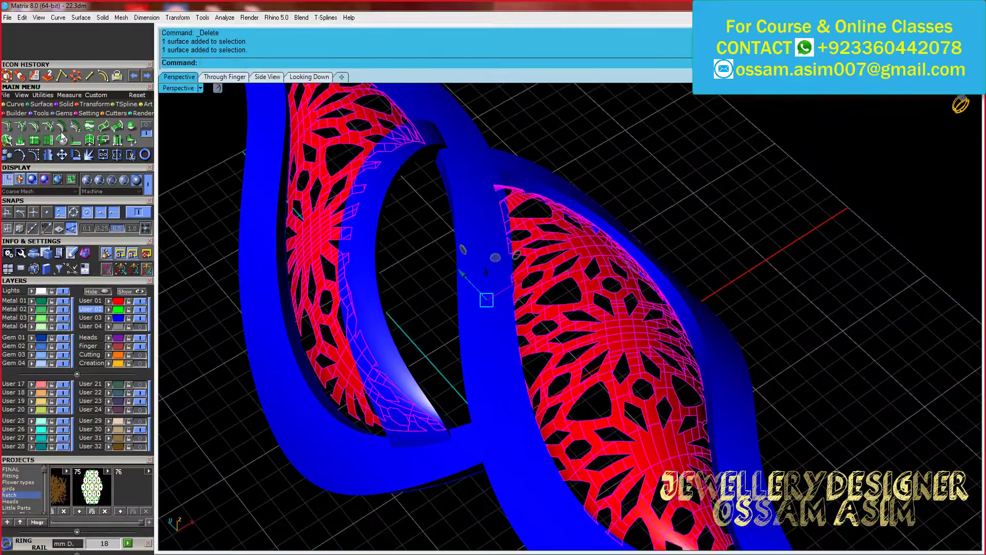
Flip the direction of both lattice surfaces and view the ring from below
{"action": "scroll", "coordinate": [550, 232], "scroll_direction": "down", "scroll_amount": 3}
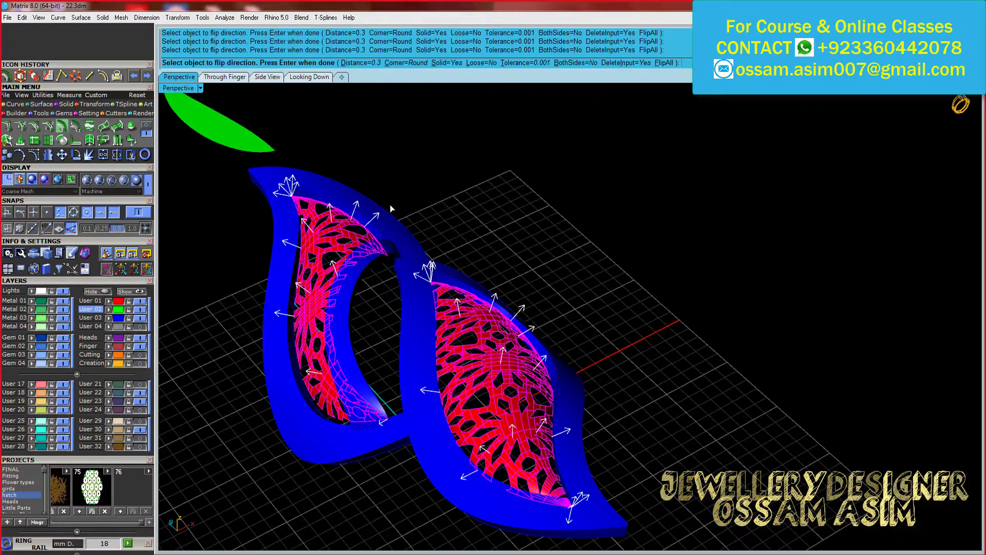
{"action": "key", "text": "Return"}
{"action": "scroll", "coordinate": [445, 264], "scroll_direction": "up", "scroll_amount": 3}
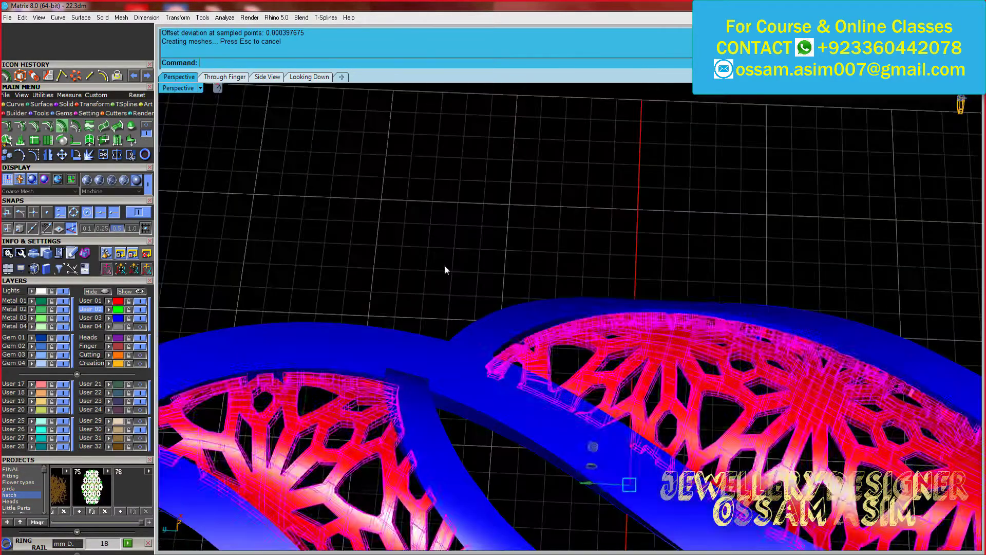
{"action": "right_click_drag", "start_coordinate": [445, 264], "coordinate": [365, 480]}
{"action": "scroll", "coordinate": [365, 480], "scroll_direction": "down", "scroll_amount": 3}
{"action": "scroll", "coordinate": [371, 309], "scroll_direction": "up", "scroll_amount": 5}
{"action": "mouse_move", "coordinate": [371, 309]}
{"action": "right_mouse_down"}
{"action": "mouse_move", "coordinate": [447, 226]}
{"action": "mouse_move", "coordinate": [477, 378]}
{"action": "mouse_move", "coordinate": [529, 323]}
{"action": "right_mouse_up"}
{"action": "scroll", "coordinate": [529, 324], "scroll_direction": "up", "scroll_amount": 3}
Delete the two lattice polysurfaces
{"action": "left_click", "coordinate": [590, 391]}
{"action": "left_click", "coordinate": [334, 309]}
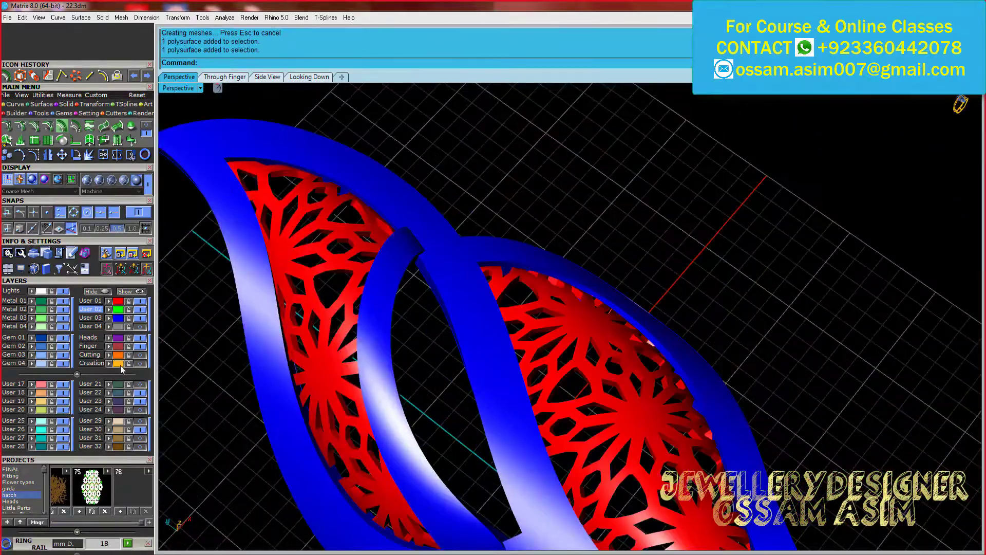
{"action": "key", "text": "Delete"}
{"action": "scroll", "coordinate": [466, 341], "scroll_direction": "down", "scroll_amount": 3}
{"action": "scroll", "coordinate": [382, 246], "scroll_direction": "up", "scroll_amount": 3}
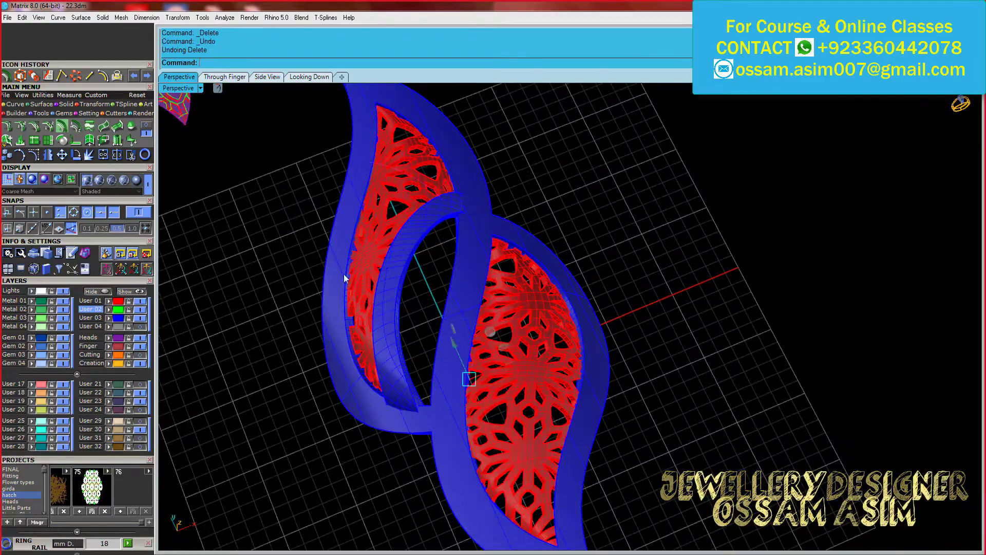
Preview the ring in Machine display, return to Shaded, and select the inner orange leaf
{"action": "left_click", "coordinate": [136, 179]}
{"action": "mouse_move", "coordinate": [360, 308]}
{"action": "right_mouse_down"}
{"action": "mouse_move", "coordinate": [595, 349]}
{"action": "mouse_move", "coordinate": [359, 329]}
{"action": "right_mouse_up"}
{"action": "scroll", "coordinate": [359, 329], "scroll_direction": "up", "scroll_amount": 3}
{"action": "left_click", "coordinate": [32, 180]}
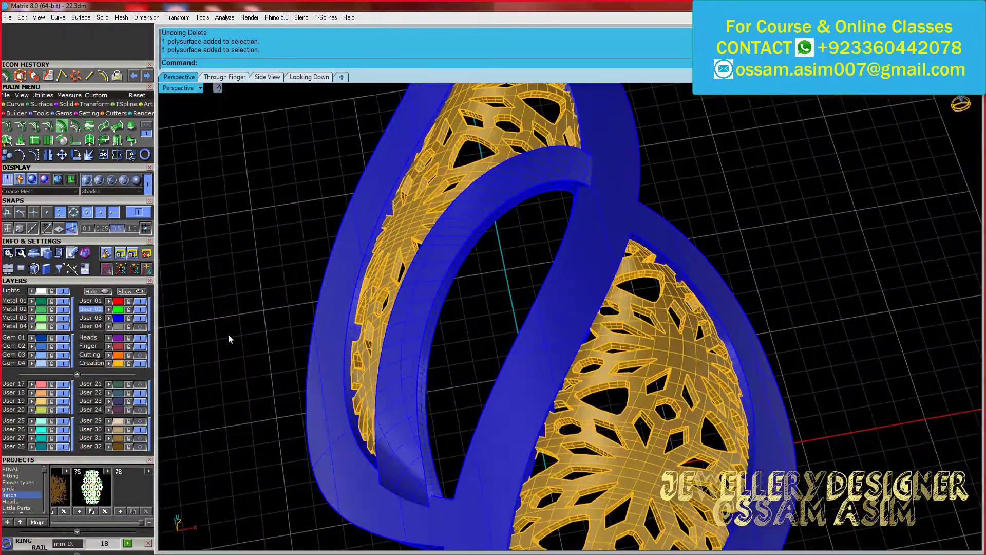
{"action": "left_click", "coordinate": [459, 312]}
{"action": "mouse_move", "coordinate": [458, 312]}
{"action": "right_mouse_down"}
{"action": "mouse_move", "coordinate": [617, 242]}
{"action": "mouse_move", "coordinate": [502, 337]}
{"action": "mouse_move", "coordinate": [628, 247]}
{"action": "mouse_move", "coordinate": [576, 281]}
{"action": "mouse_move", "coordinate": [565, 276]}
{"action": "mouse_move", "coordinate": [523, 288]}
{"action": "mouse_move", "coordinate": [483, 279]}
{"action": "mouse_move", "coordinate": [206, 139]}
{"action": "right_mouse_up"}
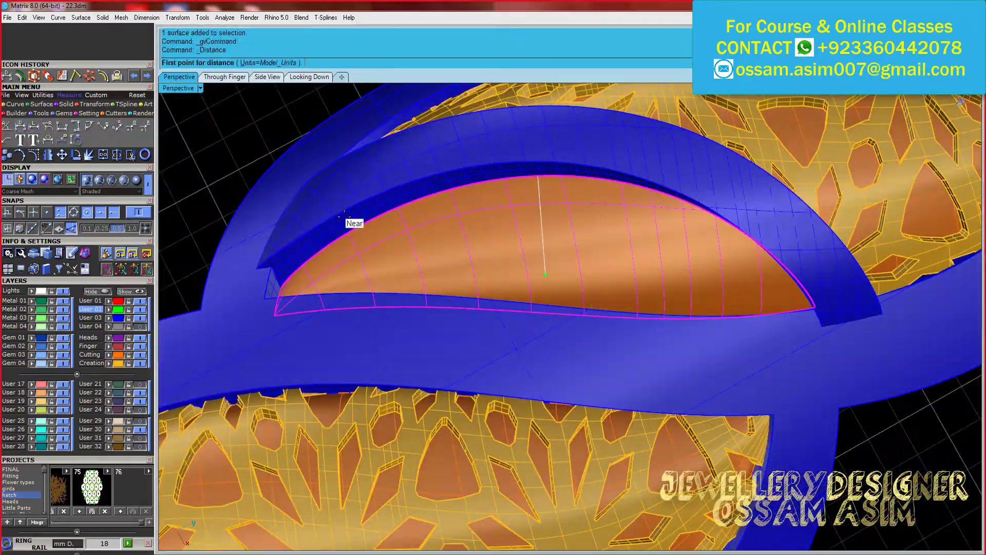
Hide the User 03 blue-frame and Creation gold-lattice layers
{"action": "left_click", "coordinate": [139, 318]}
{"action": "left_click", "coordinate": [140, 363]}
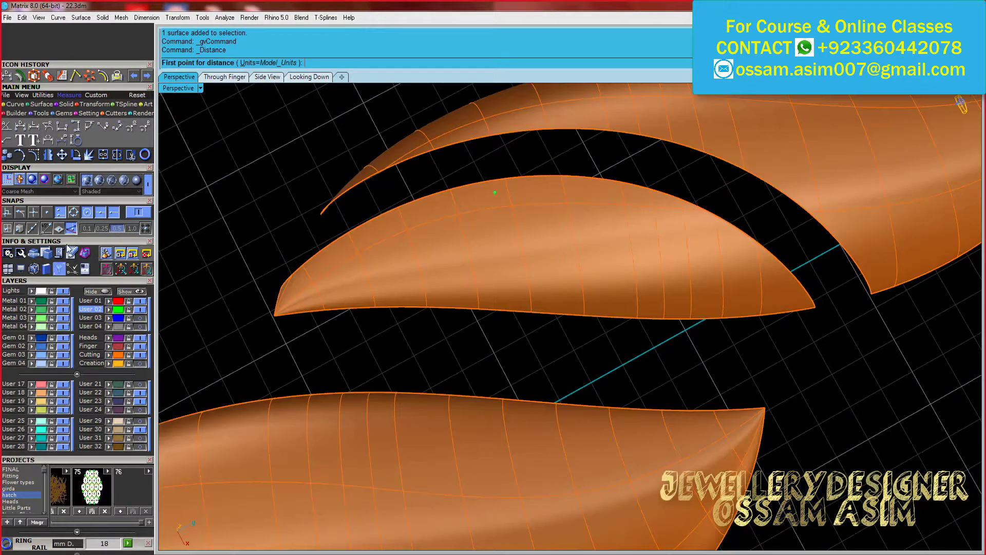
{"action": "scroll", "coordinate": [531, 310], "scroll_direction": "down", "scroll_amount": 3}
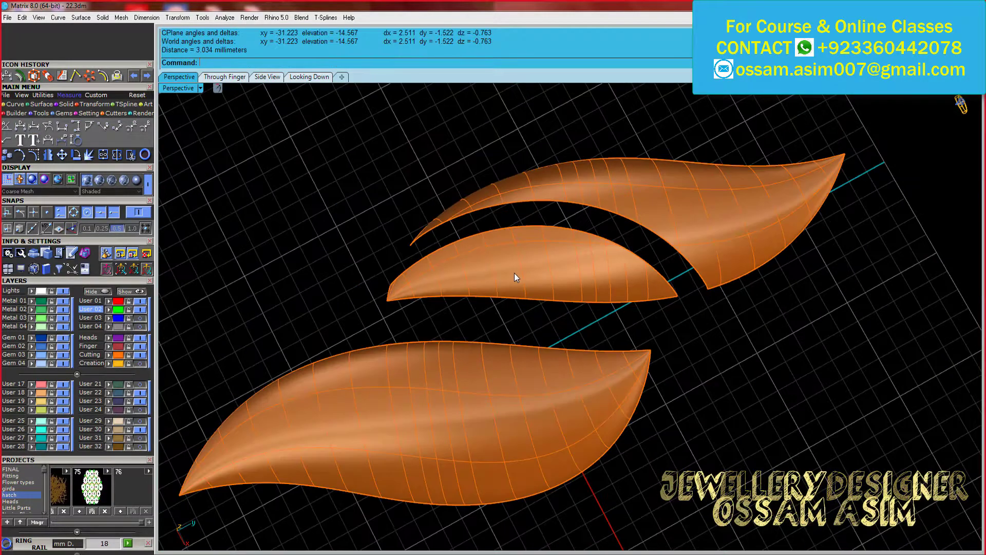
{"action": "scroll", "coordinate": [513, 277], "scroll_direction": "up", "scroll_amount": 2}
Measure the 1.945 mm distance between the isolated orange leaf surfaces
{"action": "key", "text": "Return"}
{"action": "left_click", "coordinate": [633, 240]}
{"action": "left_click", "coordinate": [394, 263]}
{"action": "left_click", "coordinate": [401, 326]}
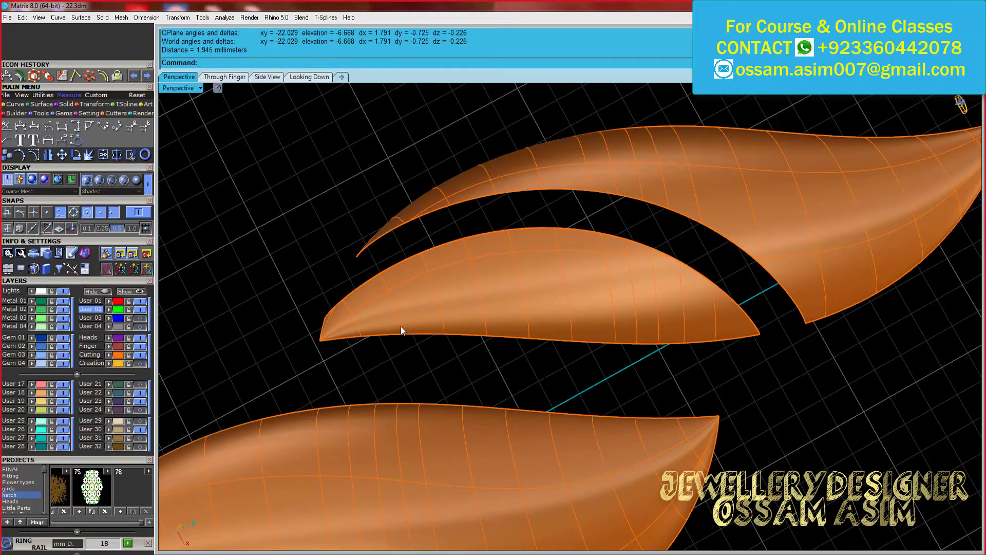
{"action": "mouse_move", "coordinate": [400, 325]}
{"action": "right_mouse_down"}
{"action": "mouse_move", "coordinate": [519, 298]}
{"action": "mouse_move", "coordinate": [126, 448]}
{"action": "right_mouse_up"}
{"action": "key", "text": "Escape"}
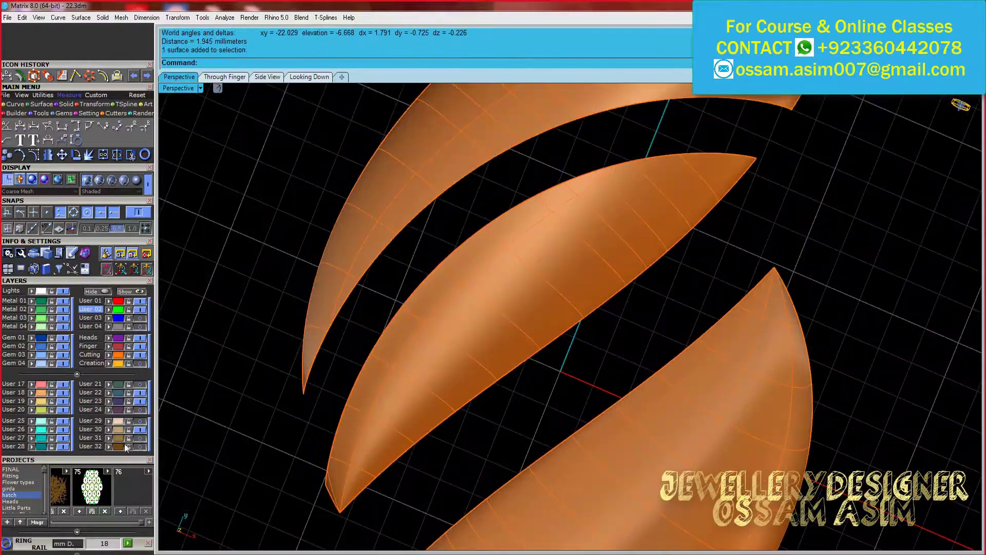
{"action": "left_click", "coordinate": [148, 522]}
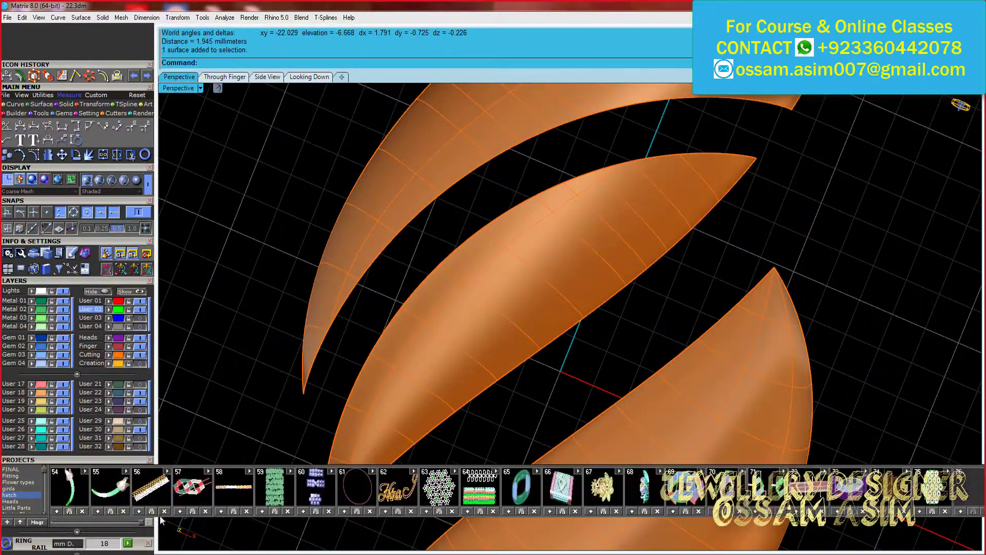
Import the hatch_47 fern-vein pattern and select its 21 curves in the Looking Down view
{"action": "left_click", "coordinate": [340, 498]}
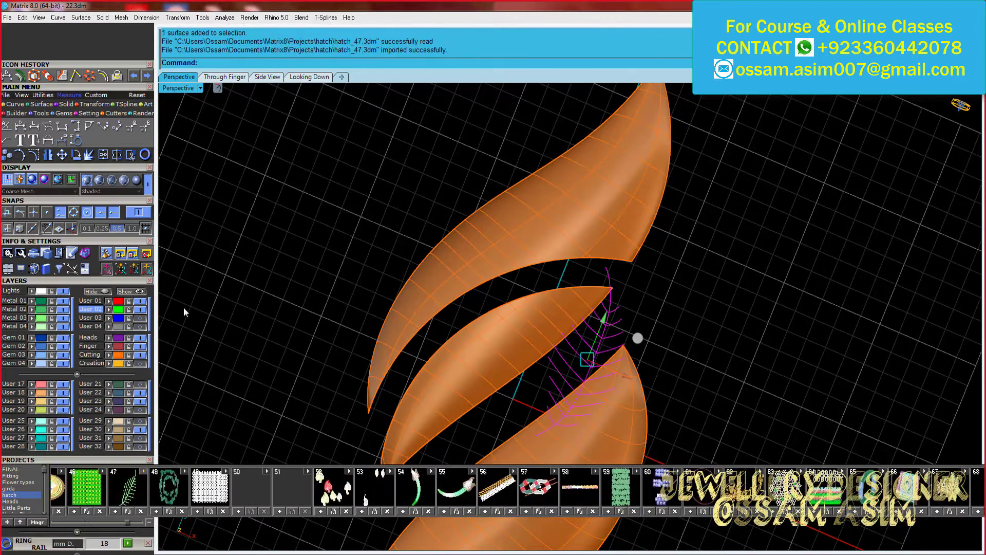
{"action": "left_click", "coordinate": [308, 77]}
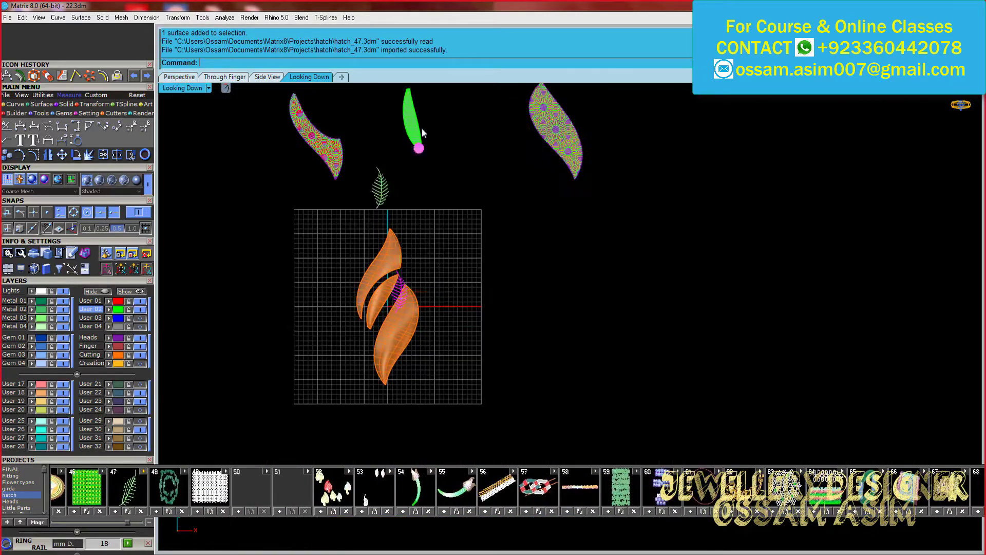
{"action": "scroll", "coordinate": [405, 275], "scroll_direction": "up", "scroll_amount": 5}
{"action": "left_click", "coordinate": [470, 360]}
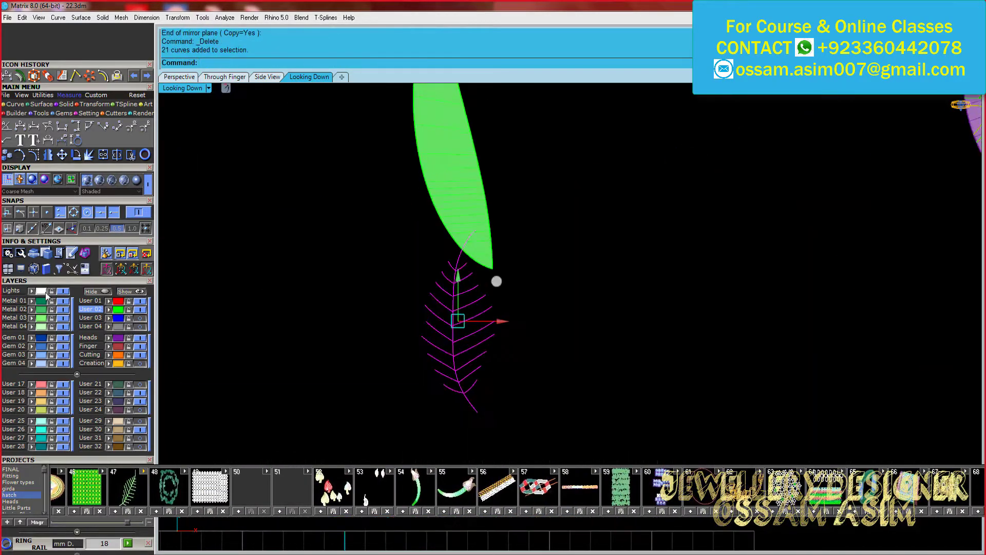
{"action": "right_click_drag", "start_coordinate": [440, 191], "coordinate": [473, 237]}
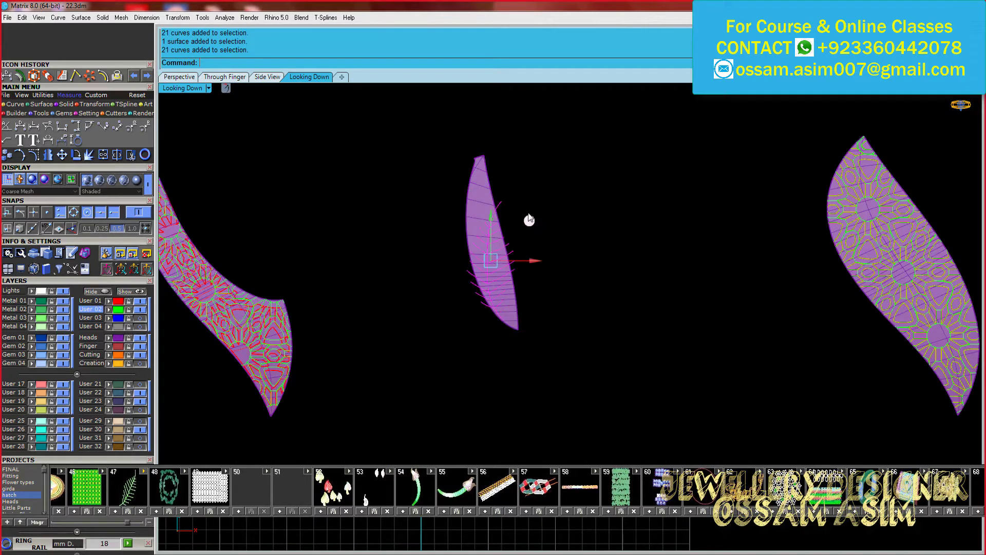
{"action": "scroll", "coordinate": [528, 220], "scroll_direction": "up", "scroll_amount": 3}
{"action": "left_click", "coordinate": [504, 245]}
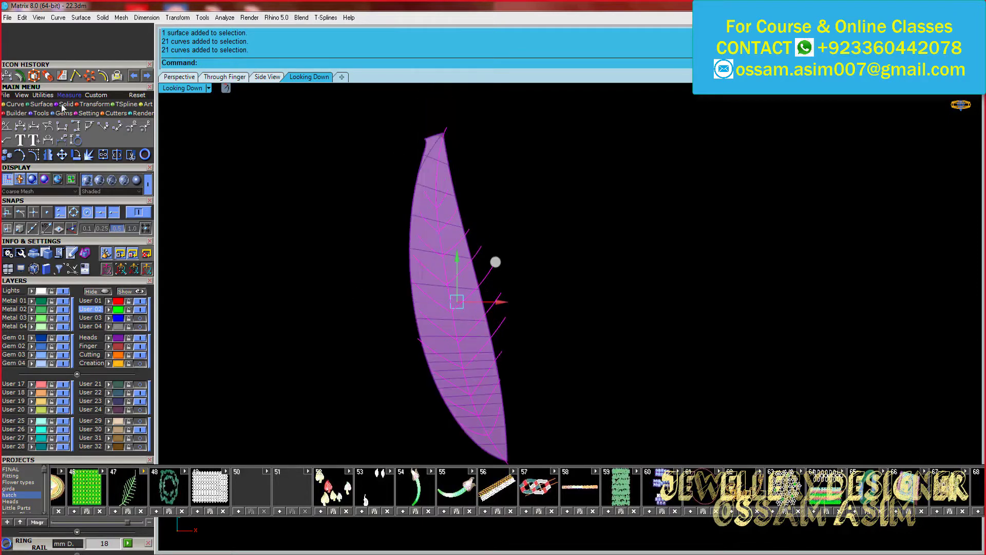
Bend the fern veins along a spine starting at the leaf base
{"action": "left_click", "coordinate": [486, 394]}
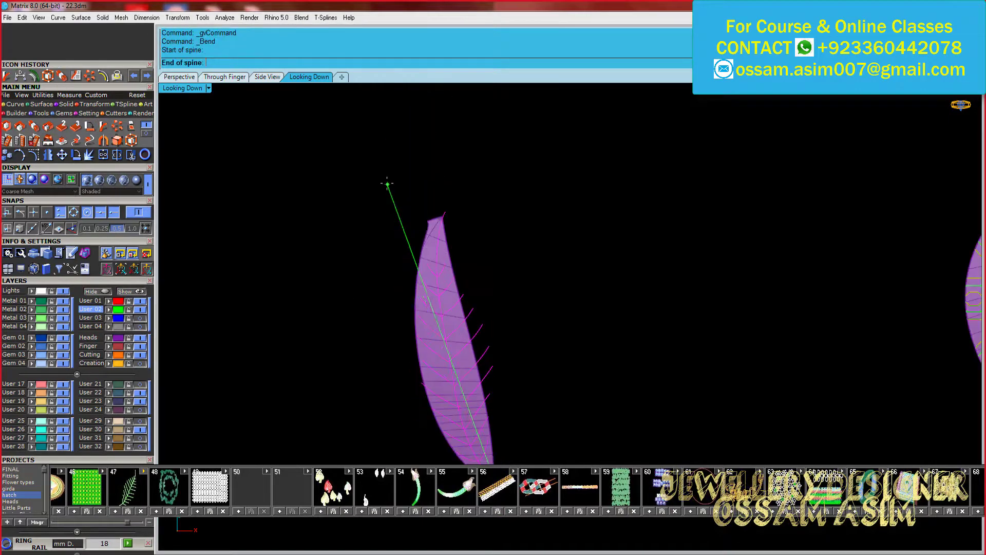
{"action": "scroll", "coordinate": [385, 187], "scroll_direction": "up", "scroll_amount": 5}
{"action": "scroll", "coordinate": [370, 280], "scroll_direction": "down", "scroll_amount": 5}
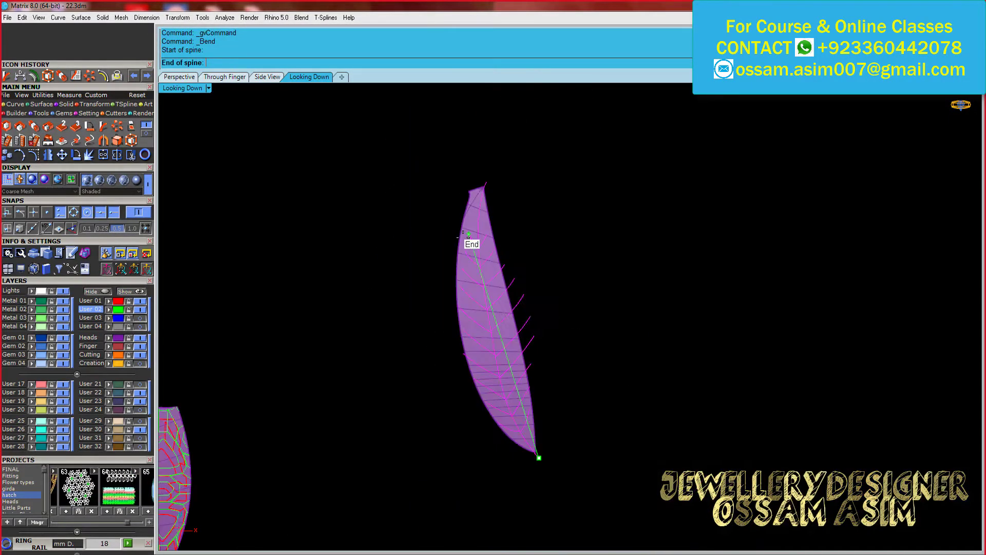
{"action": "scroll", "coordinate": [457, 251], "scroll_direction": "up", "scroll_amount": 2}
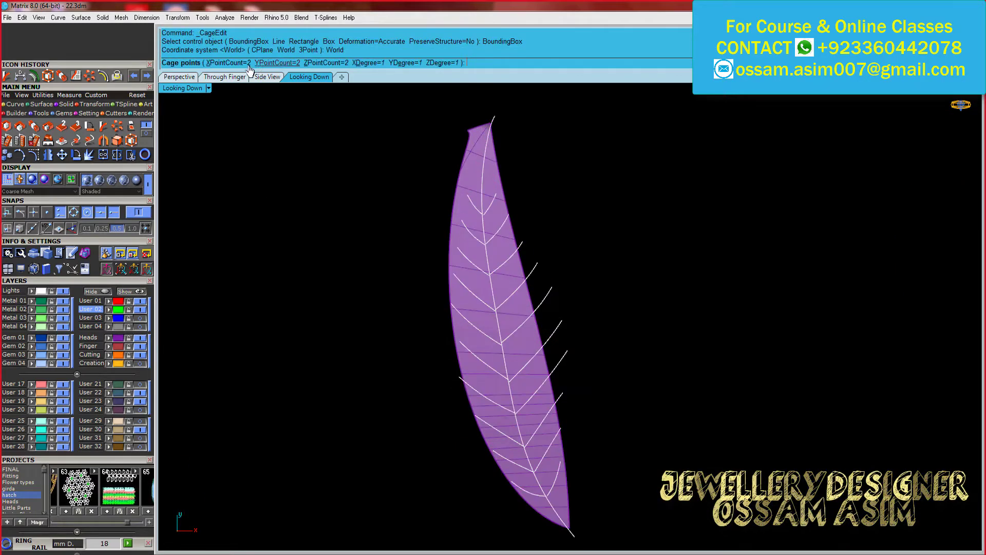
{"action": "scroll", "coordinate": [414, 235], "scroll_direction": "down", "scroll_amount": 1}
Move the middle rows of cage points to fit the leaf, then delete the cage
{"action": "left_click_drag", "start_coordinate": [575, 266], "coordinate": [548, 339]}
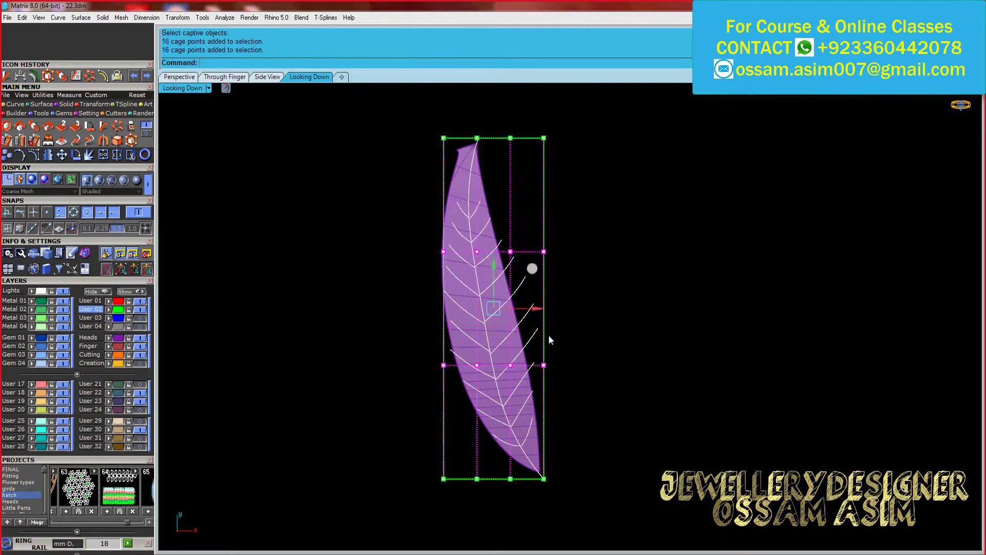
{"action": "scroll", "coordinate": [528, 253], "scroll_direction": "up", "scroll_amount": 3}
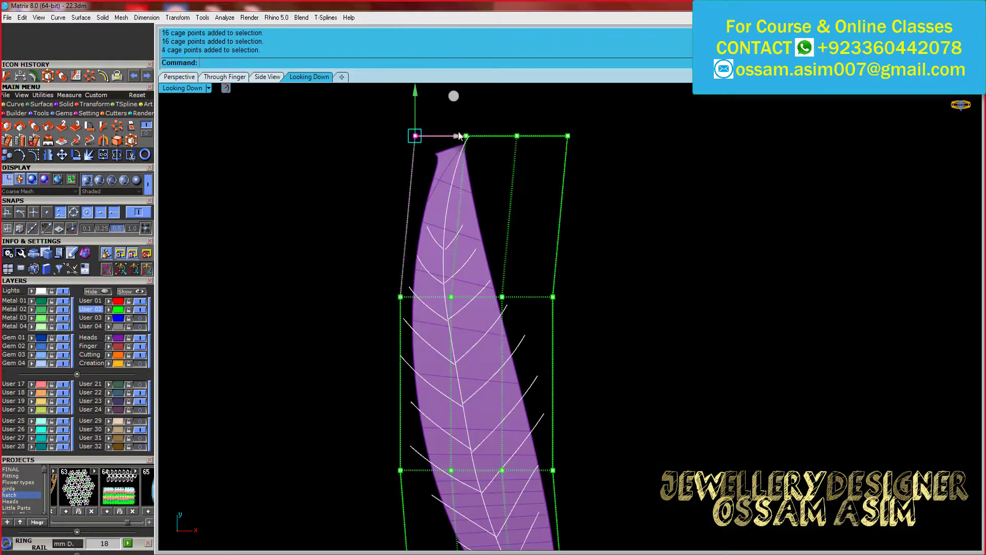
{"action": "right_click_drag", "start_coordinate": [459, 136], "coordinate": [521, 156]}
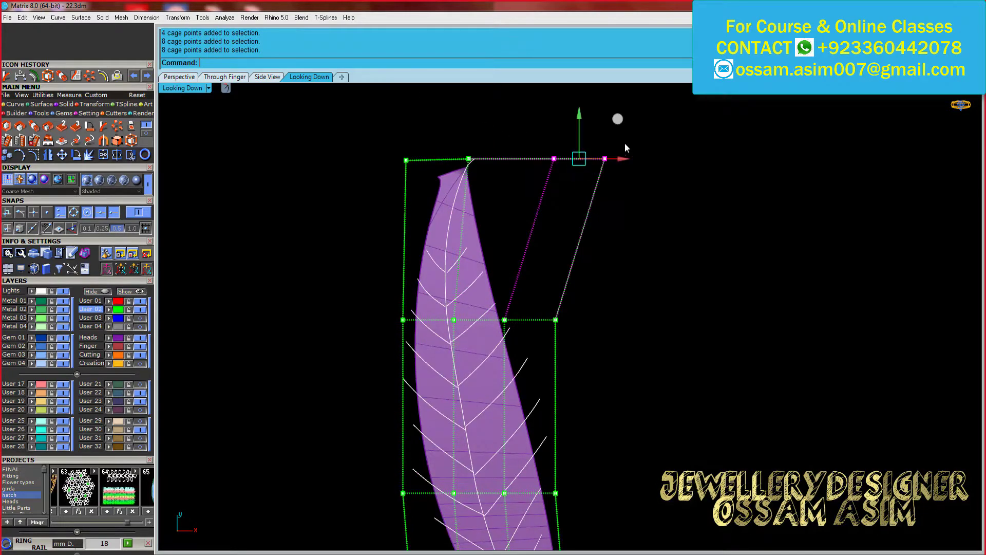
{"action": "left_click", "coordinate": [509, 220]}
{"action": "key", "text": "Delete"}
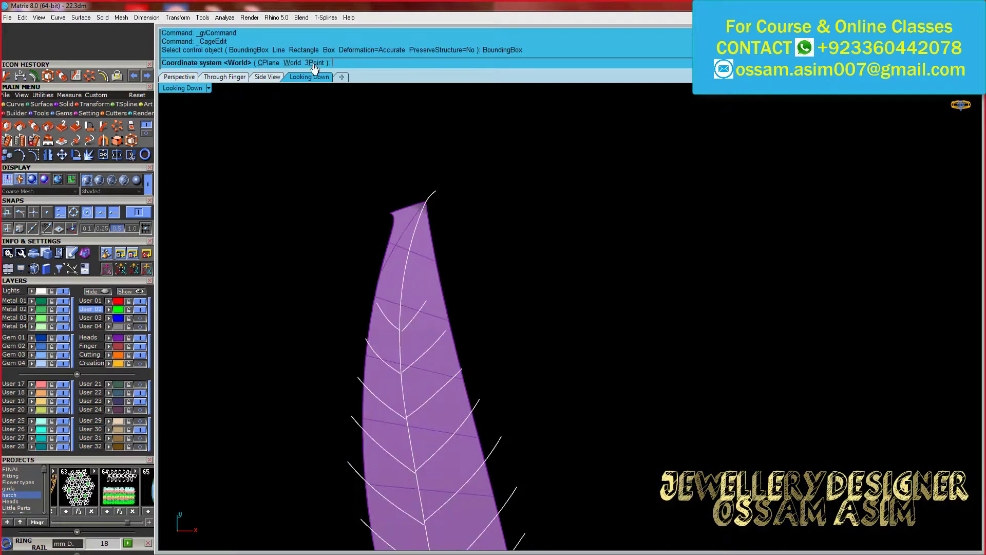
{"action": "type", "text": "2"}
Add a new cage, pull its lower-left corner outward to widen the veins, then delete it
{"action": "key", "text": "Return"}
{"action": "scroll", "coordinate": [483, 208], "scroll_direction": "down", "scroll_amount": 3}
{"action": "scroll", "coordinate": [536, 185], "scroll_direction": "up", "scroll_amount": 2}
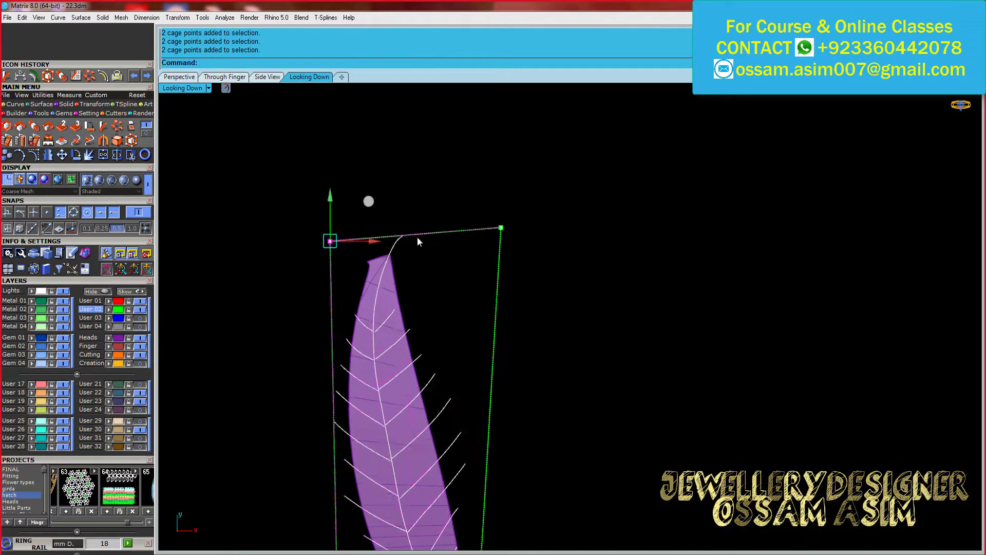
{"action": "scroll", "coordinate": [419, 242], "scroll_direction": "down", "scroll_amount": 3}
{"action": "scroll", "coordinate": [319, 462], "scroll_direction": "up", "scroll_amount": 2}
{"action": "left_click_drag", "start_coordinate": [459, 509], "coordinate": [505, 445]}
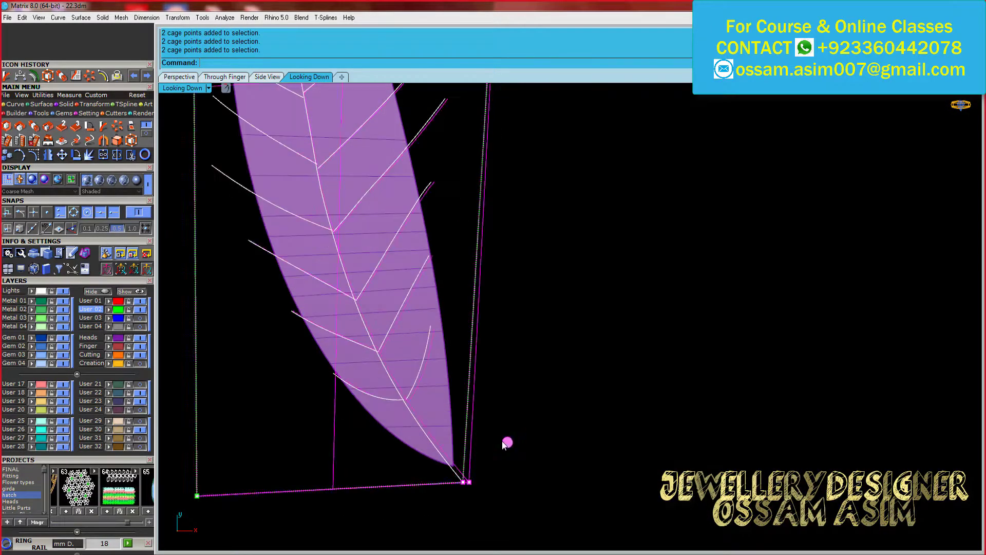
{"action": "scroll", "coordinate": [507, 443], "scroll_direction": "down", "scroll_amount": 3}
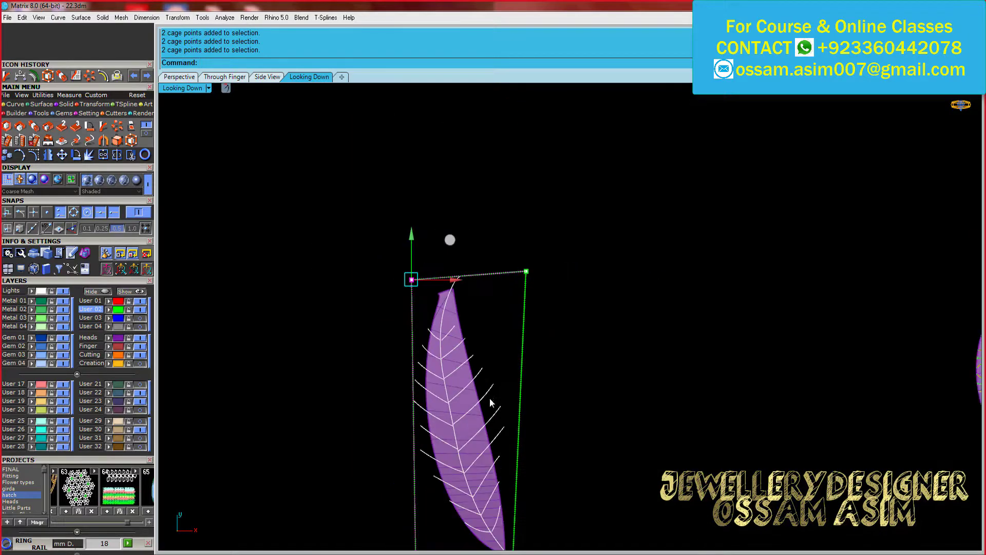
{"action": "scroll", "coordinate": [506, 483], "scroll_direction": "up", "scroll_amount": 2}
{"action": "scroll", "coordinate": [465, 416], "scroll_direction": "down", "scroll_amount": 3}
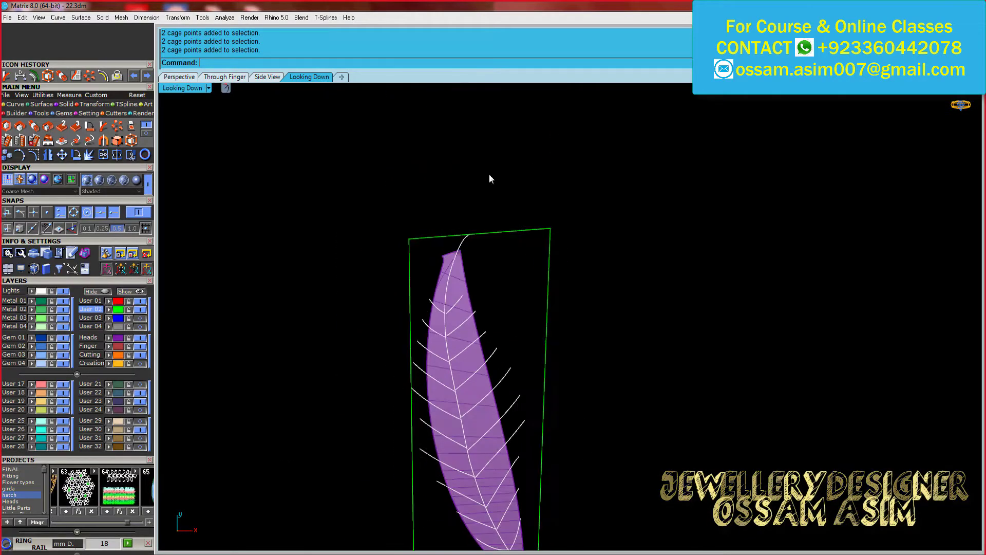
{"action": "key", "text": "Delete"}
Select all the leaf vein curves
{"action": "scroll", "coordinate": [466, 202], "scroll_direction": "up", "scroll_amount": 3}
{"action": "left_click_drag", "start_coordinate": [526, 227], "coordinate": [356, 261]}
{"action": "scroll", "coordinate": [355, 262], "scroll_direction": "up", "scroll_amount": 2}
{"action": "scroll", "coordinate": [355, 262], "scroll_direction": "up", "scroll_amount": 2}
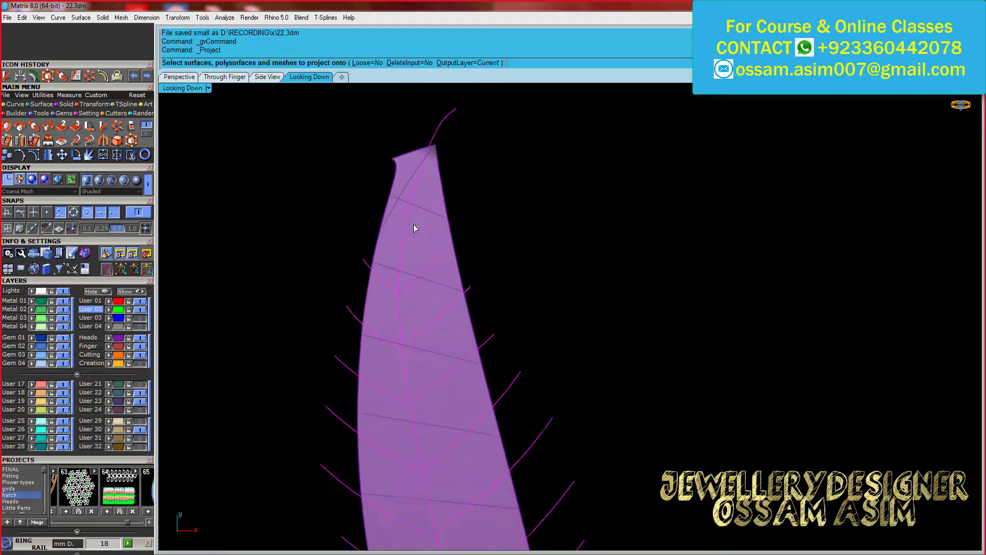
{"action": "scroll", "coordinate": [398, 281], "scroll_direction": "down", "scroll_amount": 3}
{"action": "scroll", "coordinate": [378, 204], "scroll_direction": "up", "scroll_amount": 3}
{"action": "scroll", "coordinate": [401, 288], "scroll_direction": "down", "scroll_amount": 2}
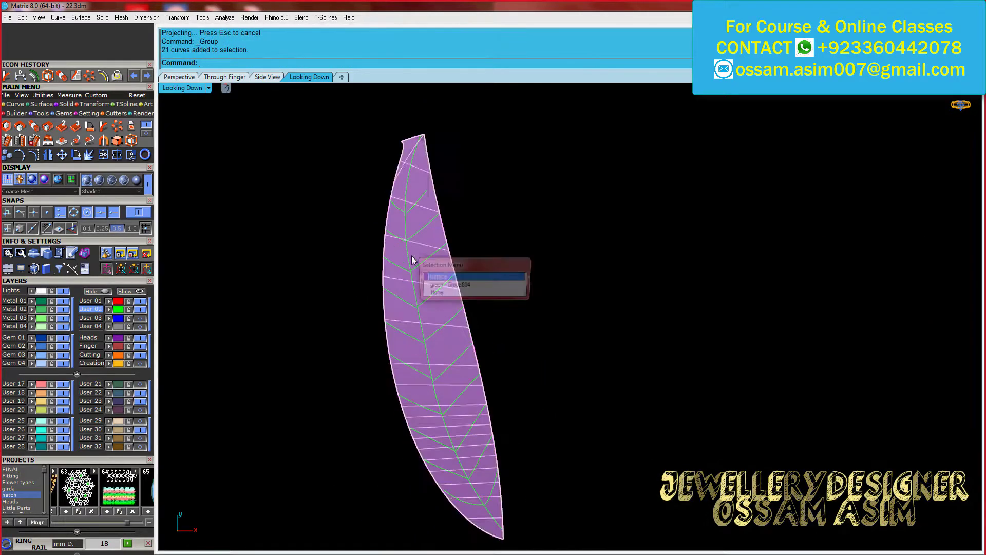
{"action": "scroll", "coordinate": [411, 255], "scroll_direction": "down", "scroll_amount": 3}
{"action": "scroll", "coordinate": [397, 281], "scroll_direction": "down", "scroll_amount": 2}
{"action": "scroll", "coordinate": [409, 313], "scroll_direction": "down", "scroll_amount": 1}
{"action": "left_click", "coordinate": [83, 102]}
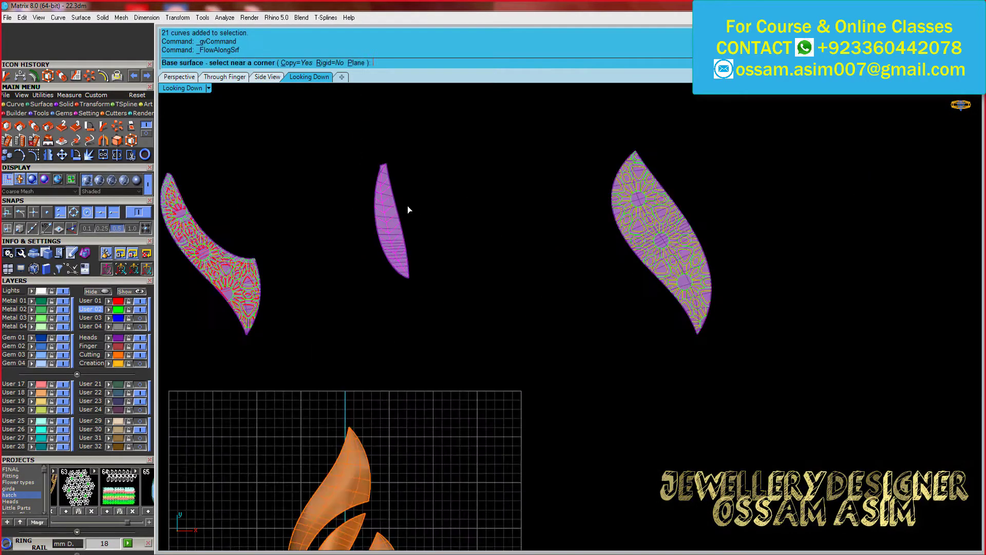
{"action": "scroll", "coordinate": [444, 285], "scroll_direction": "up", "scroll_amount": 3}
{"action": "left_click", "coordinate": [444, 285]}
{"action": "scroll", "coordinate": [397, 309], "scroll_direction": "up", "scroll_amount": 3}
{"action": "scroll", "coordinate": [413, 329], "scroll_direction": "down", "scroll_amount": 2}
{"action": "left_click", "coordinate": [413, 329]}
{"action": "scroll", "coordinate": [411, 326], "scroll_direction": "down", "scroll_amount": 3}
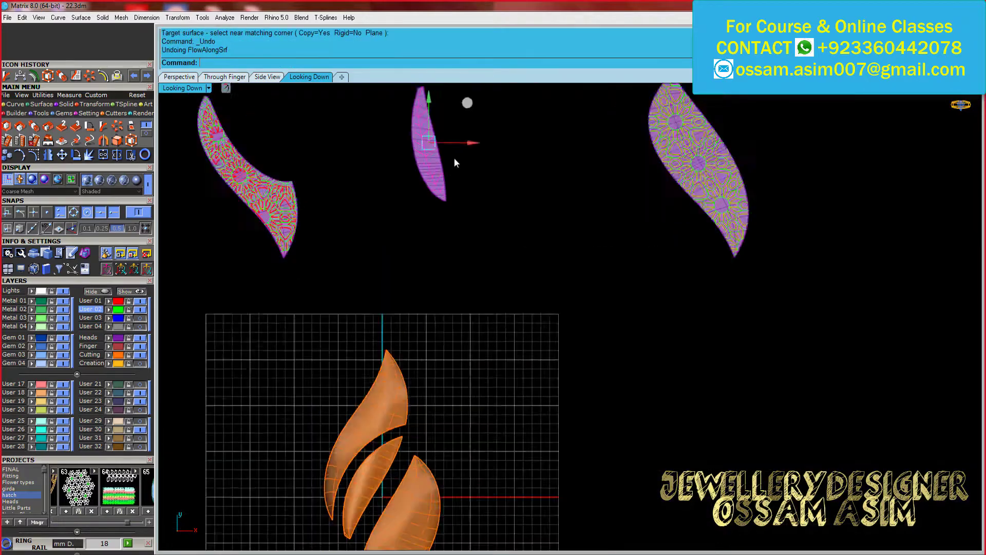
{"action": "scroll", "coordinate": [453, 159], "scroll_direction": "up", "scroll_amount": 3}
{"action": "scroll", "coordinate": [442, 220], "scroll_direction": "down", "scroll_amount": 3}
{"action": "scroll", "coordinate": [412, 318], "scroll_direction": "up", "scroll_amount": 2}
{"action": "scroll", "coordinate": [412, 317], "scroll_direction": "down", "scroll_amount": 3}
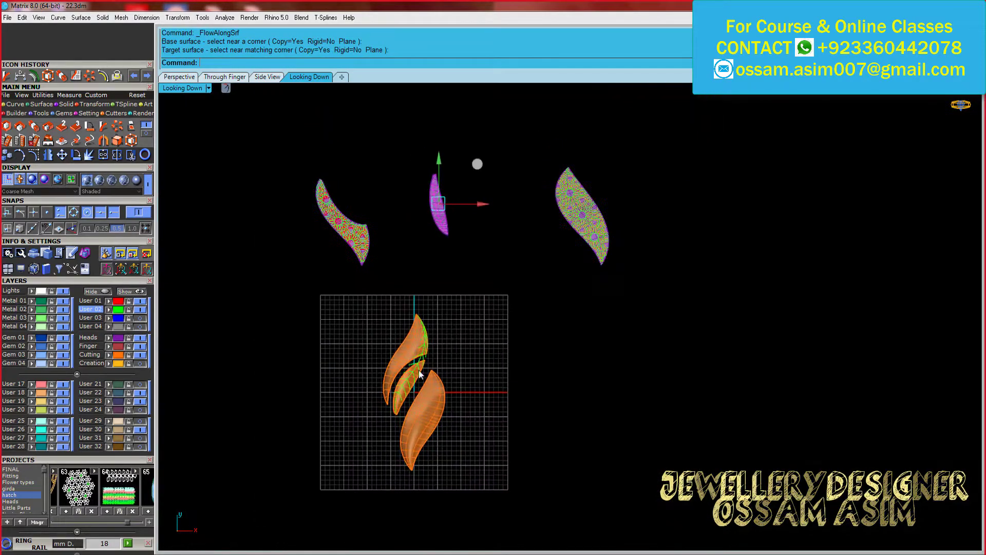
{"action": "scroll", "coordinate": [418, 359], "scroll_direction": "up", "scroll_amount": 3}
{"action": "scroll", "coordinate": [414, 406], "scroll_direction": "up", "scroll_amount": 2}
{"action": "scroll", "coordinate": [414, 407], "scroll_direction": "down", "scroll_amount": 2}
{"action": "left_click", "coordinate": [179, 76]}
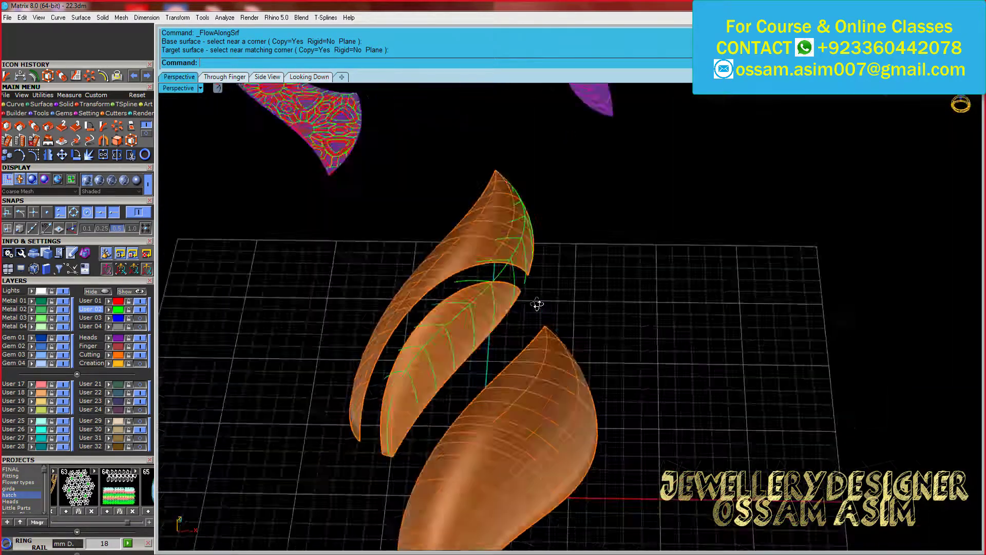
{"action": "scroll", "coordinate": [498, 344], "scroll_direction": "down", "scroll_amount": 2}
{"action": "scroll", "coordinate": [494, 344], "scroll_direction": "down", "scroll_amount": 2}
{"action": "key", "text": "ctrl+z"}
{"action": "scroll", "coordinate": [461, 359], "scroll_direction": "up", "scroll_amount": 3}
Duplicate the middle piece's border edge and extract two cross isocurves
{"action": "scroll", "coordinate": [461, 360], "scroll_direction": "up", "scroll_amount": 2}
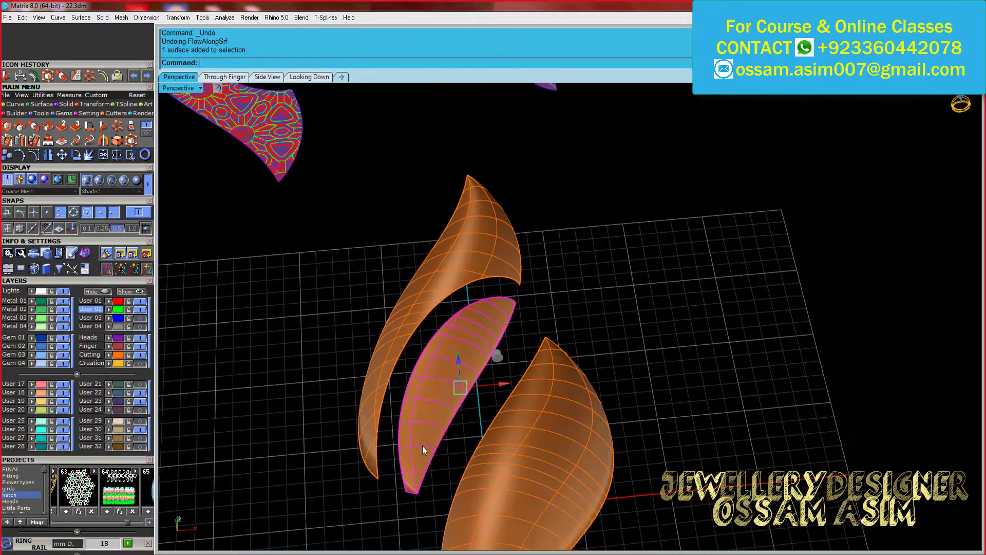
{"action": "scroll", "coordinate": [422, 445], "scroll_direction": "up", "scroll_amount": 2}
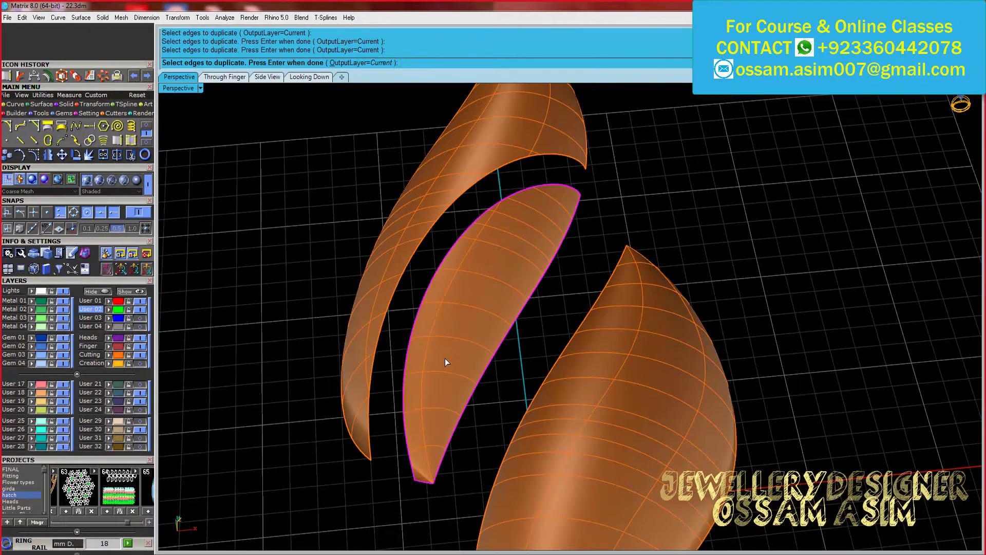
{"action": "key", "text": "Return"}
{"action": "left_click", "coordinate": [122, 139]}
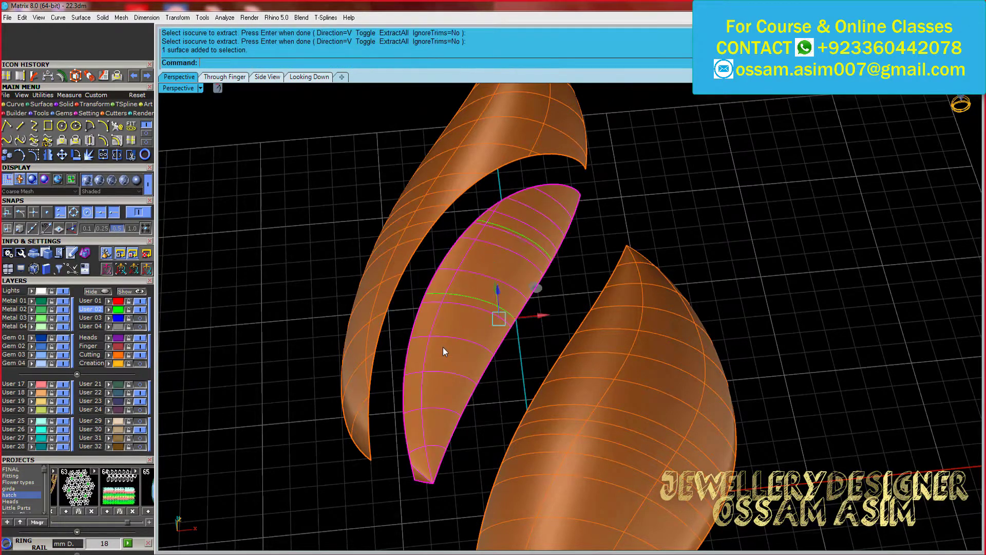
Hide the surfaces and build a network surface from the magenta curves
{"action": "key", "text": "Return"}
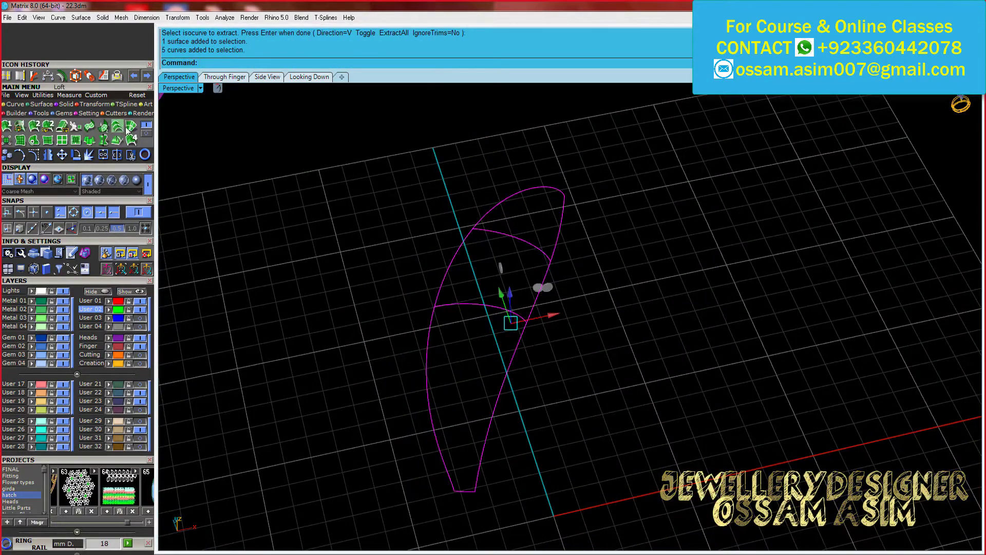
{"action": "left_click", "coordinate": [127, 130]}
{"action": "key", "text": "Return"}
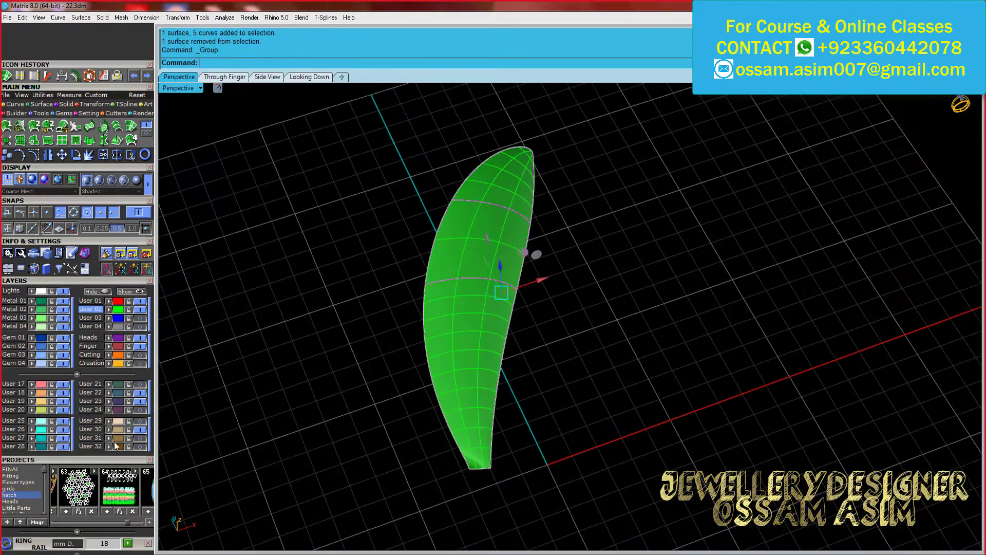
Flow the vein curves from the flat leaf onto the green surface with FlowAlongSrf
{"action": "left_click", "coordinate": [408, 251]}
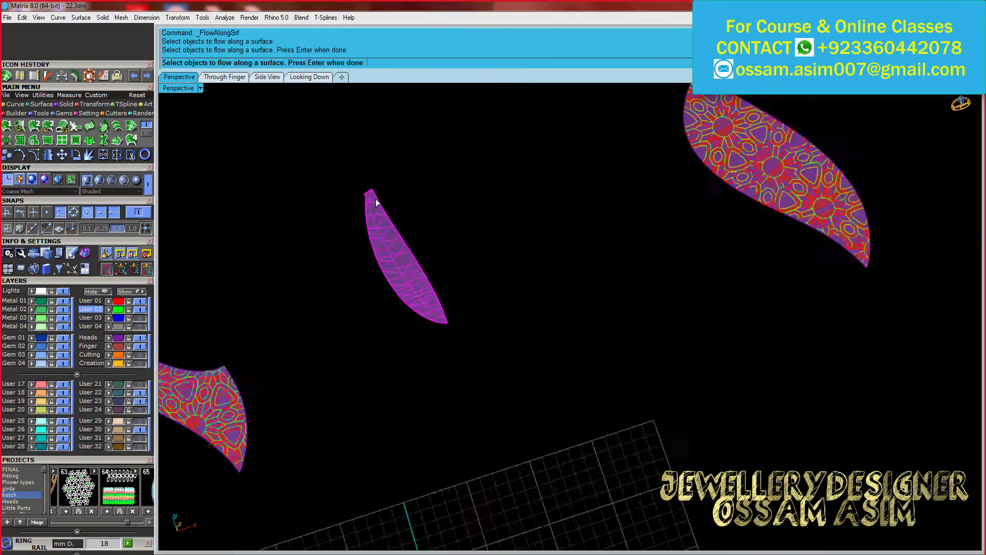
{"action": "key", "text": "Return"}
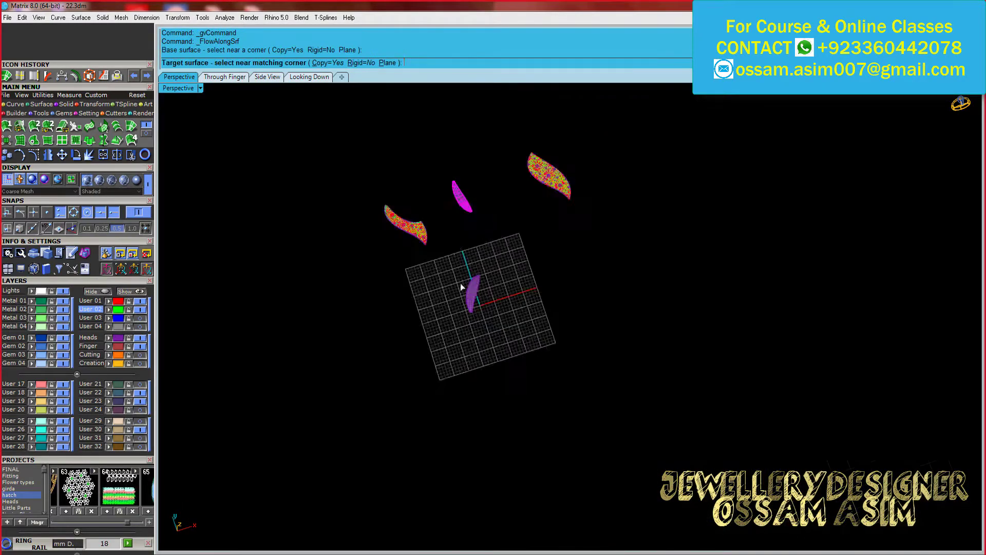
{"action": "right_click", "coordinate": [210, 63]}
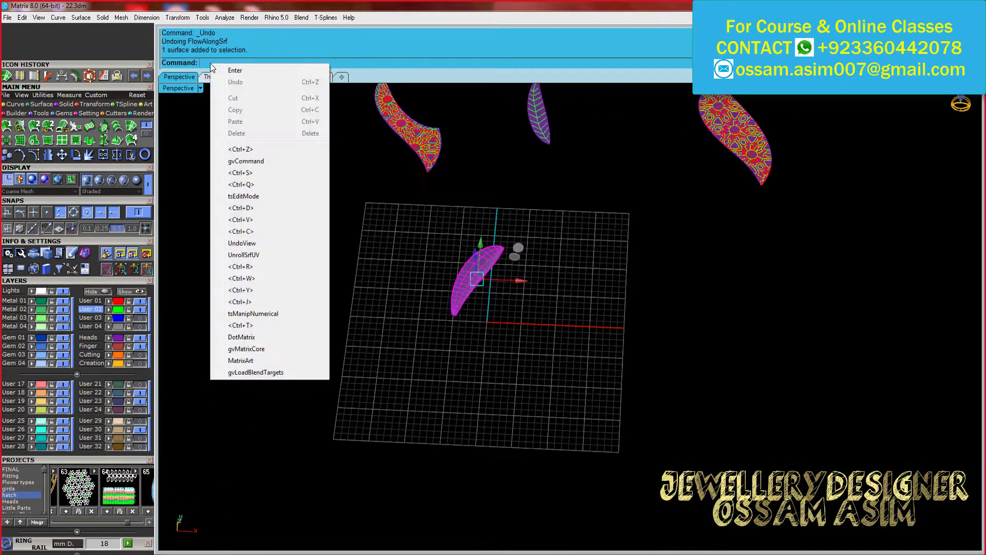
{"action": "key", "text": "Home"}
{"action": "type", "text": "Un"}
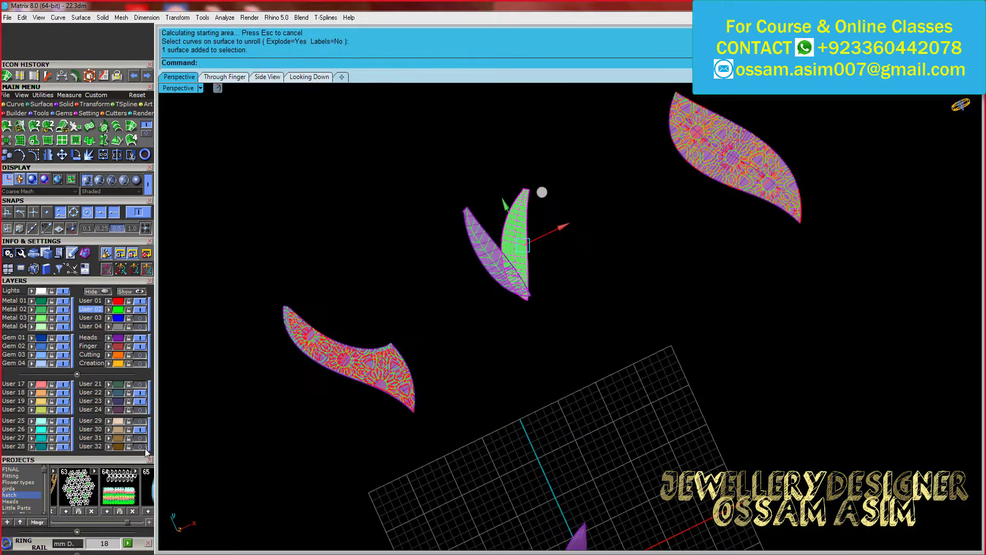
Delete the flat purple leaf surface
{"action": "scroll", "coordinate": [515, 242], "scroll_direction": "up", "scroll_amount": 5}
{"action": "scroll", "coordinate": [515, 243], "scroll_direction": "up", "scroll_amount": 5}
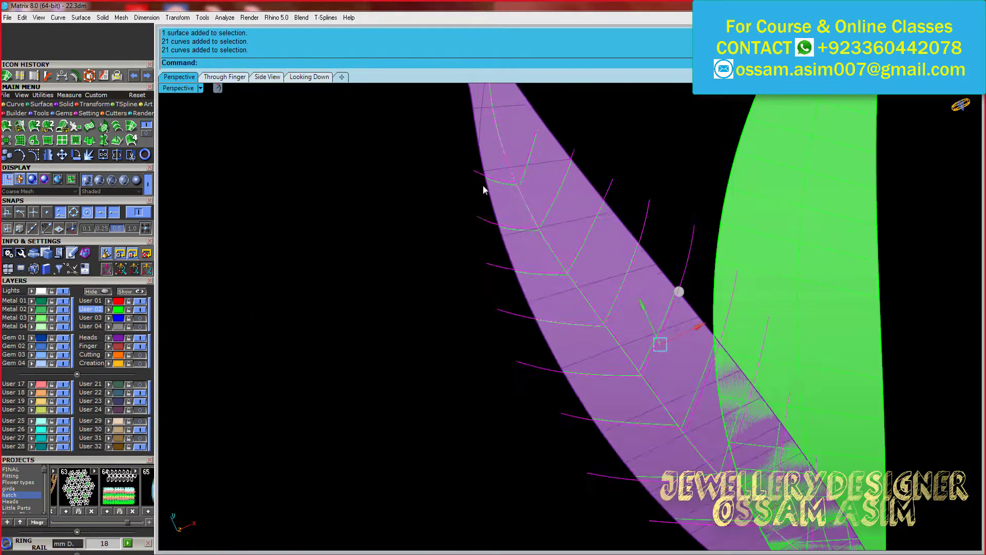
{"action": "left_click", "coordinate": [484, 190]}
{"action": "left_click", "coordinate": [513, 209]}
{"action": "key", "text": "Delete"}
{"action": "scroll", "coordinate": [577, 225], "scroll_direction": "down", "scroll_amount": 5}
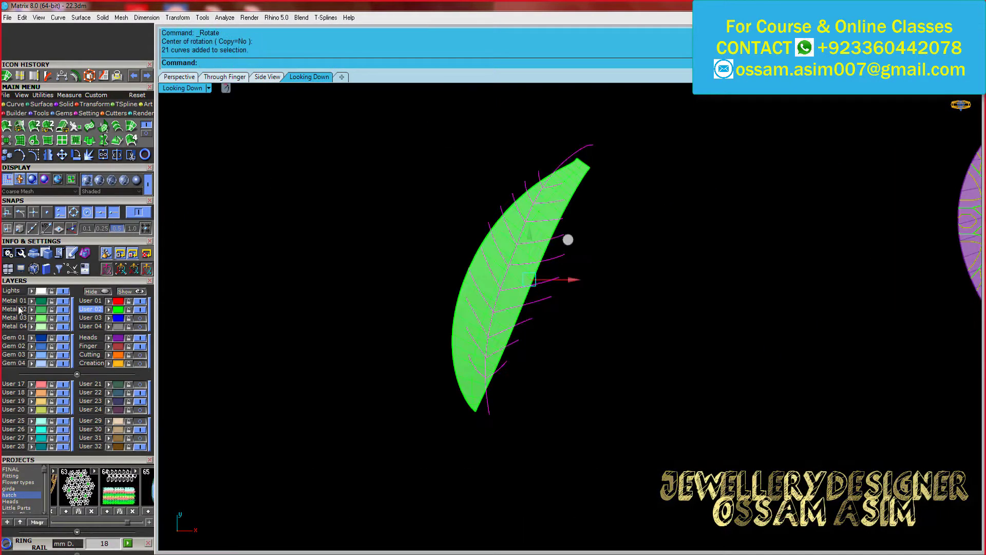
Rotate the veined leaf to a new angle and begin a Scale1D stretch on it
{"action": "scroll", "coordinate": [510, 345], "scroll_direction": "up", "scroll_amount": 1}
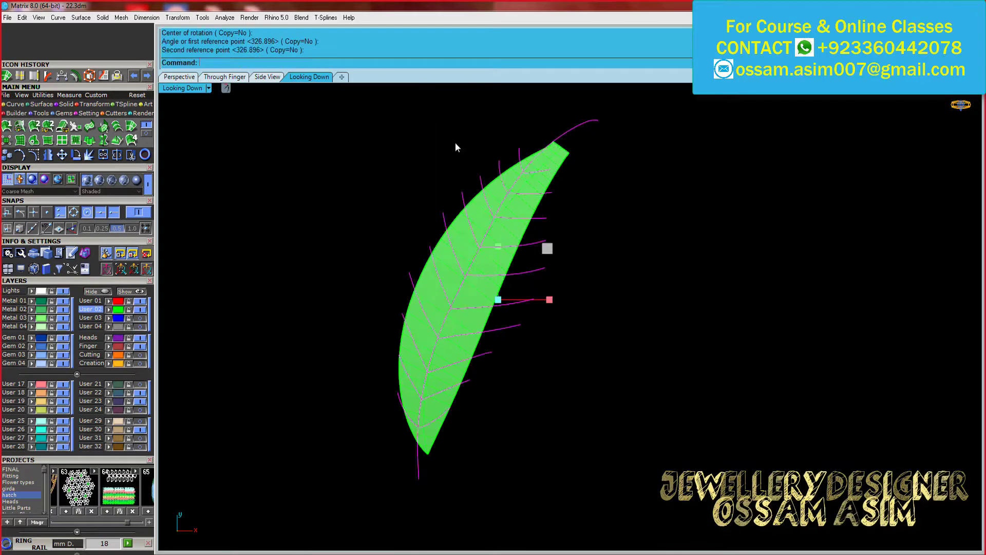
{"action": "left_click", "coordinate": [103, 126]}
{"action": "left_click", "coordinate": [421, 327]}
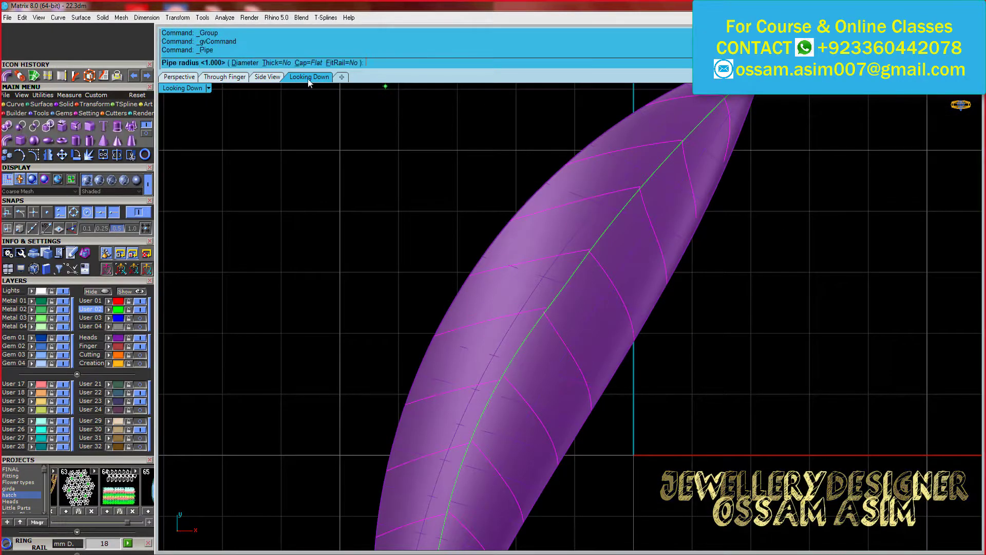
Pipe the vein curves with round caps at diameter 3
{"action": "left_click", "coordinate": [246, 64]}
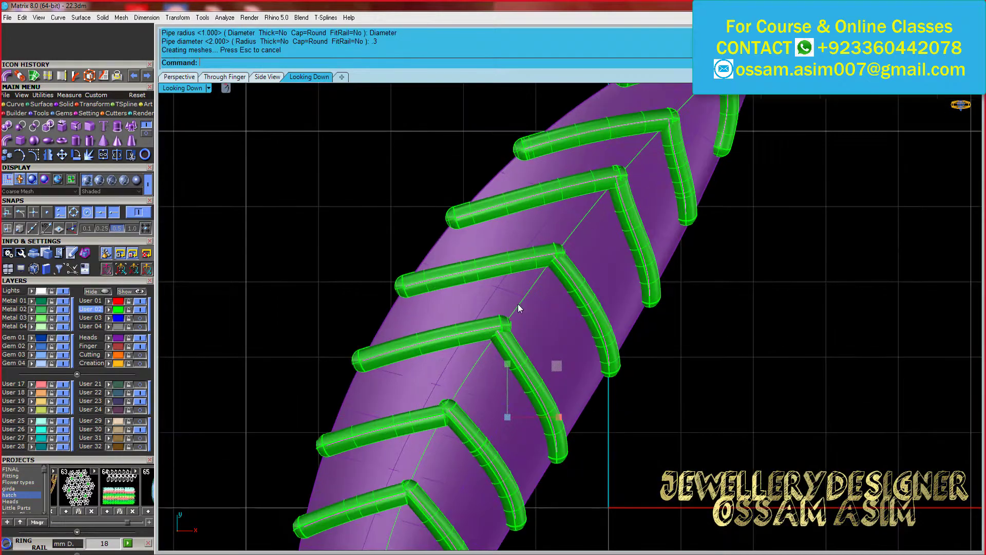
{"action": "left_click", "coordinate": [531, 306]}
{"action": "key", "text": "Return"}
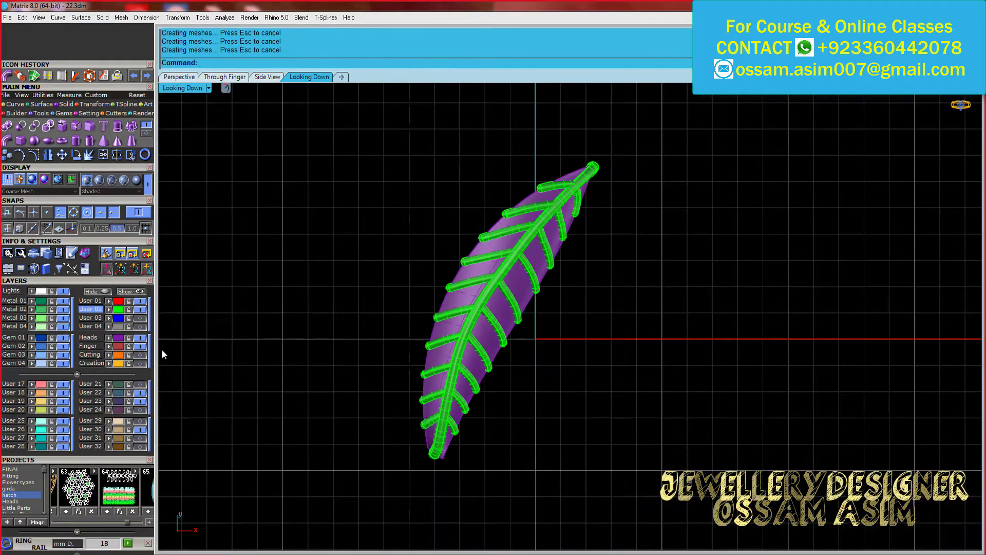
{"action": "scroll", "coordinate": [162, 354], "scroll_direction": "down", "scroll_amount": 10}
Delete the leftover curves and leaf surfaces, then view the piped leaf from above
{"action": "key", "text": "ctrl+a"}
{"action": "key", "text": "Delete"}
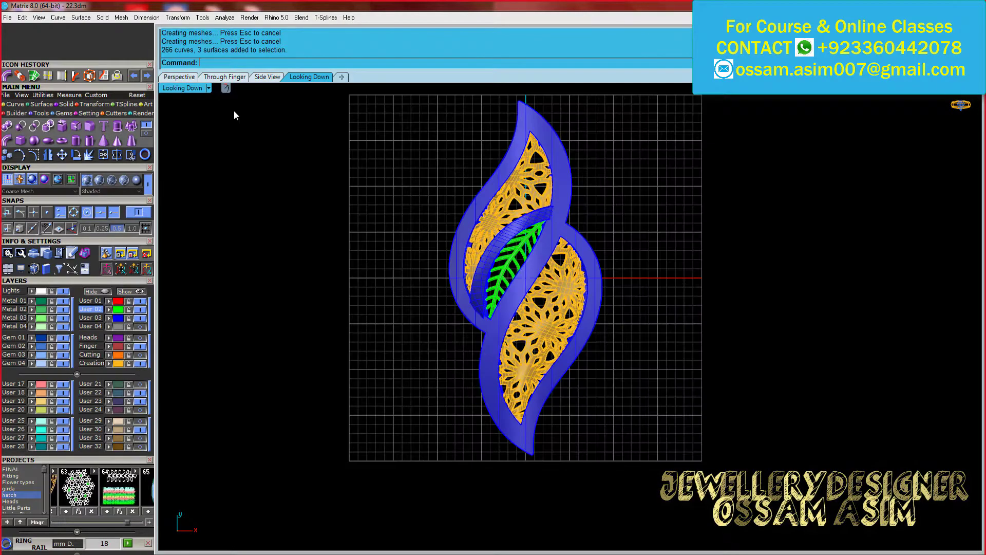
{"action": "mouse_move", "coordinate": [463, 455]}
{"action": "right_mouse_down"}
{"action": "mouse_move", "coordinate": [420, 339]}
{"action": "mouse_move", "coordinate": [434, 399]}
{"action": "right_mouse_up"}
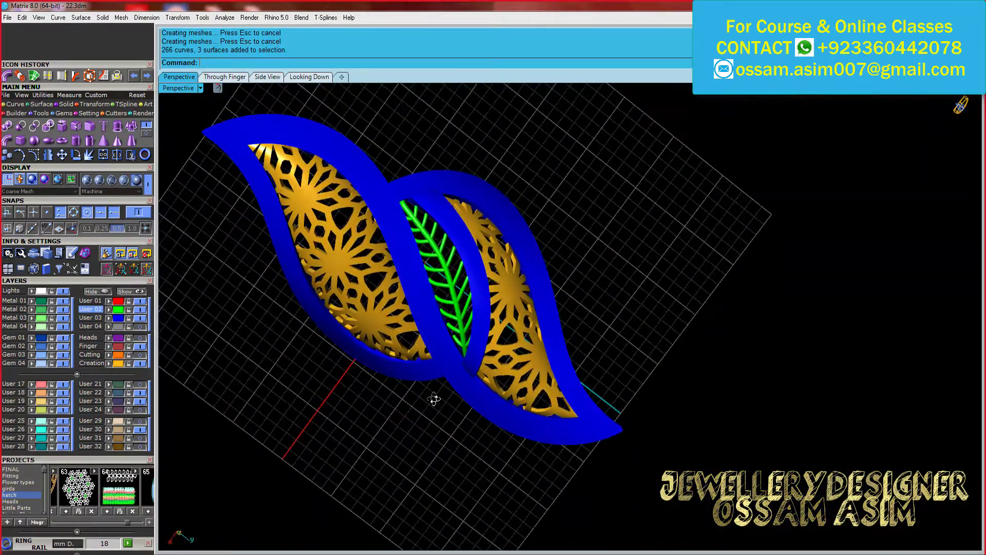
{"action": "right_click_drag", "start_coordinate": [340, 377], "coordinate": [423, 411]}
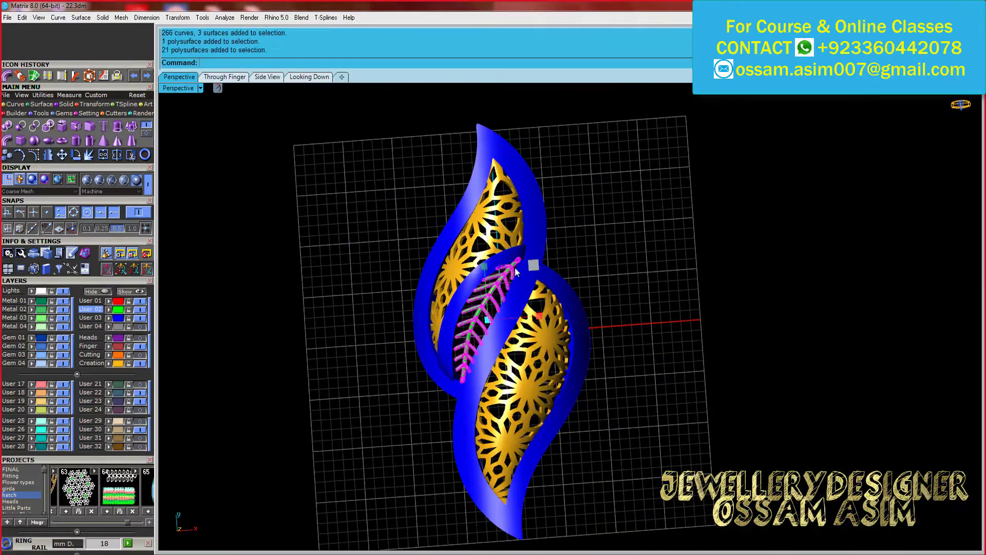
{"action": "scroll", "coordinate": [473, 353], "scroll_direction": "up", "scroll_amount": 3}
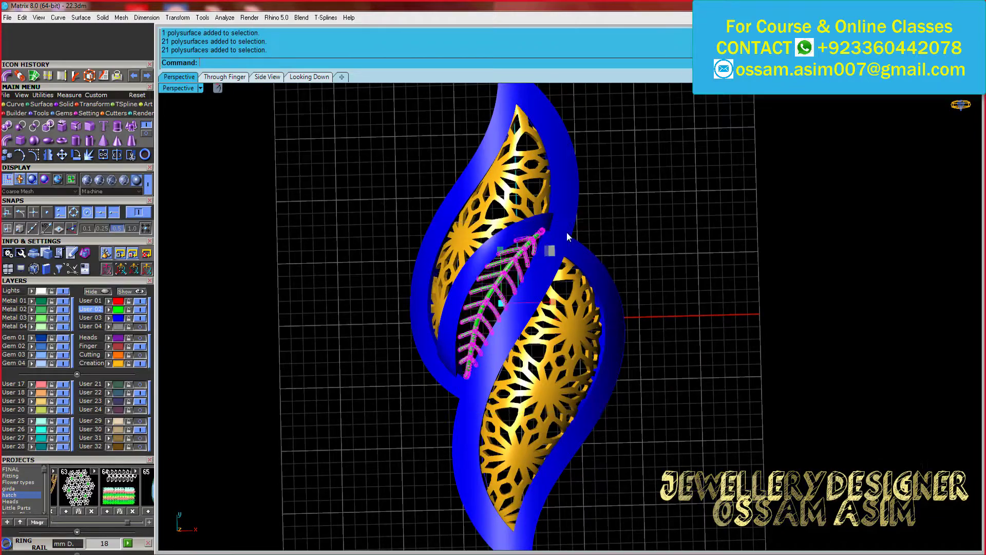
{"action": "scroll", "coordinate": [568, 236], "scroll_direction": "up", "scroll_amount": 5}
{"action": "scroll", "coordinate": [520, 275], "scroll_direction": "up", "scroll_amount": 3}
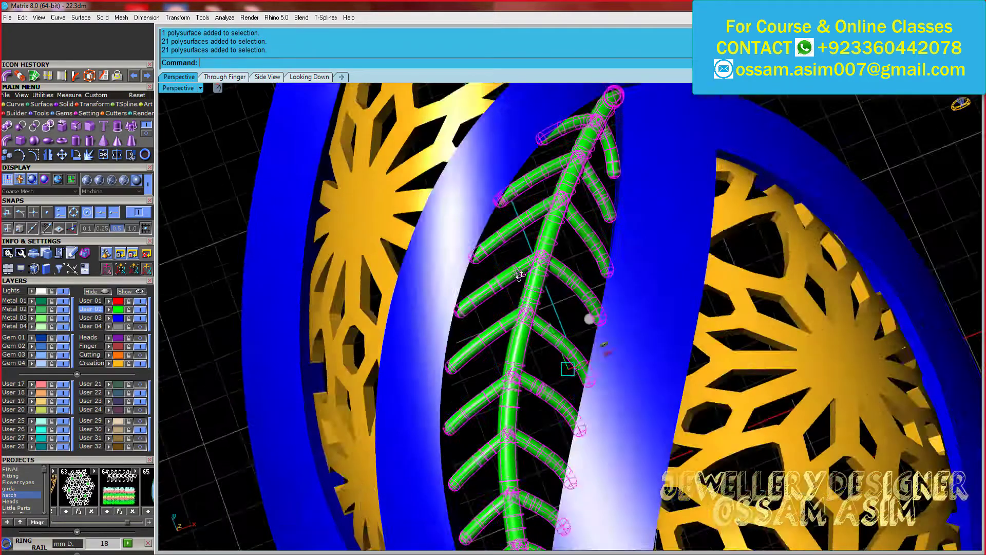
{"action": "left_click", "coordinate": [303, 77]}
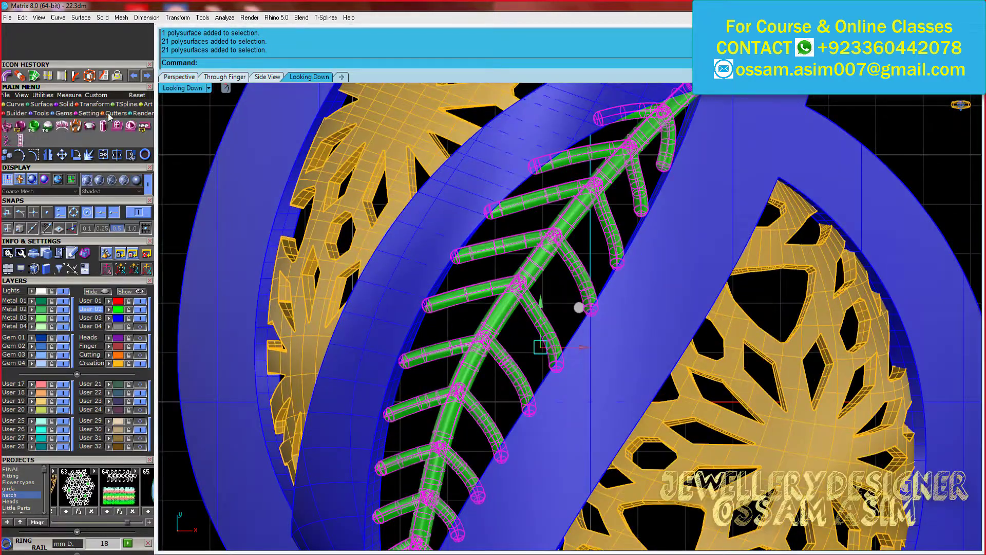
Scale the piped-vein leaf in two directions so it fits inside the middle blue frame
{"action": "left_click", "coordinate": [34, 139]}
{"action": "scroll", "coordinate": [525, 276], "scroll_direction": "down", "scroll_amount": 2}
{"action": "left_click", "coordinate": [521, 274]}
{"action": "scroll", "coordinate": [521, 274], "scroll_direction": "down", "scroll_amount": 1}
{"action": "left_click", "coordinate": [652, 239]}
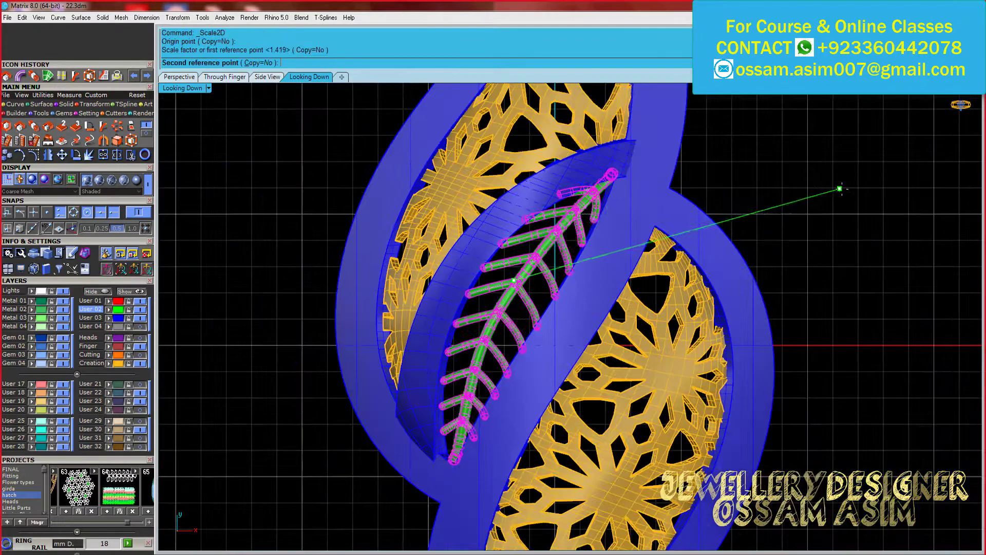
{"action": "left_click", "coordinate": [714, 246]}
{"action": "scroll", "coordinate": [549, 340], "scroll_direction": "up", "scroll_amount": 2}
{"action": "key", "text": "ctrl+z"}
{"action": "key", "text": "Return"}
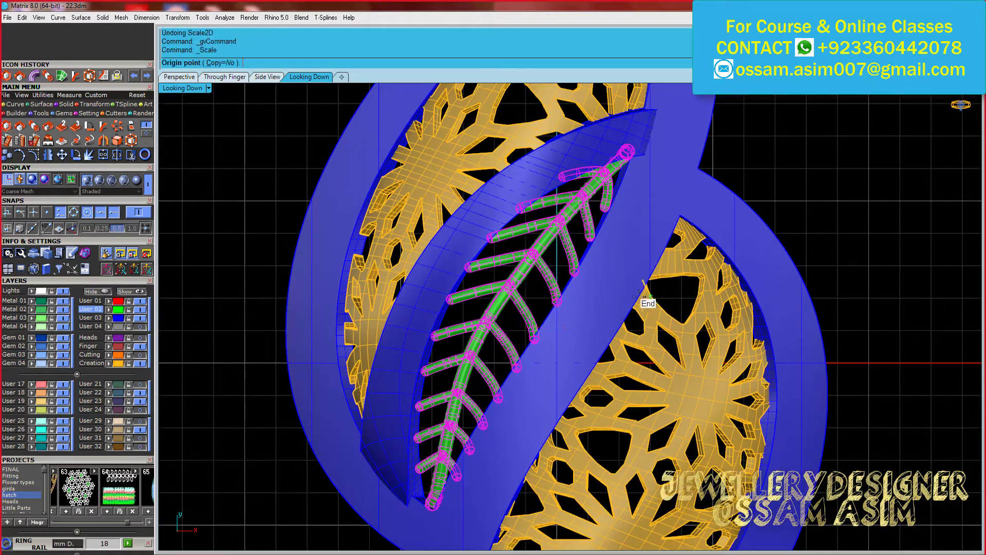
{"action": "left_click", "coordinate": [623, 334]}
Group the piped-vein leaf, then window-select all leaf-top parts and group them
{"action": "key", "text": "ctrl+g"}
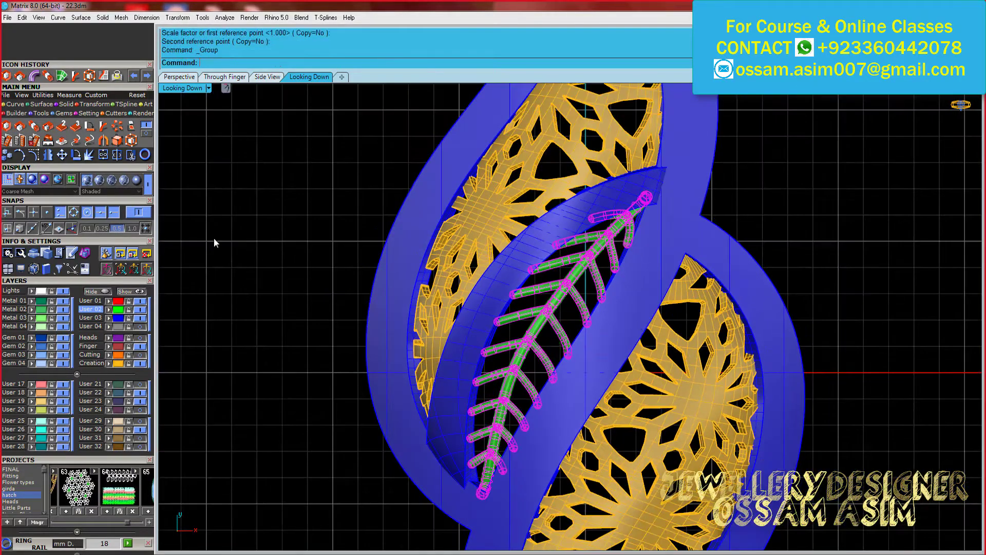
{"action": "left_click", "coordinate": [179, 76]}
{"action": "scroll", "coordinate": [514, 280], "scroll_direction": "down", "scroll_amount": 4}
{"action": "mouse_move", "coordinate": [460, 268]}
{"action": "right_mouse_down"}
{"action": "mouse_move", "coordinate": [306, 141]}
{"action": "mouse_move", "coordinate": [395, 328]}
{"action": "mouse_move", "coordinate": [203, 247]}
{"action": "mouse_move", "coordinate": [132, 368]}
{"action": "right_mouse_up"}
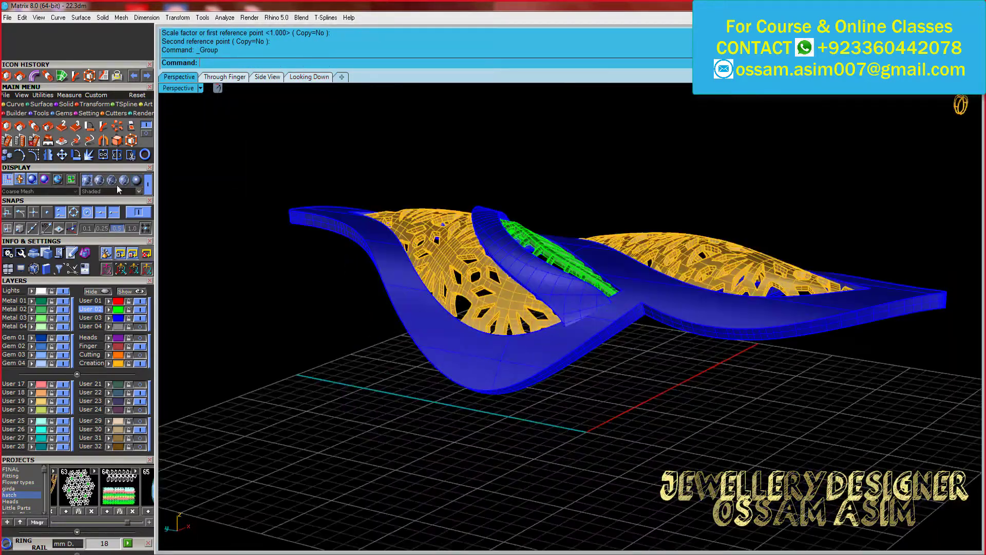
{"action": "scroll", "coordinate": [429, 380], "scroll_direction": "up", "scroll_amount": 5}
{"action": "right_click_drag", "start_coordinate": [428, 380], "coordinate": [636, 370]}
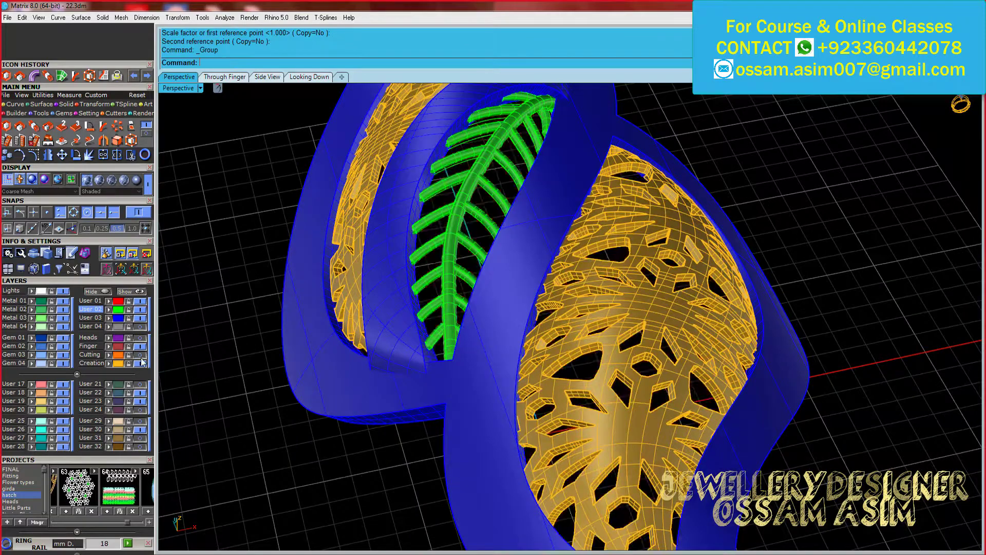
{"action": "left_click", "coordinate": [311, 386]}
{"action": "scroll", "coordinate": [311, 386], "scroll_direction": "down", "scroll_amount": 5}
{"action": "left_click_drag", "start_coordinate": [196, 87], "coordinate": [836, 440]}
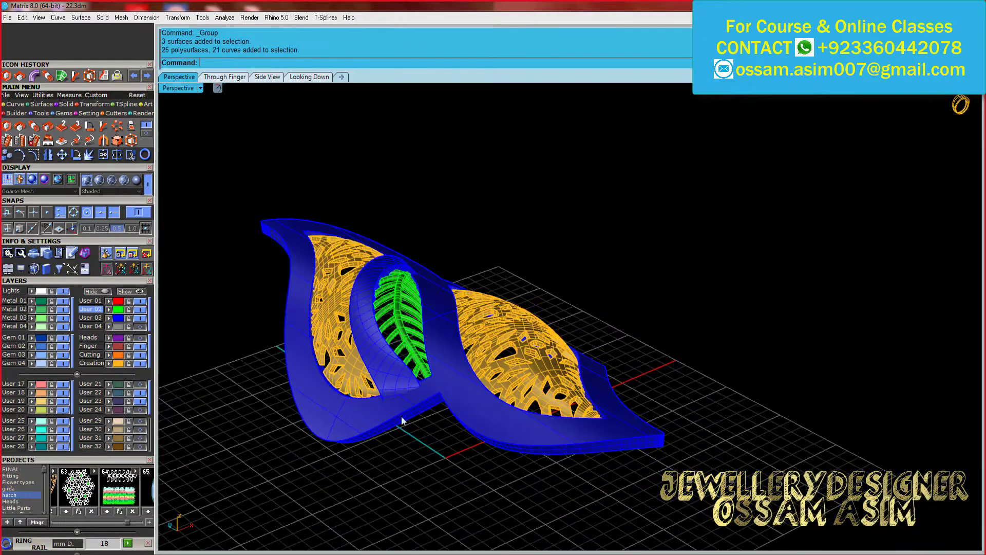
{"action": "mouse_move", "coordinate": [286, 439]}
{"action": "right_mouse_down"}
{"action": "mouse_move", "coordinate": [501, 356]}
{"action": "mouse_move", "coordinate": [365, 396]}
{"action": "right_mouse_up"}
{"action": "key", "text": "ctrl+g"}
Orbit and zoom around the grouped leaf top to check it from several angles
{"action": "scroll", "coordinate": [489, 408], "scroll_direction": "up", "scroll_amount": 5}
{"action": "scroll", "coordinate": [488, 408], "scroll_direction": "down", "scroll_amount": 5}
{"action": "right_click_drag", "start_coordinate": [489, 408], "coordinate": [524, 360]}
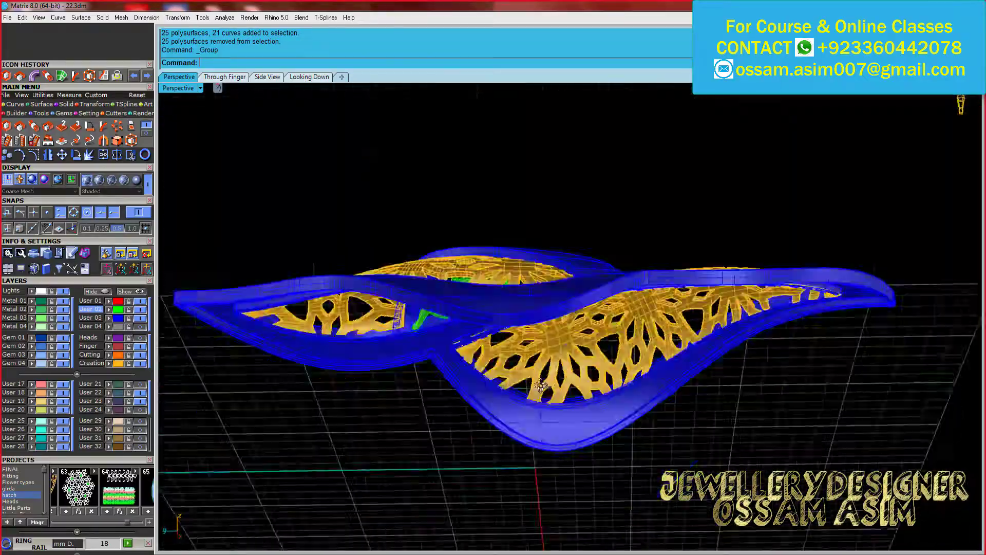
{"action": "scroll", "coordinate": [524, 407], "scroll_direction": "up", "scroll_amount": 3}
{"action": "left_click", "coordinate": [523, 407]}
{"action": "right_click_drag", "start_coordinate": [524, 408], "coordinate": [618, 240]}
{"action": "key", "text": "Escape"}
{"action": "scroll", "coordinate": [617, 240], "scroll_direction": "up", "scroll_amount": 5}
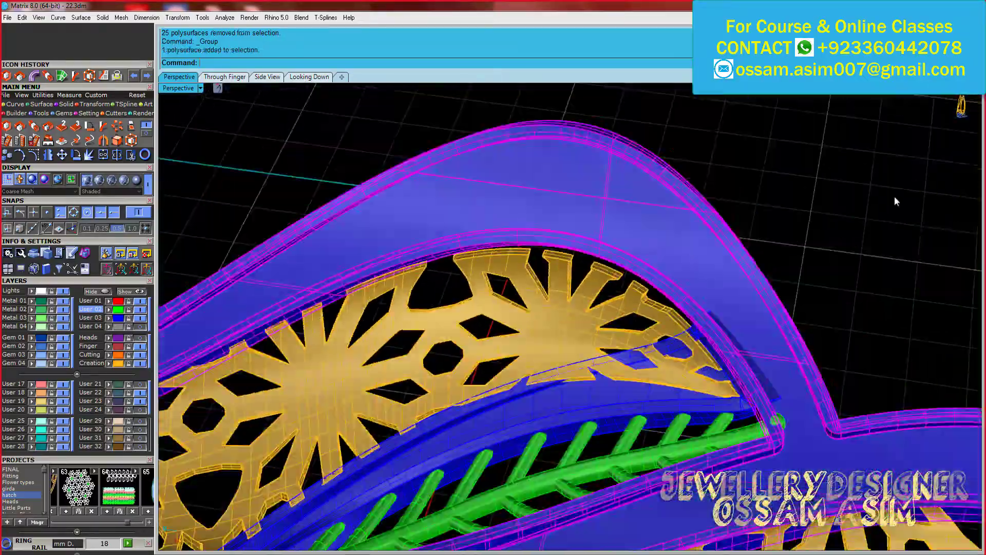
{"action": "scroll", "coordinate": [893, 202], "scroll_direction": "down", "scroll_amount": 3}
{"action": "mouse_move", "coordinate": [894, 202]}
{"action": "right_mouse_down"}
{"action": "mouse_move", "coordinate": [554, 358]}
{"action": "mouse_move", "coordinate": [145, 171]}
{"action": "right_mouse_up"}
{"action": "scroll", "coordinate": [554, 358], "scroll_direction": "up", "scroll_amount": 3}
{"action": "scroll", "coordinate": [553, 358], "scroll_direction": "down", "scroll_amount": 3}
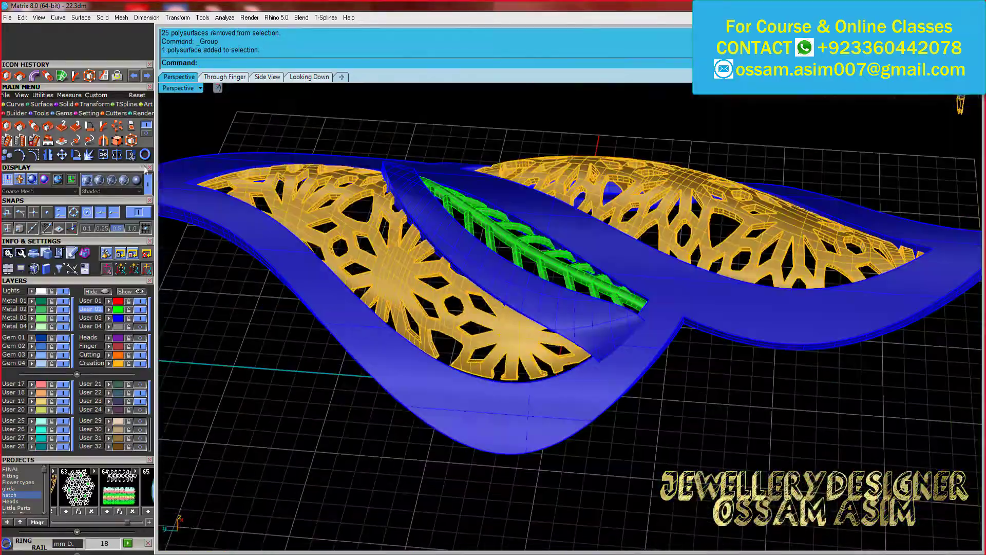
Offset the ring rail, split the offset curve, and extrude the piece 1 into a strip
{"action": "left_click", "coordinate": [482, 303]}
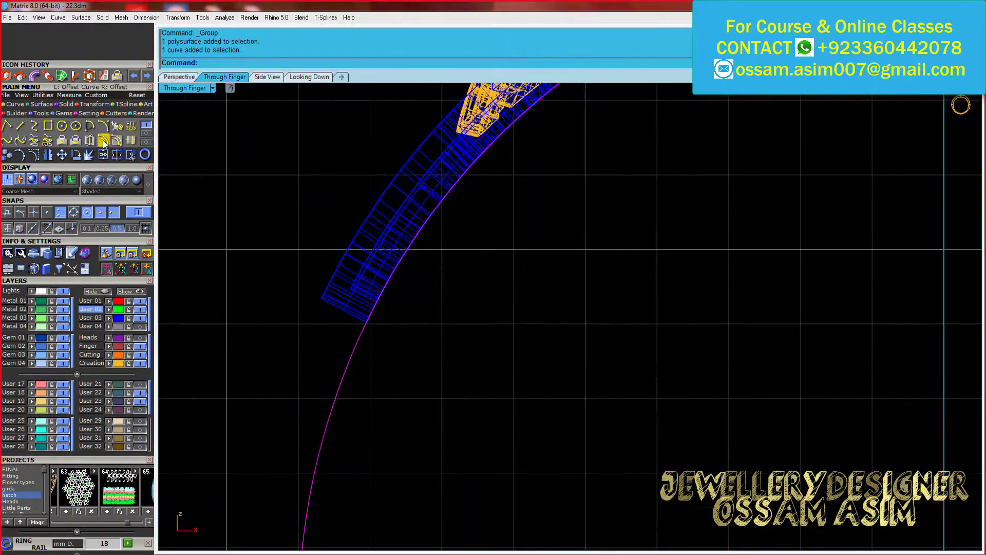
{"action": "left_click", "coordinate": [104, 141]}
{"action": "left_click", "coordinate": [328, 281]}
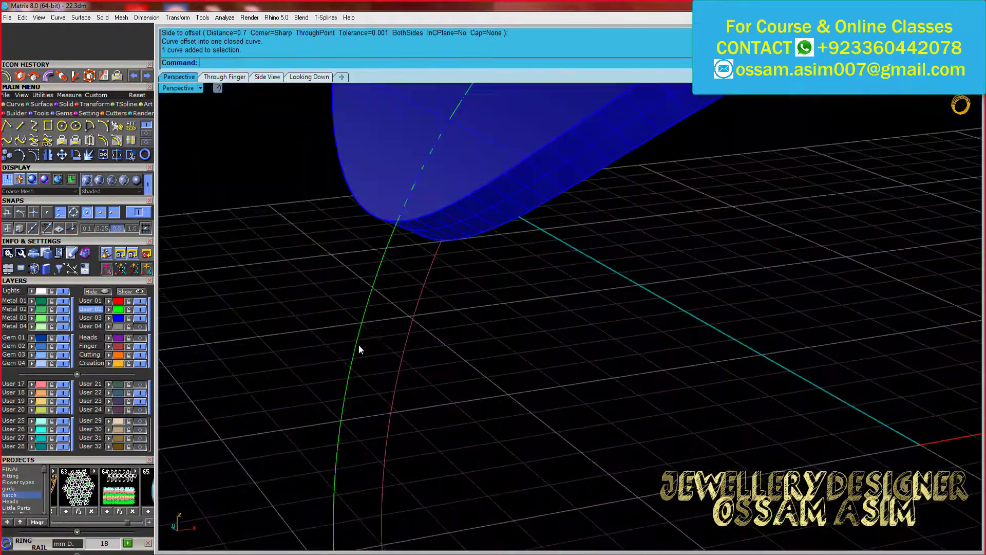
{"action": "left_click", "coordinate": [350, 344]}
{"action": "left_click", "coordinate": [118, 155]}
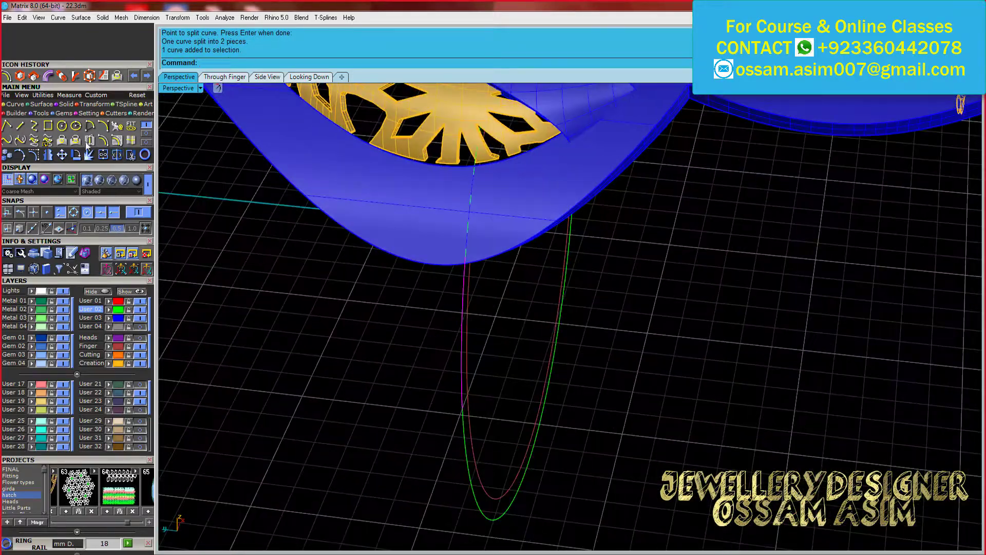
{"action": "left_click", "coordinate": [118, 126]}
{"action": "type", "text": "1"}
{"action": "key", "text": "Return"}
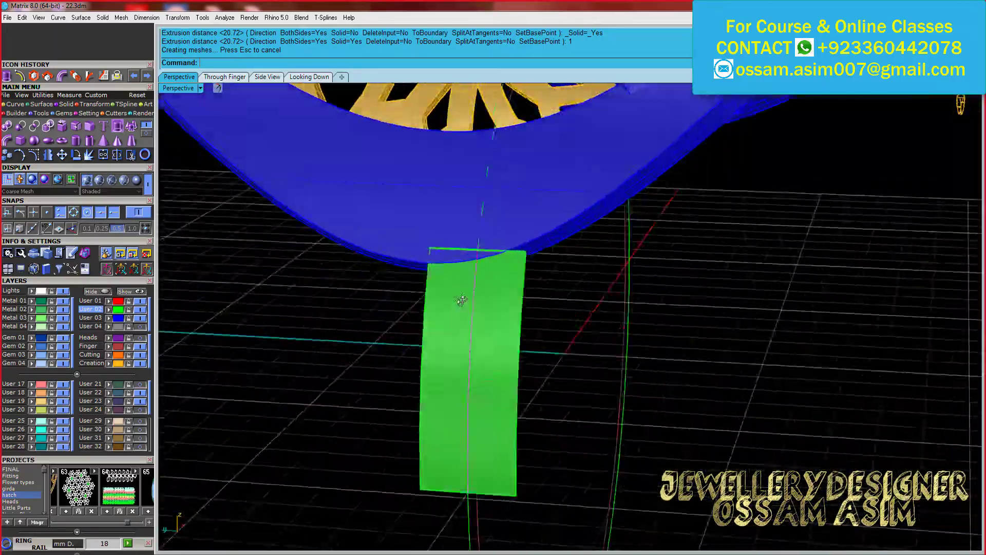
Move the green strip left so it hangs from the blue frame's bottom tip
{"action": "mouse_move", "coordinate": [461, 299]}
{"action": "right_mouse_down"}
{"action": "mouse_move", "coordinate": [504, 455]}
{"action": "mouse_move", "coordinate": [516, 375]}
{"action": "mouse_move", "coordinate": [567, 270]}
{"action": "right_mouse_up"}
{"action": "scroll", "coordinate": [567, 269], "scroll_direction": "up", "scroll_amount": 3}
{"action": "scroll", "coordinate": [514, 270], "scroll_direction": "down", "scroll_amount": 1}
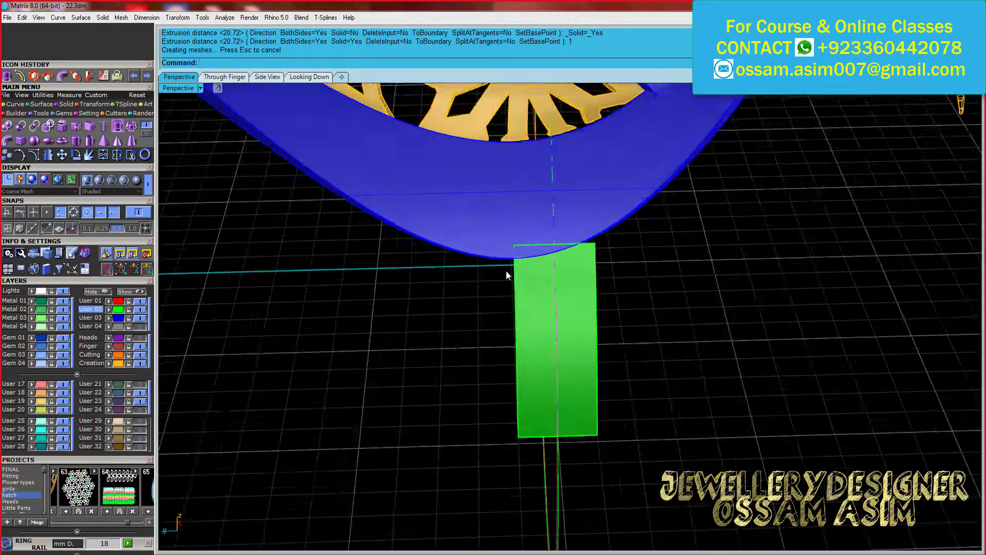
{"action": "scroll", "coordinate": [507, 270], "scroll_direction": "up", "scroll_amount": 3}
{"action": "scroll", "coordinate": [514, 277], "scroll_direction": "down", "scroll_amount": 4}
{"action": "scroll", "coordinate": [540, 307], "scroll_direction": "up", "scroll_amount": 3}
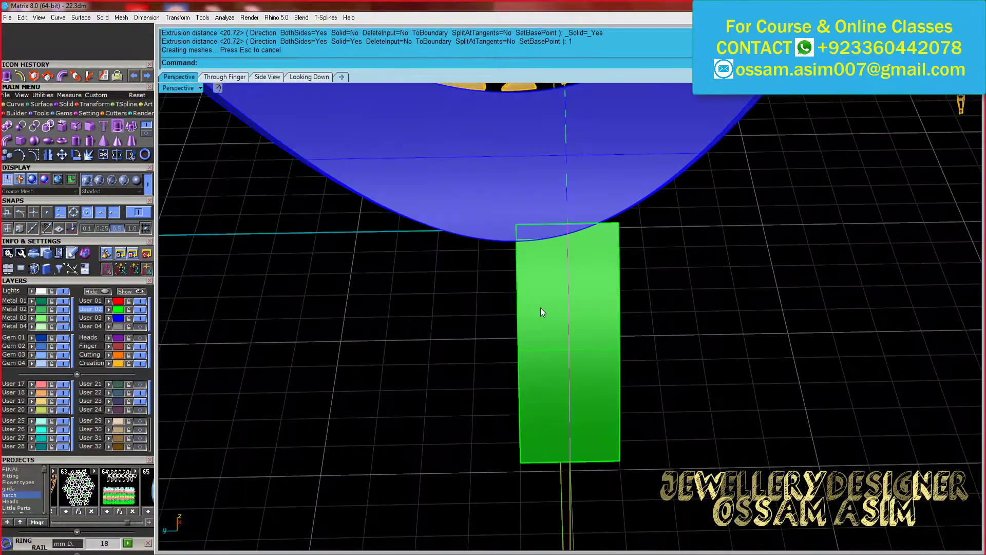
{"action": "left_click_drag", "start_coordinate": [528, 345], "coordinate": [498, 346]}
{"action": "mouse_move", "coordinate": [498, 346]}
{"action": "right_mouse_down"}
{"action": "mouse_move", "coordinate": [556, 321]}
{"action": "mouse_move", "coordinate": [396, 279]}
{"action": "mouse_move", "coordinate": [508, 334]}
{"action": "mouse_move", "coordinate": [529, 427]}
{"action": "mouse_move", "coordinate": [423, 409]}
{"action": "mouse_move", "coordinate": [418, 396]}
{"action": "mouse_move", "coordinate": [457, 391]}
{"action": "mouse_move", "coordinate": [398, 358]}
{"action": "right_mouse_up"}
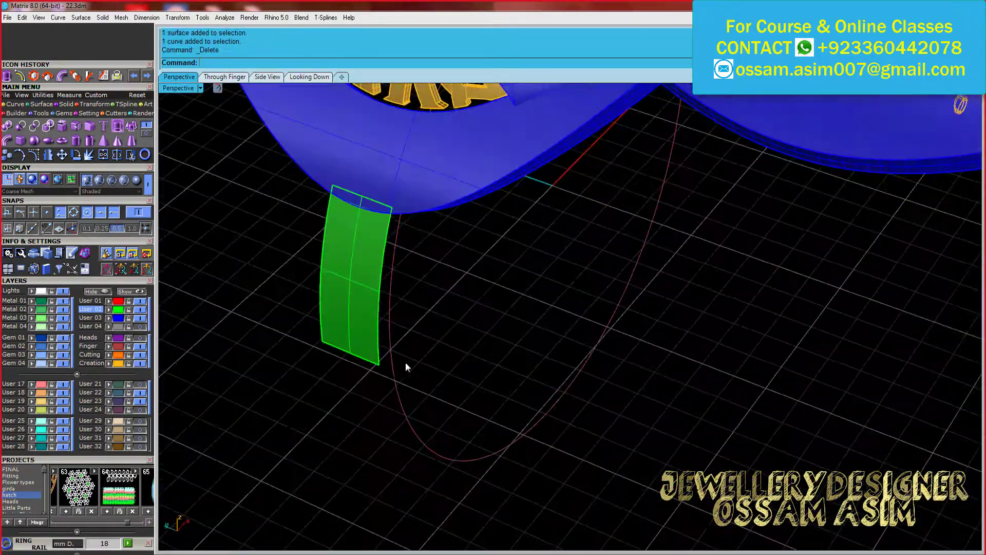
Delete the leftover rail curve and save the file
{"action": "key", "text": "Delete"}
{"action": "left_click", "coordinate": [334, 315]}
{"action": "mouse_move", "coordinate": [273, 429]}
{"action": "right_mouse_down"}
{"action": "mouse_move", "coordinate": [401, 337]}
{"action": "mouse_move", "coordinate": [367, 304]}
{"action": "mouse_move", "coordinate": [353, 320]}
{"action": "right_mouse_up"}
{"action": "key", "text": "ctrl+s"}
Draw an arc in Side view from the strip's bottom corner to the ring rail
{"action": "left_click", "coordinate": [368, 304]}
{"action": "key", "text": "ctrl+Tab"}
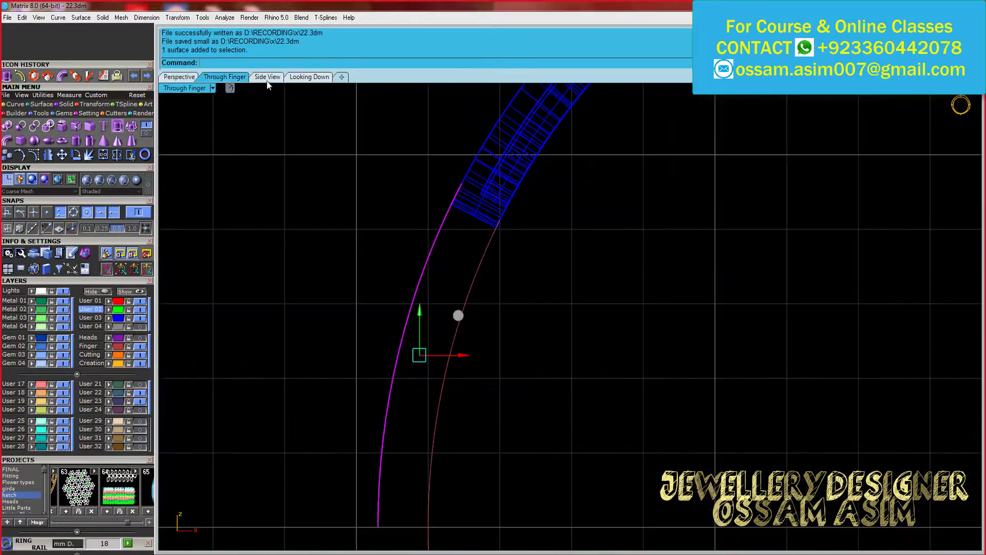
{"action": "key", "text": "ctrl+Tab"}
{"action": "left_click", "coordinate": [100, 132]}
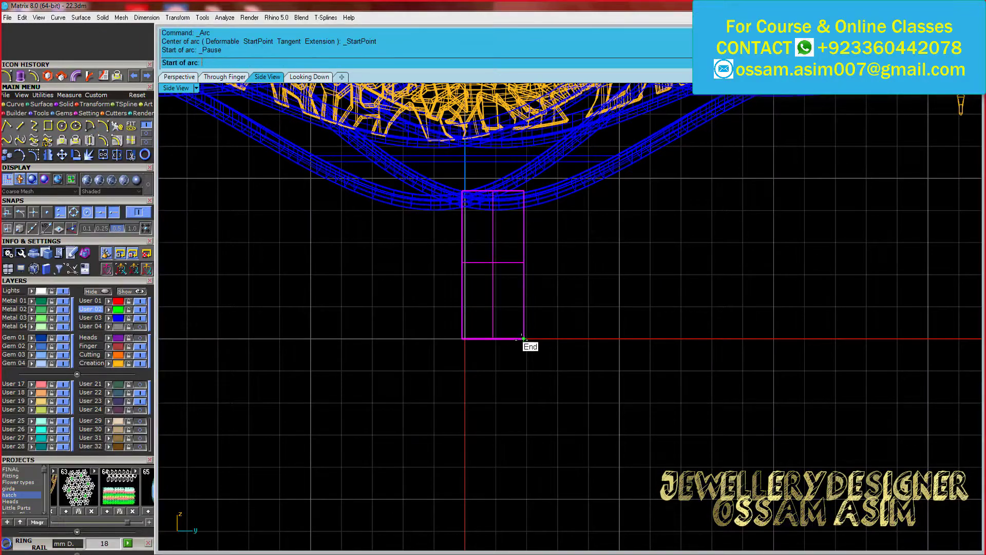
{"action": "left_click", "coordinate": [524, 337]}
{"action": "left_click", "coordinate": [655, 119]}
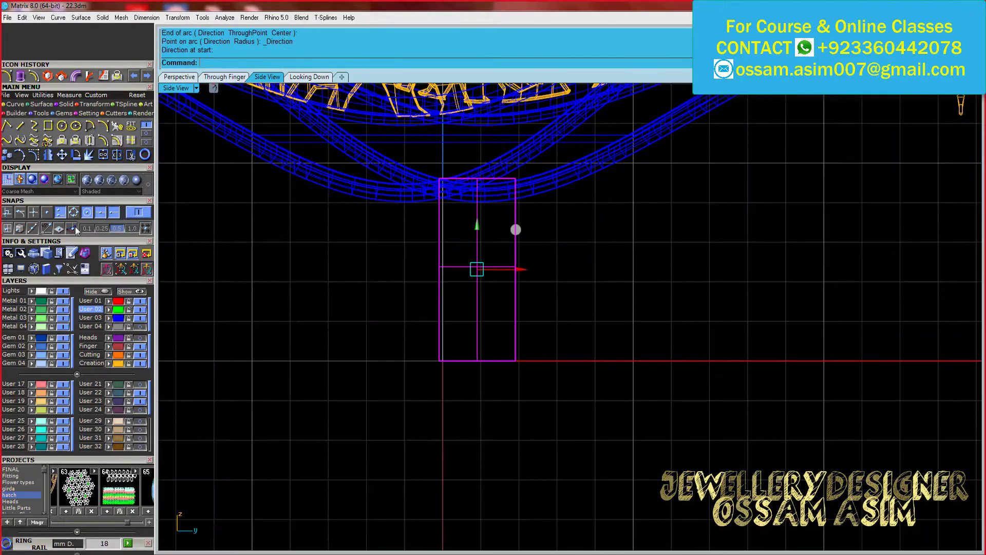
Extrude the arc into a full cylindrical band beneath the leaves
{"action": "key", "text": "ctrl+Tab"}
{"action": "key", "text": "ctrl+Tab"}
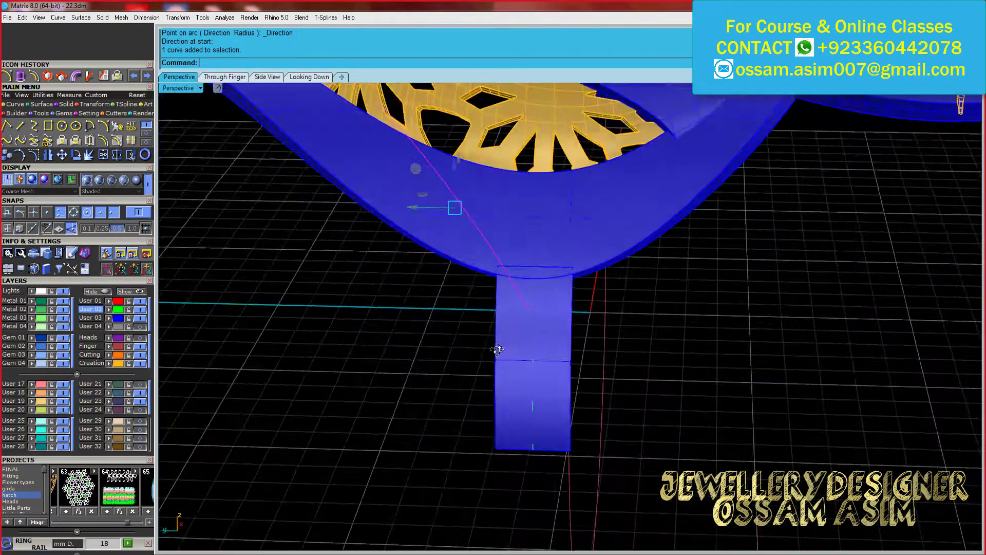
{"action": "mouse_move", "coordinate": [495, 348]}
{"action": "right_mouse_down"}
{"action": "mouse_move", "coordinate": [492, 304]}
{"action": "mouse_move", "coordinate": [416, 352]}
{"action": "mouse_move", "coordinate": [415, 389]}
{"action": "right_mouse_up"}
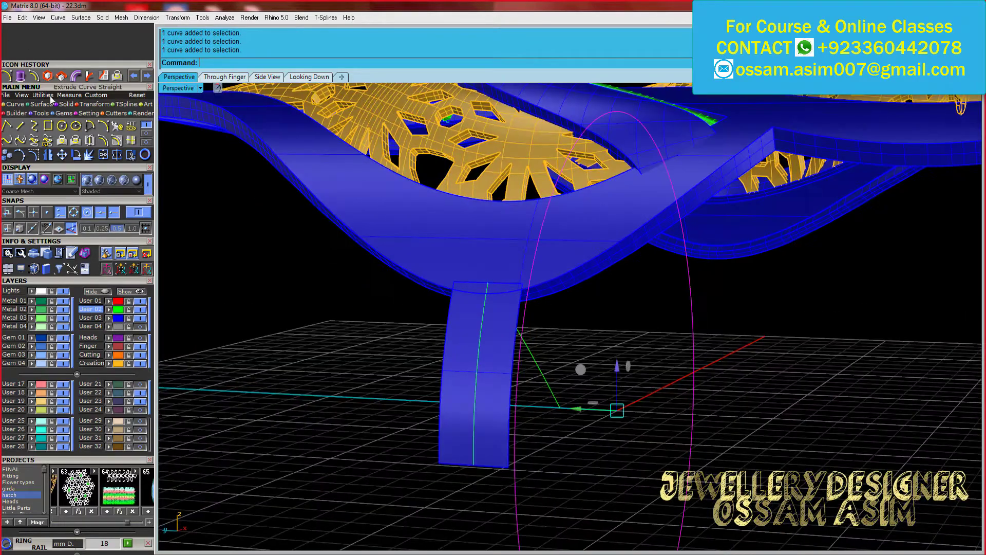
{"action": "left_click", "coordinate": [20, 75]}
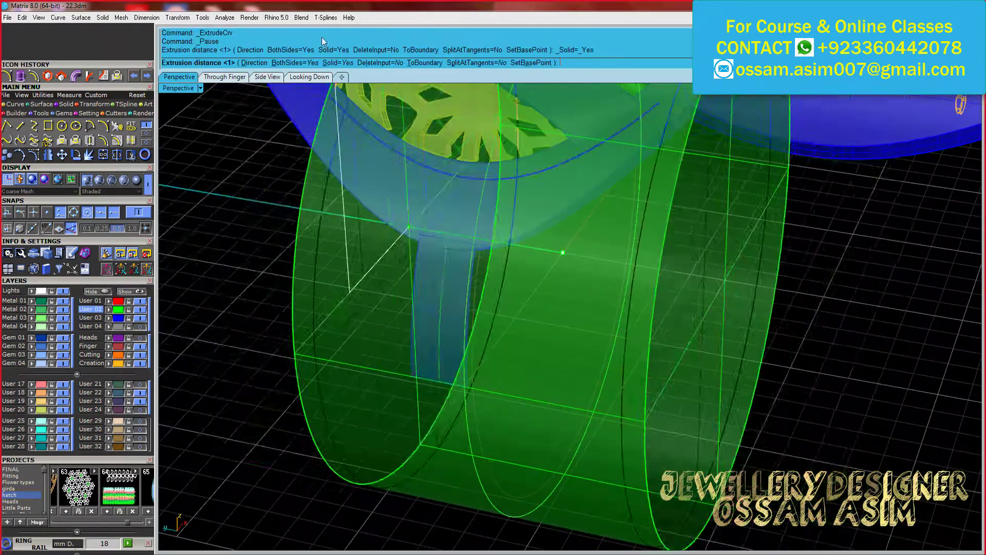
{"action": "key", "text": "Return"}
{"action": "mouse_move", "coordinate": [326, 297]}
{"action": "right_mouse_down"}
{"action": "mouse_move", "coordinate": [307, 306]}
{"action": "mouse_move", "coordinate": [333, 289]}
{"action": "right_mouse_up"}
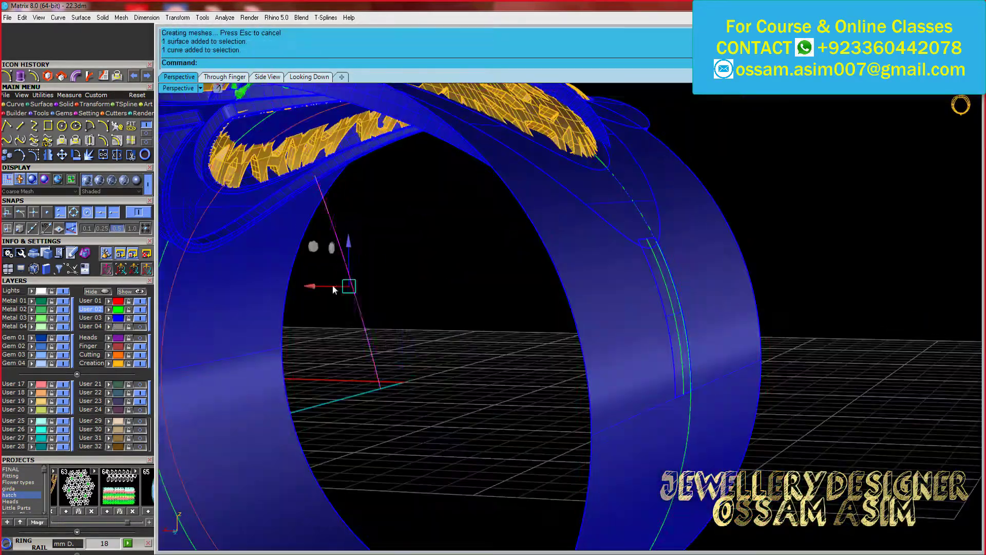
Project the shank guide curves onto the band and delete the leftover guide curve
{"action": "key", "text": "ctrl+Tab"}
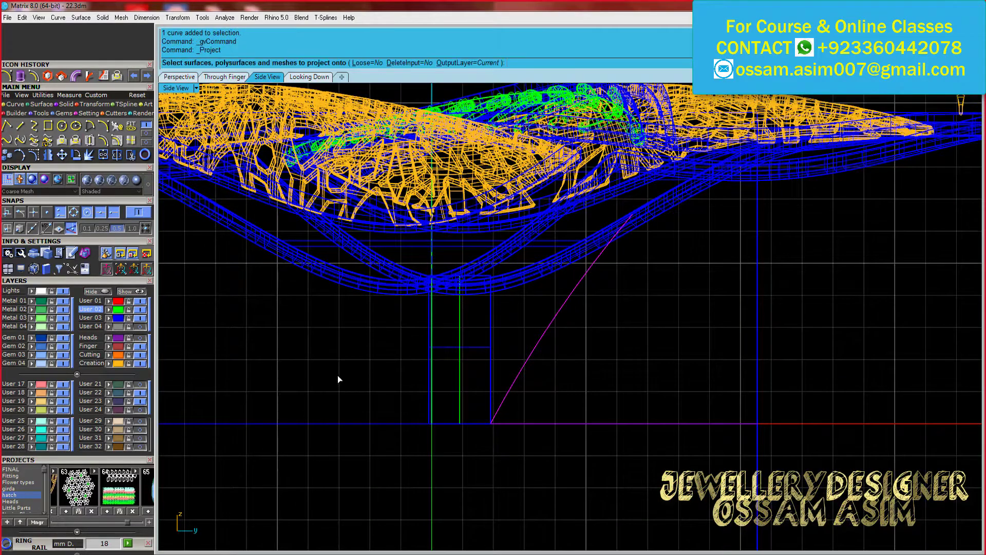
{"action": "key", "text": "ctrl+Tab"}
{"action": "right_click_drag", "start_coordinate": [459, 282], "coordinate": [420, 353]}
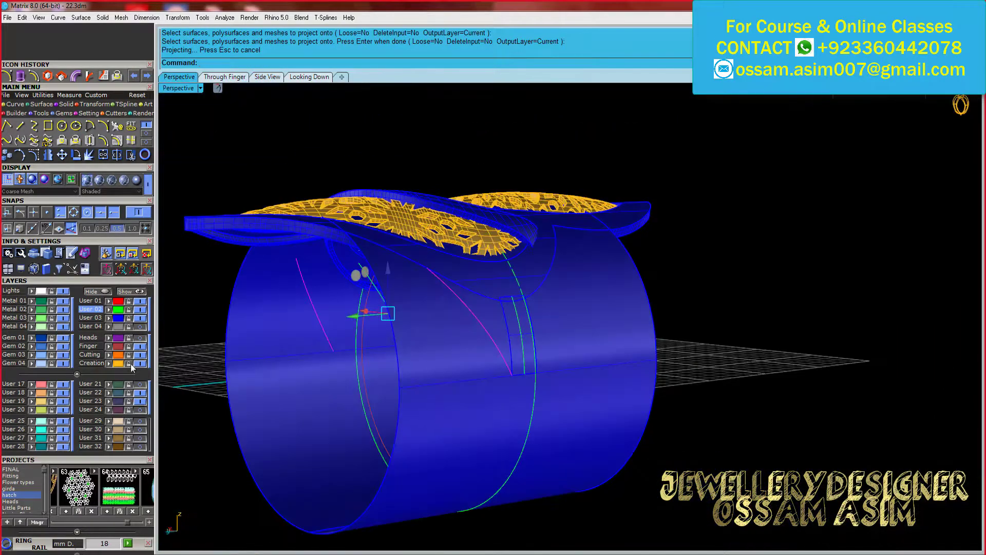
{"action": "left_click_drag", "start_coordinate": [336, 248], "coordinate": [336, 248]}
{"action": "right_click_drag", "start_coordinate": [336, 249], "coordinate": [454, 324]}
{"action": "key", "text": "Delete"}
Offset the projected diagonal curve along the band surface and mirror it to the other side
{"action": "scroll", "coordinate": [454, 325], "scroll_direction": "up", "scroll_amount": 5}
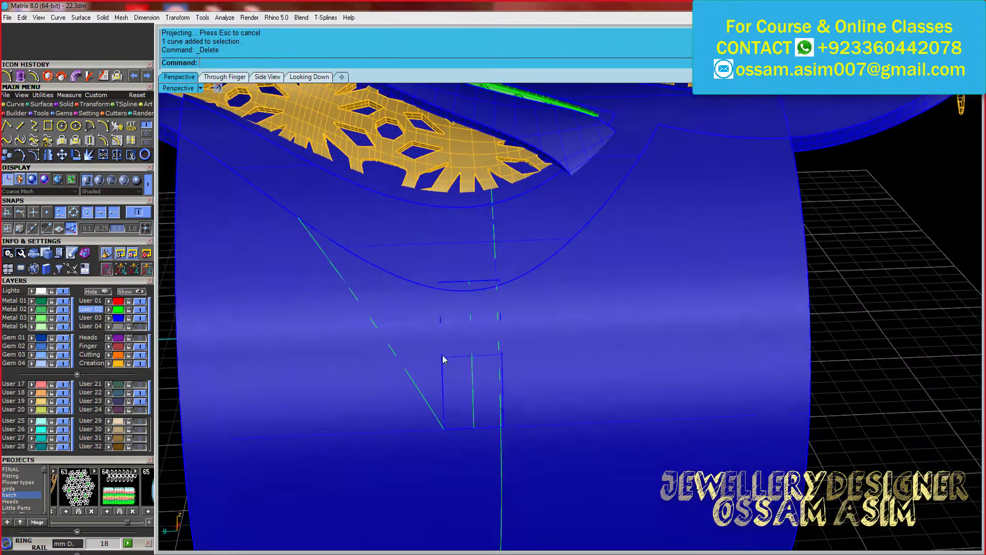
{"action": "scroll", "coordinate": [442, 355], "scroll_direction": "up", "scroll_amount": 5}
{"action": "right_click", "coordinate": [421, 348]}
{"action": "left_click", "coordinate": [452, 402]}
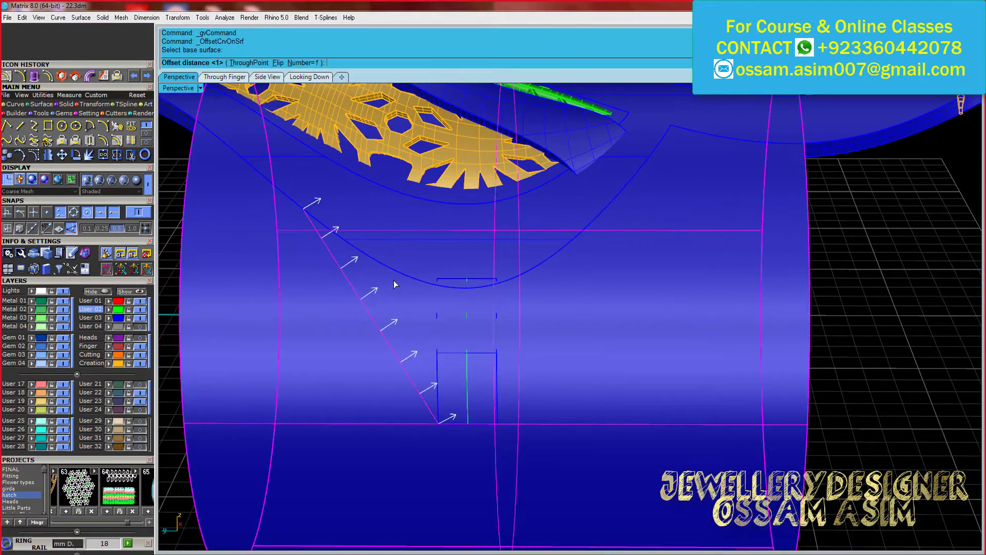
{"action": "type", "text": "1.5"}
{"action": "right_click_drag", "start_coordinate": [395, 284], "coordinate": [462, 389]}
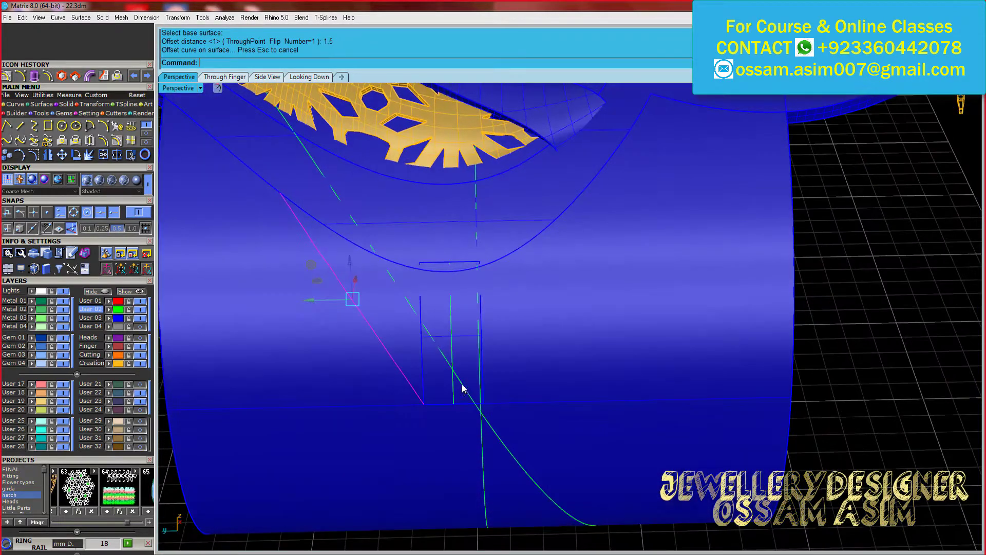
{"action": "left_click", "coordinate": [464, 446]}
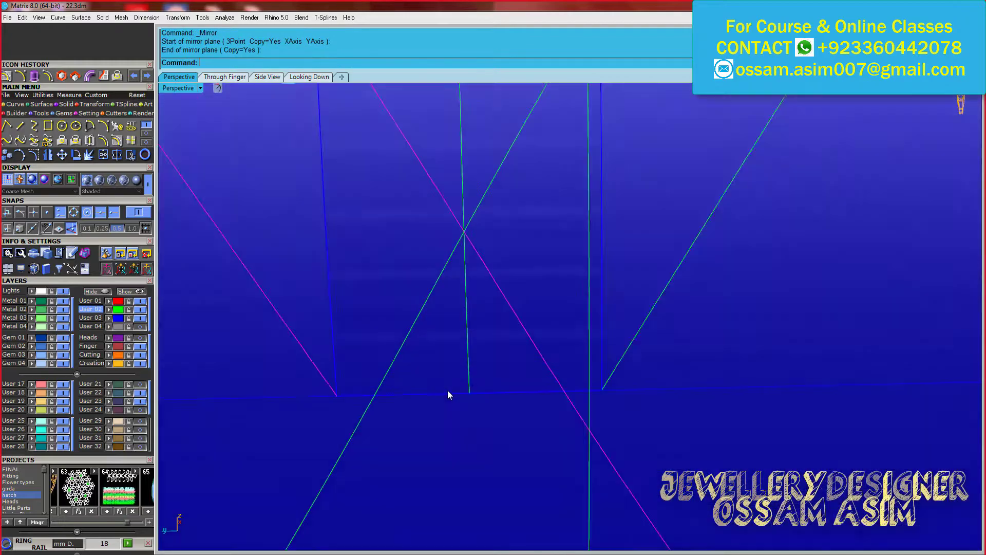
{"action": "scroll", "coordinate": [446, 392], "scroll_direction": "down", "scroll_amount": 5}
{"action": "scroll", "coordinate": [469, 365], "scroll_direction": "up", "scroll_amount": 5}
Trim away the crossing ends of the diagonal curves
{"action": "left_click", "coordinate": [226, 454]}
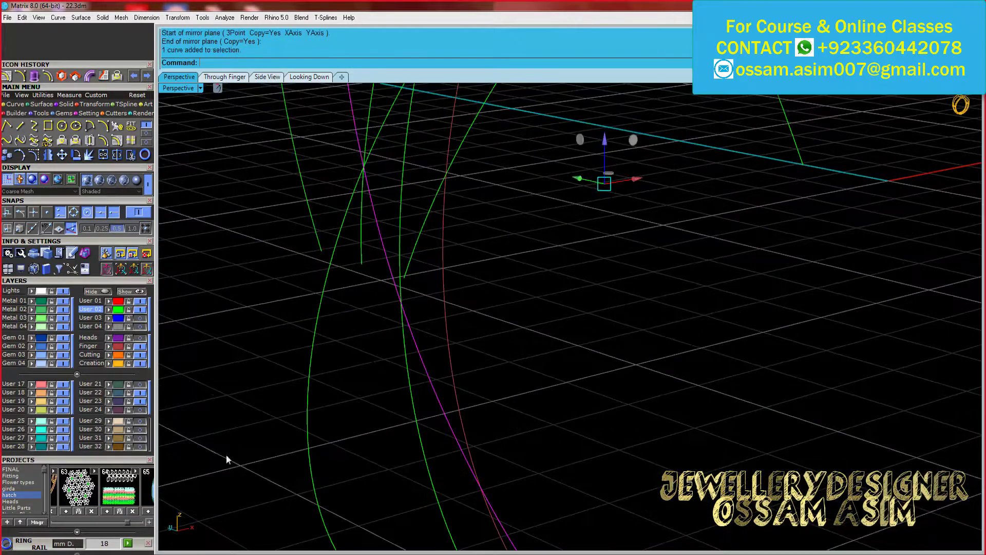
{"action": "right_click_drag", "start_coordinate": [226, 454], "coordinate": [253, 338]}
{"action": "key", "text": "Return"}
{"action": "scroll", "coordinate": [360, 360], "scroll_direction": "down", "scroll_amount": 5}
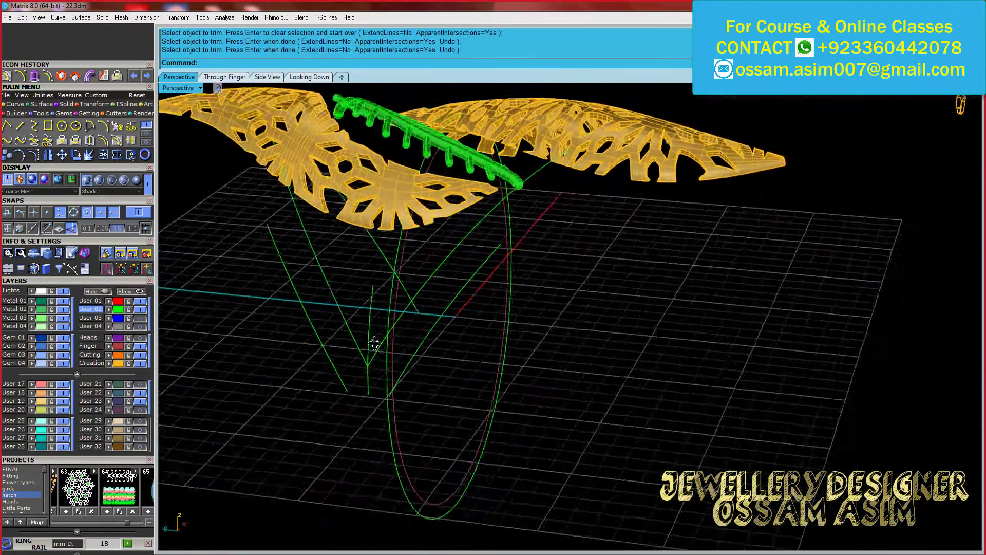
{"action": "scroll", "coordinate": [445, 374], "scroll_direction": "up", "scroll_amount": 5}
Select the V curve and shank guide curves on the band
{"action": "mouse_move", "coordinate": [444, 374]}
{"action": "right_mouse_down"}
{"action": "mouse_move", "coordinate": [174, 337]}
{"action": "mouse_move", "coordinate": [699, 303]}
{"action": "mouse_move", "coordinate": [623, 315]}
{"action": "right_mouse_up"}
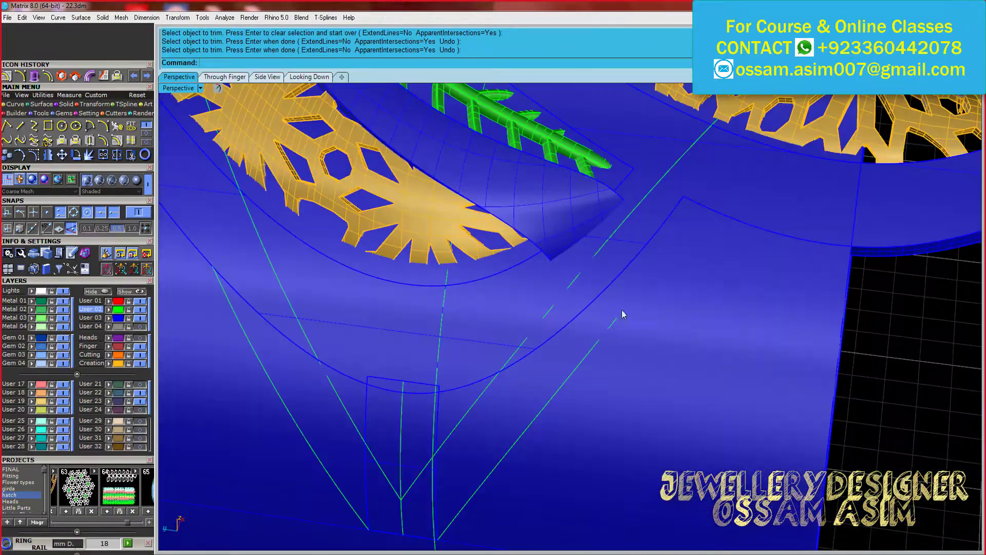
{"action": "left_click", "coordinate": [615, 329]}
{"action": "left_click", "coordinate": [668, 372]}
{"action": "mouse_move", "coordinate": [667, 373]}
{"action": "right_mouse_down"}
{"action": "mouse_move", "coordinate": [598, 324]}
{"action": "mouse_move", "coordinate": [555, 319]}
{"action": "right_mouse_up"}
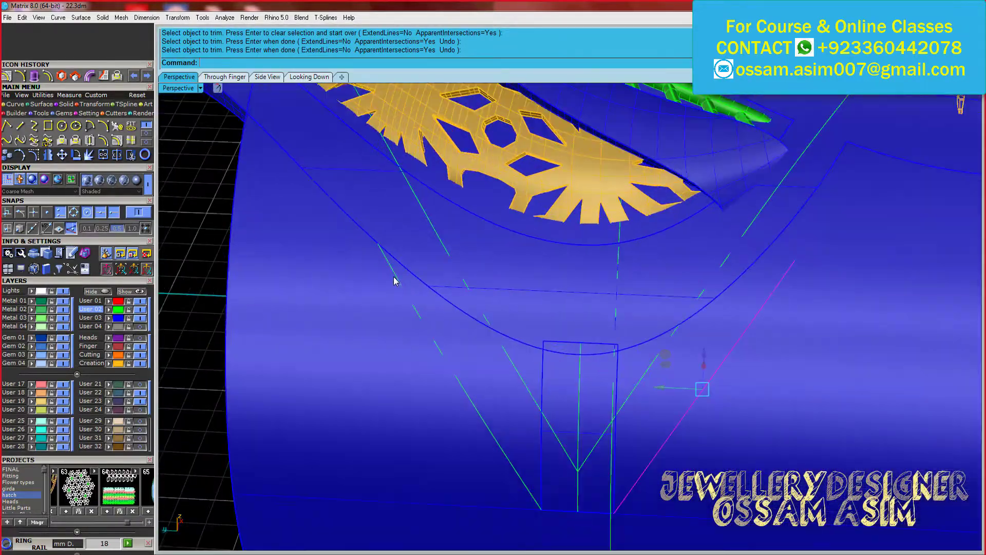
{"action": "scroll", "coordinate": [396, 279], "scroll_direction": "down", "scroll_amount": 5}
{"action": "scroll", "coordinate": [452, 314], "scroll_direction": "up", "scroll_amount": 5}
{"action": "left_click", "coordinate": [453, 315]}
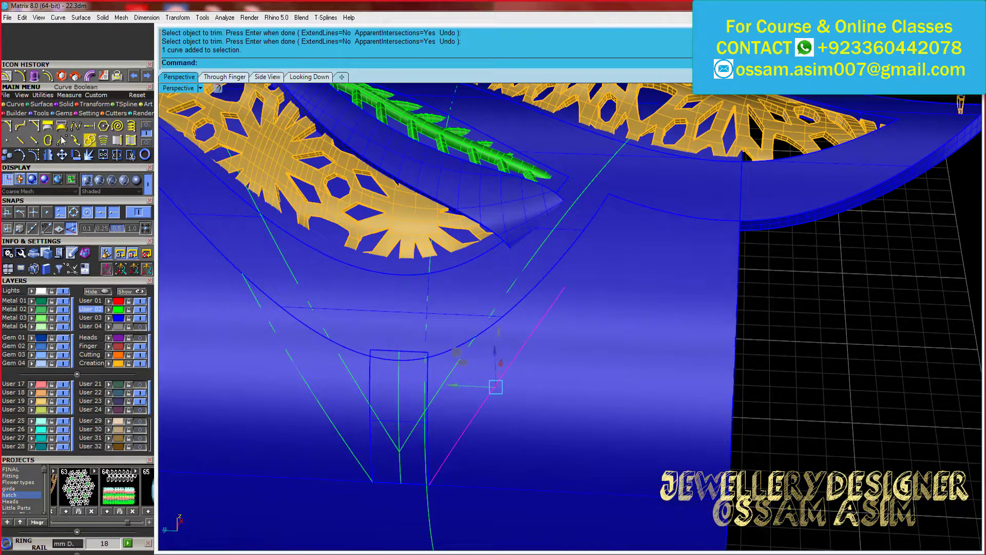
Extend the shank guide curves with Type=Arc
{"action": "left_click", "coordinate": [89, 125]}
{"action": "left_click", "coordinate": [601, 268]}
{"action": "scroll", "coordinate": [587, 242], "scroll_direction": "up", "scroll_amount": 5}
{"action": "scroll", "coordinate": [587, 242], "scroll_direction": "down", "scroll_amount": 5}
{"action": "right_click_drag", "start_coordinate": [587, 242], "coordinate": [447, 209]}
{"action": "scroll", "coordinate": [334, 310], "scroll_direction": "up", "scroll_amount": 5}
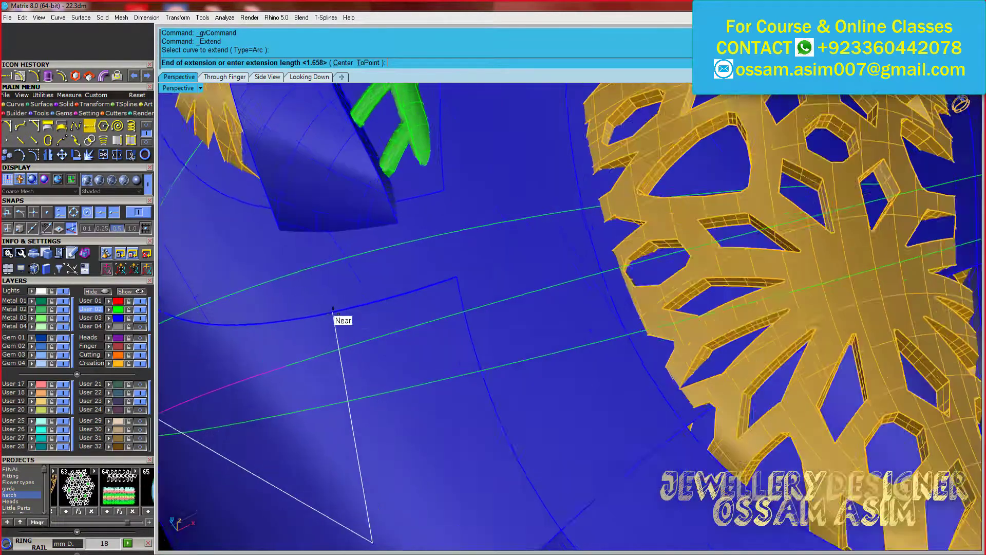
{"action": "scroll", "coordinate": [334, 311], "scroll_direction": "down", "scroll_amount": 5}
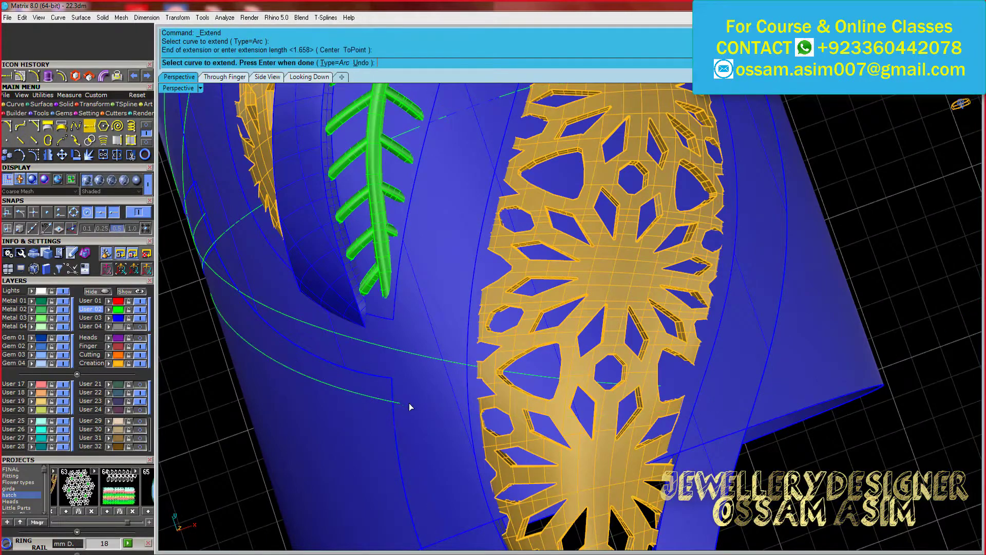
{"action": "scroll", "coordinate": [410, 407], "scroll_direction": "down", "scroll_amount": 5}
{"action": "mouse_move", "coordinate": [488, 337]}
{"action": "right_mouse_down"}
{"action": "mouse_move", "coordinate": [425, 355]}
{"action": "mouse_move", "coordinate": [449, 352]}
{"action": "mouse_move", "coordinate": [194, 352]}
{"action": "right_mouse_up"}
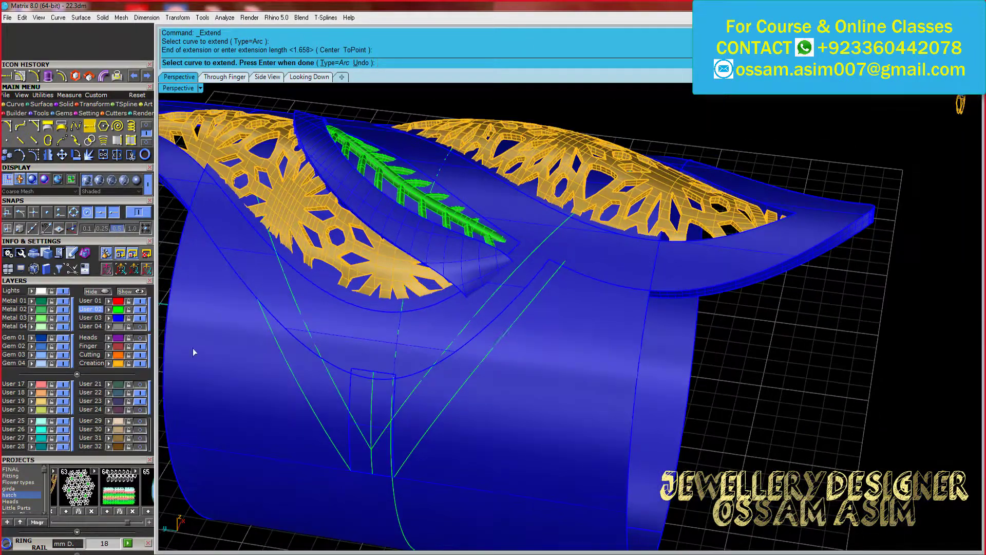
{"action": "scroll", "coordinate": [194, 352], "scroll_direction": "up", "scroll_amount": 5}
{"action": "scroll", "coordinate": [379, 299], "scroll_direction": "down", "scroll_amount": 2}
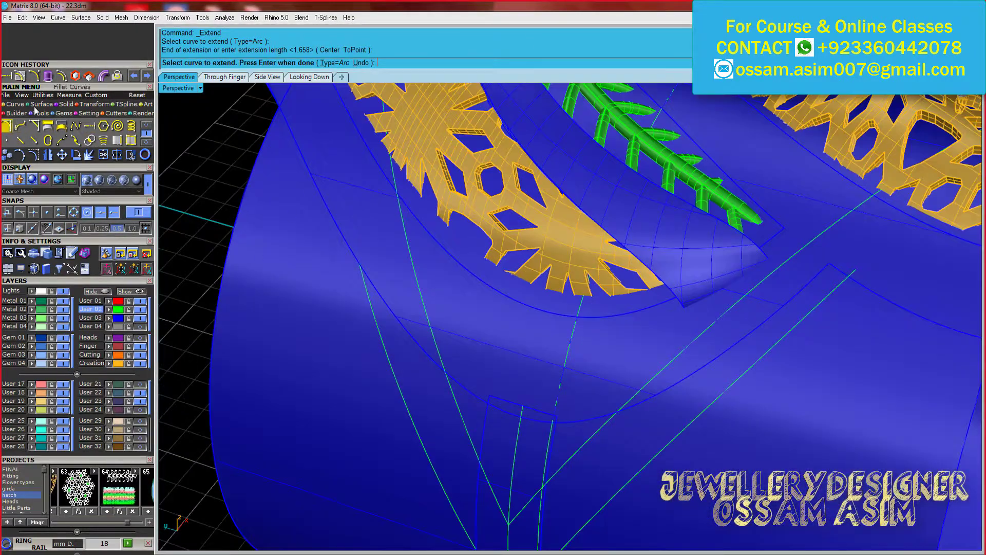
Draw a short line connecting the shank curve ends
{"action": "left_click", "coordinate": [7, 125]}
{"action": "scroll", "coordinate": [354, 267], "scroll_direction": "up", "scroll_amount": 2}
{"action": "left_click", "coordinate": [350, 275]}
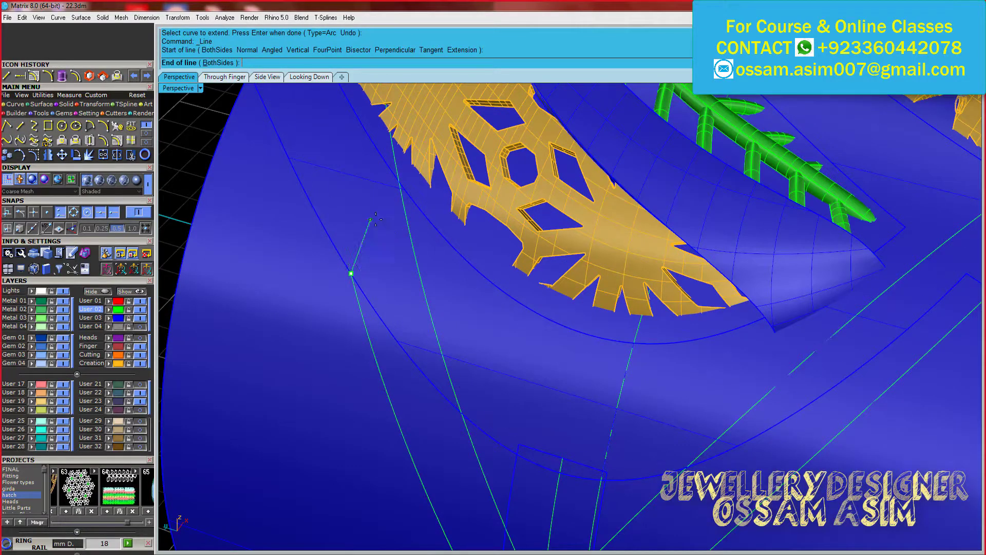
{"action": "left_click", "coordinate": [406, 236]}
{"action": "scroll", "coordinate": [608, 249], "scroll_direction": "down", "scroll_amount": 3}
{"action": "scroll", "coordinate": [678, 295], "scroll_direction": "up", "scroll_amount": 2}
{"action": "scroll", "coordinate": [625, 260], "scroll_direction": "down", "scroll_amount": 2}
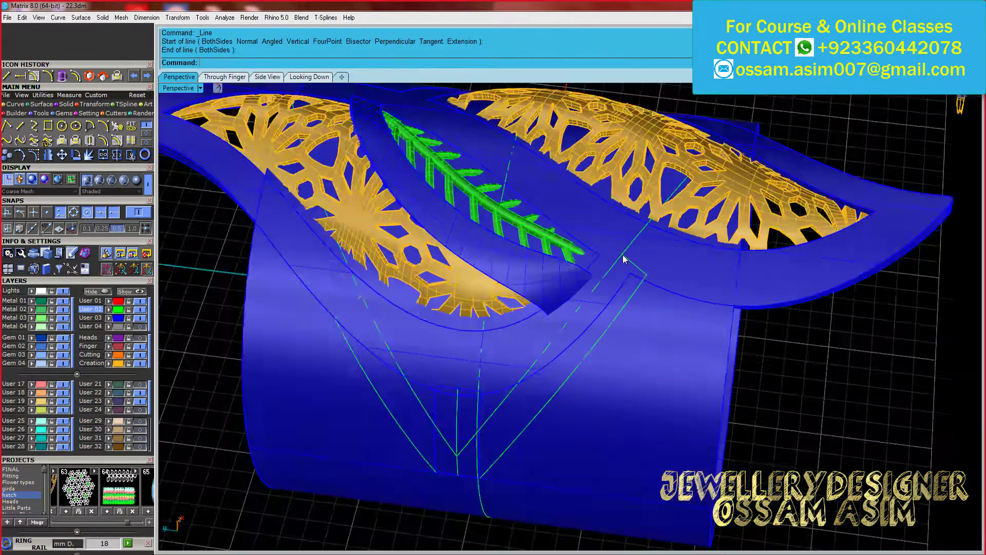
{"action": "key", "text": "Escape"}
Hide the blue band and yellow leaves, then pull the shank curves onto the cylinder
{"action": "left_click", "coordinate": [140, 318]}
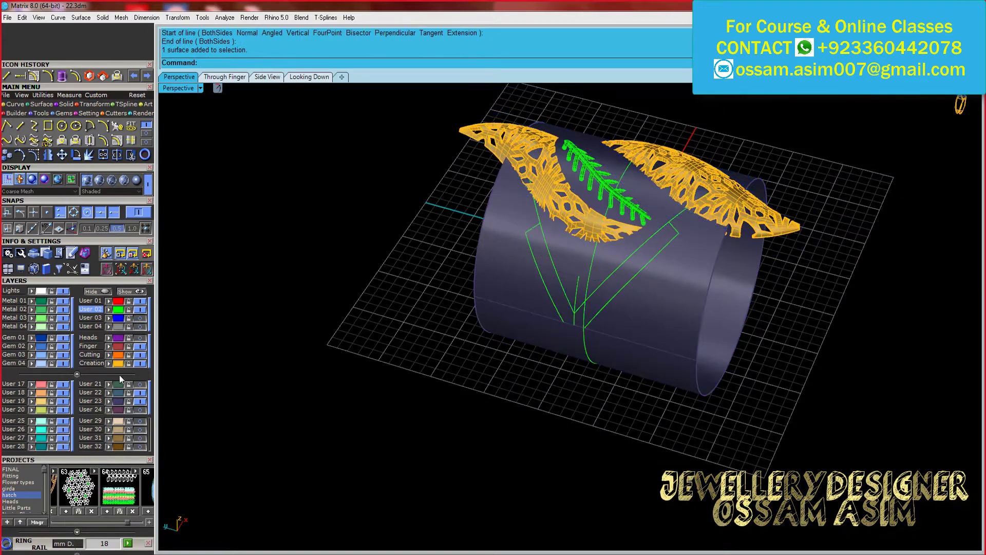
{"action": "left_click", "coordinate": [139, 363]}
{"action": "mouse_move", "coordinate": [539, 261]}
{"action": "right_mouse_down"}
{"action": "mouse_move", "coordinate": [621, 324]}
{"action": "mouse_move", "coordinate": [715, 236]}
{"action": "right_mouse_up"}
{"action": "left_click_drag", "start_coordinate": [904, 146], "coordinate": [627, 282]}
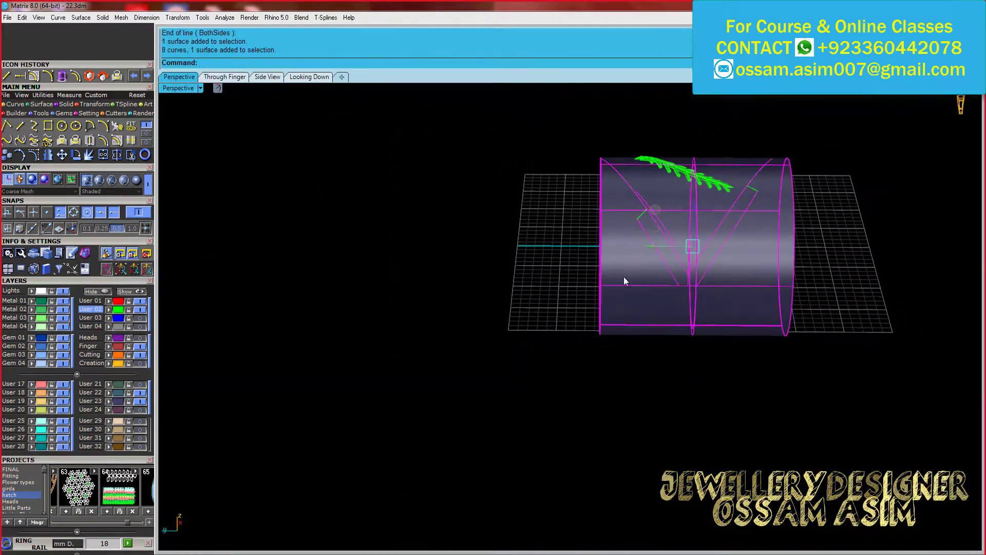
{"action": "left_click", "coordinate": [627, 282], "text": "ctrl"}
{"action": "scroll", "coordinate": [693, 216], "scroll_direction": "up", "scroll_amount": 2}
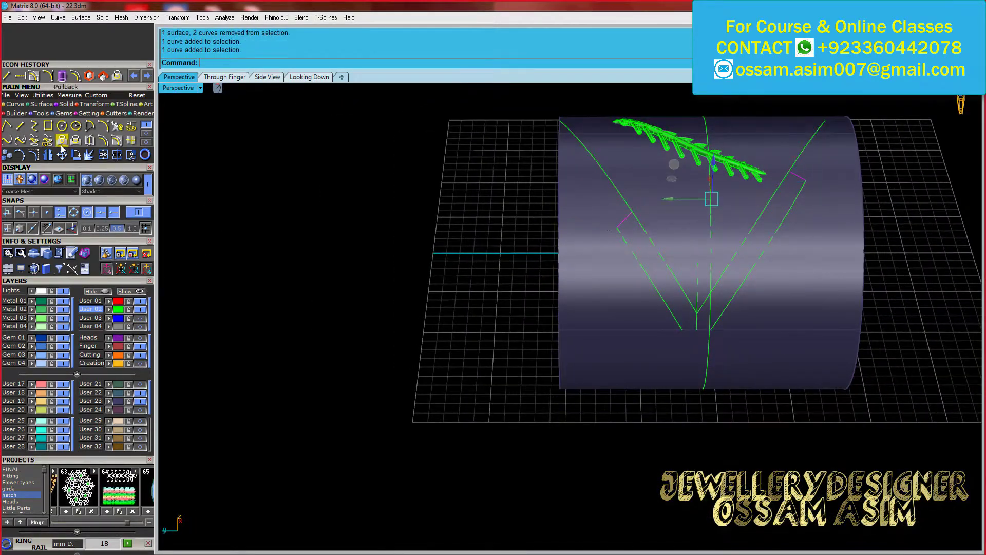
{"action": "mouse_move", "coordinate": [602, 184]}
{"action": "right_mouse_down"}
{"action": "mouse_move", "coordinate": [602, 256]}
{"action": "mouse_move", "coordinate": [337, 233]}
{"action": "right_mouse_up"}
{"action": "key", "text": "Return"}
Hide the cylinder, trim the shank curves and join them into open outlines
{"action": "left_click", "coordinate": [130, 155]}
{"action": "left_click", "coordinate": [145, 395]}
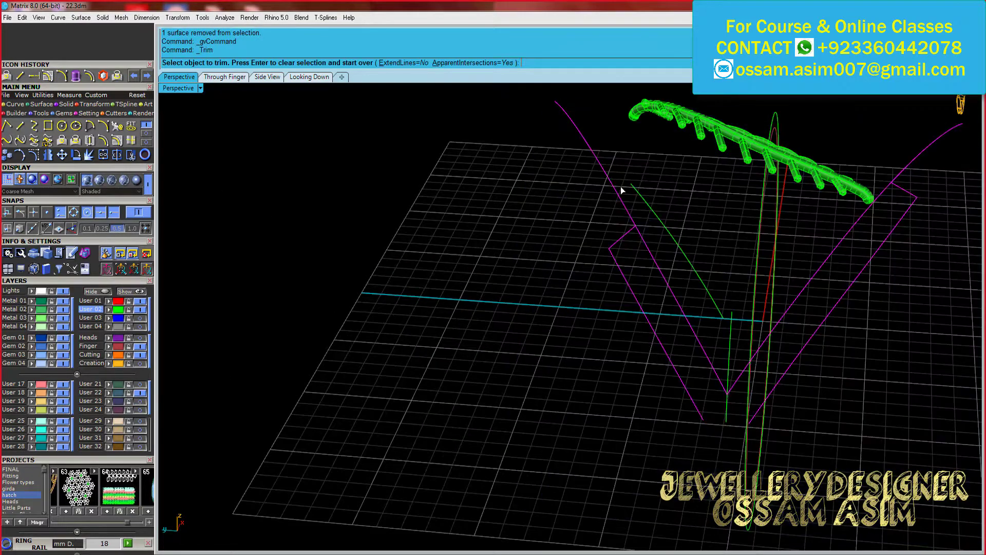
{"action": "key", "text": "Return"}
{"action": "right_click_drag", "start_coordinate": [908, 149], "coordinate": [656, 378]}
{"action": "key", "text": "ctrl+j"}
{"action": "scroll", "coordinate": [653, 368], "scroll_direction": "up", "scroll_amount": 2}
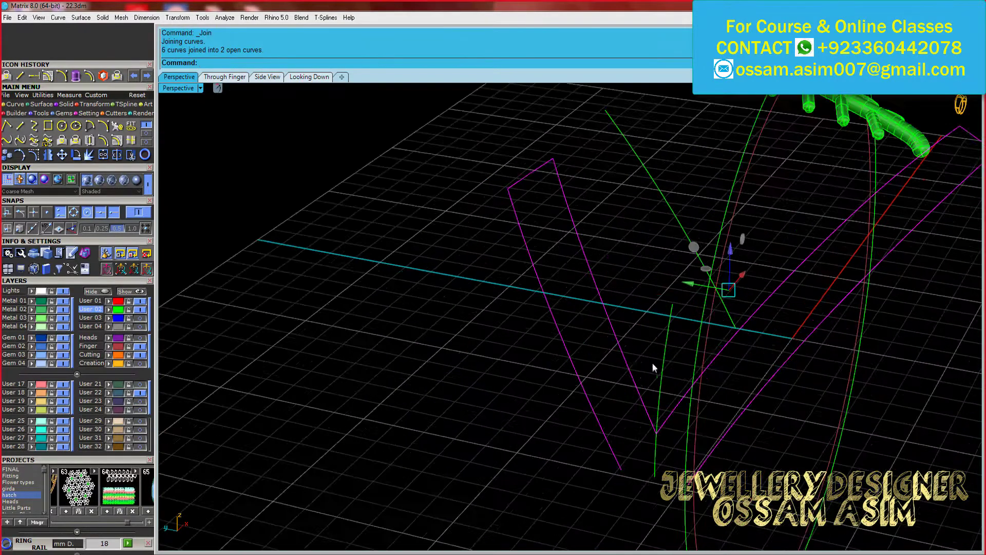
{"action": "scroll", "coordinate": [963, 116], "scroll_direction": "up", "scroll_amount": 4}
Trim another shank curve, move its end to close the gap, and join the two curves
{"action": "left_click", "coordinate": [790, 154]}
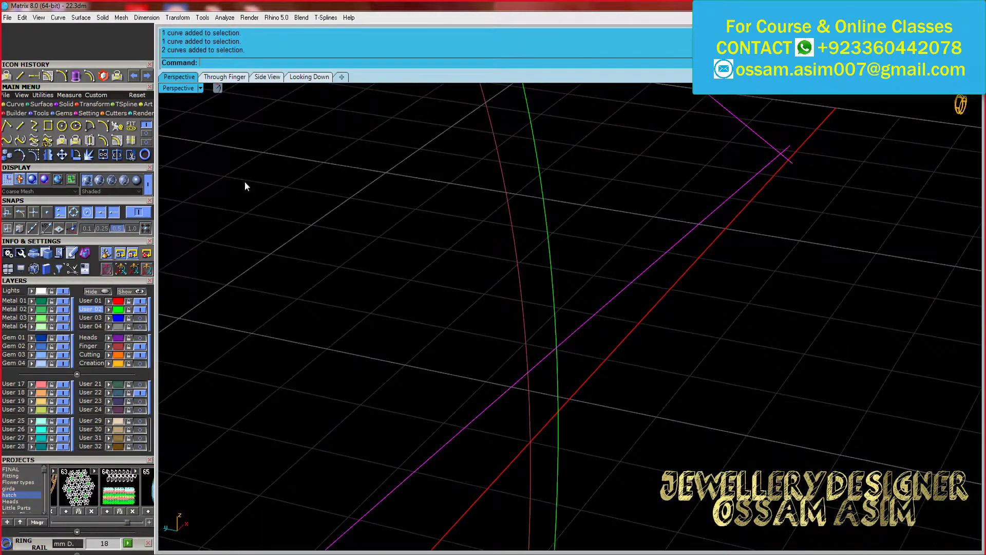
{"action": "key", "text": "Return"}
{"action": "right_click_drag", "start_coordinate": [793, 178], "coordinate": [752, 180]}
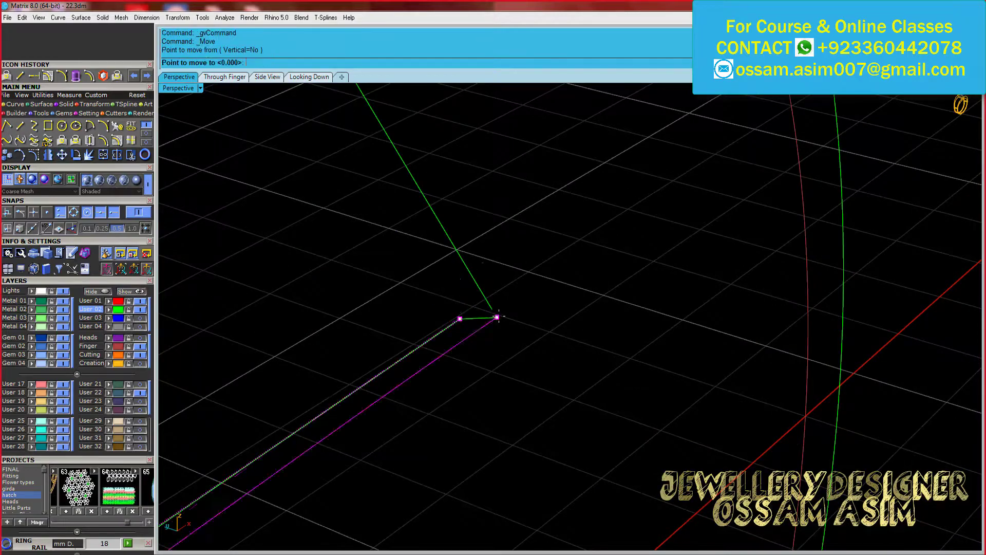
{"action": "left_click", "coordinate": [497, 317]}
{"action": "key", "text": "ctrl+j"}
{"action": "scroll", "coordinate": [413, 244], "scroll_direction": "down", "scroll_amount": 5}
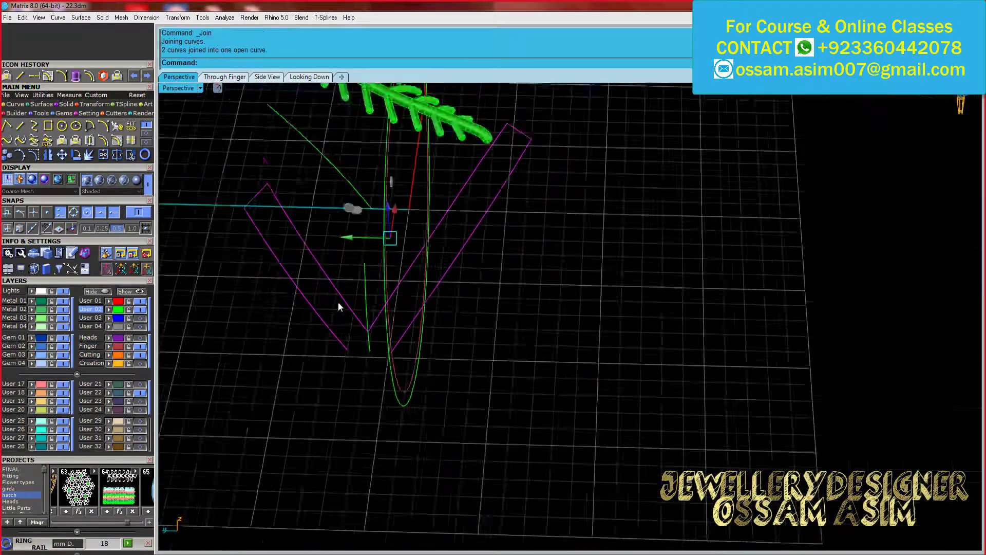
{"action": "scroll", "coordinate": [338, 306], "scroll_direction": "up", "scroll_amount": 3}
{"action": "scroll", "coordinate": [308, 341], "scroll_direction": "up", "scroll_amount": 2}
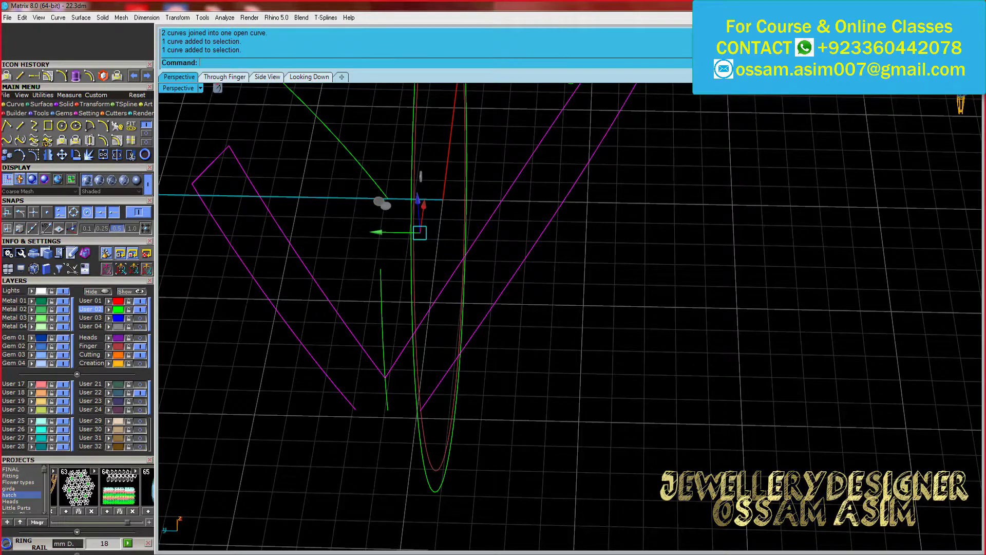
Select the V-shank curves, show layer User 23 and start pulling them onto the cylinder
{"action": "right_click_drag", "start_coordinate": [350, 387], "coordinate": [328, 304]}
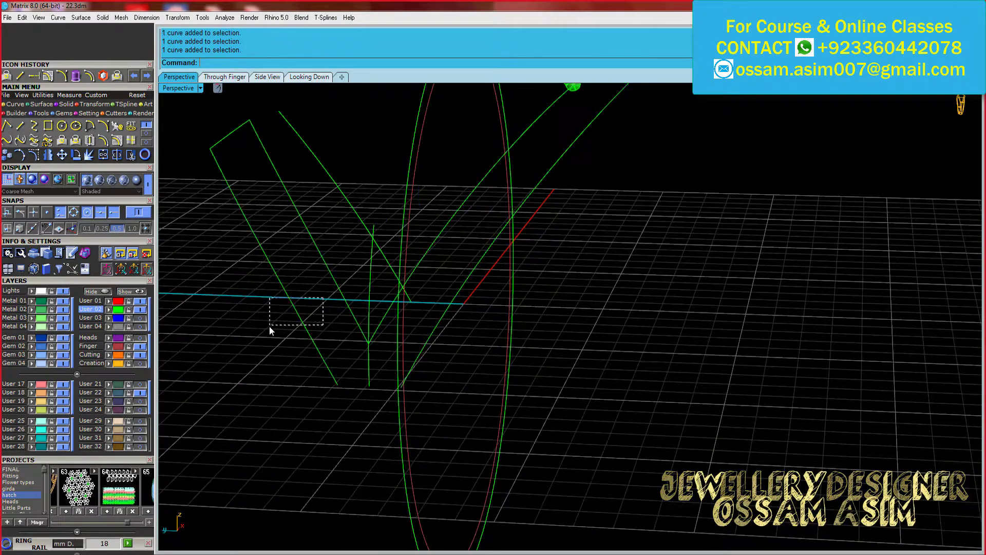
{"action": "mouse_move", "coordinate": [279, 262]}
{"action": "right_mouse_down"}
{"action": "mouse_move", "coordinate": [373, 303]}
{"action": "mouse_move", "coordinate": [359, 284]}
{"action": "mouse_move", "coordinate": [320, 347]}
{"action": "right_mouse_up"}
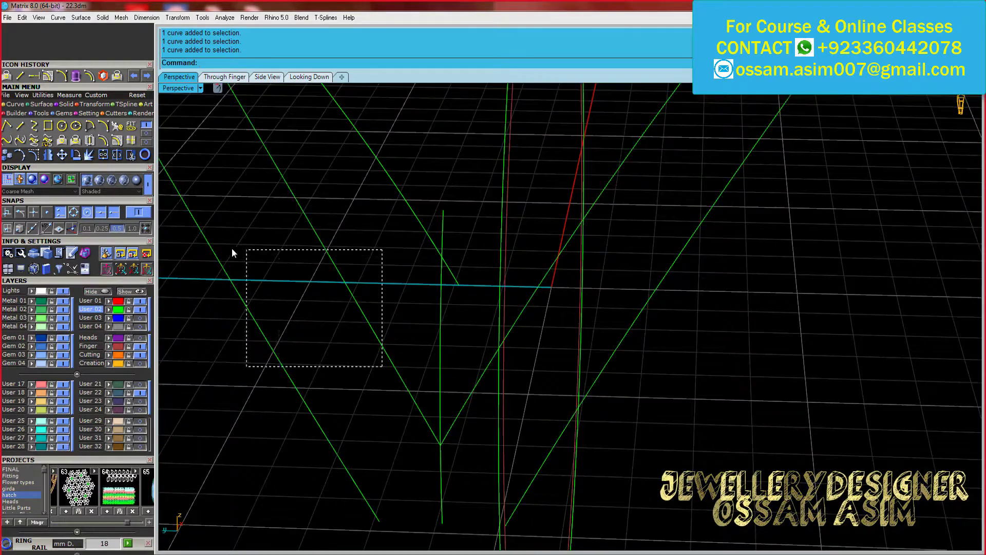
{"action": "left_click", "coordinate": [140, 400]}
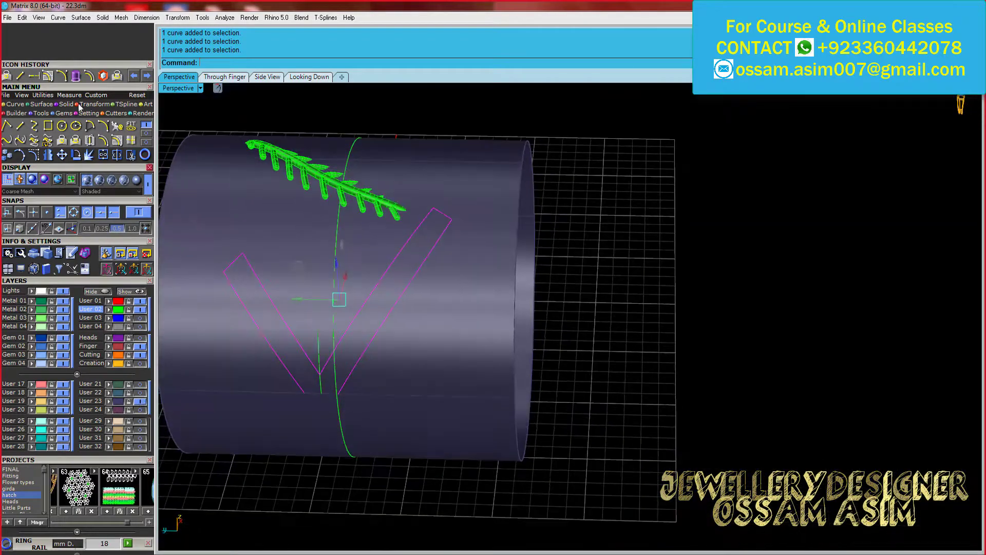
{"action": "key", "text": "Return"}
{"action": "right_click_drag", "start_coordinate": [269, 230], "coordinate": [265, 324]}
{"action": "scroll", "coordinate": [344, 316], "scroll_direction": "up", "scroll_amount": 5}
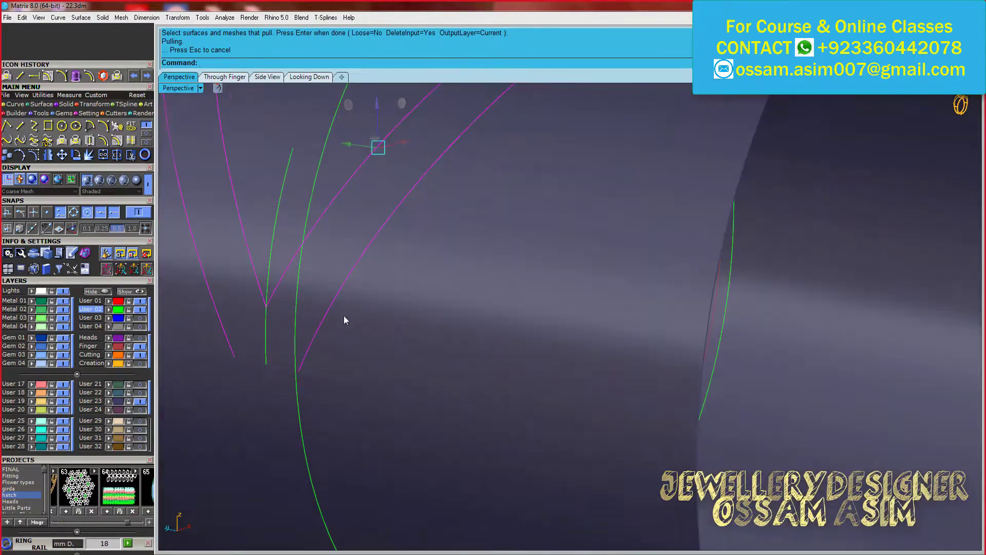
{"action": "scroll", "coordinate": [343, 315], "scroll_direction": "up", "scroll_amount": 3}
Select the V-shaped shank surface, briefly checking a value in the calculator
{"action": "left_click", "coordinate": [361, 288]}
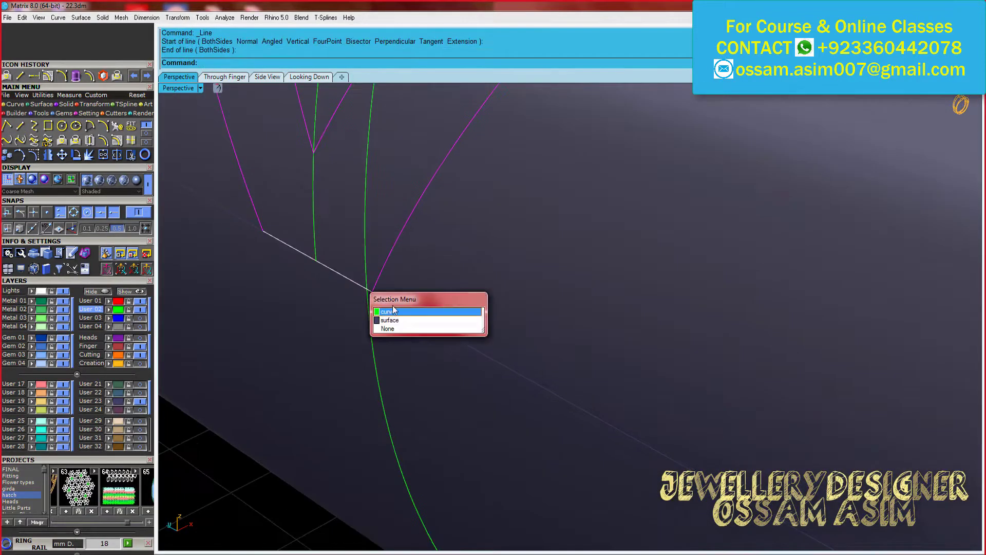
{"action": "left_click", "coordinate": [395, 314]}
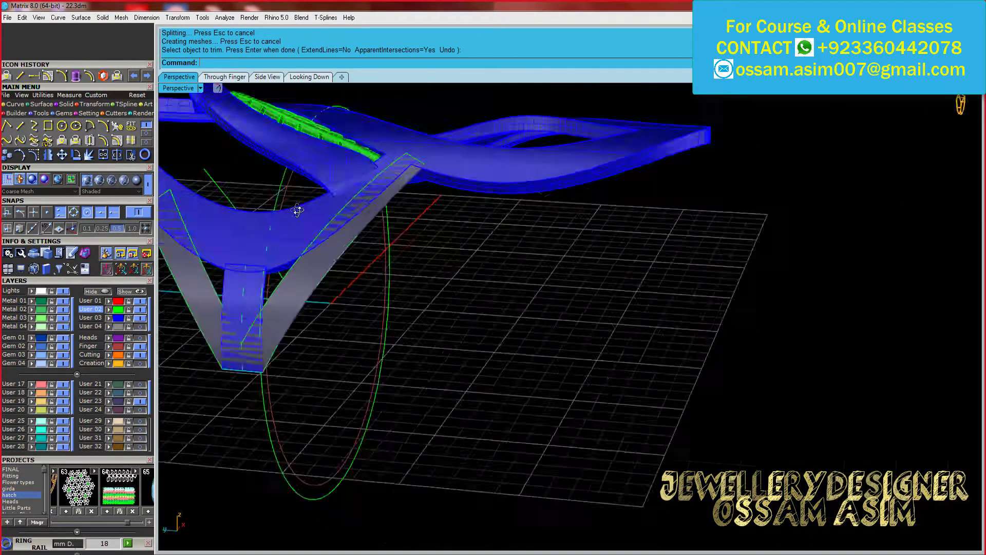
{"action": "left_click", "coordinate": [326, 288]}
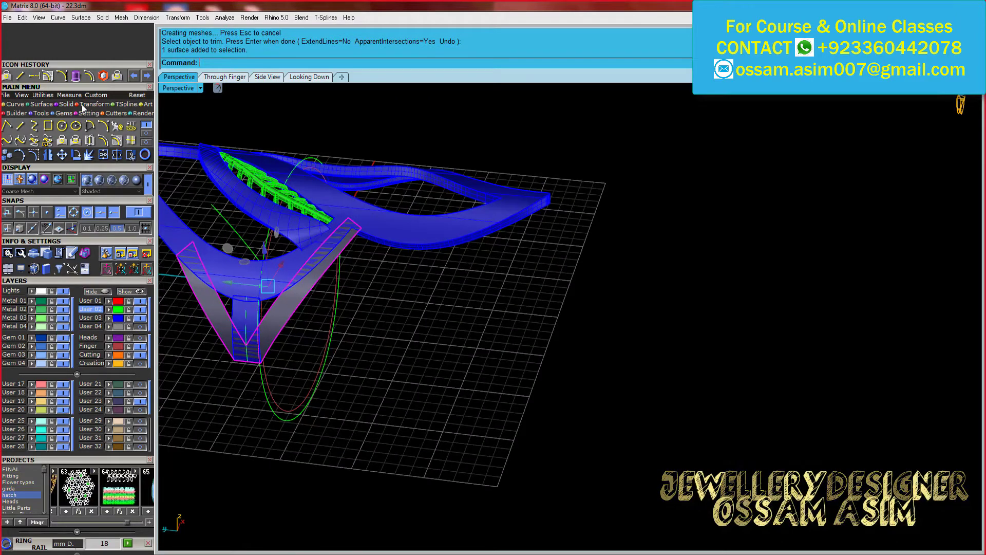
{"action": "scroll", "coordinate": [337, 324], "scroll_direction": "up", "scroll_amount": 1}
{"action": "scroll", "coordinate": [337, 323], "scroll_direction": "up", "scroll_amount": 2}
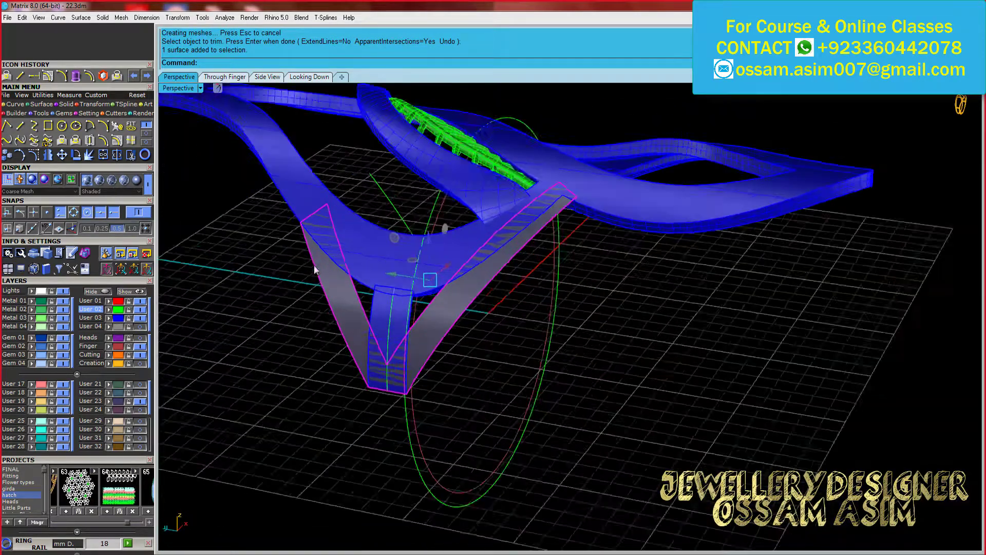
{"action": "scroll", "coordinate": [337, 324], "scroll_direction": "up", "scroll_amount": 2}
{"action": "scroll", "coordinate": [336, 324], "scroll_direction": "up", "scroll_amount": 2}
{"action": "key", "text": "super"}
{"action": "left_click", "coordinate": [57, 442]}
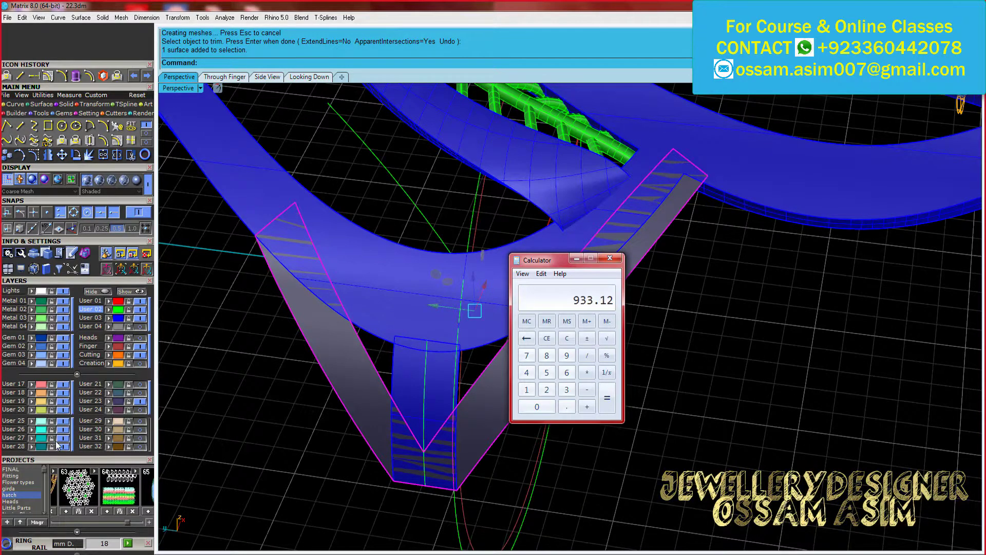
{"action": "left_click", "coordinate": [610, 257]}
{"action": "mouse_move", "coordinate": [513, 318]}
{"action": "right_mouse_down"}
{"action": "mouse_move", "coordinate": [570, 533]}
{"action": "mouse_move", "coordinate": [346, 303]}
{"action": "mouse_move", "coordinate": [531, 423]}
{"action": "mouse_move", "coordinate": [522, 367]}
{"action": "mouse_move", "coordinate": [525, 396]}
{"action": "mouse_move", "coordinate": [480, 365]}
{"action": "right_mouse_up"}
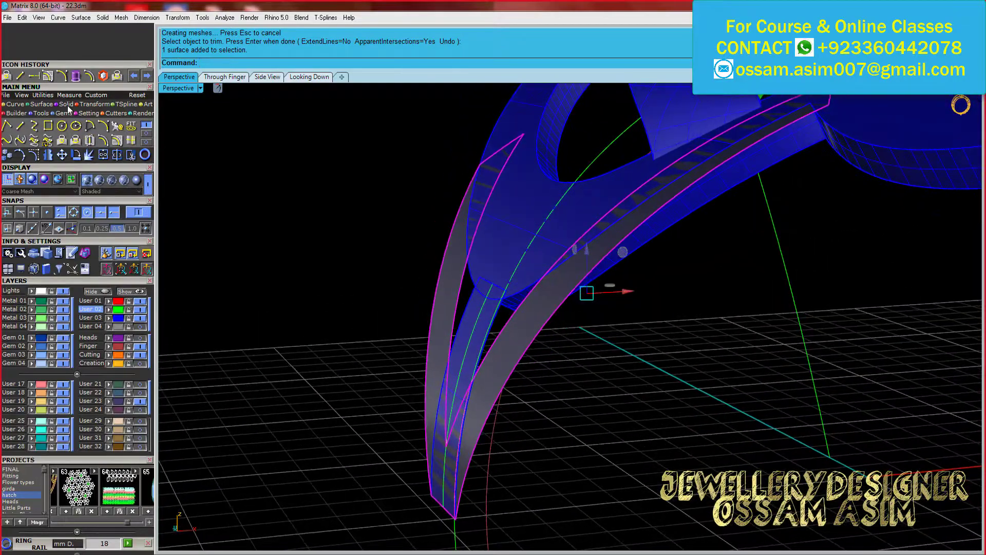
Offset the V-shank and prong surfaces by 0.3 into solid arms
{"action": "left_click", "coordinate": [128, 140]}
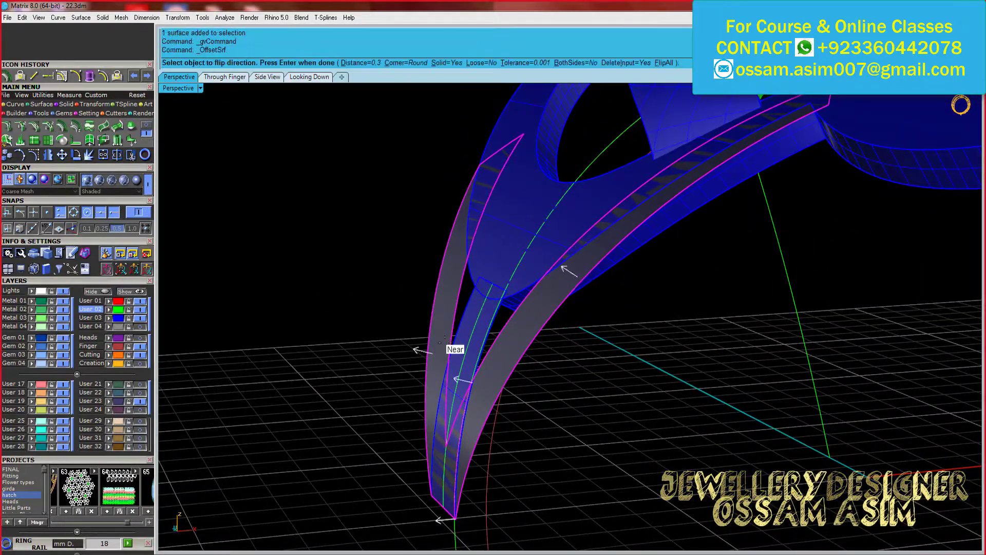
{"action": "right_click", "coordinate": [503, 357]}
{"action": "mouse_move", "coordinate": [503, 358]}
{"action": "right_mouse_down"}
{"action": "mouse_move", "coordinate": [442, 256]}
{"action": "mouse_move", "coordinate": [507, 282]}
{"action": "right_mouse_up"}
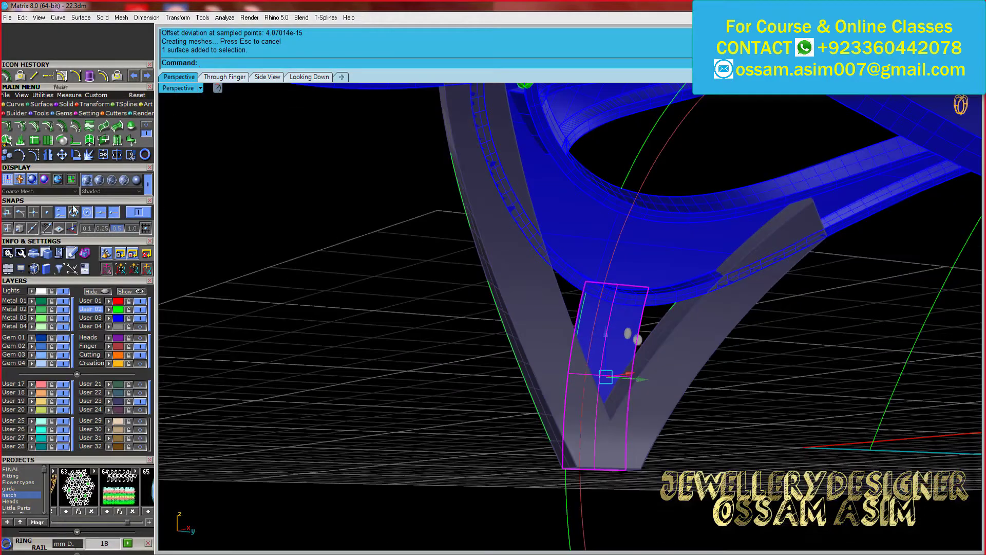
{"action": "left_click", "coordinate": [68, 104]}
{"action": "mouse_move", "coordinate": [510, 284]}
{"action": "right_mouse_down"}
{"action": "mouse_move", "coordinate": [515, 313]}
{"action": "mouse_move", "coordinate": [477, 353]}
{"action": "mouse_move", "coordinate": [470, 262]}
{"action": "right_mouse_up"}
{"action": "scroll", "coordinate": [470, 262], "scroll_direction": "up", "scroll_amount": 2}
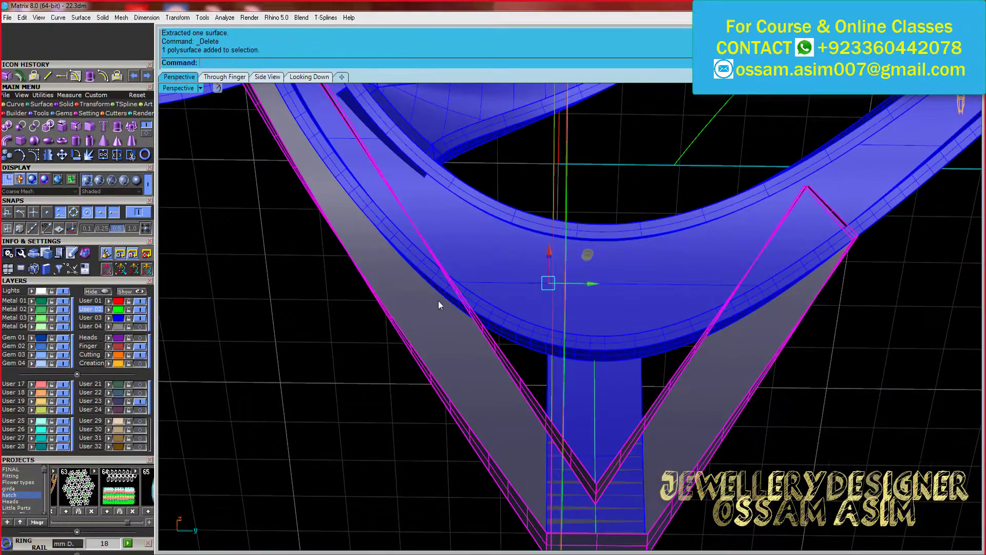
{"action": "mouse_move", "coordinate": [439, 304]}
{"action": "right_mouse_down"}
{"action": "mouse_move", "coordinate": [420, 284]}
{"action": "mouse_move", "coordinate": [366, 376]}
{"action": "mouse_move", "coordinate": [690, 306]}
{"action": "mouse_move", "coordinate": [643, 372]}
{"action": "right_mouse_up"}
{"action": "left_click", "coordinate": [117, 139]}
{"action": "key", "text": "Return"}
{"action": "key", "text": "Return"}
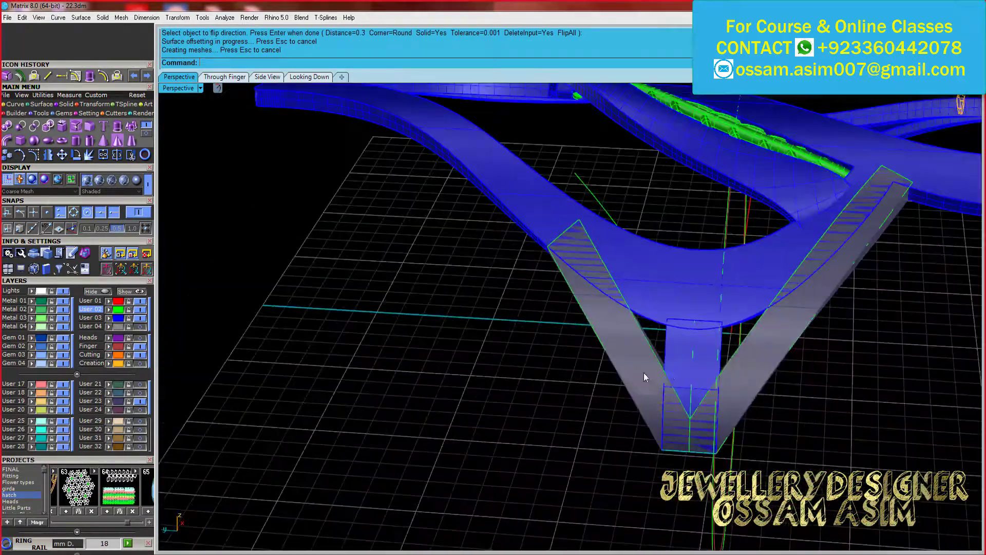
{"action": "scroll", "coordinate": [643, 372], "scroll_direction": "up", "scroll_amount": 3}
{"action": "scroll", "coordinate": [669, 345], "scroll_direction": "up", "scroll_amount": 3}
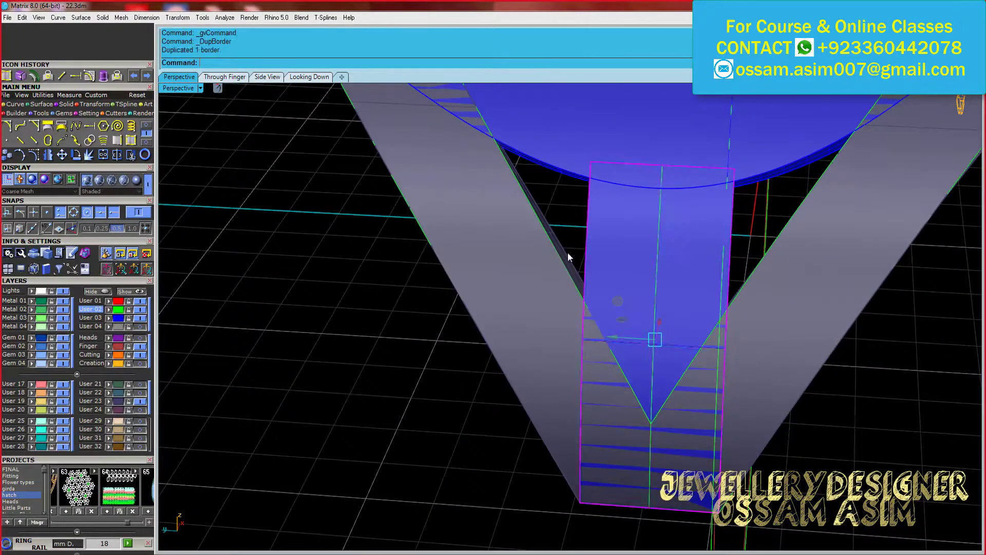
{"action": "right_click_drag", "start_coordinate": [568, 258], "coordinate": [214, 147]}
Sweep a new surface between the strip curves, delete the old surface, and save
{"action": "left_click", "coordinate": [91, 153]}
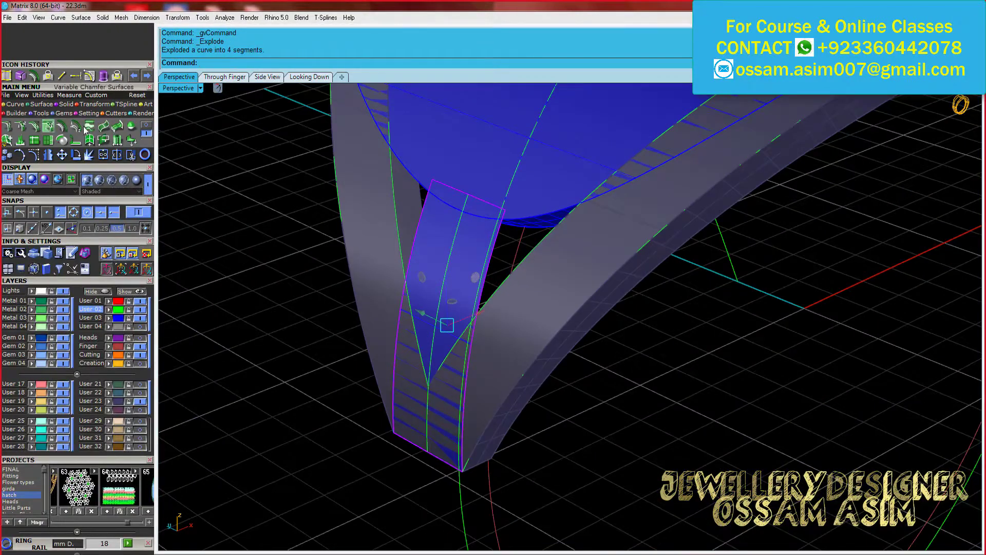
{"action": "key", "text": "Delete"}
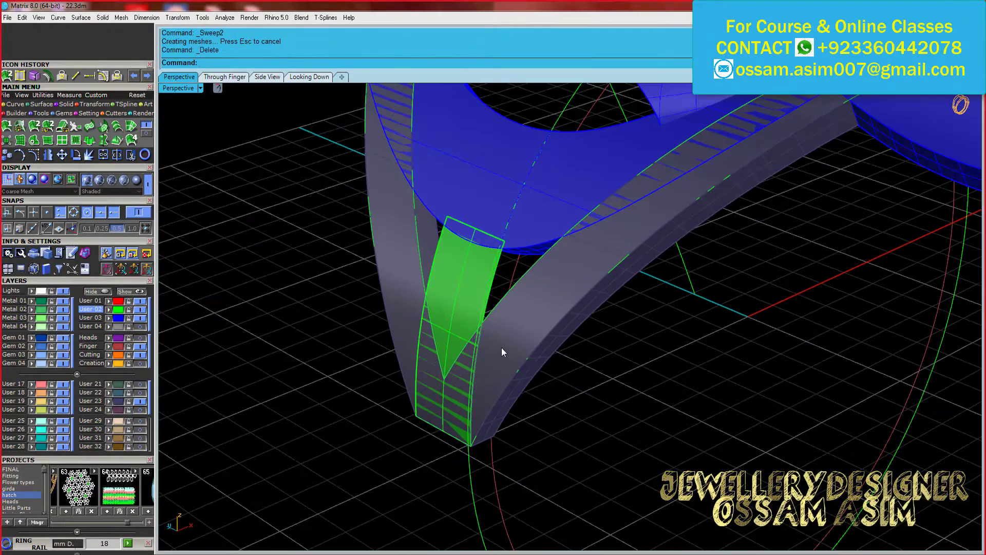
{"action": "mouse_move", "coordinate": [501, 347]}
{"action": "right_mouse_down"}
{"action": "mouse_move", "coordinate": [517, 308]}
{"action": "mouse_move", "coordinate": [598, 329]}
{"action": "right_mouse_up"}
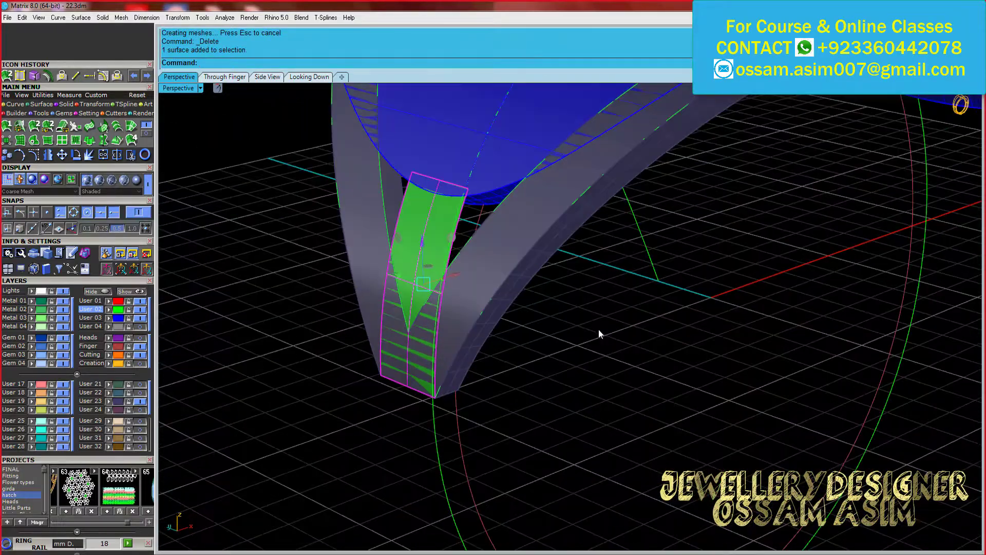
{"action": "key", "text": "ctrl+s"}
{"action": "scroll", "coordinate": [408, 251], "scroll_direction": "up", "scroll_amount": 2}
{"action": "scroll", "coordinate": [431, 291], "scroll_direction": "down", "scroll_amount": 2}
{"action": "right_click_drag", "start_coordinate": [462, 308], "coordinate": [564, 288]}
Unroll the green prong surface into a flat copy on the grid
{"action": "right_click", "coordinate": [220, 69]}
{"action": "left_click", "coordinate": [273, 282]}
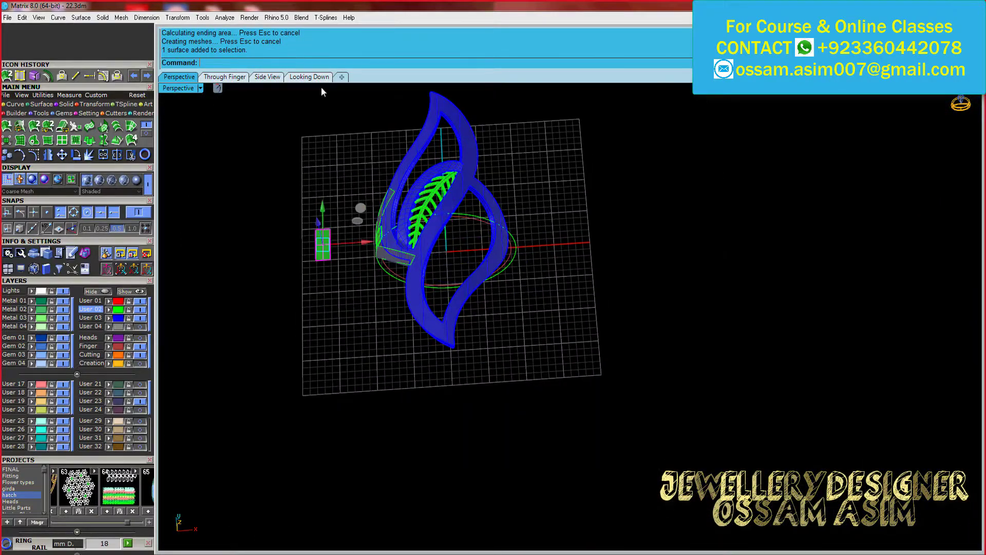
{"action": "left_click", "coordinate": [309, 77]}
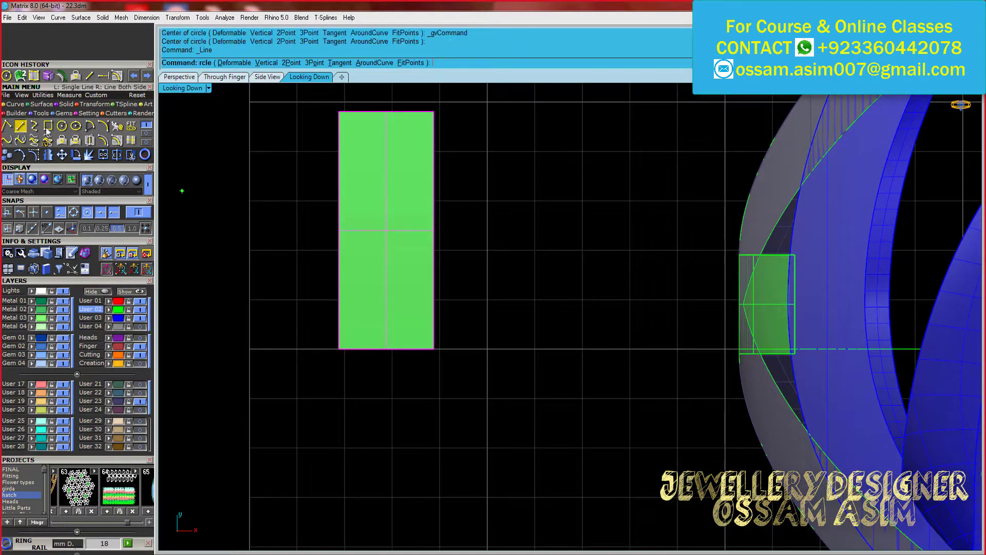
Draw a circle on the flat rectangle and offset it inward into a concentric circle
{"action": "left_click", "coordinate": [354, 243]}
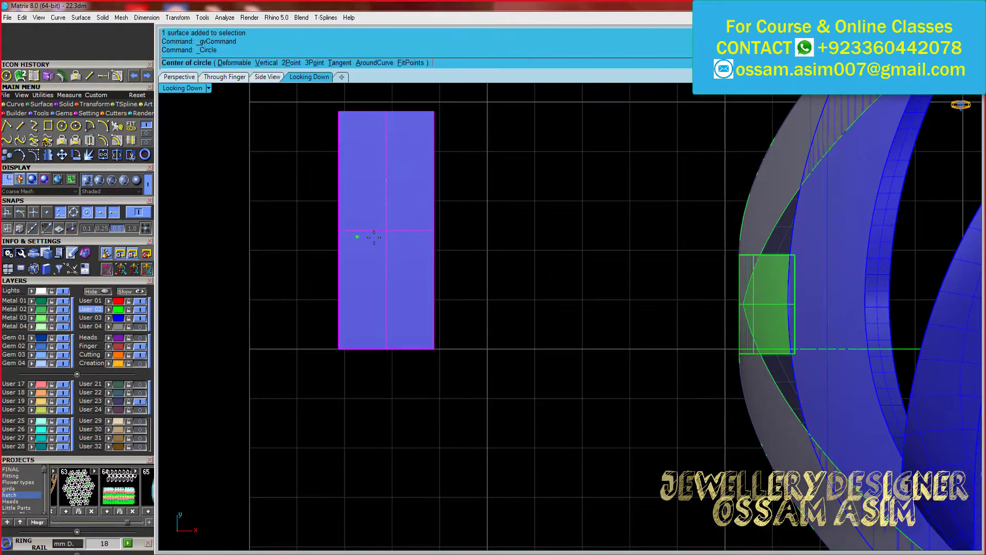
{"action": "left_click", "coordinate": [319, 213]}
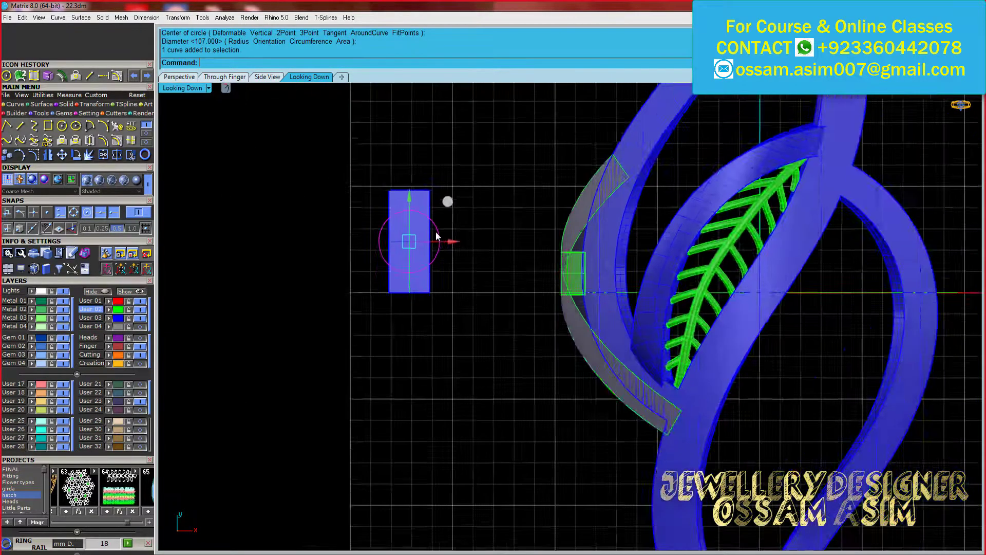
{"action": "scroll", "coordinate": [343, 227], "scroll_direction": "up", "scroll_amount": 2}
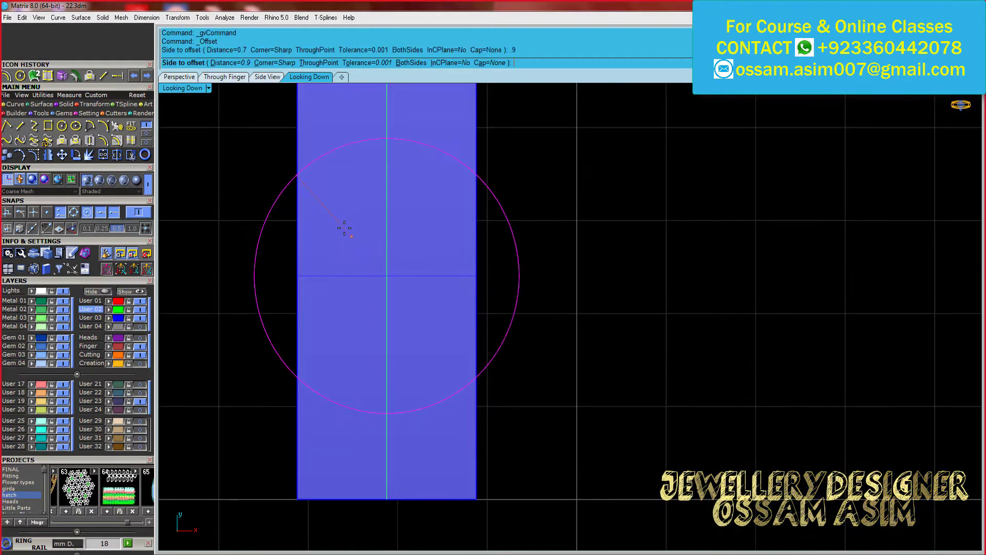
{"action": "scroll", "coordinate": [344, 229], "scroll_direction": "down", "scroll_amount": 3}
{"action": "scroll", "coordinate": [342, 225], "scroll_direction": "down", "scroll_amount": 1}
{"action": "scroll", "coordinate": [323, 230], "scroll_direction": "up", "scroll_amount": 1}
{"action": "scroll", "coordinate": [310, 231], "scroll_direction": "up", "scroll_amount": 1}
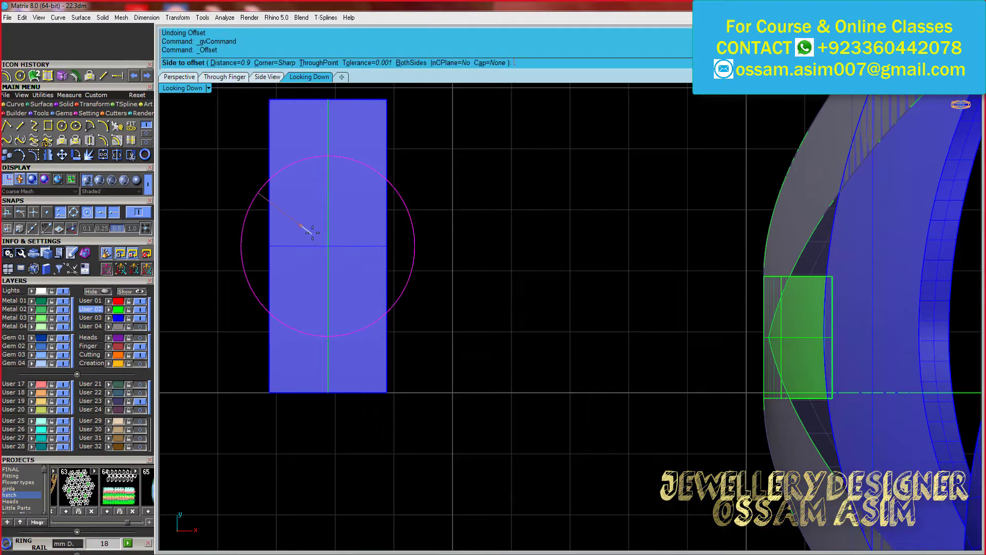
{"action": "left_click", "coordinate": [313, 232]}
{"action": "scroll", "coordinate": [514, 249], "scroll_direction": "up", "scroll_amount": 2}
{"action": "scroll", "coordinate": [487, 259], "scroll_direction": "up", "scroll_amount": 2}
{"action": "scroll", "coordinate": [414, 268], "scroll_direction": "down", "scroll_amount": 4}
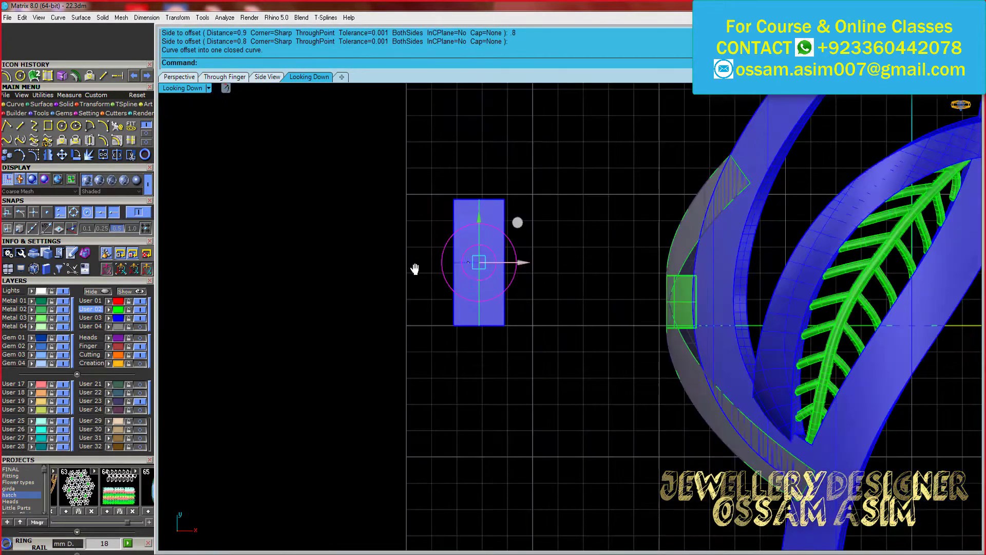
{"action": "scroll", "coordinate": [414, 269], "scroll_direction": "up", "scroll_amount": 2}
Return to the perspective view and zoom around the flat piece
{"action": "left_click", "coordinate": [176, 77]}
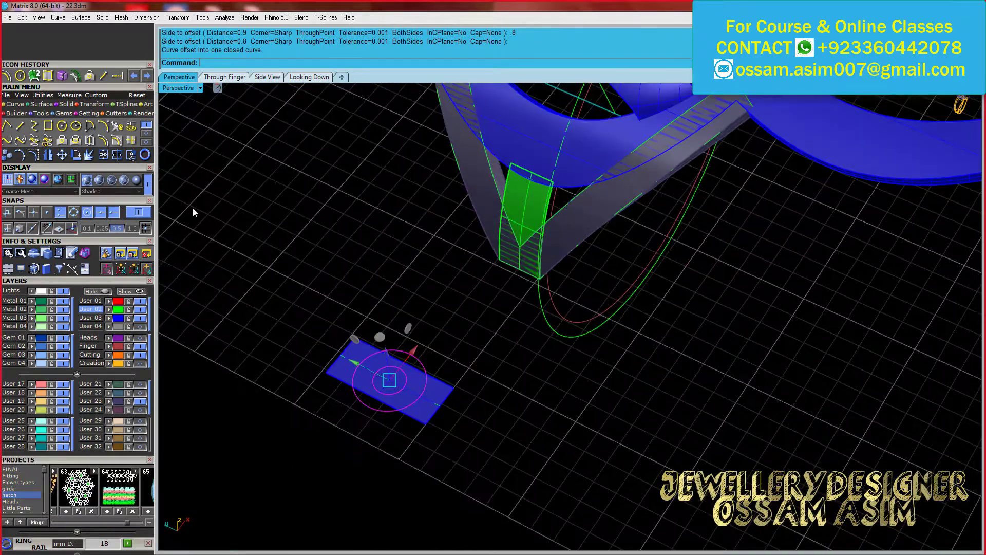
{"action": "scroll", "coordinate": [410, 381], "scroll_direction": "up", "scroll_amount": 1}
{"action": "scroll", "coordinate": [371, 396], "scroll_direction": "up", "scroll_amount": 2}
{"action": "scroll", "coordinate": [349, 315], "scroll_direction": "down", "scroll_amount": 3}
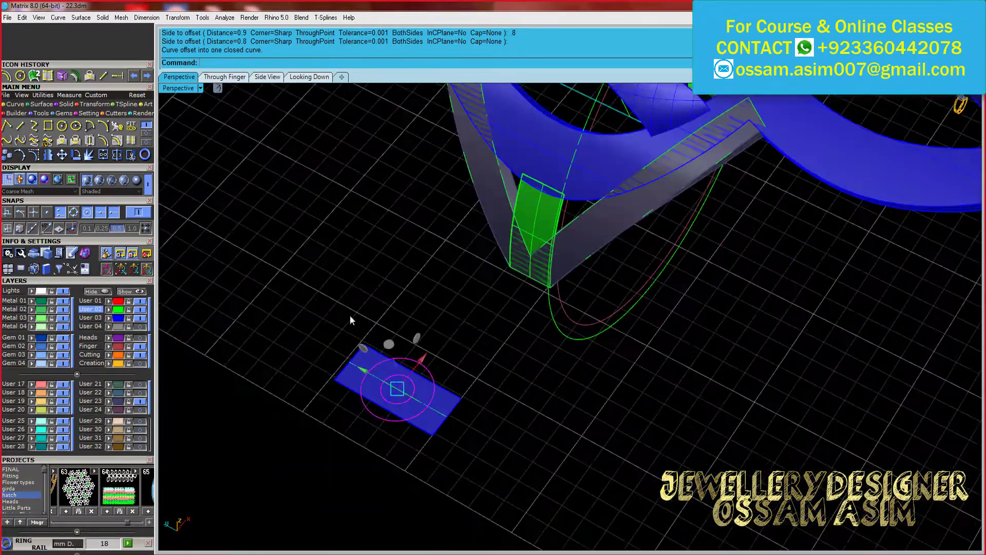
{"action": "scroll", "coordinate": [390, 389], "scroll_direction": "up", "scroll_amount": 3}
{"action": "scroll", "coordinate": [390, 389], "scroll_direction": "up", "scroll_amount": 2}
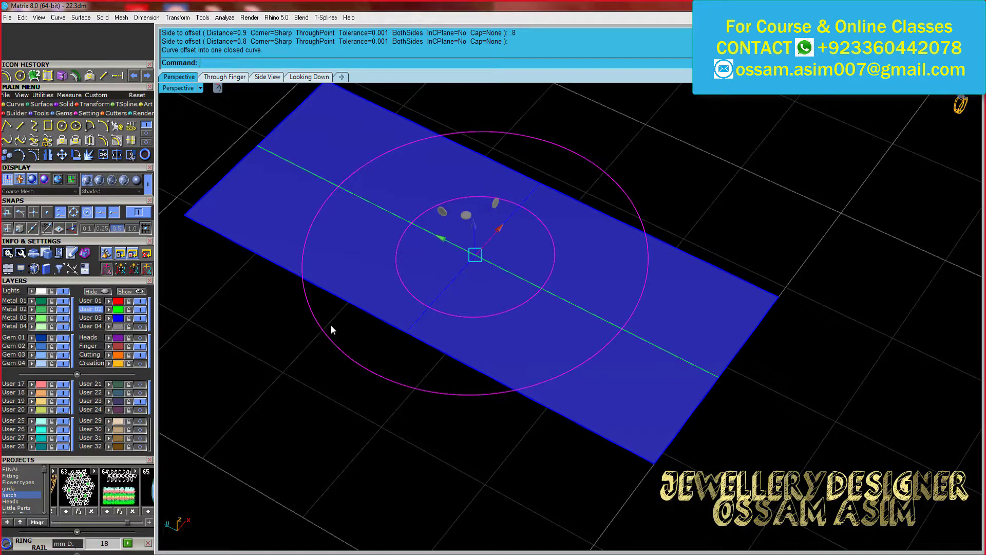
{"action": "scroll", "coordinate": [329, 327], "scroll_direction": "down", "scroll_amount": 3}
{"action": "scroll", "coordinate": [367, 314], "scroll_direction": "up", "scroll_amount": 3}
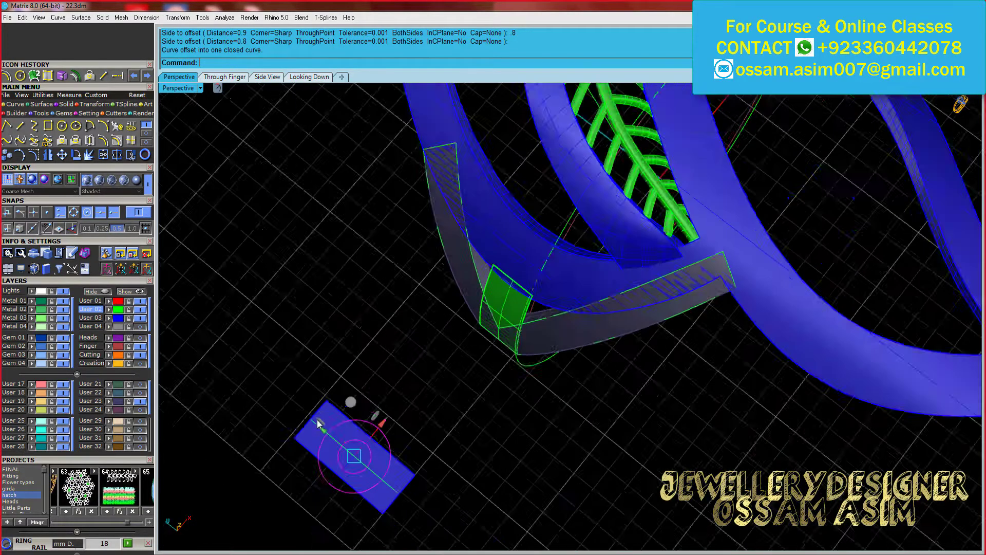
{"action": "scroll", "coordinate": [396, 436], "scroll_direction": "up", "scroll_amount": 2}
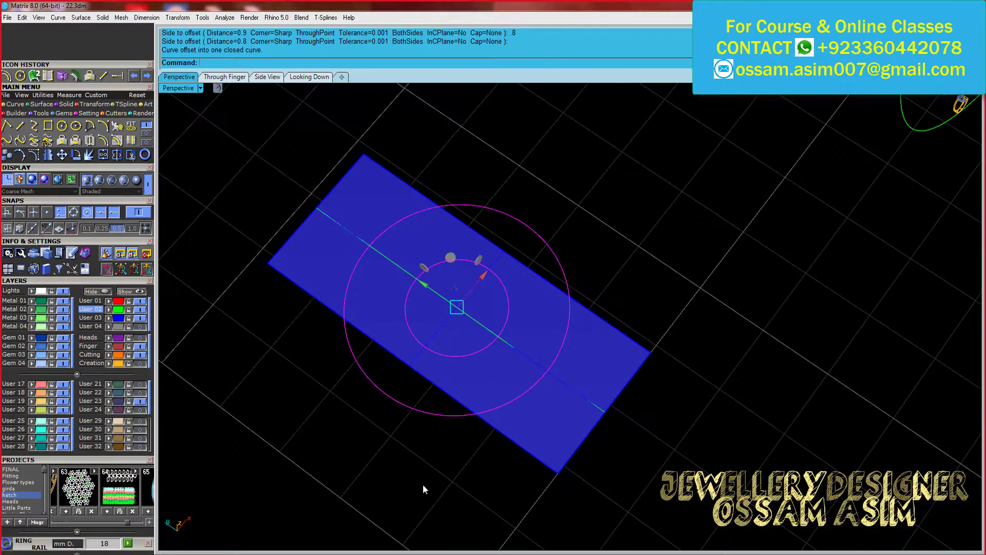
{"action": "scroll", "coordinate": [370, 397], "scroll_direction": "down", "scroll_amount": 3}
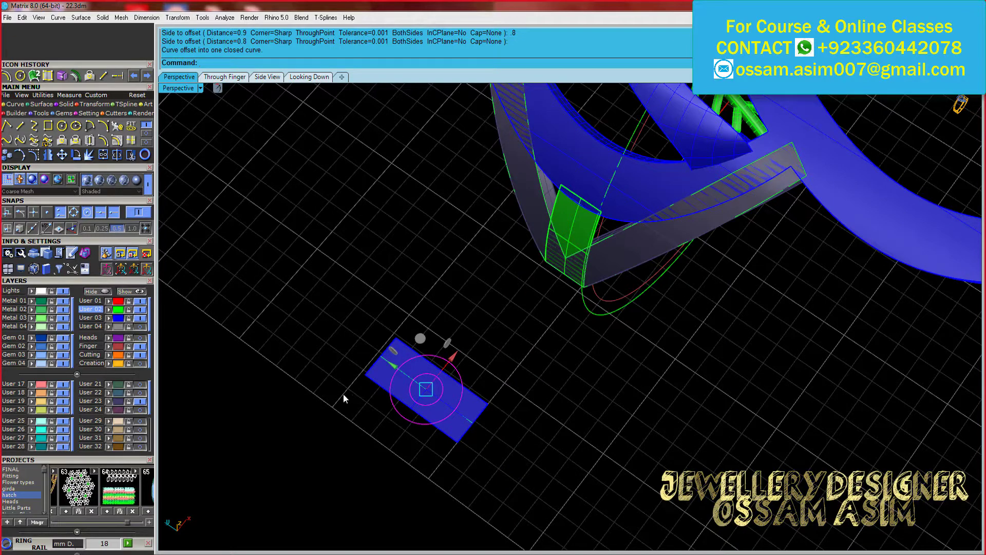
{"action": "scroll", "coordinate": [344, 390], "scroll_direction": "down", "scroll_amount": 1}
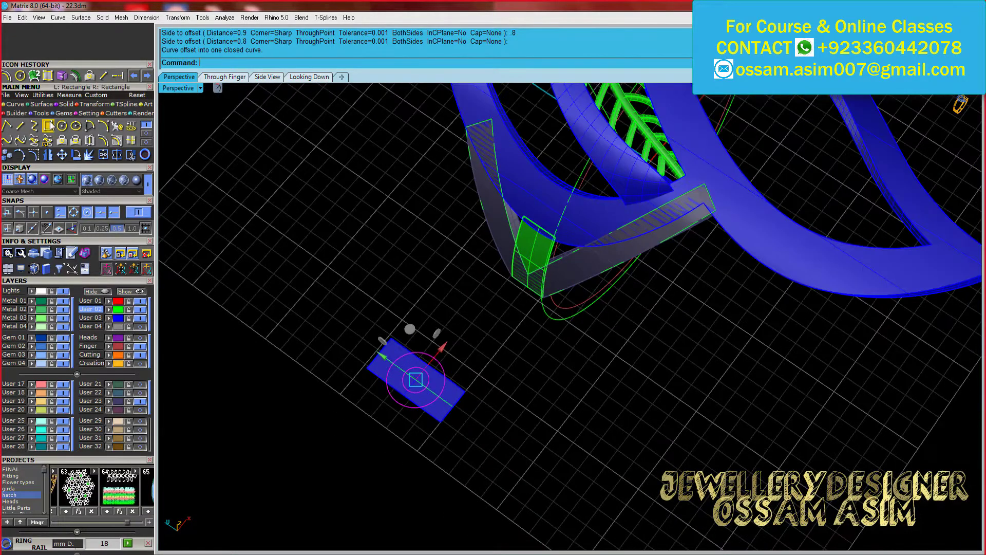
Try flowing the flat plate onto the prong surface, then undo it
{"action": "left_click", "coordinate": [86, 106]}
{"action": "left_click", "coordinate": [7, 126]}
{"action": "scroll", "coordinate": [403, 236], "scroll_direction": "up", "scroll_amount": 3}
{"action": "left_click", "coordinate": [543, 292]}
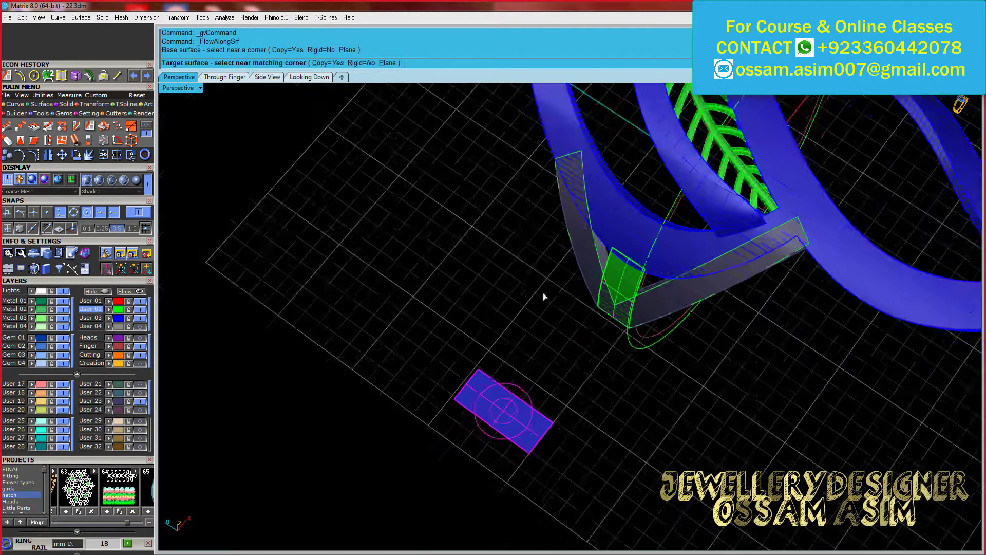
{"action": "scroll", "coordinate": [544, 292], "scroll_direction": "up", "scroll_amount": 2}
{"action": "left_click", "coordinate": [652, 307]}
{"action": "scroll", "coordinate": [445, 377], "scroll_direction": "up", "scroll_amount": 2}
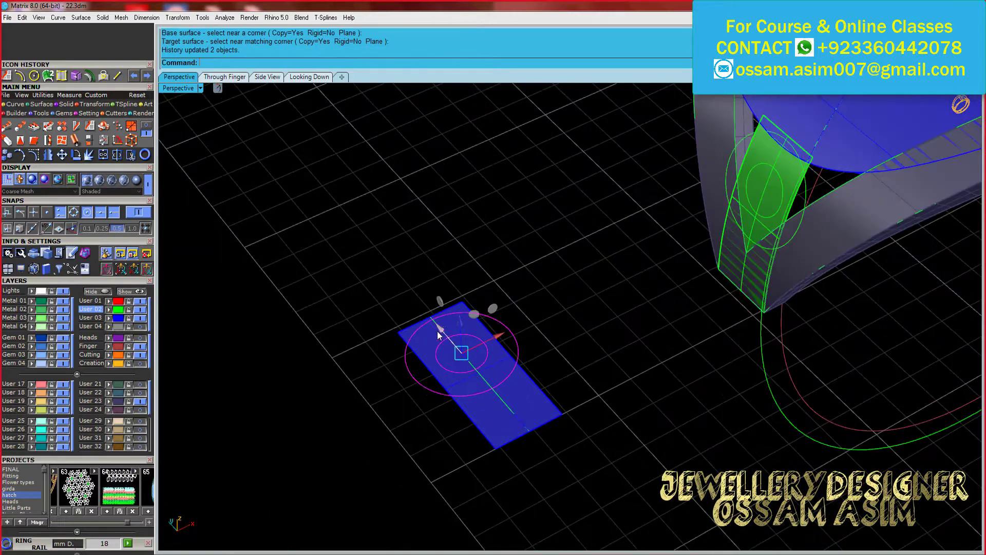
{"action": "right_click_drag", "start_coordinate": [439, 334], "coordinate": [498, 365]}
{"action": "key", "text": "ctrl+z"}
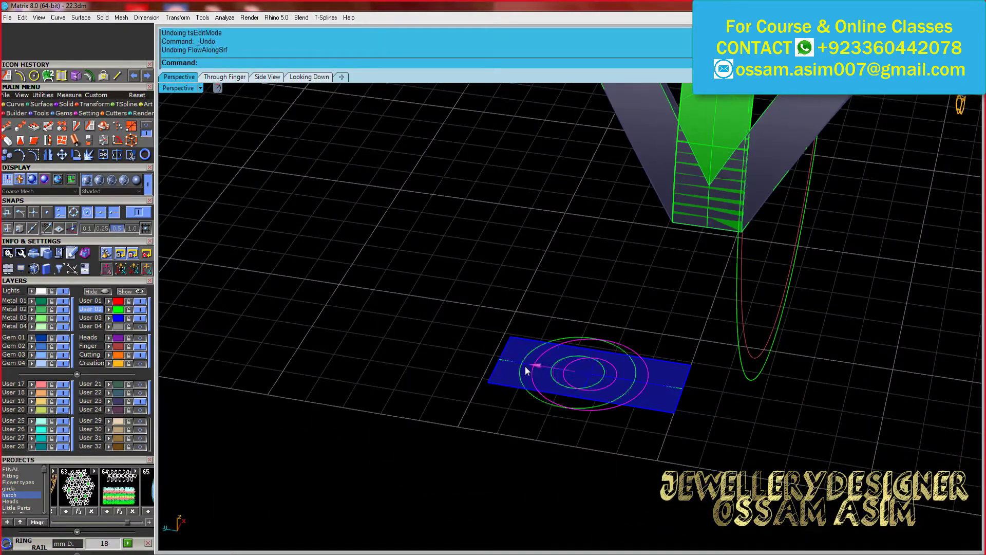
Move the circles to the plate's left end and begin a two-sided solid extrusion
{"action": "left_click_drag", "start_coordinate": [526, 370], "coordinate": [497, 362]}
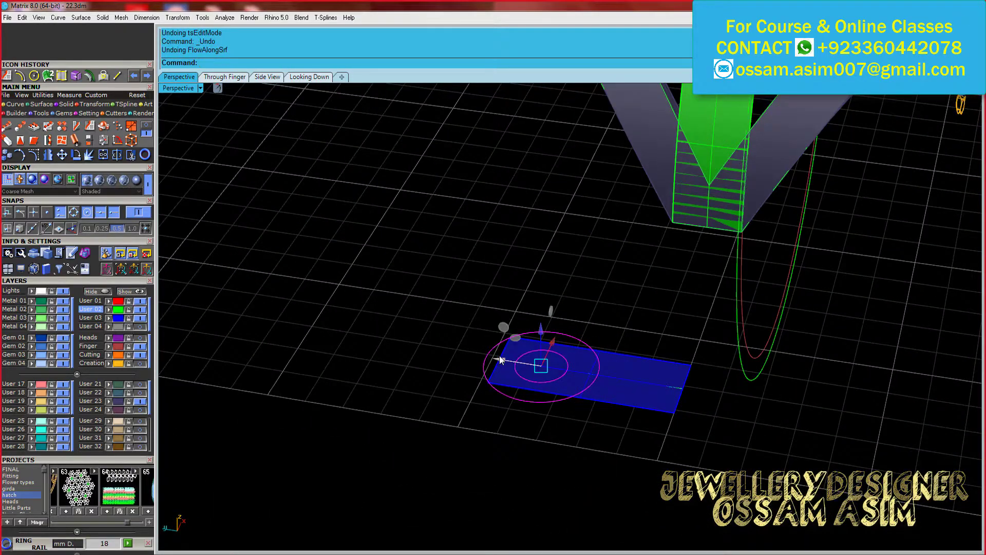
{"action": "right_click_drag", "start_coordinate": [500, 358], "coordinate": [504, 359]}
{"action": "scroll", "coordinate": [498, 363], "scroll_direction": "up", "scroll_amount": 2}
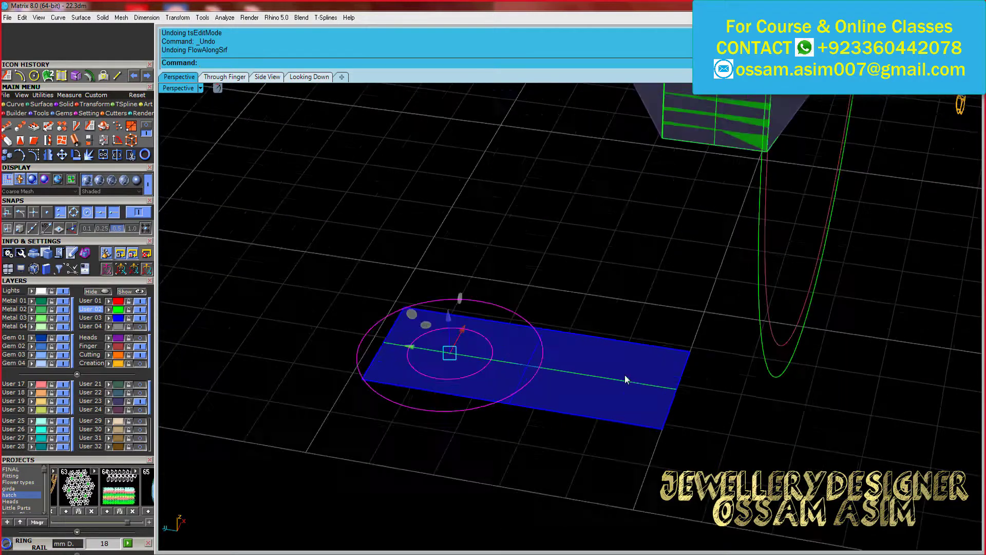
{"action": "scroll", "coordinate": [470, 381], "scroll_direction": "up", "scroll_amount": 2}
{"action": "scroll", "coordinate": [470, 379], "scroll_direction": "up", "scroll_amount": 2}
{"action": "scroll", "coordinate": [469, 378], "scroll_direction": "up", "scroll_amount": 2}
{"action": "scroll", "coordinate": [476, 362], "scroll_direction": "down", "scroll_amount": 2}
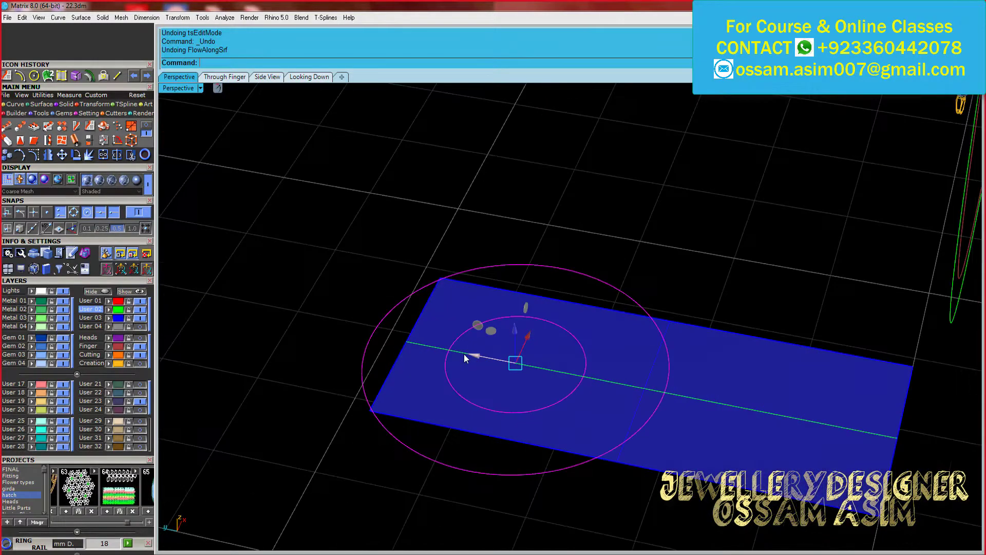
{"action": "scroll", "coordinate": [464, 353], "scroll_direction": "down", "scroll_amount": 2}
{"action": "scroll", "coordinate": [475, 359], "scroll_direction": "down", "scroll_amount": 2}
{"action": "scroll", "coordinate": [432, 403], "scroll_direction": "up", "scroll_amount": 2}
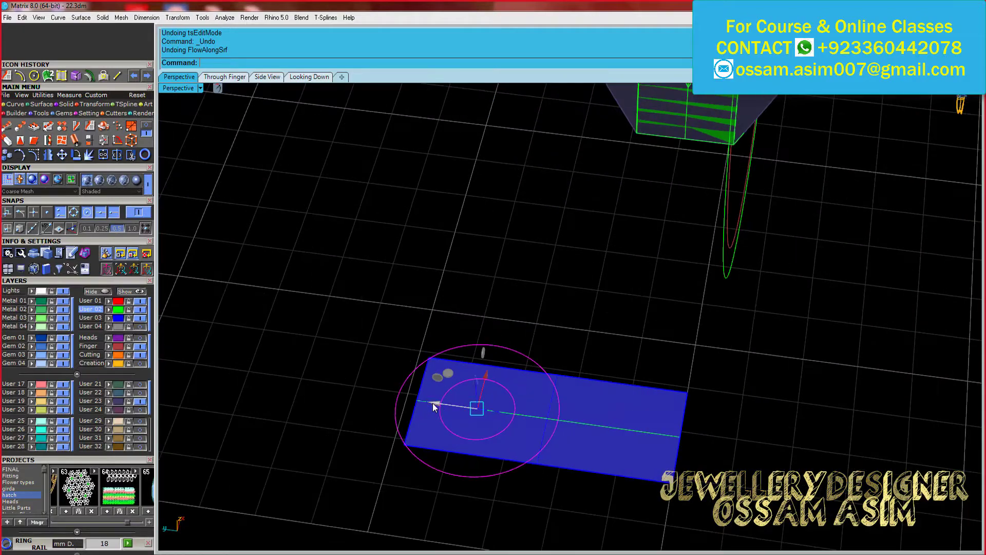
{"action": "scroll", "coordinate": [406, 395], "scroll_direction": "up", "scroll_amount": 2}
{"action": "scroll", "coordinate": [404, 374], "scroll_direction": "down", "scroll_amount": 3}
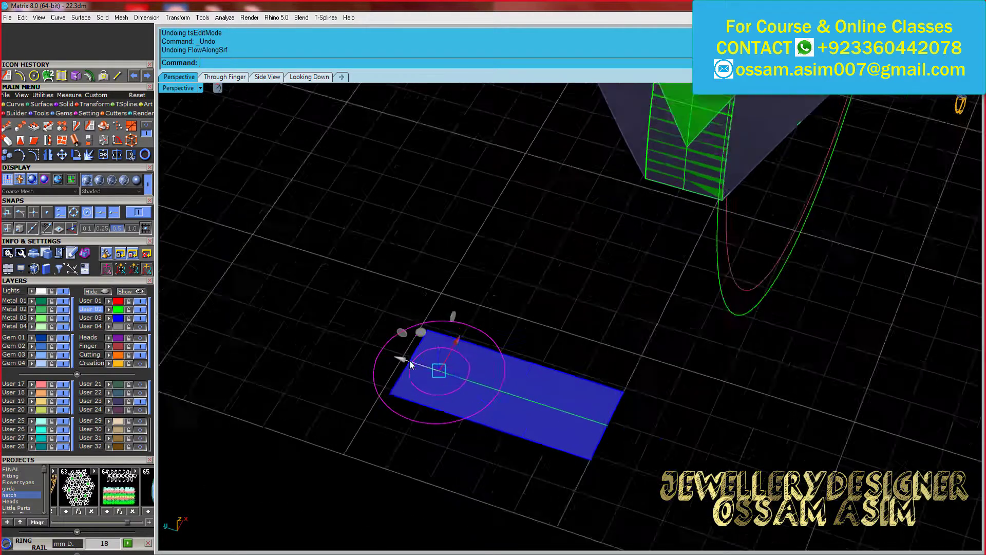
{"action": "right_click_drag", "start_coordinate": [409, 360], "coordinate": [390, 367]}
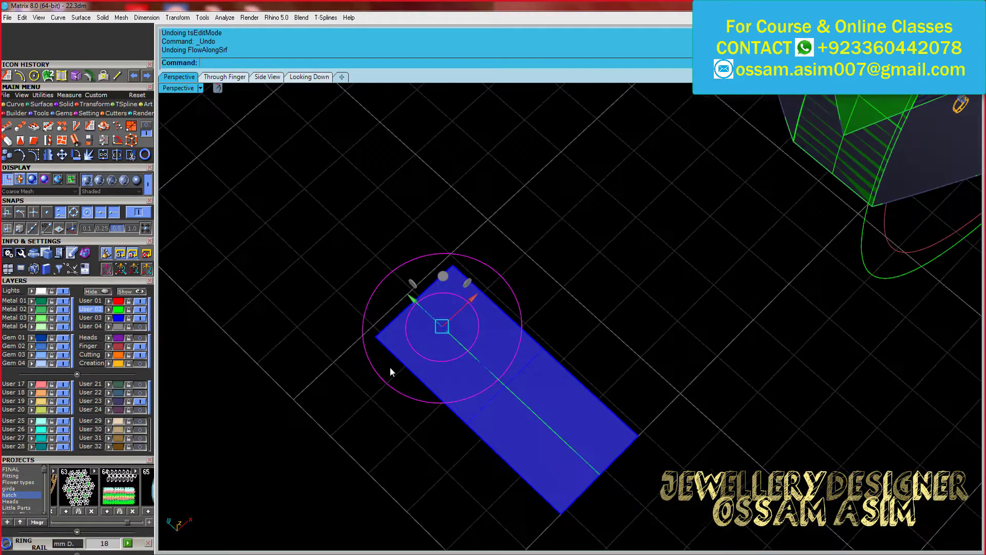
{"action": "left_click", "coordinate": [89, 126]}
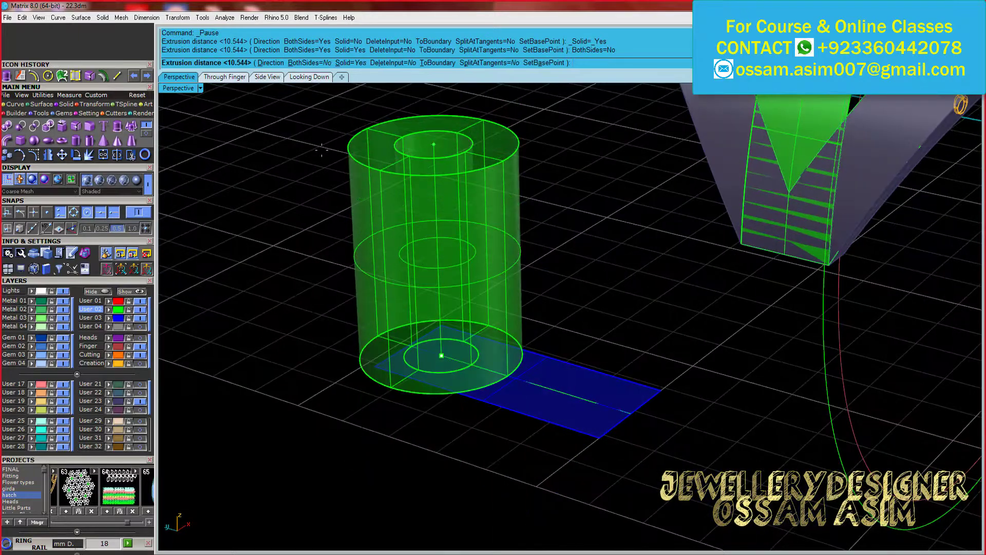
Extrude the circles 0.7 into a thin solid disc, after first trying 0.8
{"action": "type", "text": ".8"}
{"action": "key", "text": "Return"}
{"action": "key", "text": "Return"}
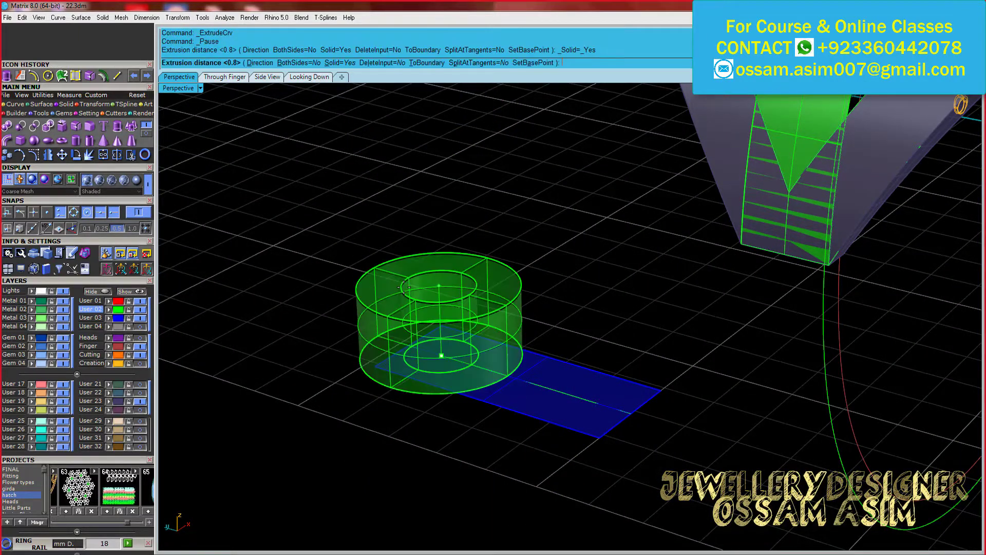
{"action": "type", "text": ".7"}
{"action": "key", "text": "Return"}
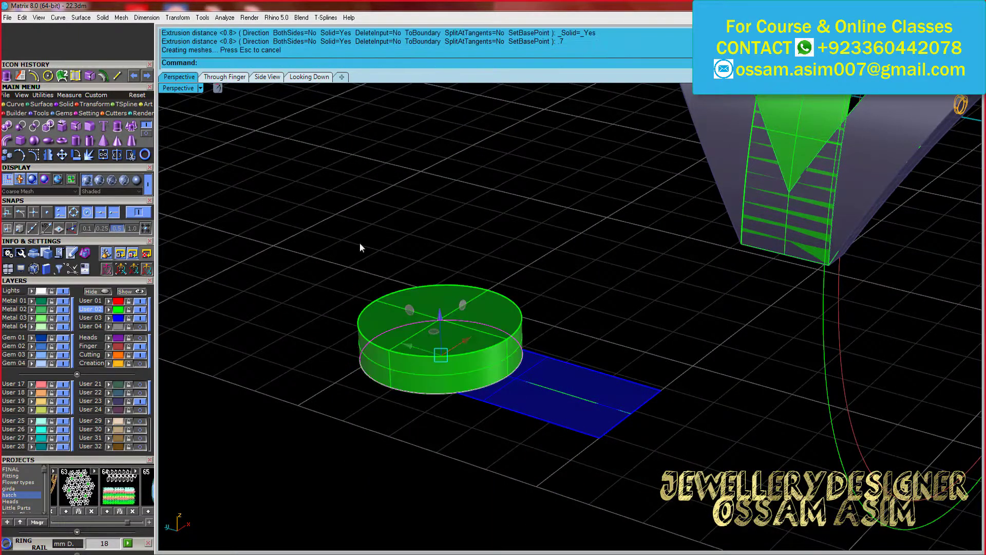
Flow the disc onto the shank surface and Scale2D it to a suitable size
{"action": "left_click", "coordinate": [87, 104]}
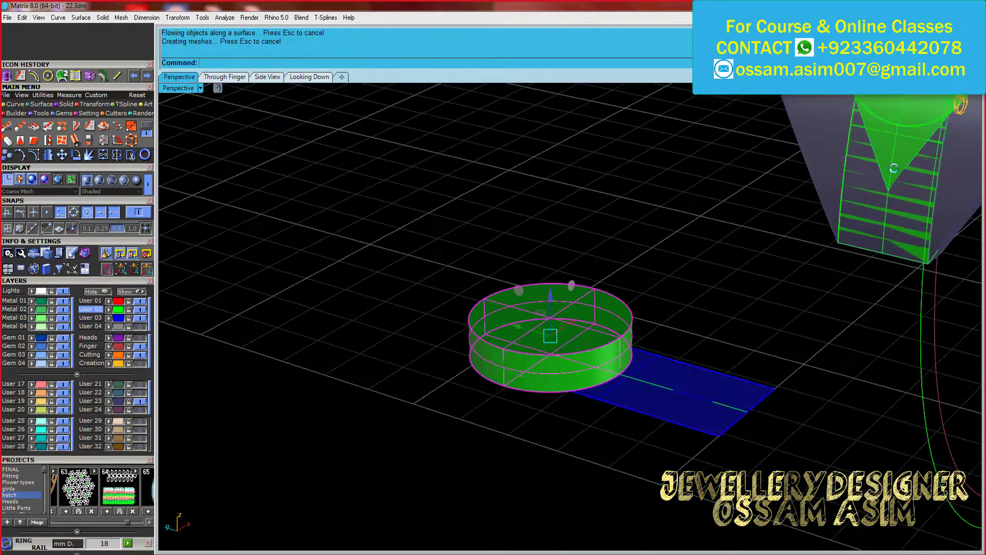
{"action": "mouse_move", "coordinate": [763, 173]}
{"action": "right_mouse_down"}
{"action": "mouse_move", "coordinate": [632, 226]}
{"action": "mouse_move", "coordinate": [463, 241]}
{"action": "right_mouse_up"}
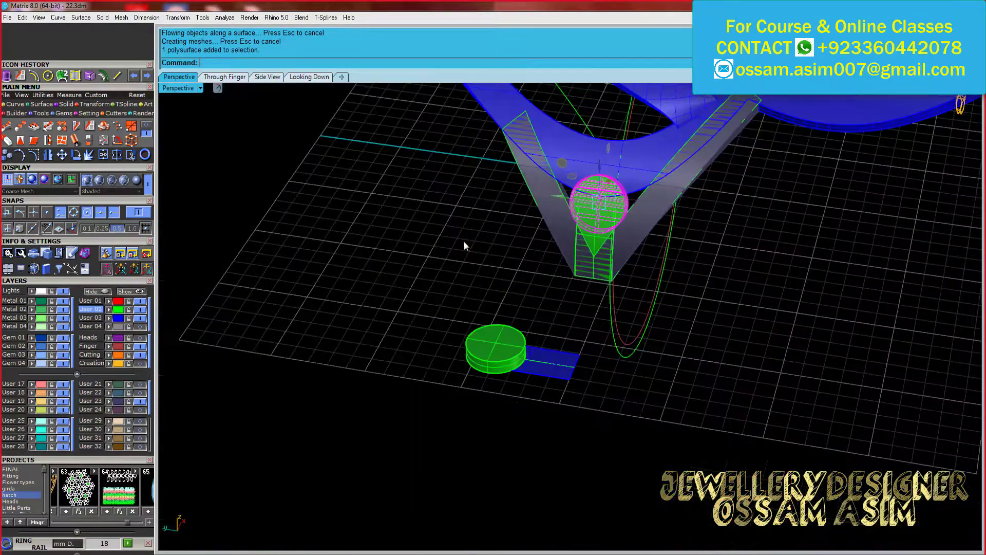
{"action": "left_click", "coordinate": [147, 131]}
{"action": "left_click", "coordinate": [495, 350]}
{"action": "scroll", "coordinate": [495, 349], "scroll_direction": "up", "scroll_amount": 2}
{"action": "left_click", "coordinate": [591, 367]}
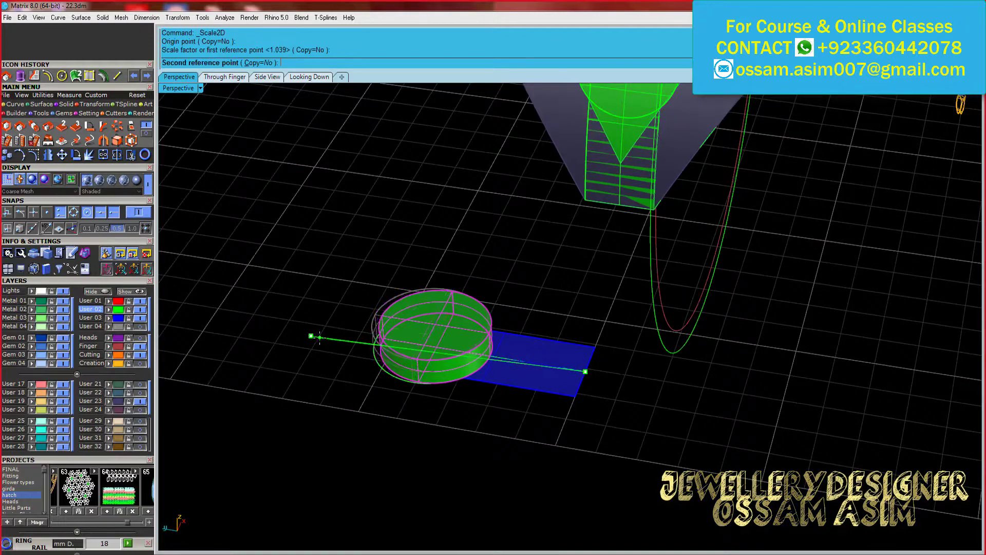
{"action": "left_click", "coordinate": [320, 337]}
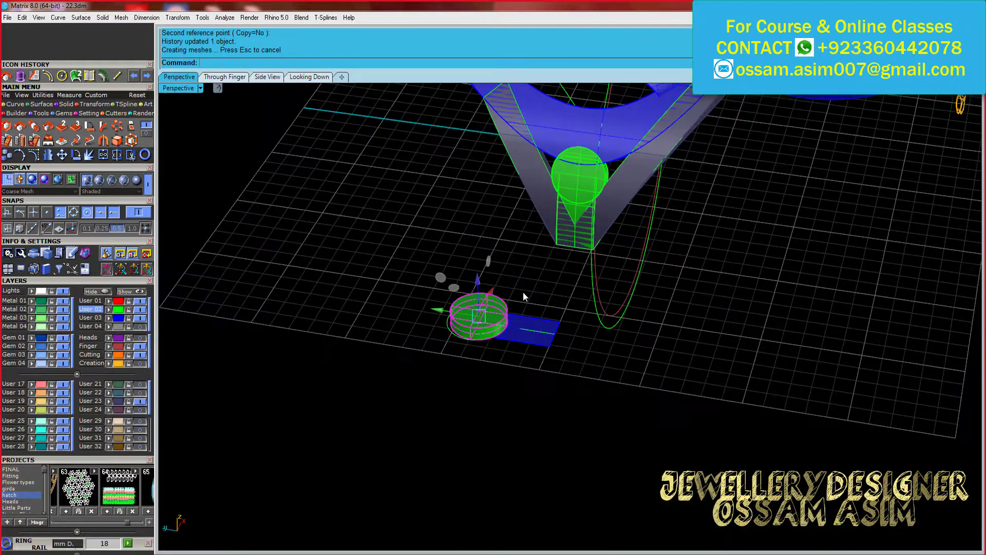
{"action": "scroll", "coordinate": [501, 285], "scroll_direction": "up", "scroll_amount": 3}
{"action": "scroll", "coordinate": [565, 308], "scroll_direction": "up", "scroll_amount": 3}
{"action": "scroll", "coordinate": [630, 336], "scroll_direction": "down", "scroll_amount": 3}
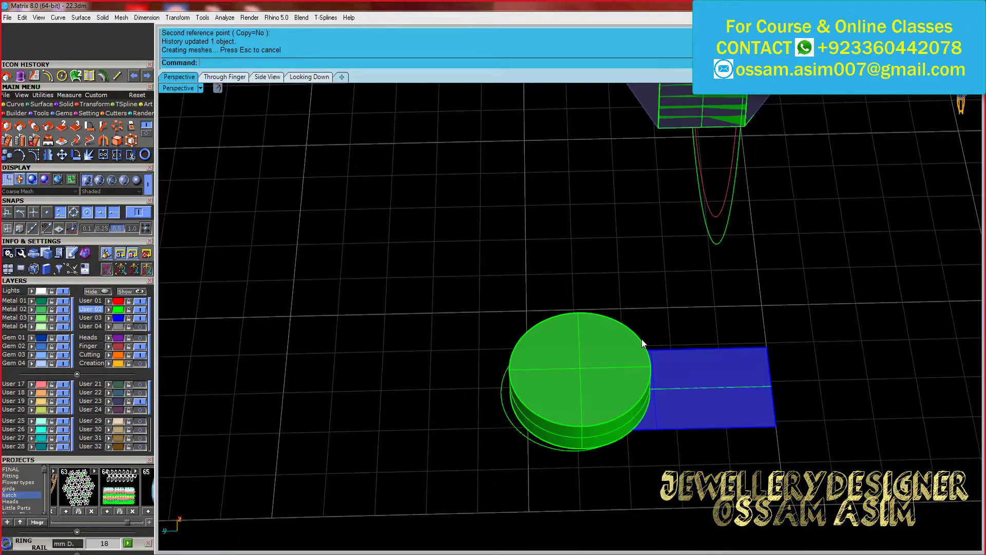
{"action": "mouse_move", "coordinate": [643, 343]}
{"action": "right_mouse_down"}
{"action": "mouse_move", "coordinate": [544, 357]}
{"action": "mouse_move", "coordinate": [415, 261]}
{"action": "right_mouse_up"}
Select the green disc and switch the display to Machine shading to check it
{"action": "left_click", "coordinate": [544, 357]}
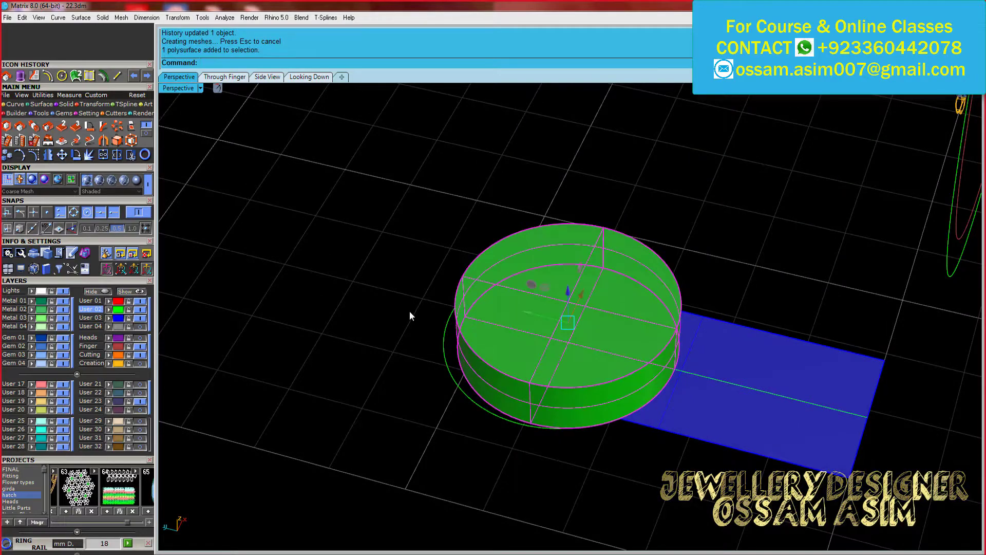
{"action": "scroll", "coordinate": [411, 316], "scroll_direction": "down", "scroll_amount": 3}
{"action": "right_click_drag", "start_coordinate": [419, 320], "coordinate": [462, 256]}
{"action": "scroll", "coordinate": [536, 212], "scroll_direction": "up", "scroll_amount": 3}
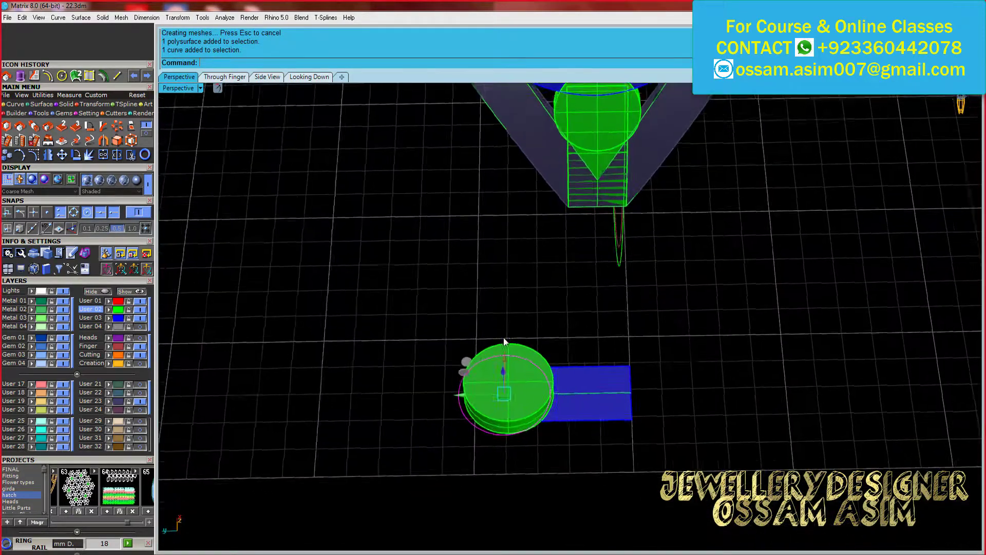
{"action": "scroll", "coordinate": [535, 213], "scroll_direction": "up", "scroll_amount": 3}
{"action": "scroll", "coordinate": [536, 212], "scroll_direction": "down", "scroll_amount": 3}
{"action": "scroll", "coordinate": [439, 374], "scroll_direction": "up", "scroll_amount": 4}
{"action": "left_click", "coordinate": [447, 386]}
{"action": "scroll", "coordinate": [448, 387], "scroll_direction": "down", "scroll_amount": 2}
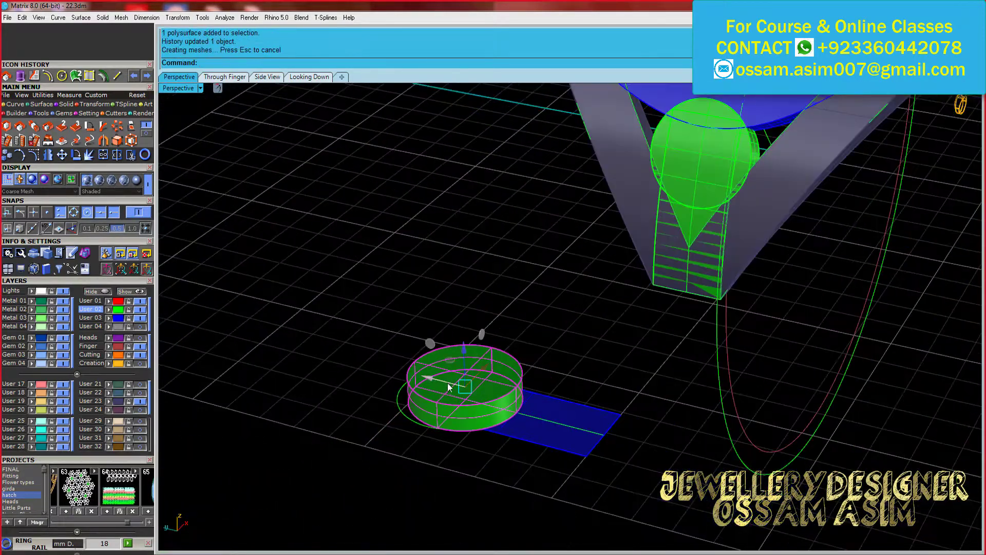
{"action": "key", "text": "Escape"}
{"action": "scroll", "coordinate": [433, 413], "scroll_direction": "up", "scroll_amount": 2}
{"action": "left_click", "coordinate": [434, 414]}
{"action": "scroll", "coordinate": [433, 414], "scroll_direction": "up", "scroll_amount": 3}
{"action": "scroll", "coordinate": [433, 414], "scroll_direction": "down", "scroll_amount": 5}
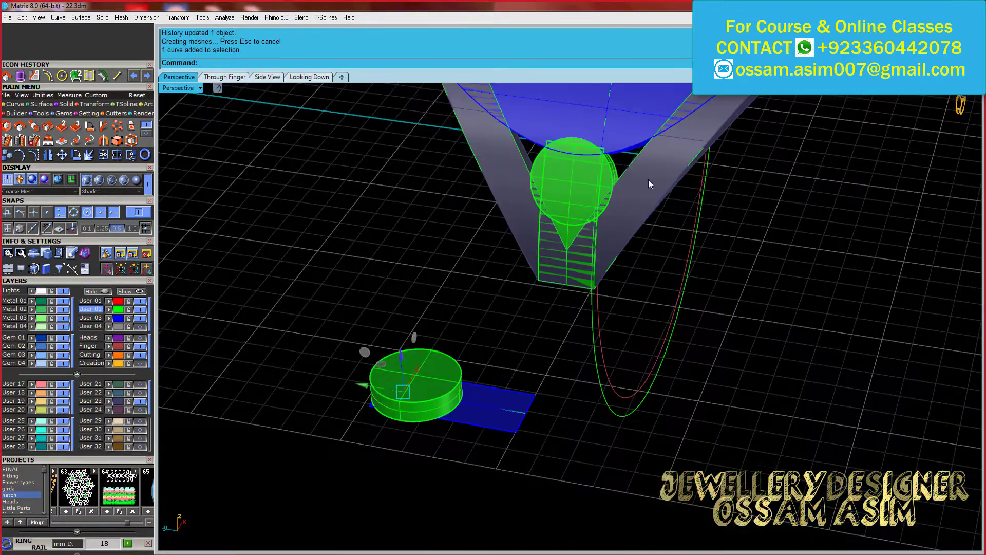
{"action": "scroll", "coordinate": [649, 180], "scroll_direction": "up", "scroll_amount": 4}
{"action": "left_click", "coordinate": [493, 288]}
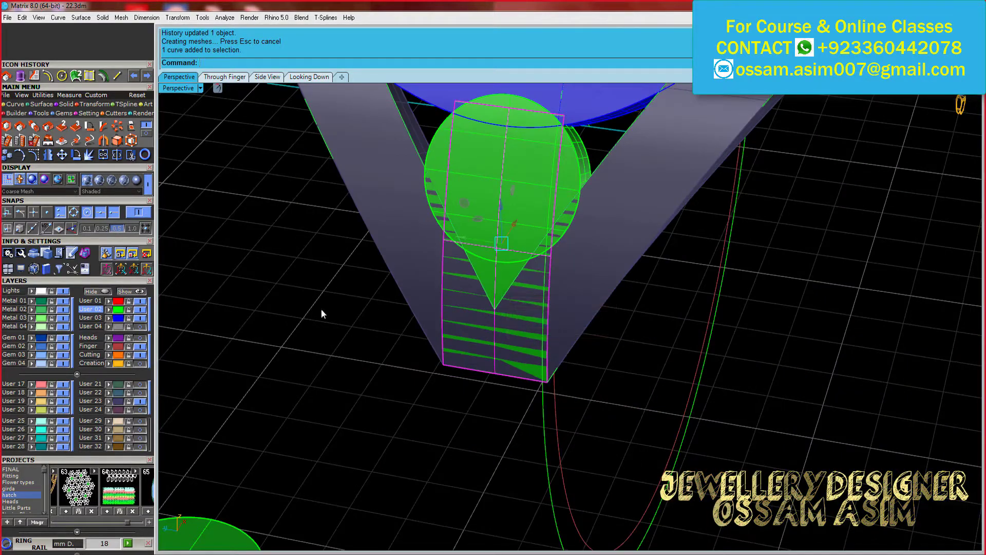
{"action": "scroll", "coordinate": [416, 391], "scroll_direction": "down", "scroll_amount": 2}
{"action": "left_click", "coordinate": [136, 179]}
{"action": "right_click_drag", "start_coordinate": [462, 308], "coordinate": [806, 190]}
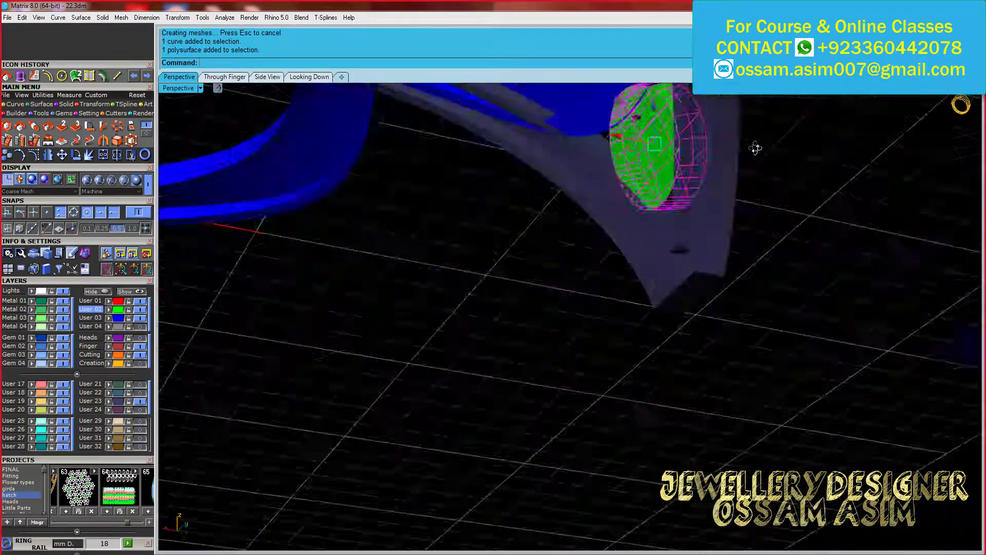
{"action": "scroll", "coordinate": [806, 190], "scroll_direction": "down", "scroll_amount": 4}
{"action": "mouse_move", "coordinate": [343, 308]}
{"action": "right_mouse_down"}
{"action": "mouse_move", "coordinate": [452, 249]}
{"action": "mouse_move", "coordinate": [600, 283]}
{"action": "right_mouse_up"}
Rotate a copy of the green disc about the origin onto the opposite shank
{"action": "type", "text": "0"}
{"action": "key", "text": "Return"}
{"action": "left_click", "coordinate": [304, 62]}
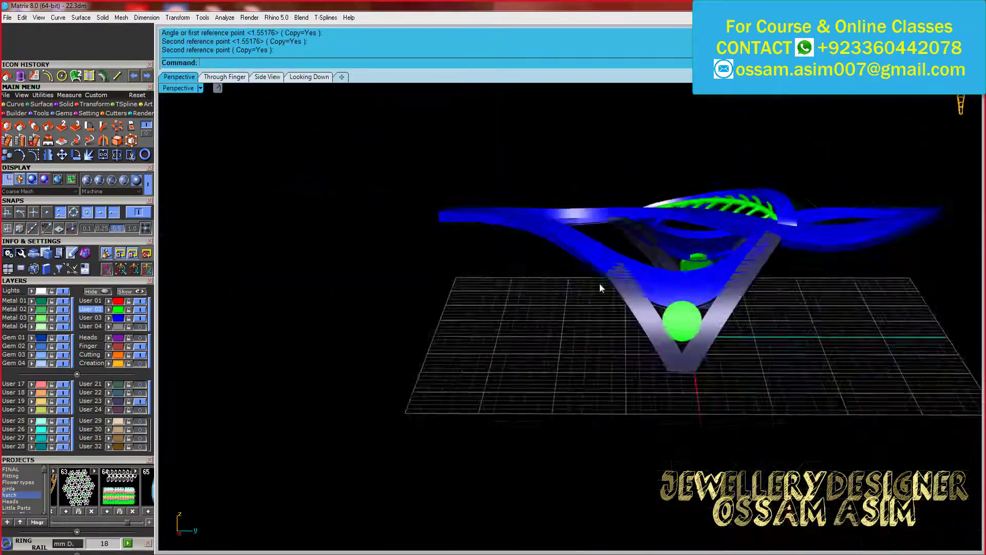
{"action": "scroll", "coordinate": [723, 341], "scroll_direction": "up", "scroll_amount": 4}
{"action": "left_click", "coordinate": [723, 333]}
{"action": "mouse_move", "coordinate": [717, 332]}
{"action": "right_mouse_down"}
{"action": "mouse_move", "coordinate": [476, 323]}
{"action": "mouse_move", "coordinate": [368, 236]}
{"action": "mouse_move", "coordinate": [454, 156]}
{"action": "right_mouse_up"}
{"action": "scroll", "coordinate": [488, 172], "scroll_direction": "down", "scroll_amount": 3}
{"action": "left_click", "coordinate": [739, 160]}
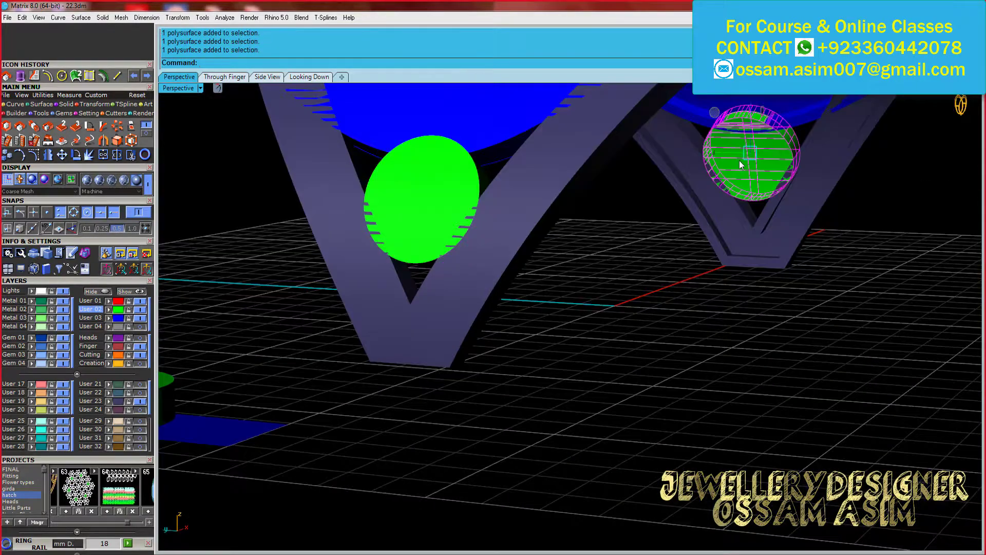
Select the spare disc, strip and V prongs, save as 22.3dm, then undo the rotation
{"action": "mouse_move", "coordinate": [738, 160]}
{"action": "right_mouse_down"}
{"action": "mouse_move", "coordinate": [418, 352]}
{"action": "mouse_move", "coordinate": [425, 379]}
{"action": "right_mouse_up"}
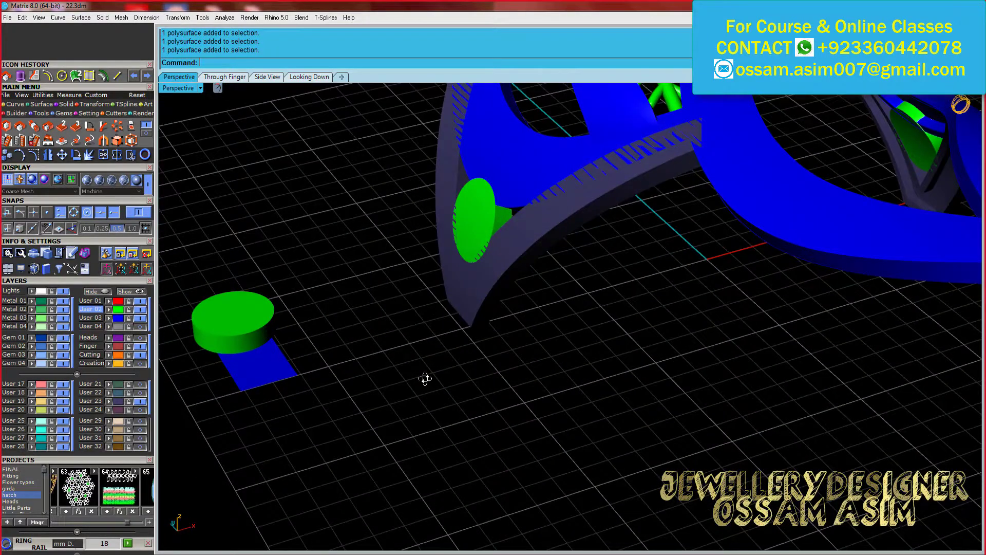
{"action": "scroll", "coordinate": [425, 379], "scroll_direction": "down", "scroll_amount": 3}
{"action": "mouse_move", "coordinate": [433, 330]}
{"action": "right_mouse_down"}
{"action": "mouse_move", "coordinate": [688, 213]}
{"action": "mouse_move", "coordinate": [363, 445]}
{"action": "right_mouse_up"}
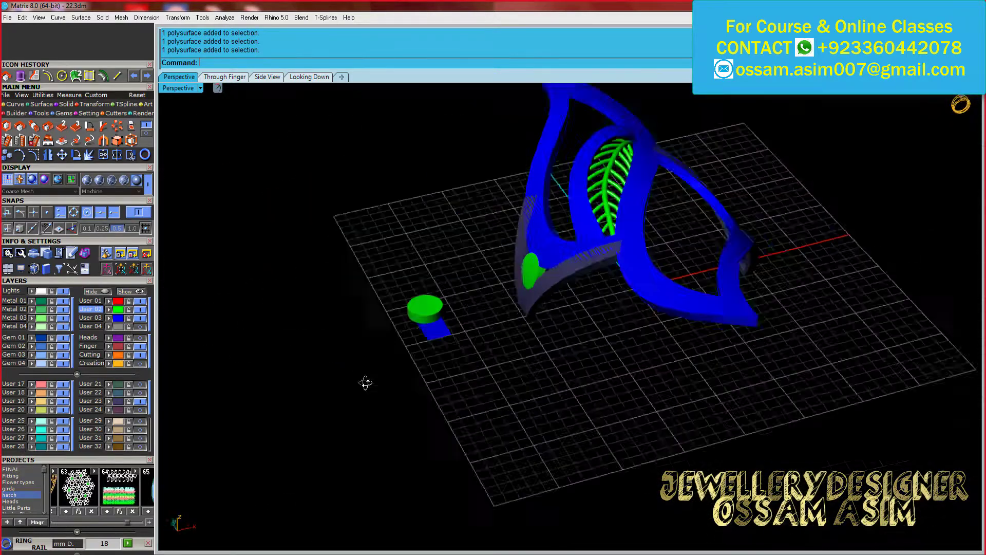
{"action": "left_click_drag", "start_coordinate": [463, 262], "coordinate": [294, 347]}
{"action": "right_click_drag", "start_coordinate": [363, 363], "coordinate": [616, 282]}
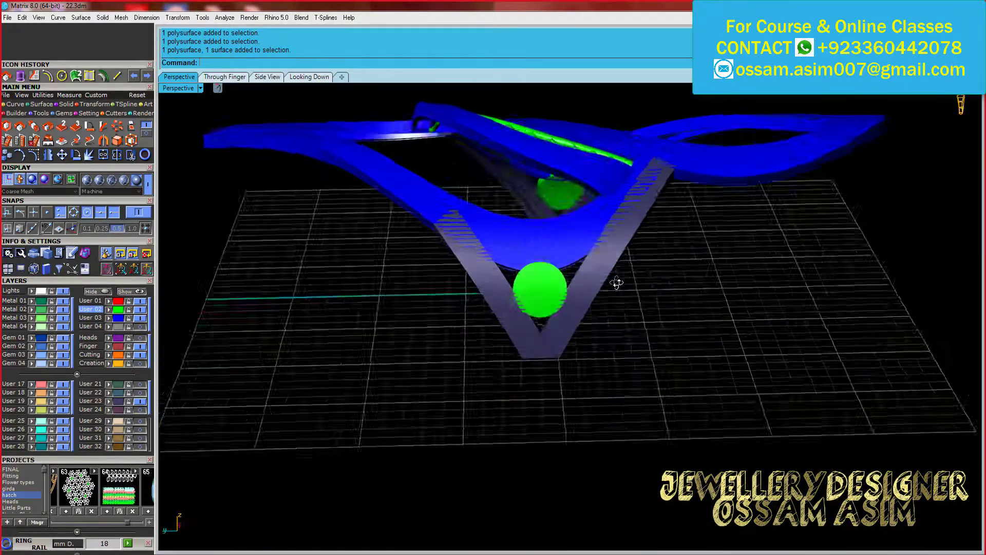
{"action": "left_click", "coordinate": [577, 335]}
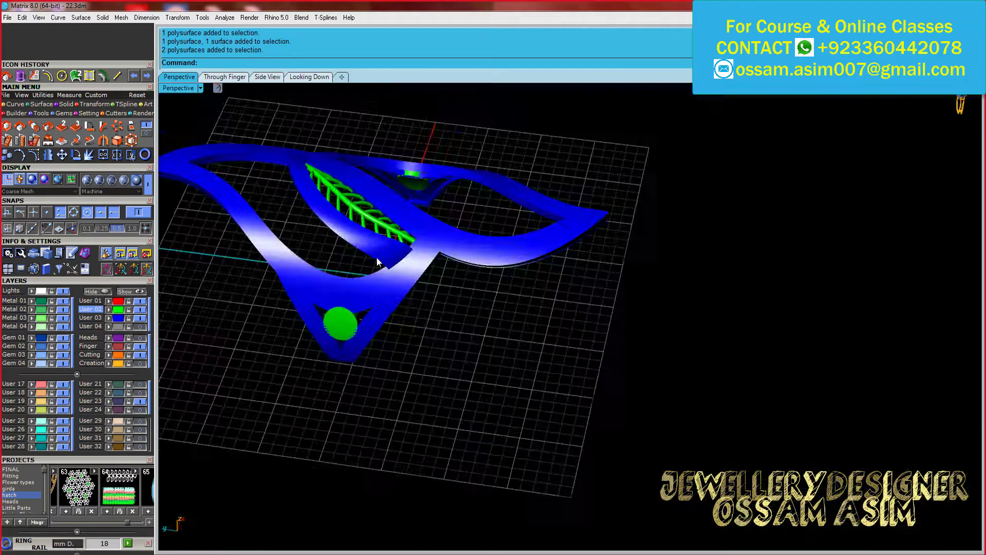
{"action": "right_click_drag", "start_coordinate": [377, 257], "coordinate": [328, 288]}
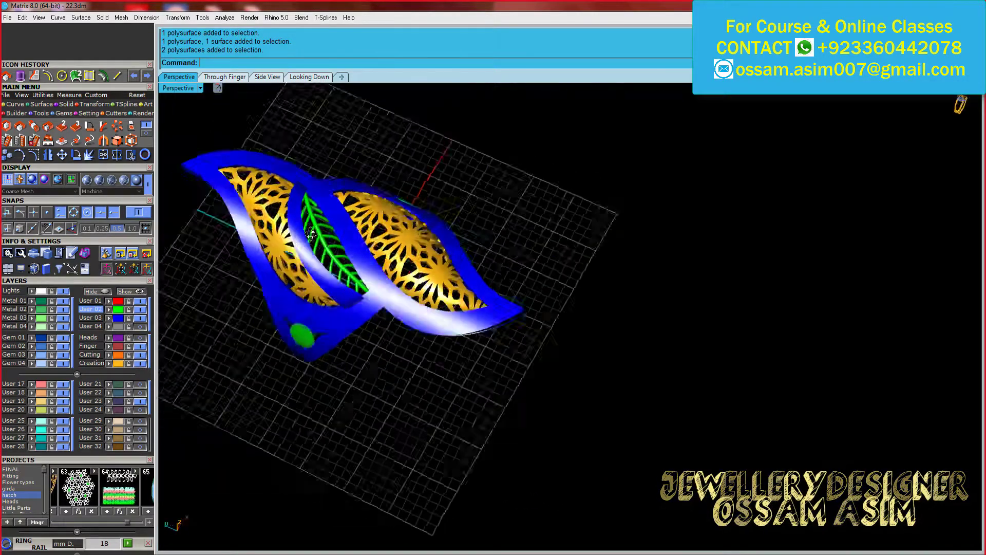
{"action": "mouse_move", "coordinate": [391, 308]}
{"action": "right_mouse_down"}
{"action": "mouse_move", "coordinate": [596, 446]}
{"action": "mouse_move", "coordinate": [530, 356]}
{"action": "right_mouse_up"}
{"action": "key", "text": "ctrl+s"}
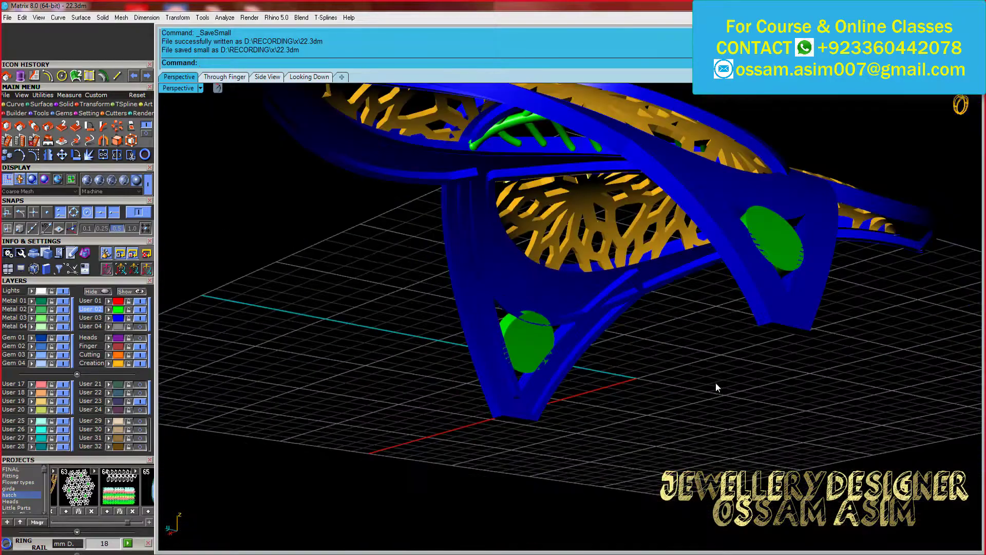
{"action": "key", "text": "ctrl+z"}
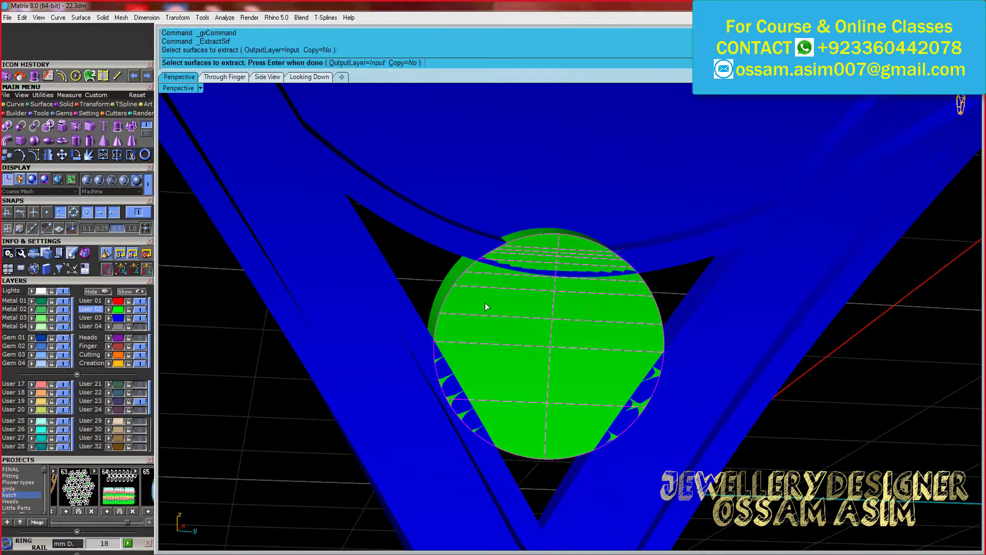
Offset the disc face 0.3 into a solid, rotate a 180° copy to the other arm, and save
{"action": "left_click", "coordinate": [470, 286]}
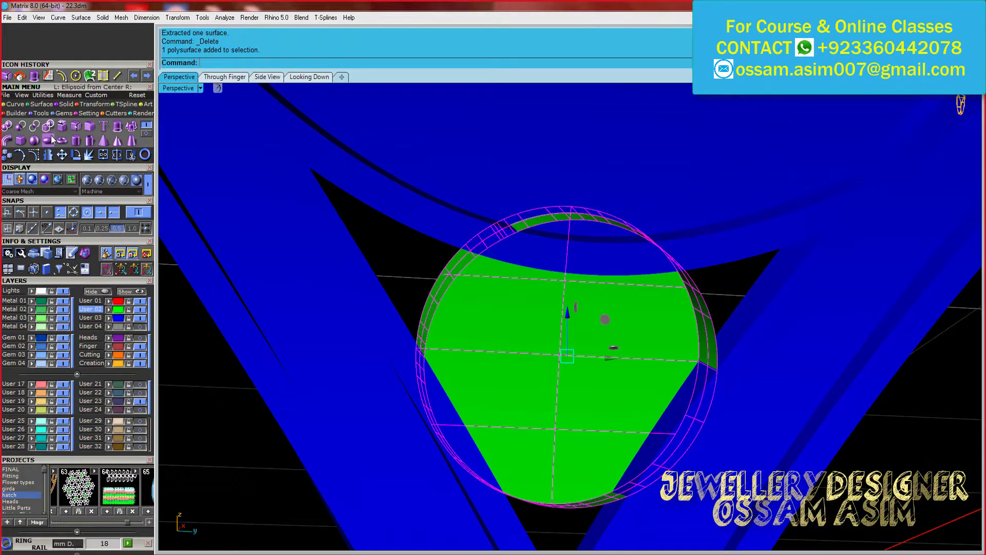
{"action": "left_click", "coordinate": [67, 104]}
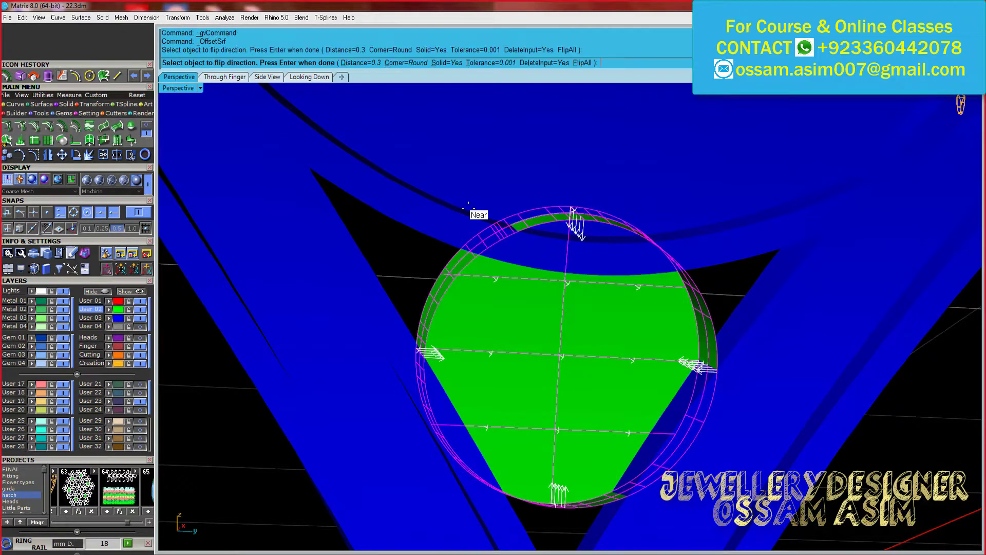
{"action": "key", "text": "Return"}
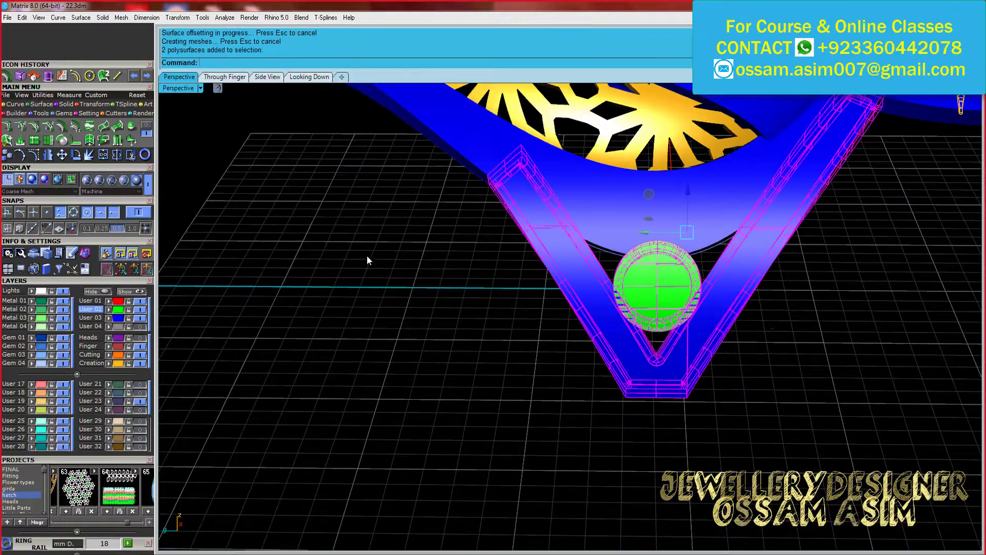
{"action": "left_click", "coordinate": [293, 279]}
{"action": "left_click", "coordinate": [856, 323]}
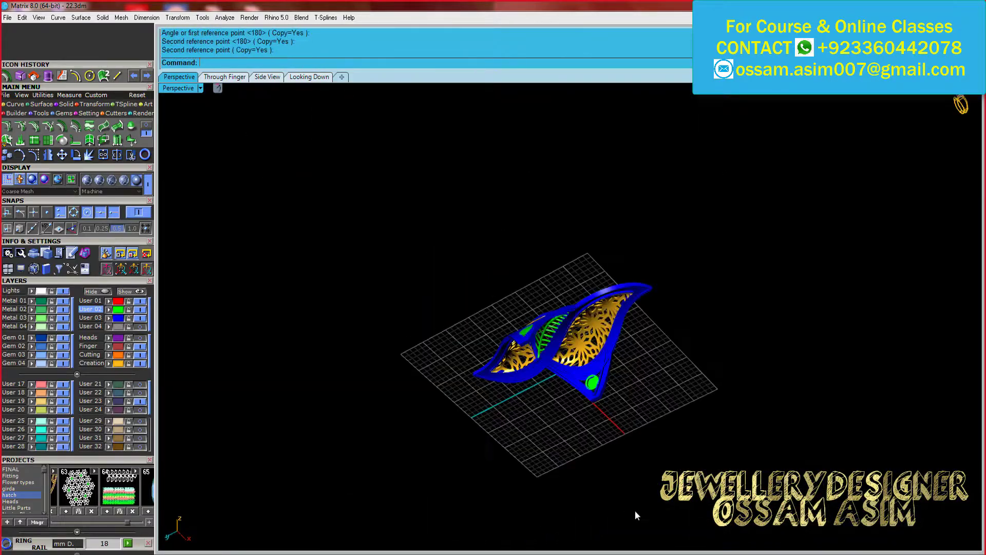
{"action": "key", "text": "ctrl+s"}
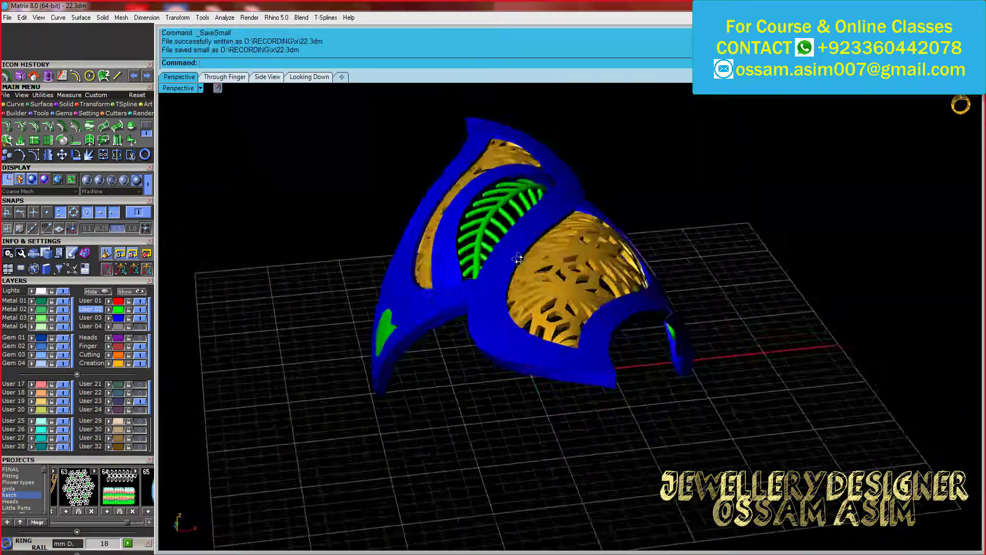